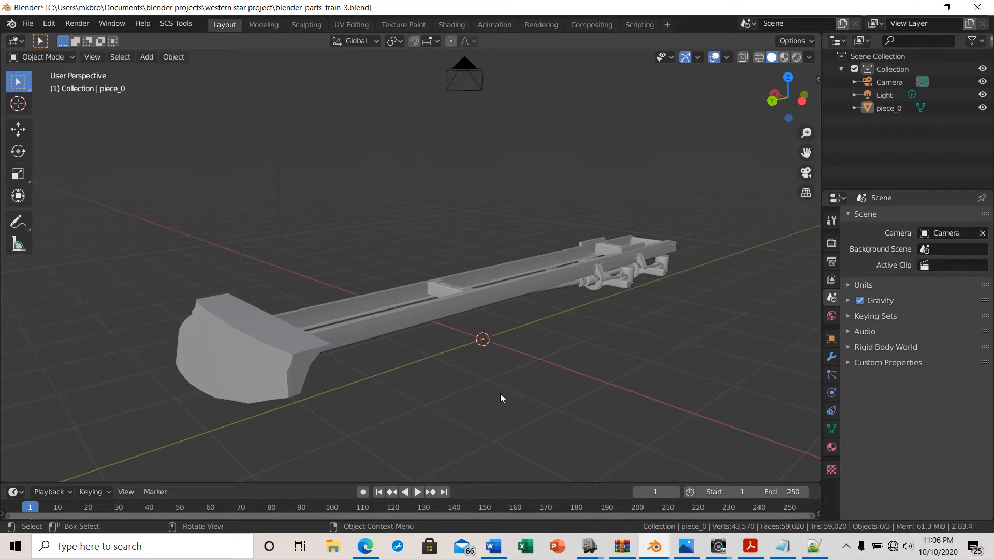
# Orbit around the truck chassis model to examine it from several angles
pyautogui.moveTo(501, 397); pyautogui.dragTo(507, 367, button='middle')
pyautogui.moveTo(420, 225); pyautogui.dragTo(409, 283, button='middle')
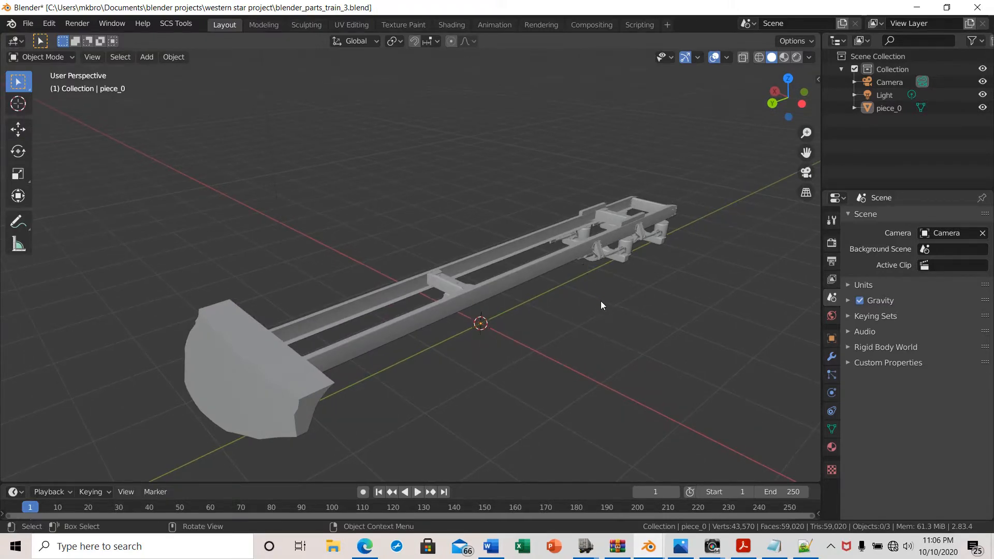
pyautogui.moveTo(601, 305); pyautogui.dragTo(578, 290, button='middle')
pyautogui.moveTo(620, 316); pyautogui.dragTo(611, 304, button='middle')
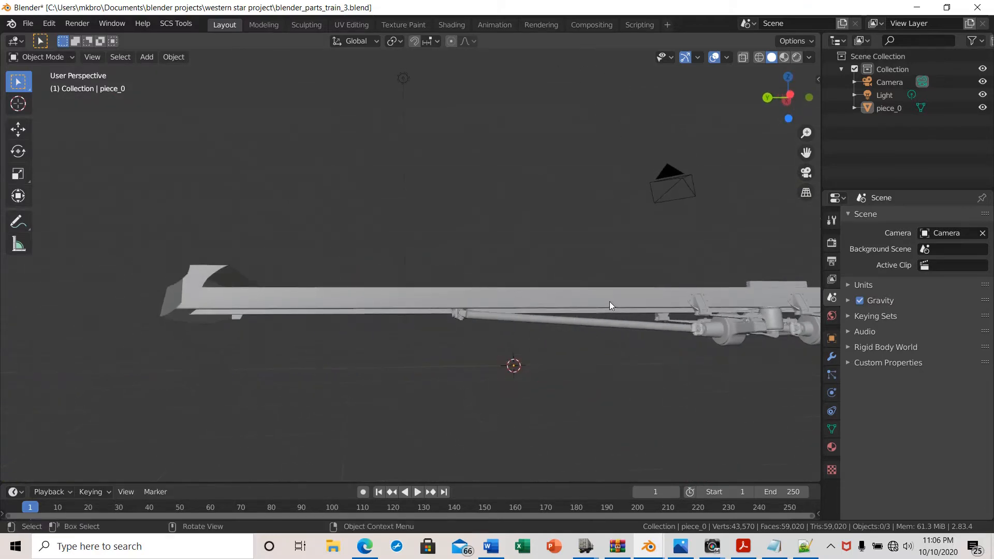
pyautogui.moveTo(714, 335); pyautogui.dragTo(781, 371, button='middle')
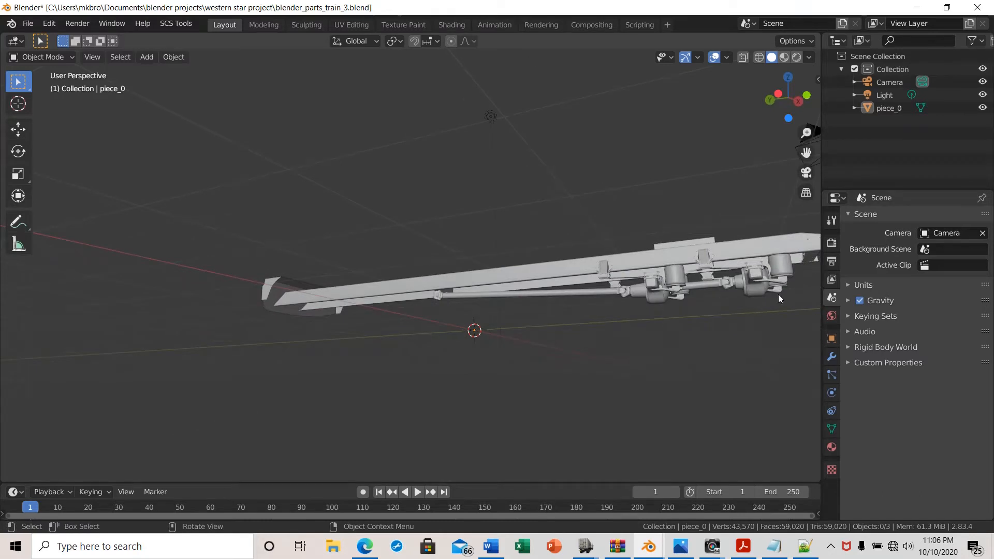
pyautogui.moveTo(778, 294); pyautogui.dragTo(508, 387, button='middle')
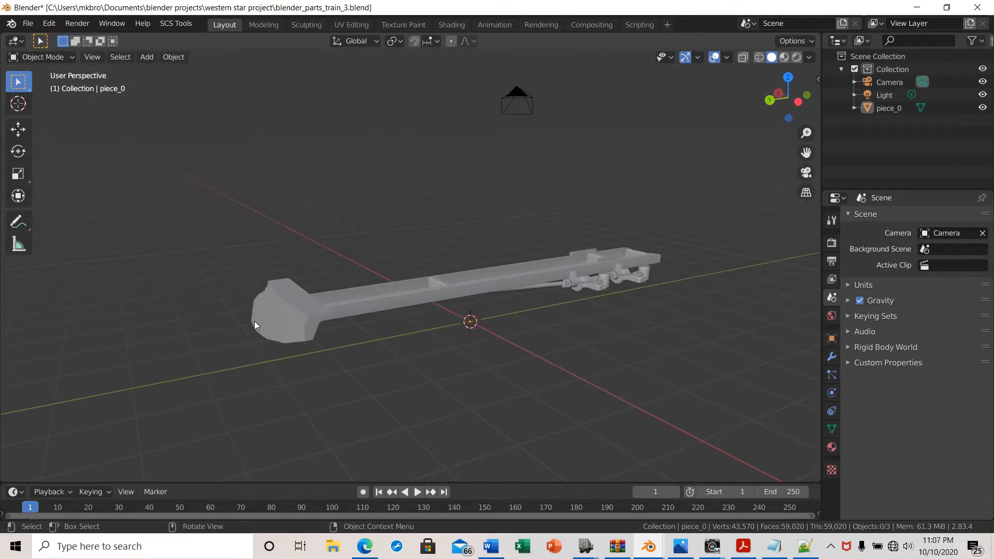
pyautogui.moveTo(396, 324); pyautogui.dragTo(523, 393, button='middle')
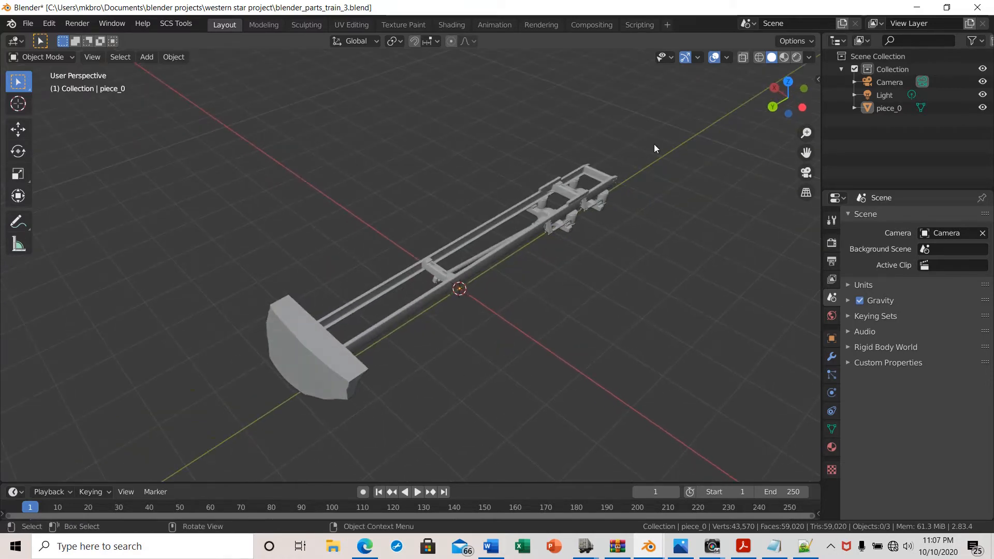
pyautogui.moveTo(631, 255); pyautogui.dragTo(520, 346, button='middle')
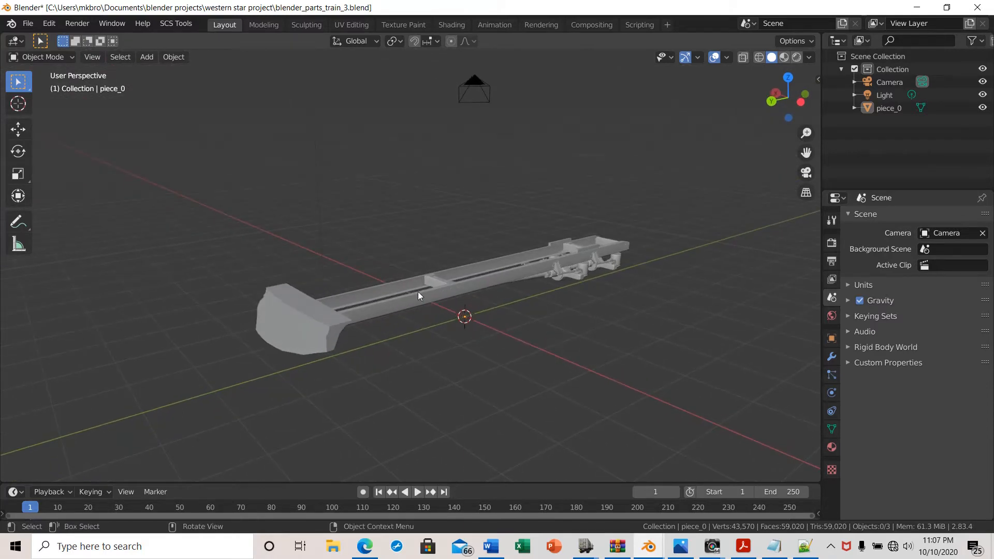
pyautogui.moveTo(514, 287); pyautogui.dragTo(580, 309, button='middle')
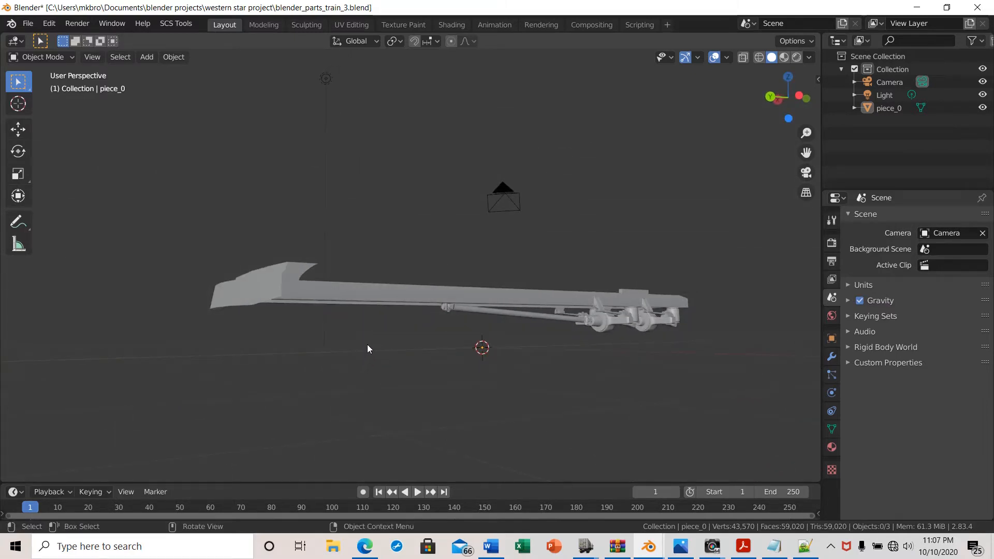
pyautogui.moveTo(330, 343); pyautogui.dragTo(339, 392, button='middle')
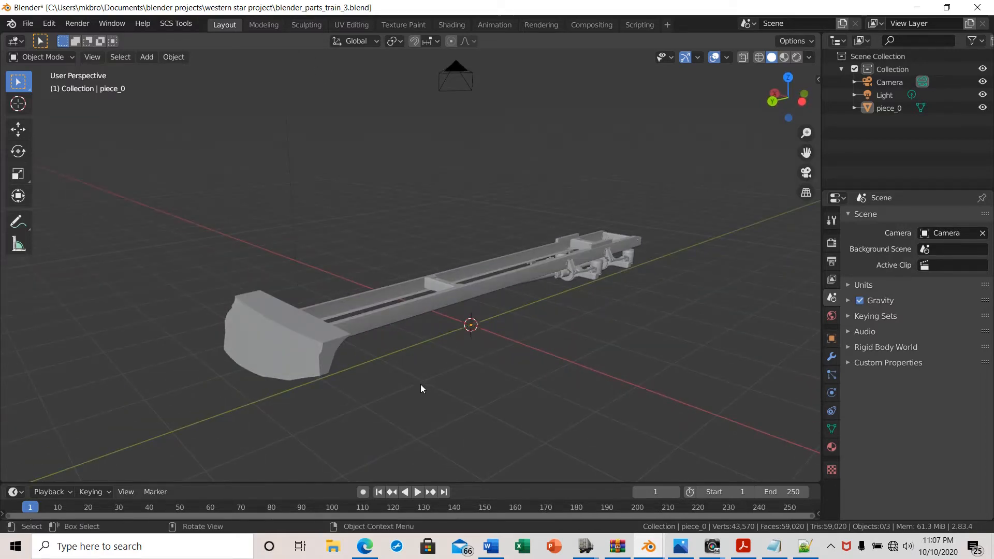
pyautogui.moveTo(459, 391); pyautogui.dragTo(465, 402, button='middle')
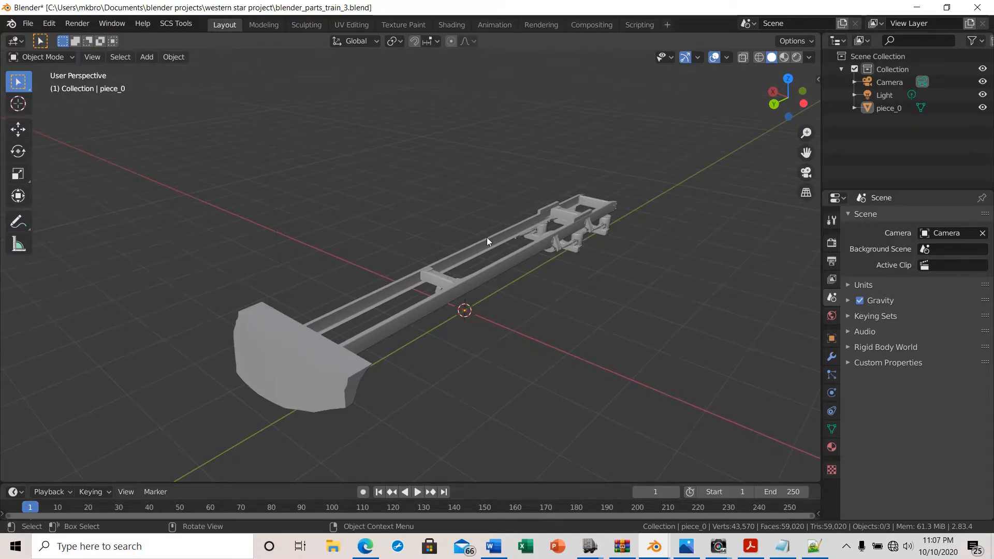
pyautogui.moveTo(545, 360)
pyautogui.mouseDown(button='middle')
pyautogui.moveTo(539, 366)
pyautogui.moveTo(544, 340)
pyautogui.mouseUp(button='middle')
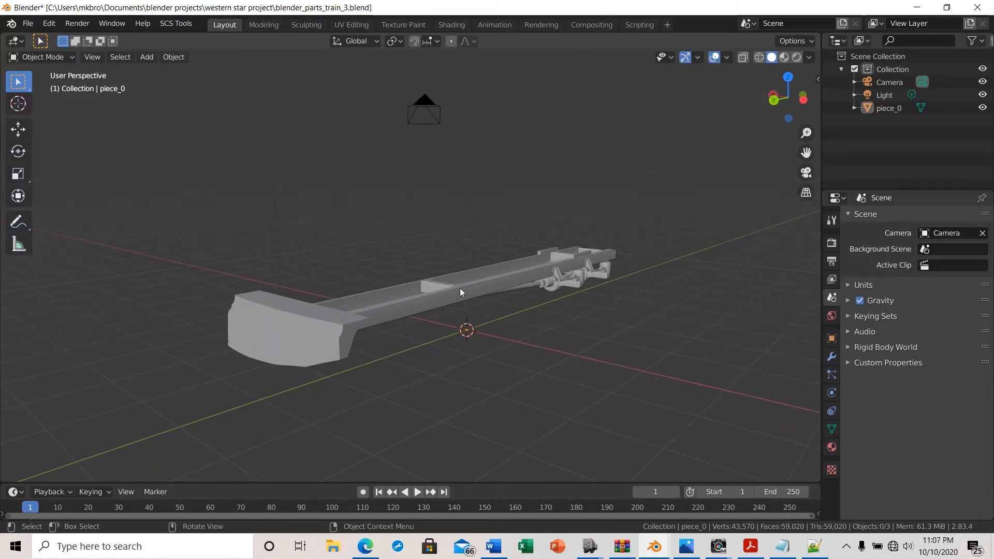
# Select the chassis object, then clear the selection again
pyautogui.click(306, 341)
pyautogui.moveTo(407, 364)
pyautogui.mouseDown(button='middle')
pyautogui.moveTo(431, 387)
pyautogui.moveTo(488, 399)
pyautogui.moveTo(571, 370)
pyautogui.moveTo(629, 270)
pyautogui.moveTo(592, 337)
pyautogui.moveTo(503, 391)
pyautogui.moveTo(436, 390)
pyautogui.moveTo(417, 378)
pyautogui.mouseUp(button='middle')
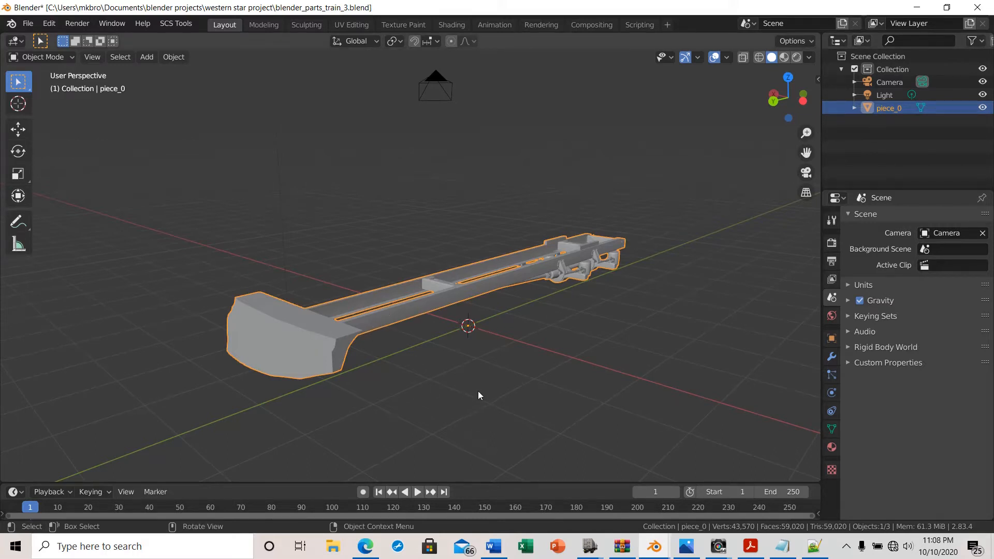
pyautogui.moveTo(479, 396)
pyautogui.mouseDown(button='middle')
pyautogui.moveTo(499, 409)
pyautogui.moveTo(489, 395)
pyautogui.mouseUp(button='middle')
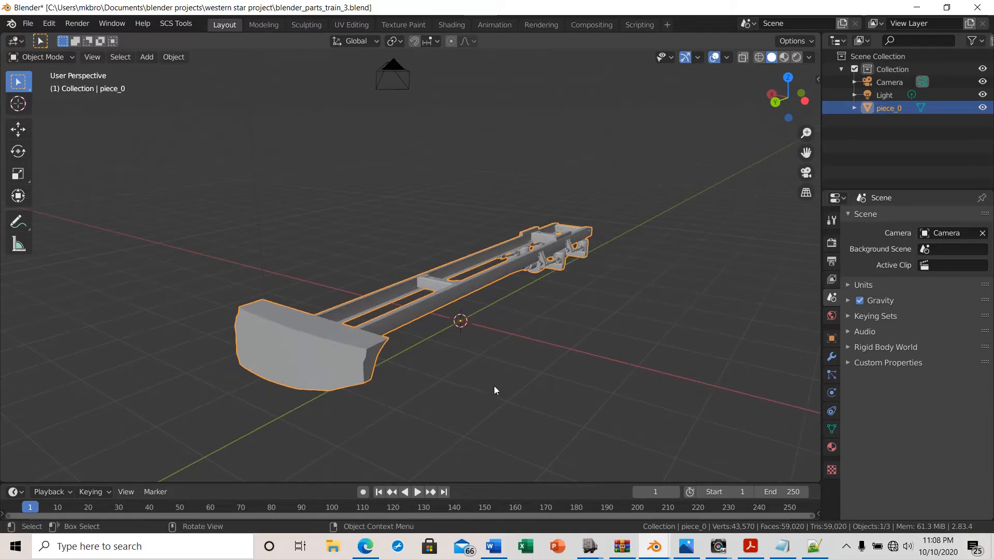
pyautogui.click(494, 387)
pyautogui.moveTo(545, 326); pyautogui.dragTo(489, 328, button='middle')
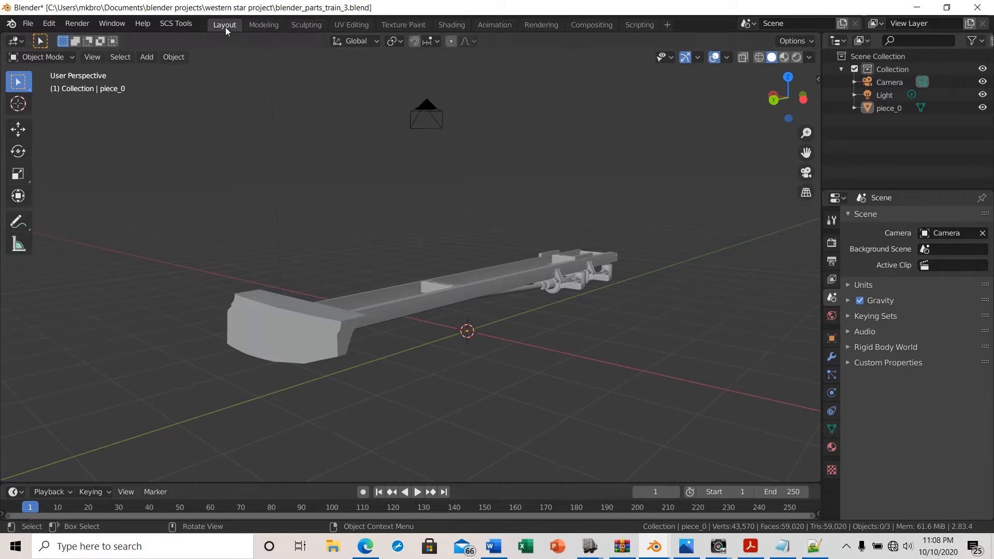
# Switch to the Modeling workspace to edit the chassis mesh in Edit Mode
pyautogui.click(268, 24)
pyautogui.scroll(4, 355, 397)
pyautogui.moveTo(381, 378); pyautogui.dragTo(271, 395, button='middle')
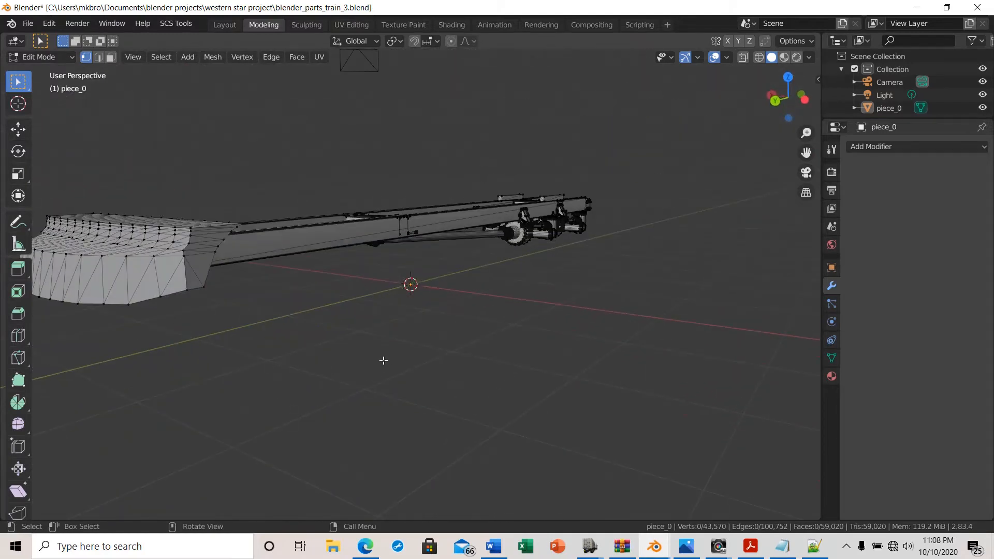
pyautogui.moveTo(384, 360); pyautogui.dragTo(393, 390, button='middle')
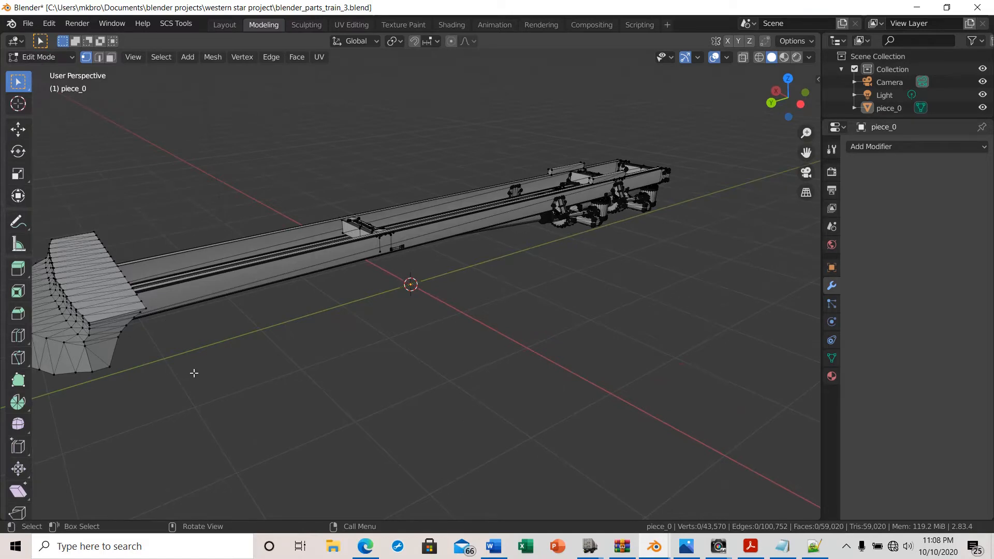
pyautogui.moveTo(193, 371); pyautogui.dragTo(223, 371, button='middle')
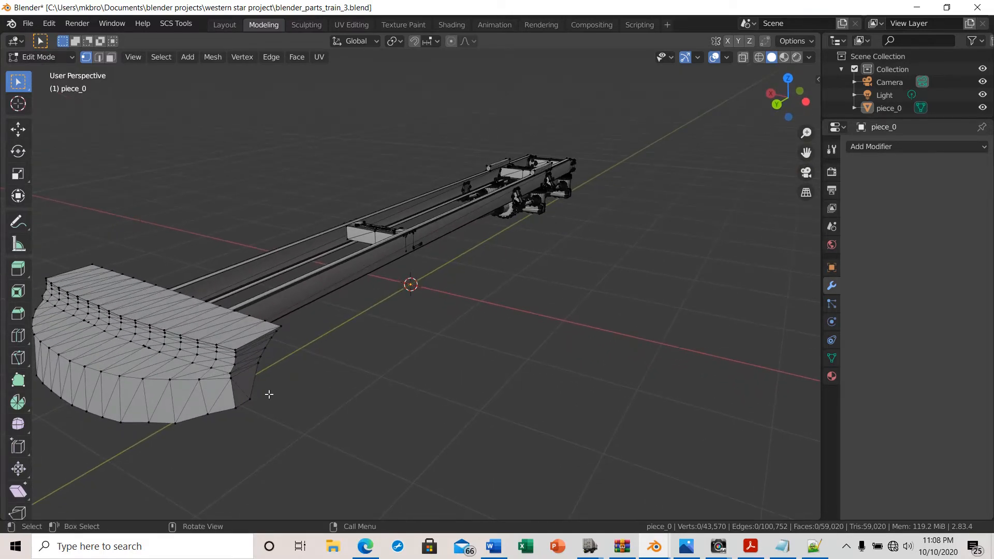
pyautogui.moveTo(268, 395); pyautogui.dragTo(344, 398, button='middle')
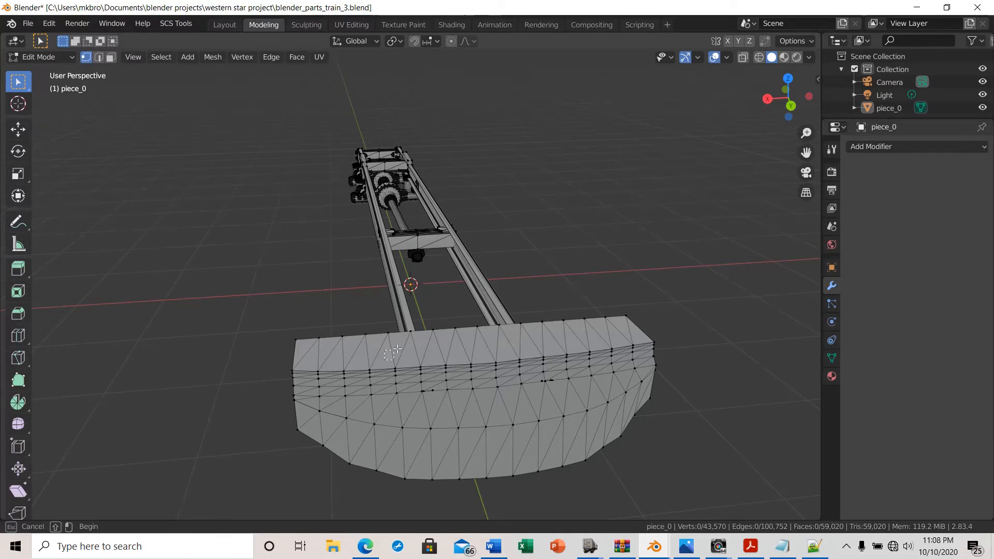
pyautogui.moveTo(380, 373); pyautogui.dragTo(387, 347, button='middle')
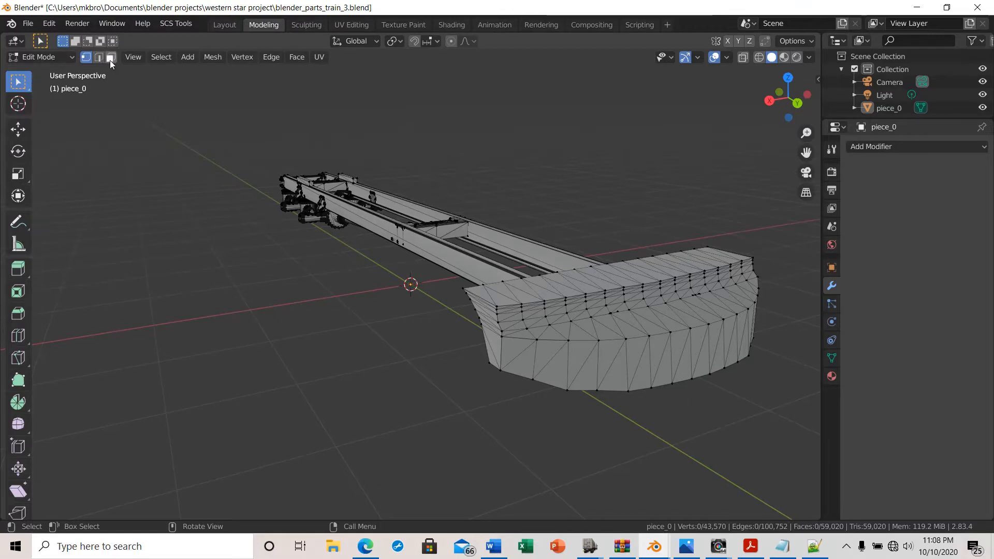
# Switch to face select mode and box-select the middle faces on the bumper's front side
pyautogui.click(108, 60)
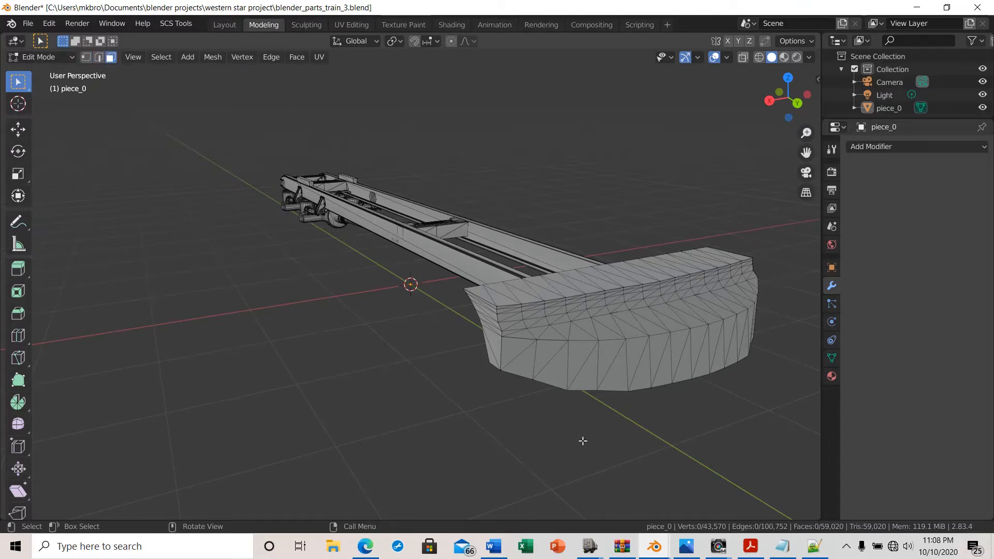
pyautogui.moveTo(582, 440); pyautogui.dragTo(448, 361, button='middle')
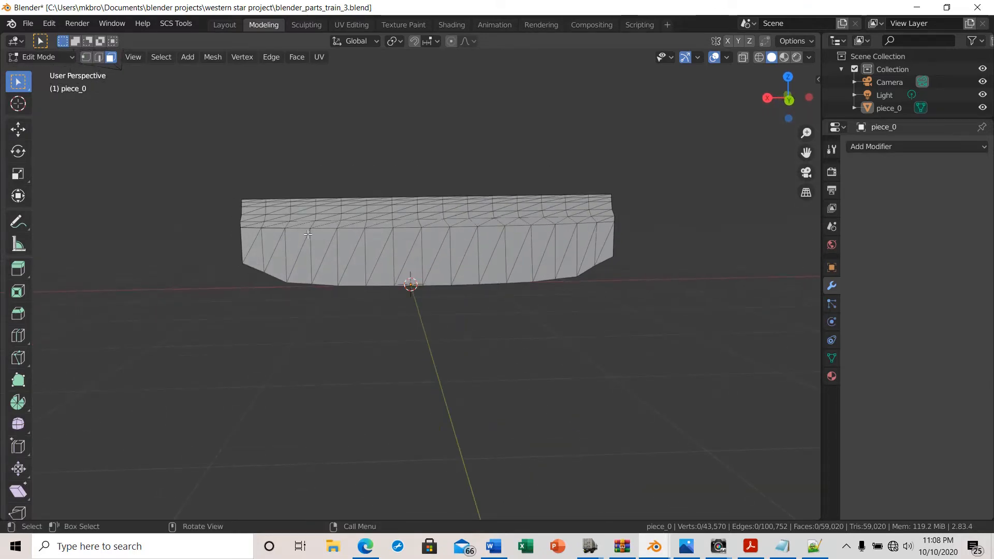
pyautogui.moveTo(298, 233); pyautogui.dragTo(564, 266)
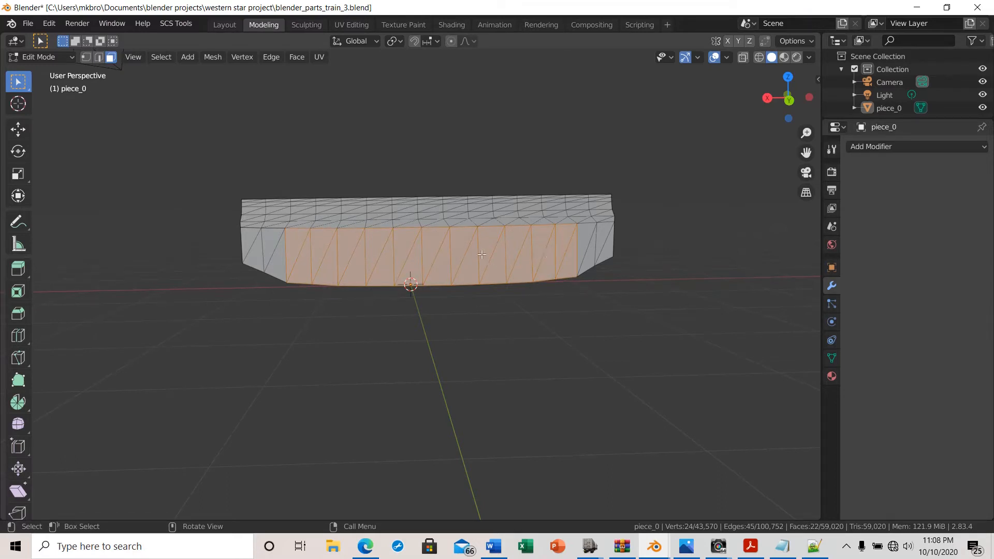
# Switch to edge select mode, clear the selection, and box-select the middle edges of the bumper's front
pyautogui.click(100, 58)
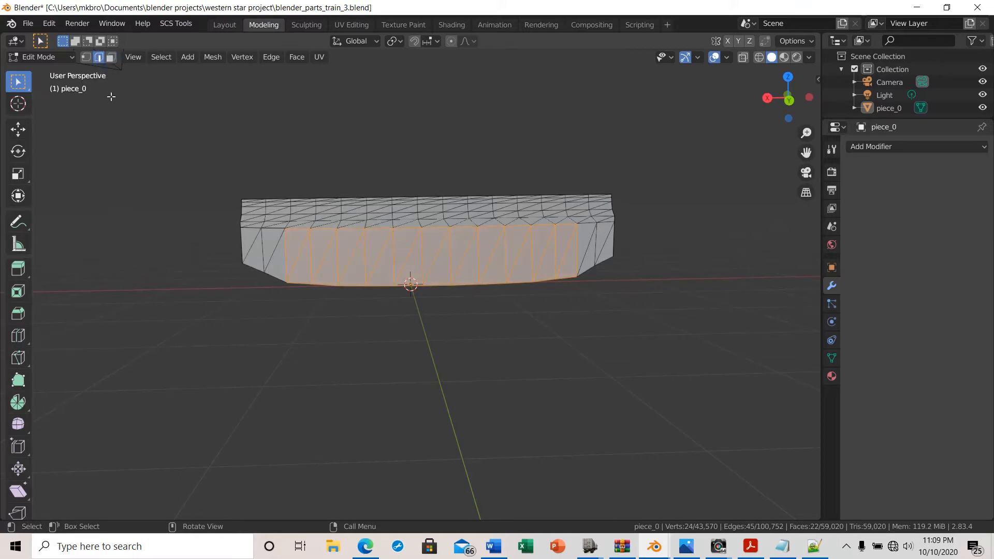
pyautogui.click(194, 182)
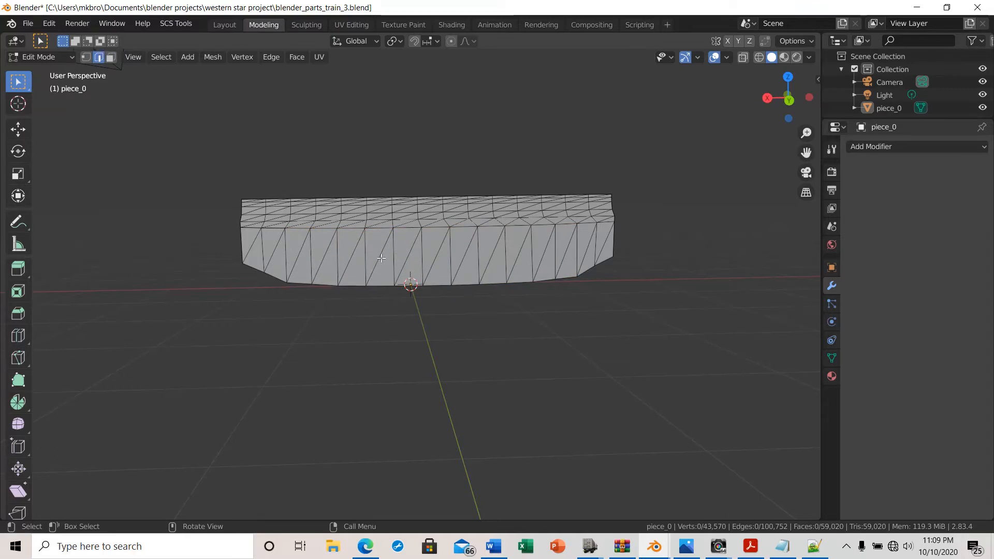
pyautogui.moveTo(345, 236); pyautogui.dragTo(506, 268)
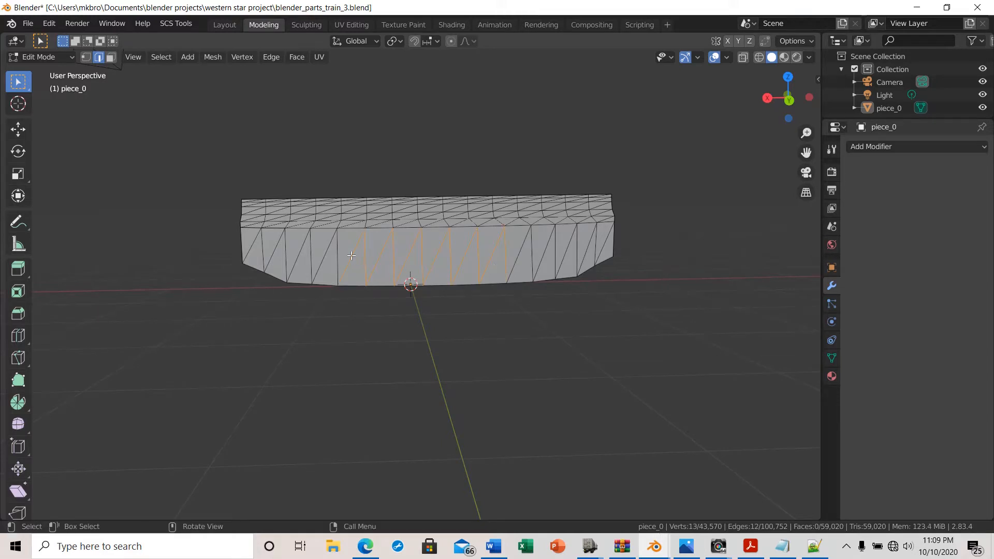
# Switch to vertex select mode, clear the selection, and box-select two vertices on the bumper's top surface
pyautogui.moveTo(339, 350); pyautogui.dragTo(362, 346, button='middle')
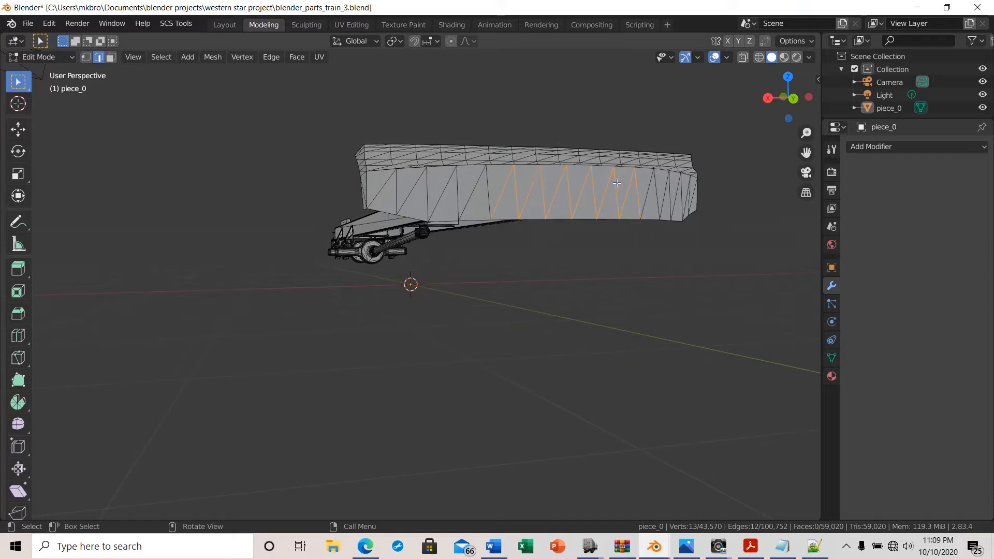
pyautogui.moveTo(547, 261); pyautogui.dragTo(521, 280, button='middle')
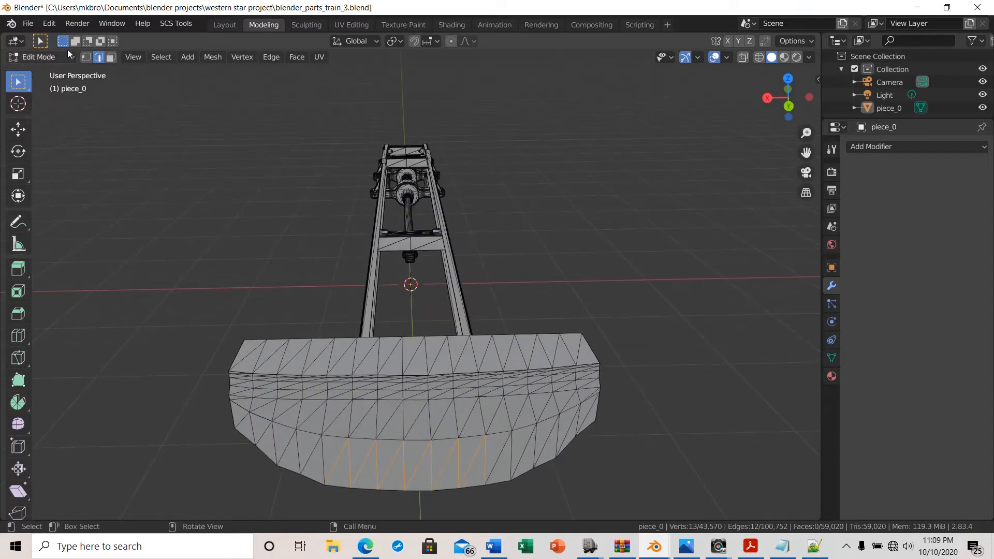
pyautogui.click(86, 57)
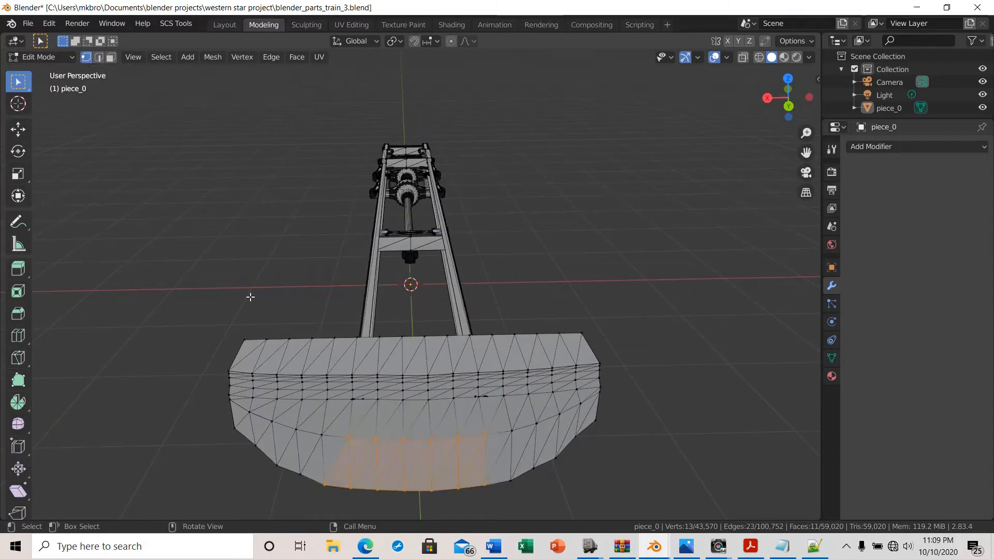
pyautogui.moveTo(251, 297); pyautogui.dragTo(254, 273, button='middle')
pyautogui.click(212, 320)
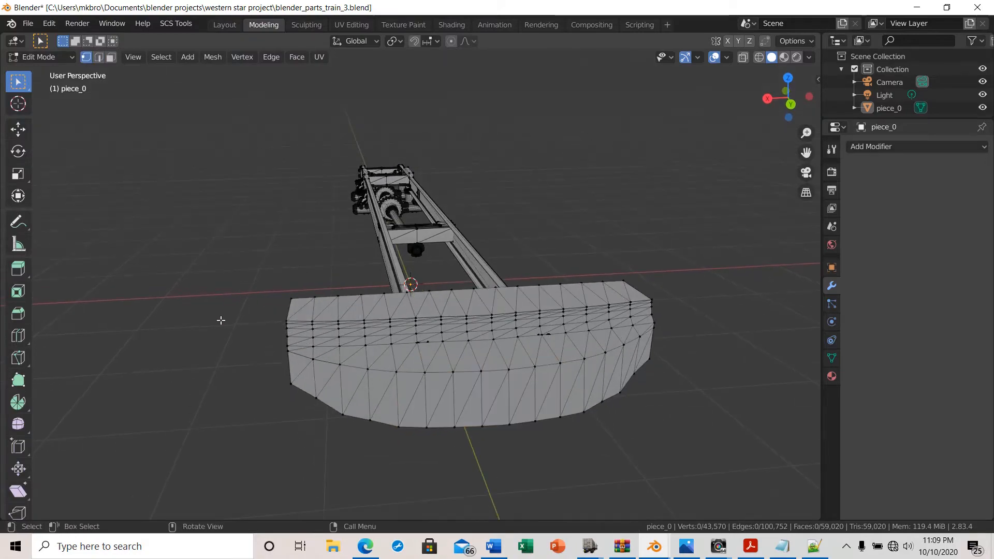
pyautogui.moveTo(421, 449); pyautogui.dragTo(448, 384, button='middle')
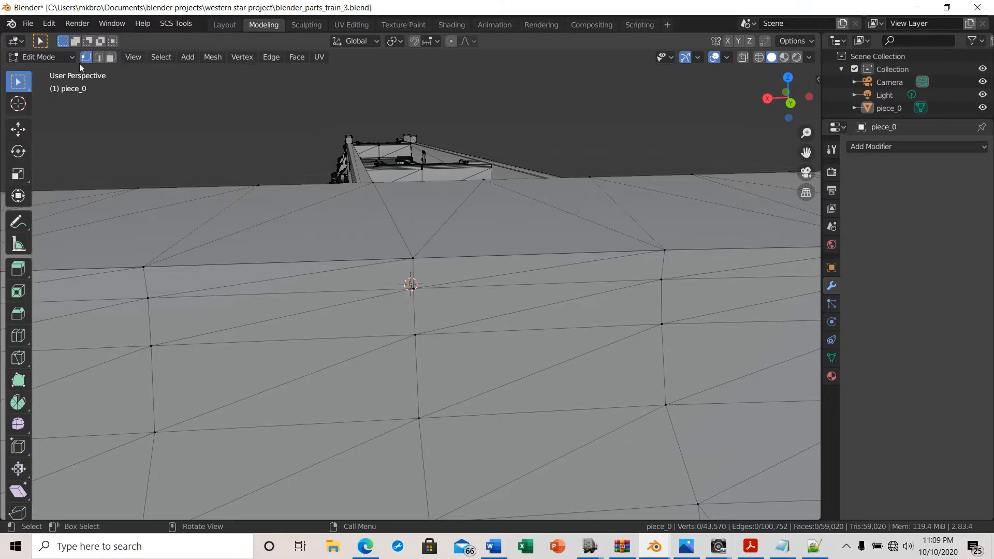
pyautogui.moveTo(623, 237); pyautogui.dragTo(706, 317)
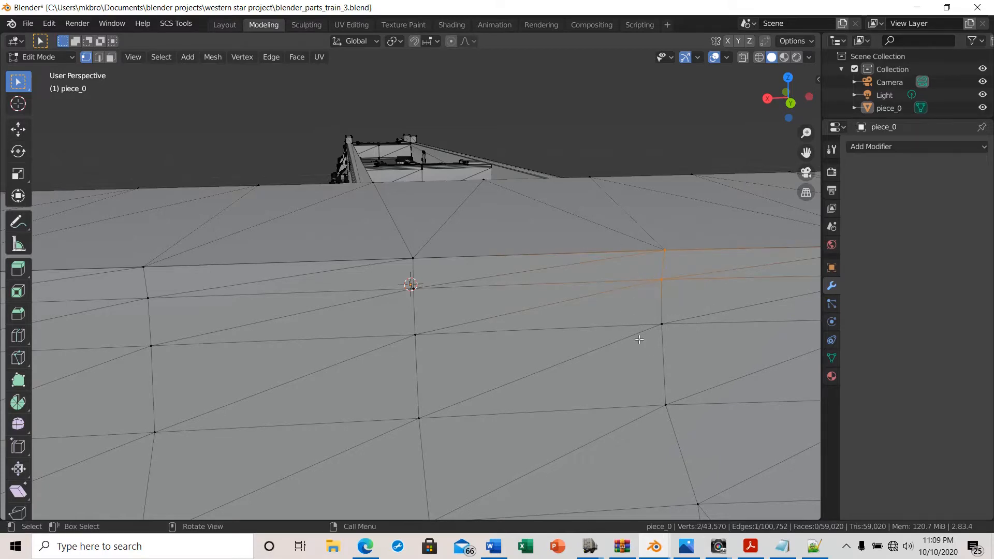
# Deselect all vertices and examine the suspension bracket beneath the frame rail
pyautogui.scroll(-8, 502, 366)
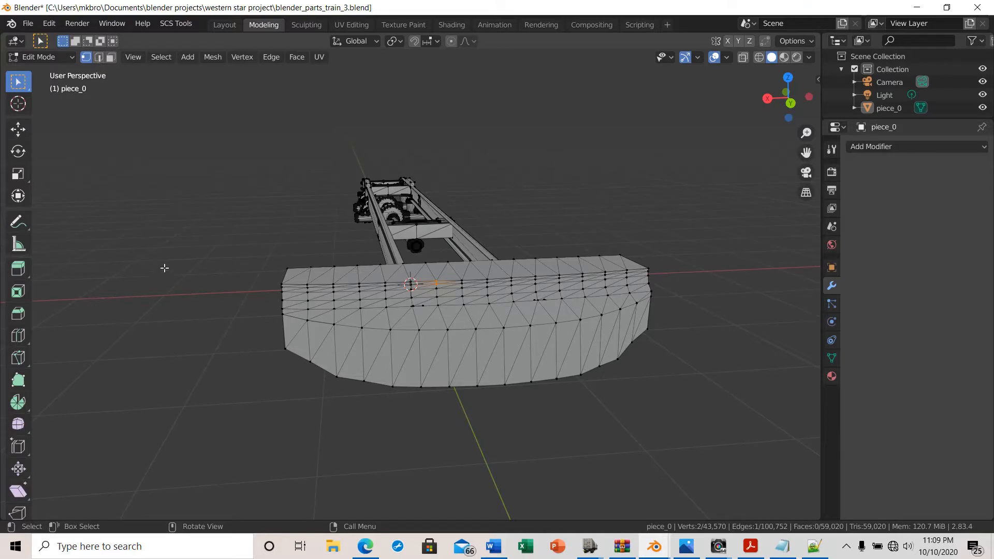
pyautogui.hotkey('alt', 'a')
pyautogui.moveTo(317, 381); pyautogui.dragTo(470, 269, button='middle')
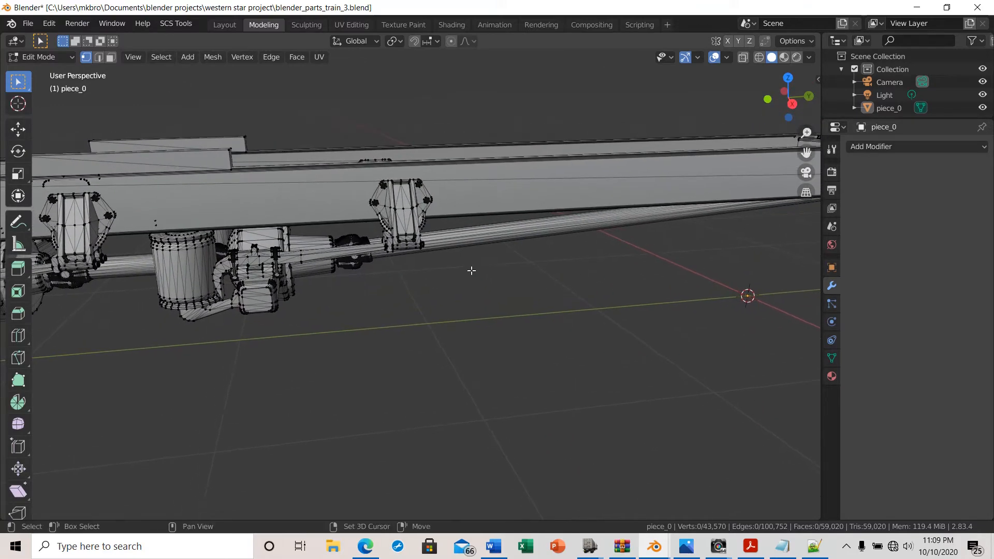
pyautogui.scroll(4, 382, 222)
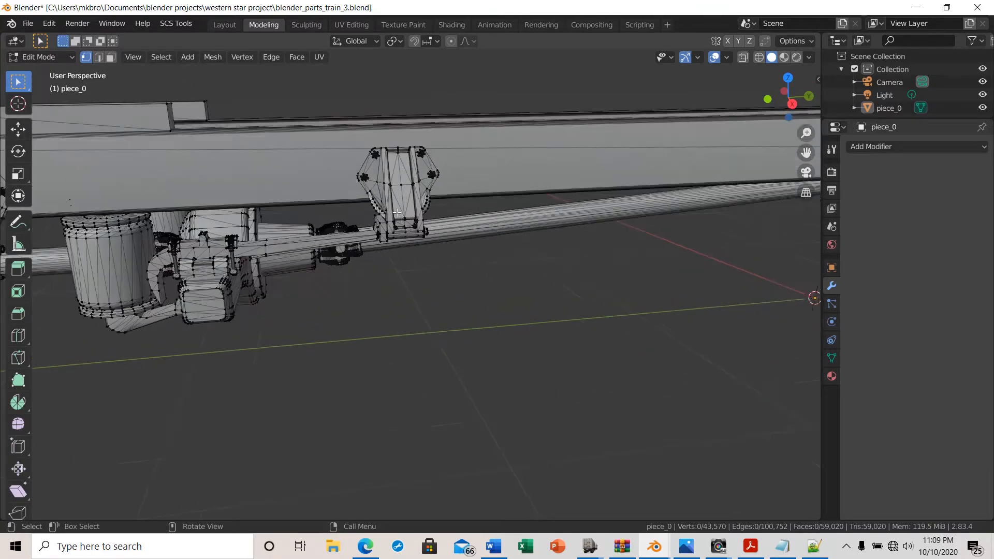
pyautogui.moveTo(390, 169); pyautogui.dragTo(356, 215, button='middle')
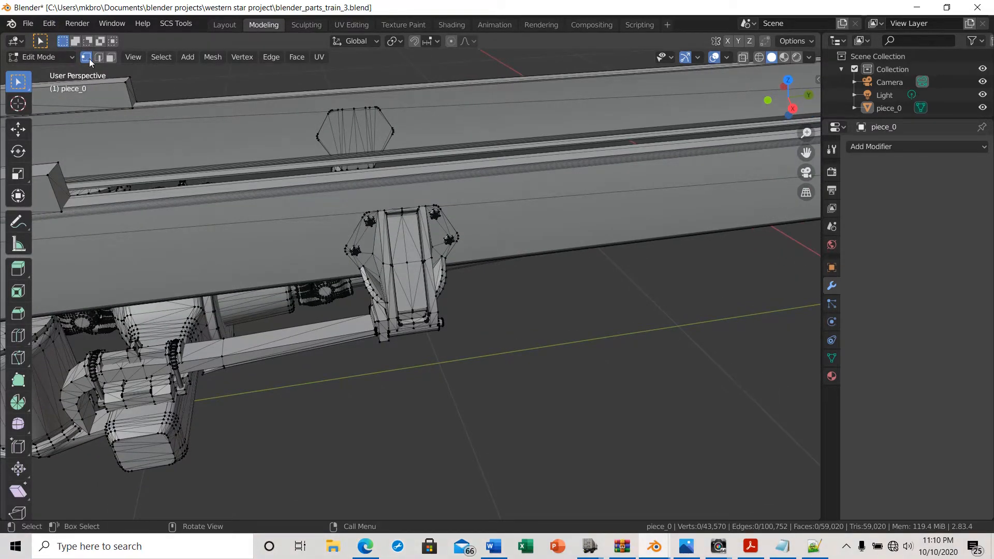
pyautogui.scroll(-3, 393, 342)
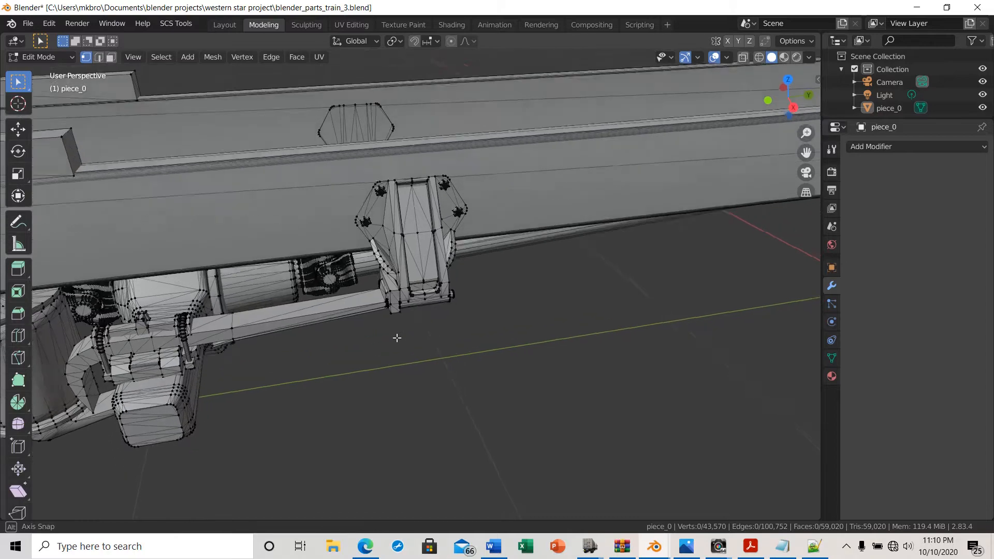
# Examine the whole chassis and rear suspension from several angles
pyautogui.moveTo(395, 337); pyautogui.dragTo(443, 347, button='middle')
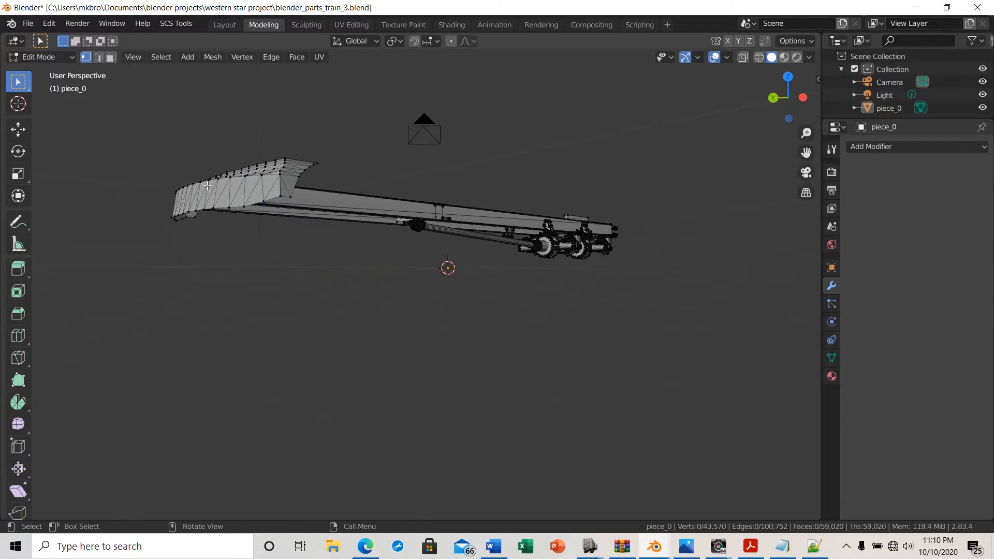
pyautogui.moveTo(222, 315); pyautogui.dragTo(474, 262, button='middle')
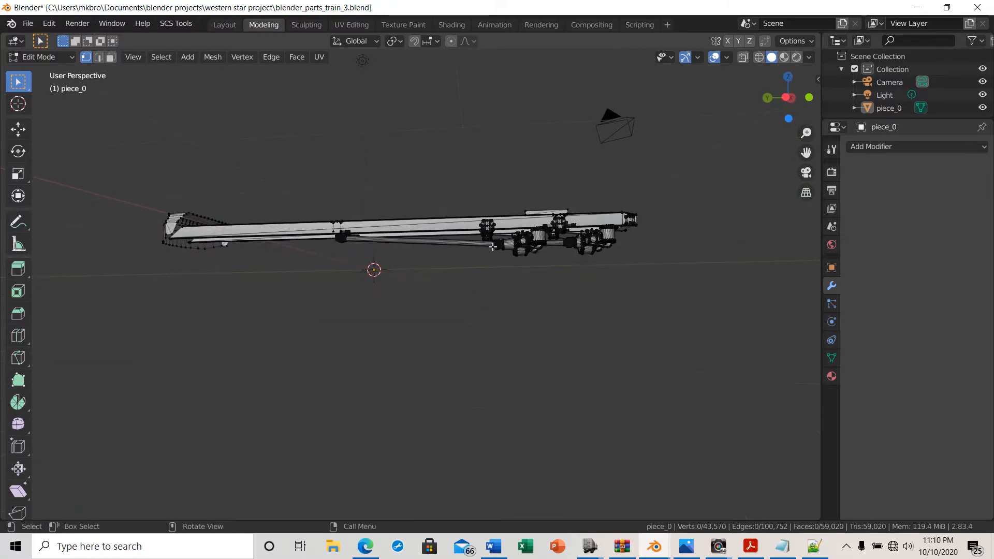
pyautogui.scroll(6, 381, 286)
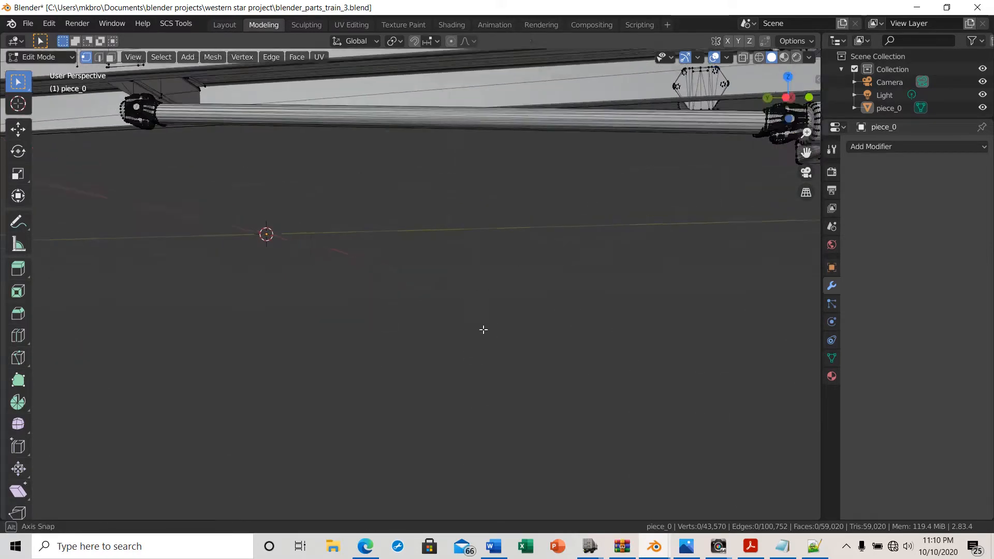
pyautogui.moveTo(484, 328); pyautogui.dragTo(440, 347, button='middle')
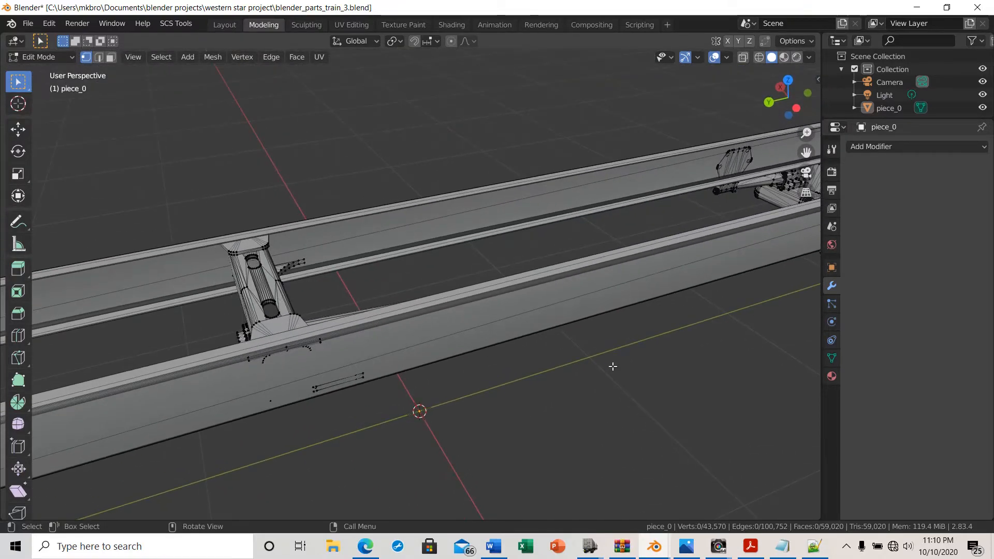
pyautogui.moveTo(606, 357); pyautogui.dragTo(246, 219, button='middle')
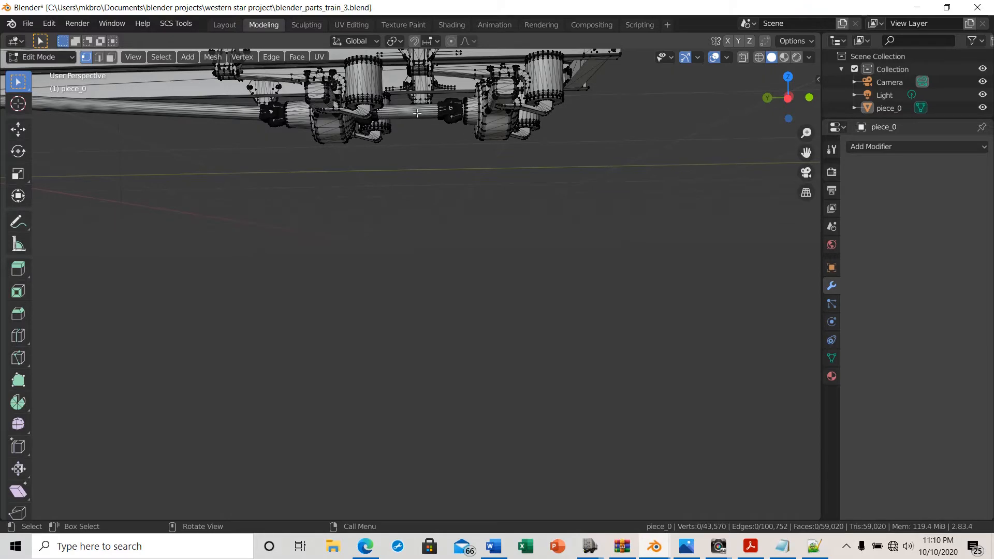
pyautogui.moveTo(508, 181); pyautogui.dragTo(506, 238, button='middle')
pyautogui.scroll(-5, 481, 281)
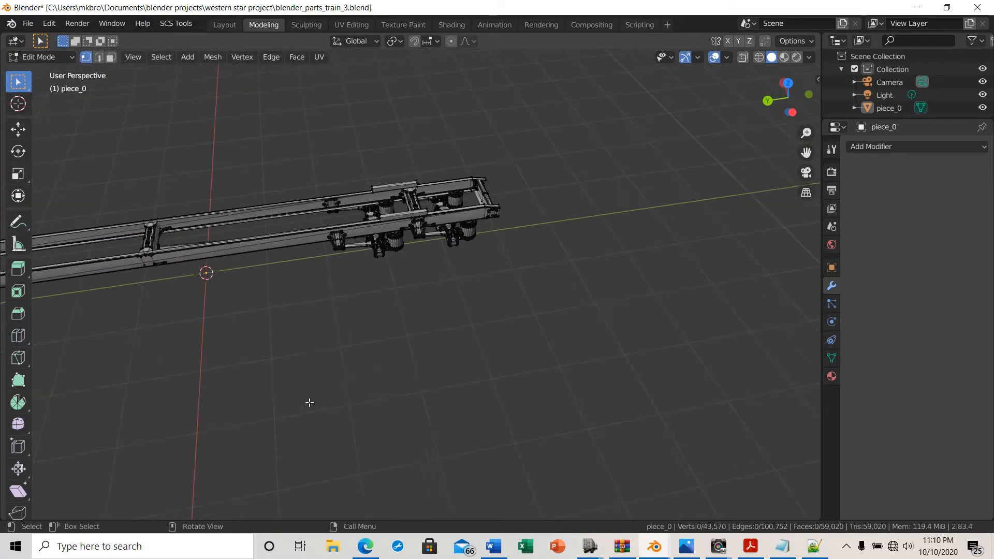
pyautogui.moveTo(278, 352); pyautogui.dragTo(522, 294, button='middle')
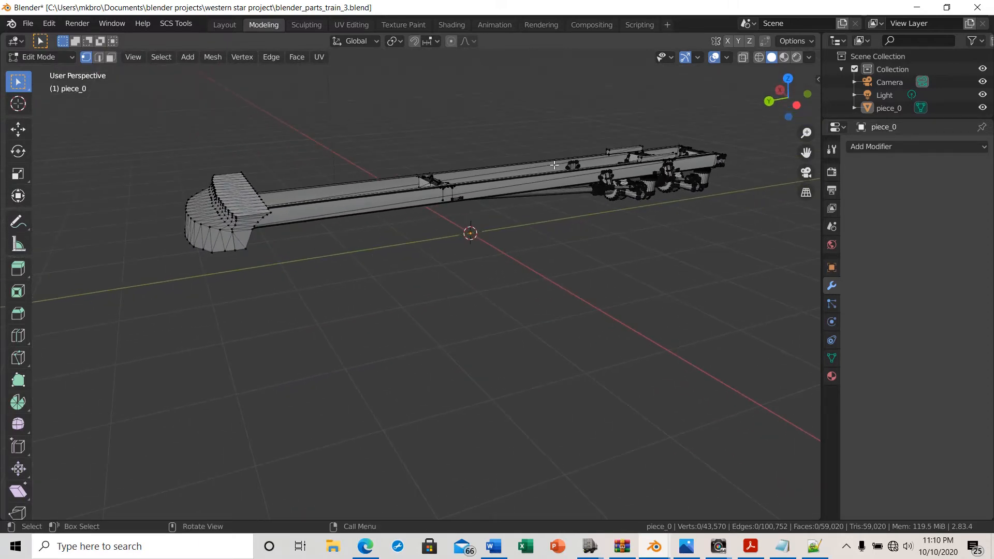
pyautogui.moveTo(413, 247); pyautogui.dragTo(348, 347, button='middle')
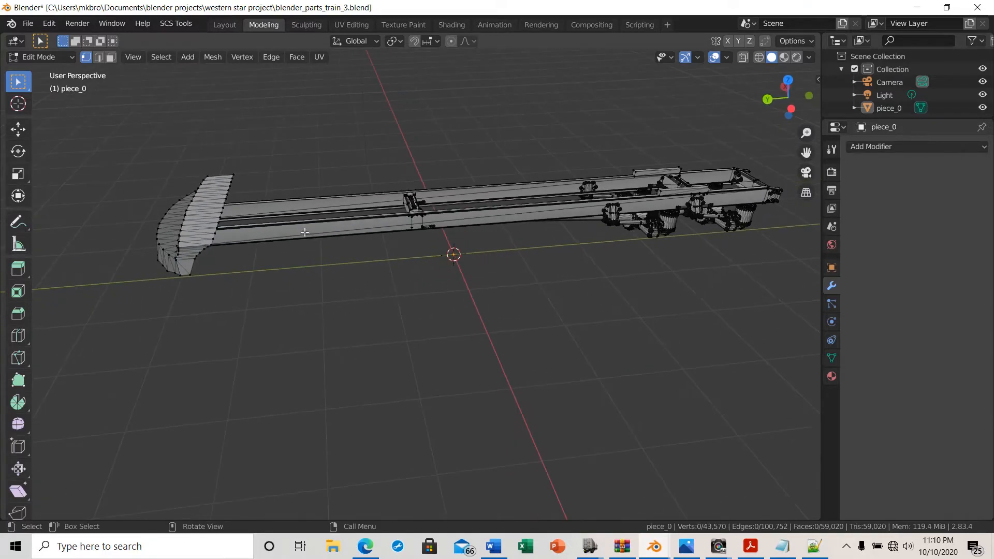
pyautogui.moveTo(285, 257); pyautogui.dragTo(268, 219, button='middle')
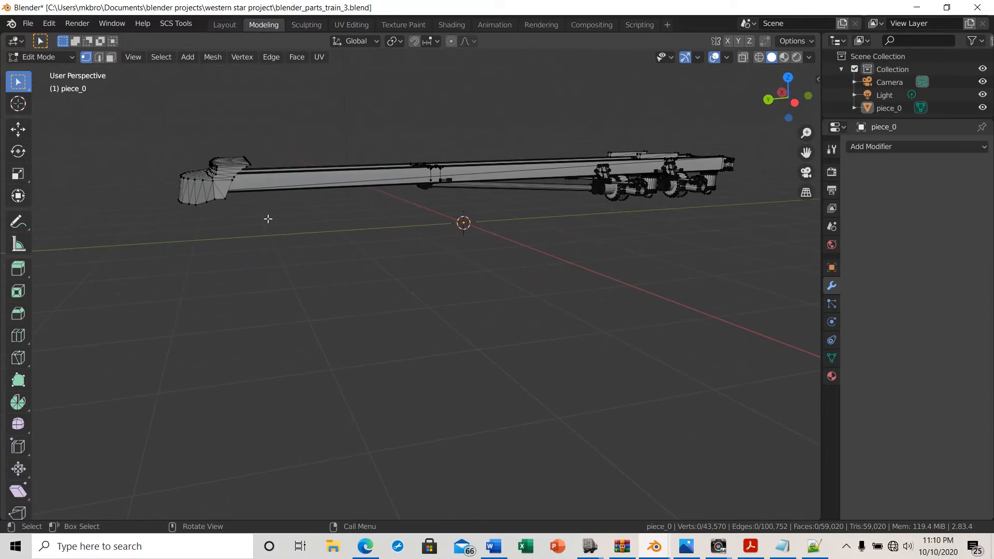
# Switch to face select mode and leave Edit Mode for Object Mode
pyautogui.click(111, 59)
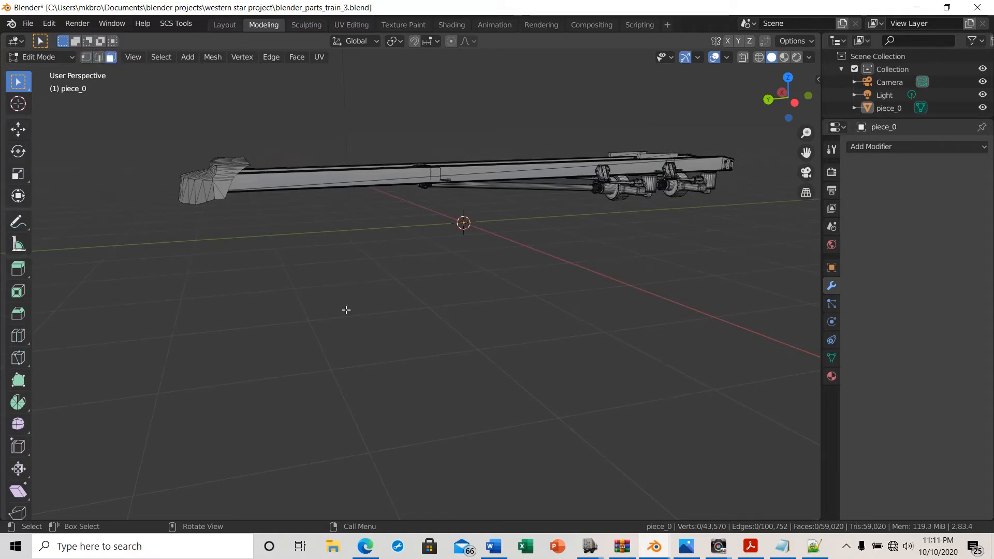
pyautogui.scroll(2, 355, 333)
pyautogui.moveTo(360, 336); pyautogui.dragTo(346, 422, button='middle')
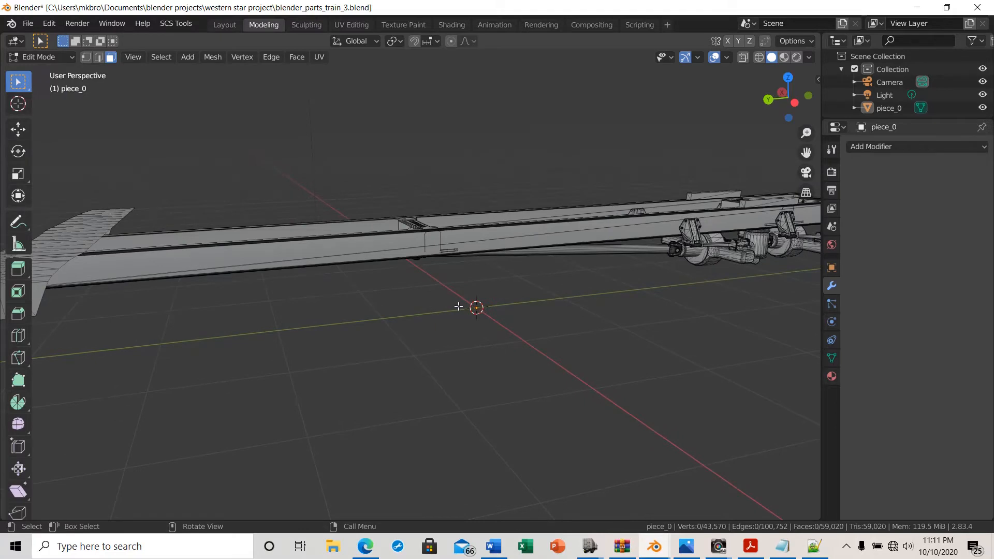
pyautogui.moveTo(459, 306); pyautogui.dragTo(429, 331, button='middle')
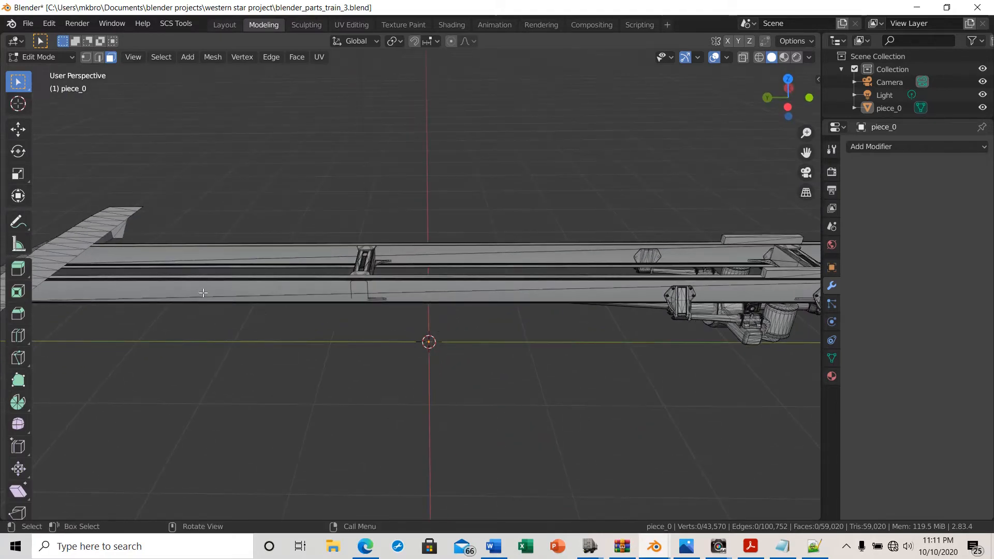
pyautogui.moveTo(537, 357); pyautogui.dragTo(588, 339, button='middle')
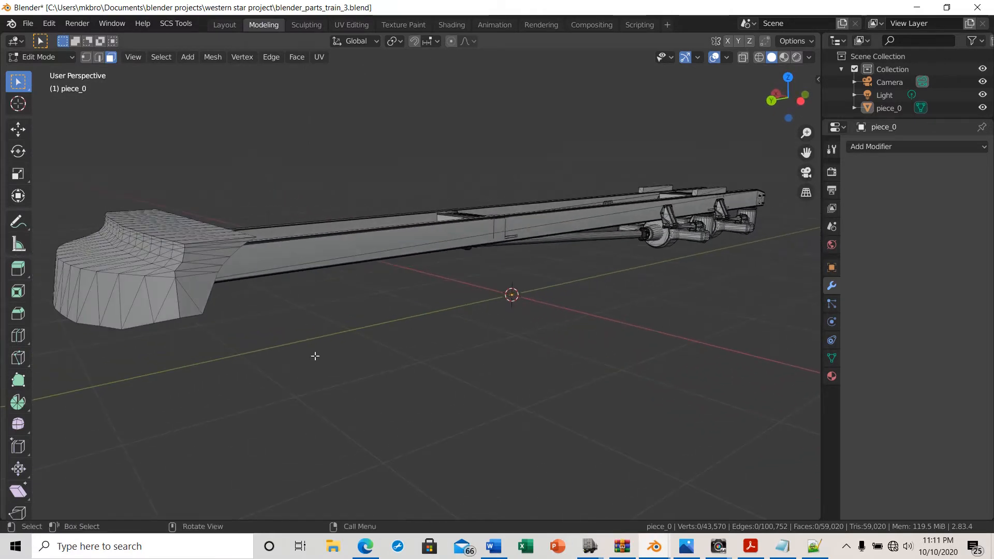
pyautogui.press('Tab')
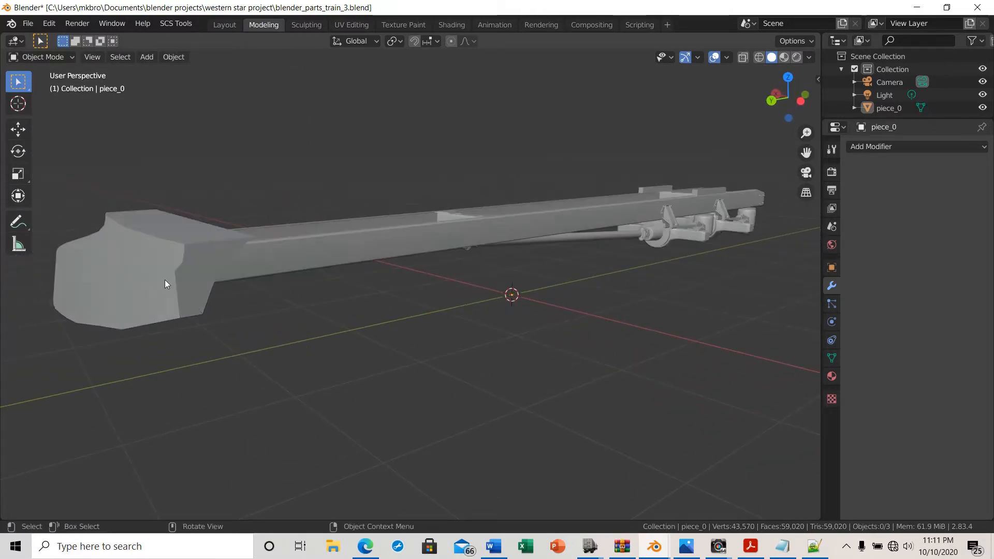
# Enlarge the outliner and copy the piece_0 object from it
pyautogui.moveTo(260, 269); pyautogui.dragTo(281, 331, button='middle')
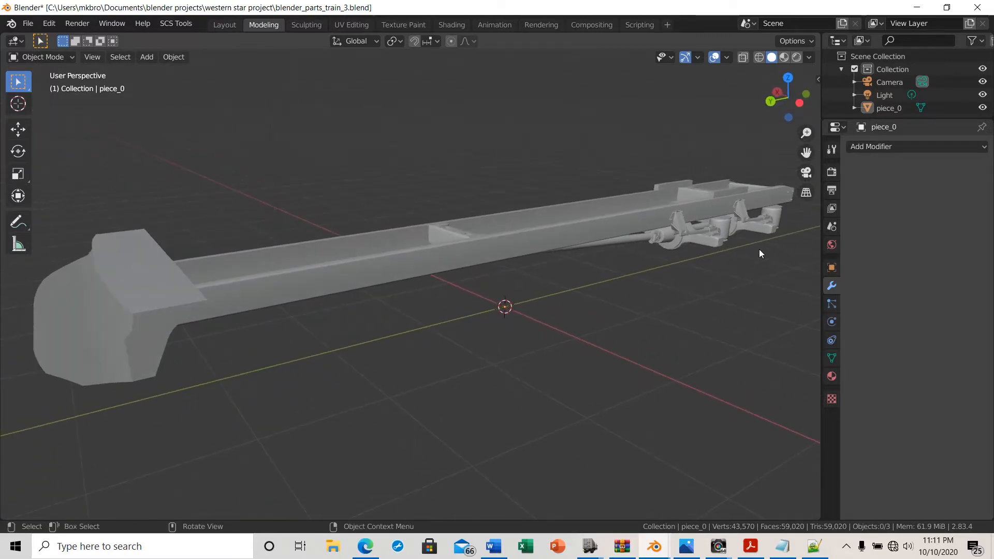
pyautogui.moveTo(939, 118); pyautogui.dragTo(940, 324)
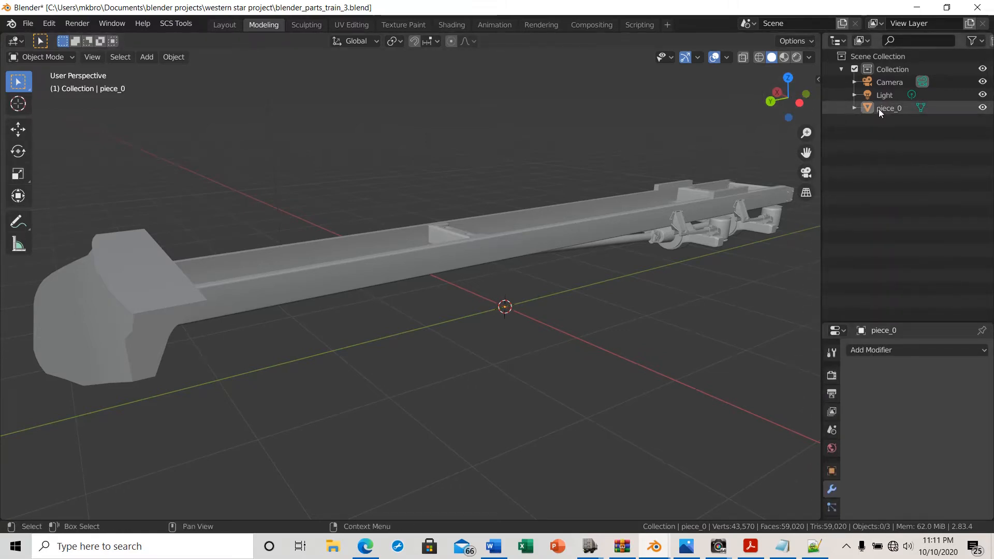
pyautogui.click(835, 109)
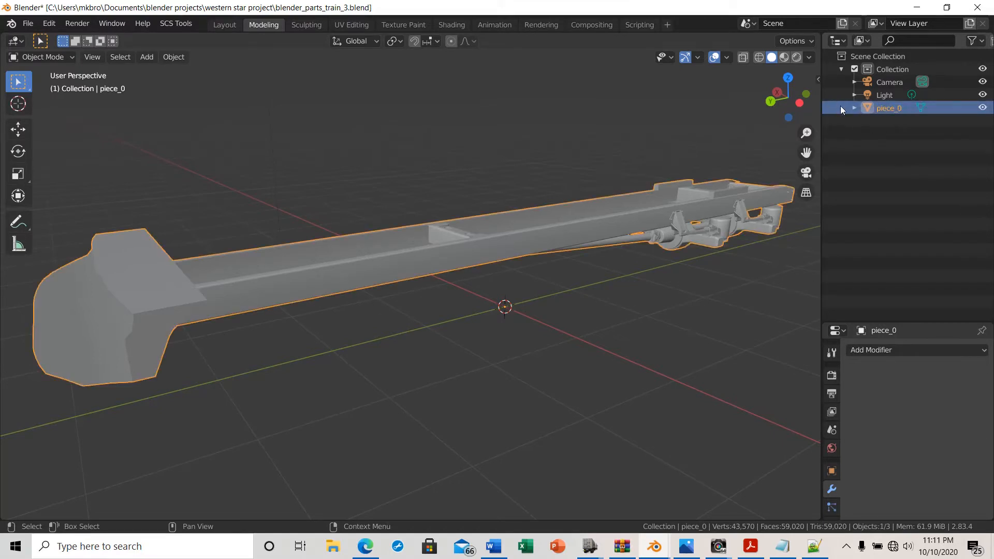
pyautogui.rightClick(843, 108)
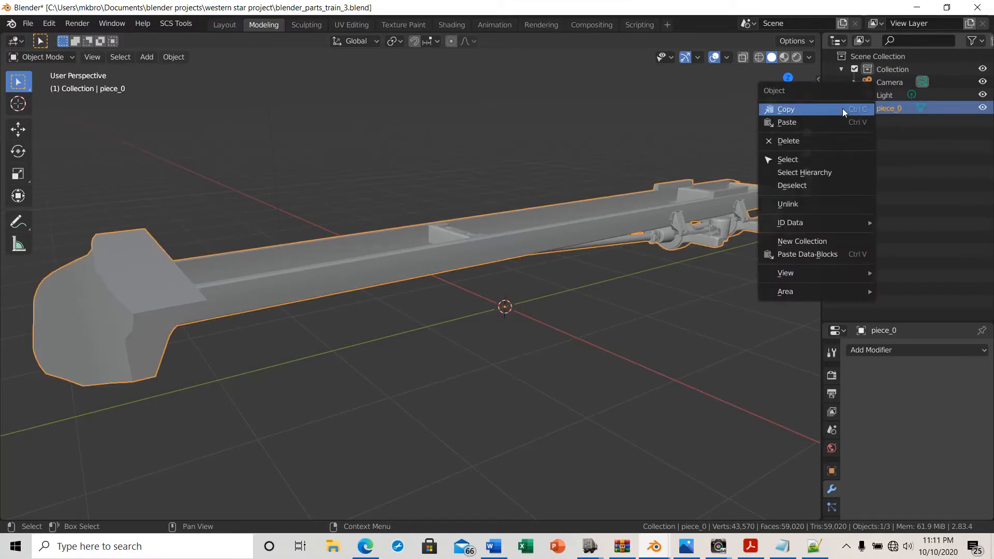
pyautogui.click(792, 109)
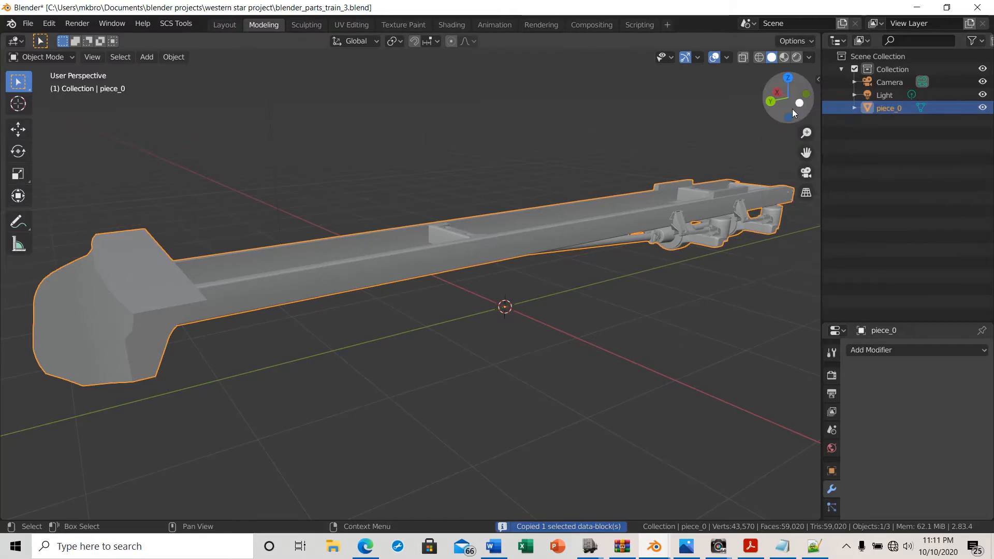
# Paste the copied object into the outliner and hide the original piece_0
pyautogui.rightClick(831, 131)
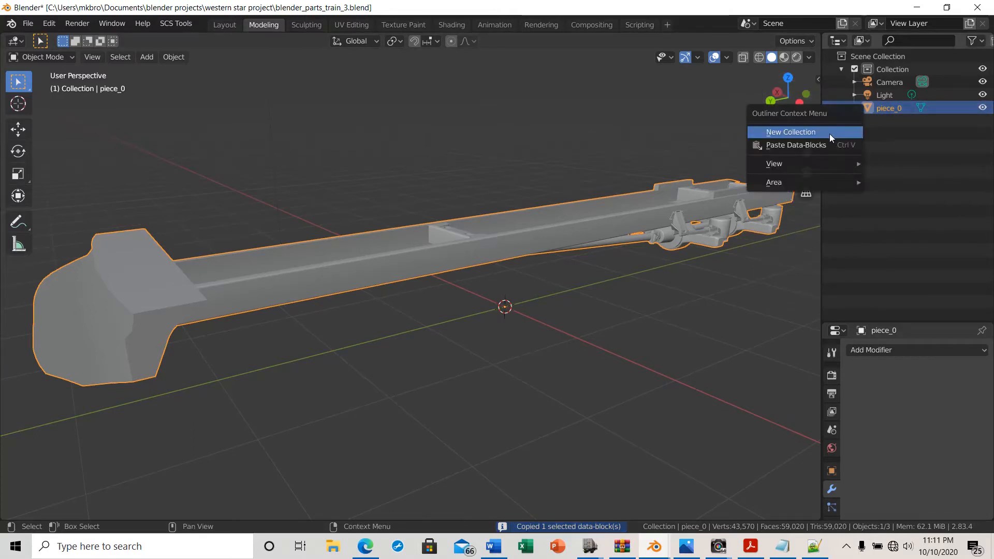
pyautogui.click(803, 145)
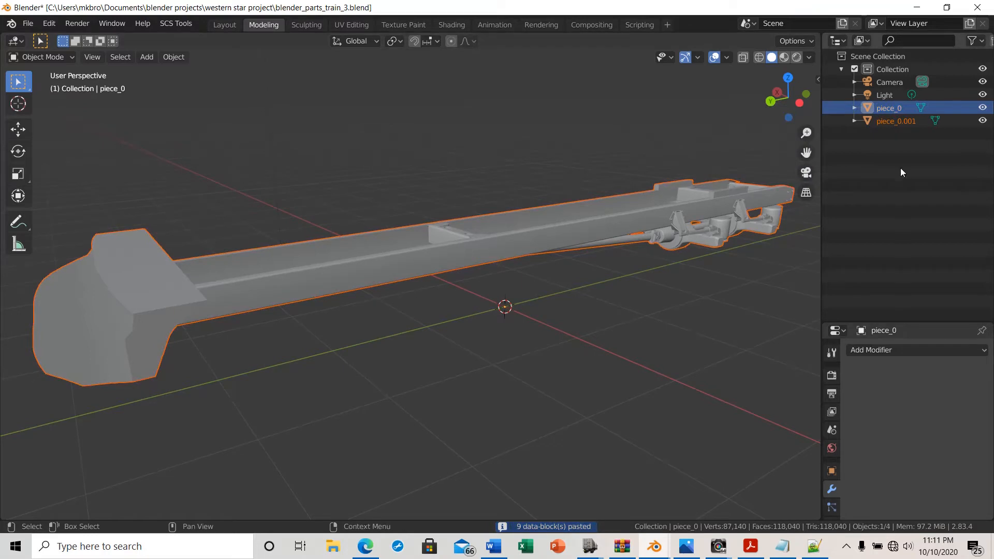
pyautogui.click(982, 107)
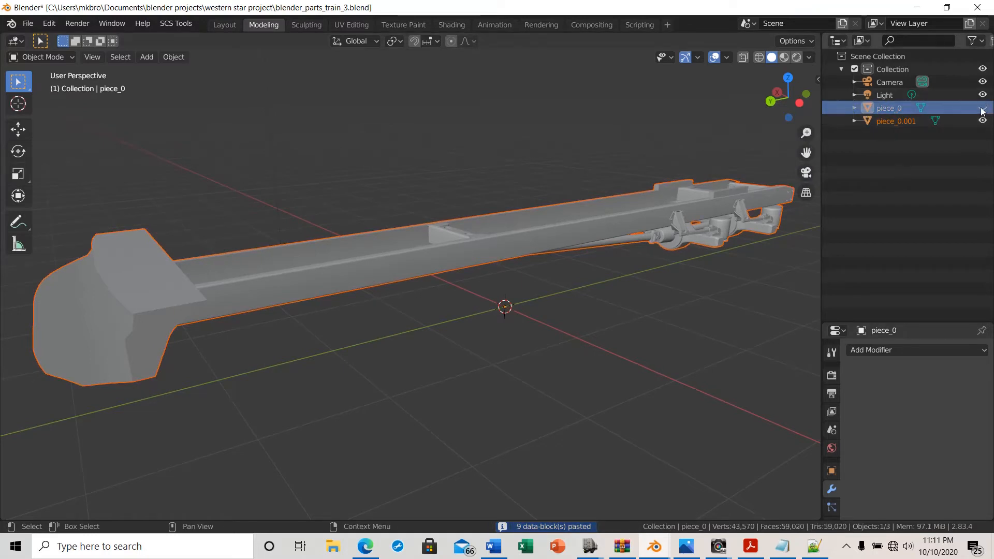
# Enter Edit Mode on the pasted copy and select two faces on the frame rail's outer side
pyautogui.click(935, 121)
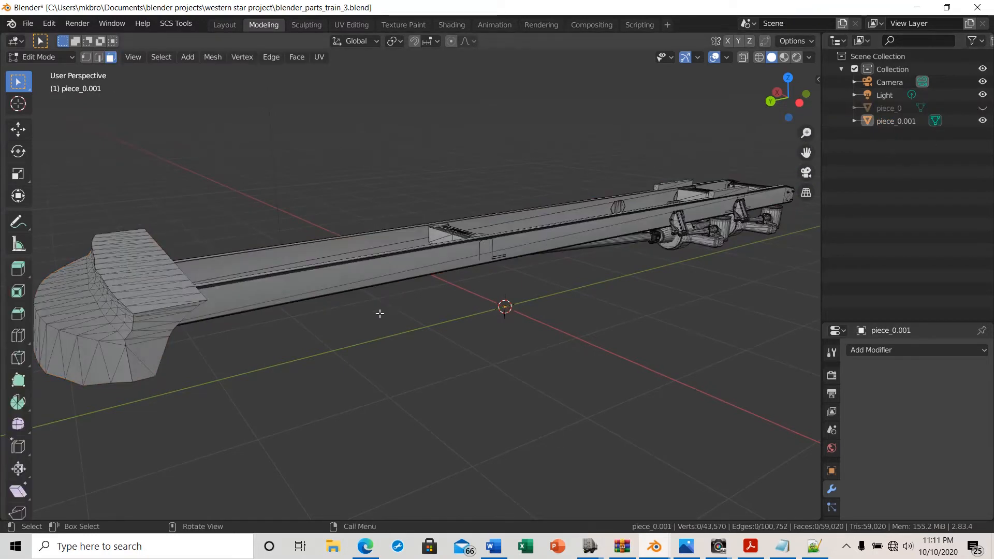
pyautogui.scroll(1, 380, 314)
pyautogui.scroll(-1, 282, 294)
pyautogui.scroll(-2, 281, 293)
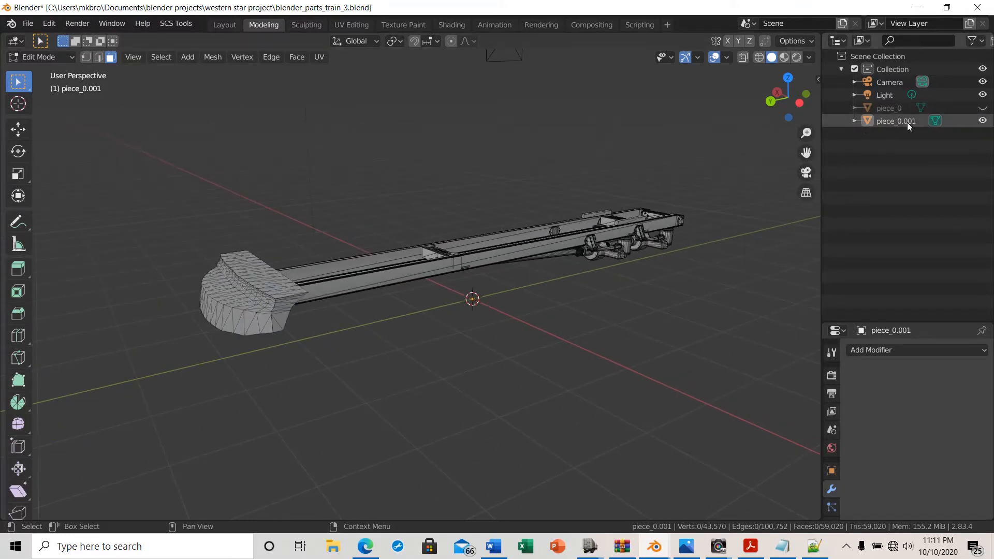
pyautogui.scroll(3, 510, 353)
pyautogui.moveTo(520, 357); pyautogui.dragTo(270, 226, button='middle')
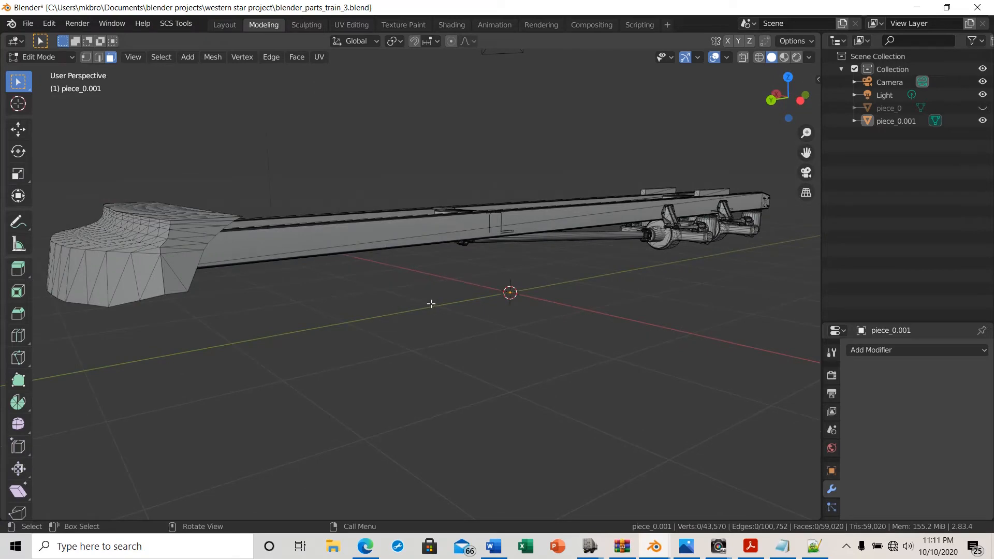
pyautogui.moveTo(477, 217); pyautogui.dragTo(455, 279, button='middle')
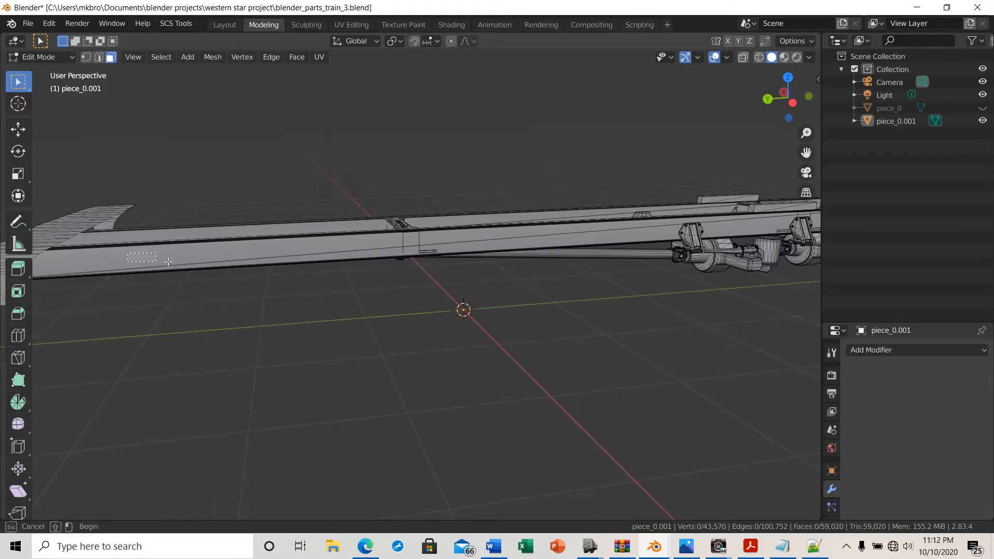
pyautogui.click(217, 259)
pyautogui.scroll(-2, 396, 401)
pyautogui.scroll(-1, 395, 400)
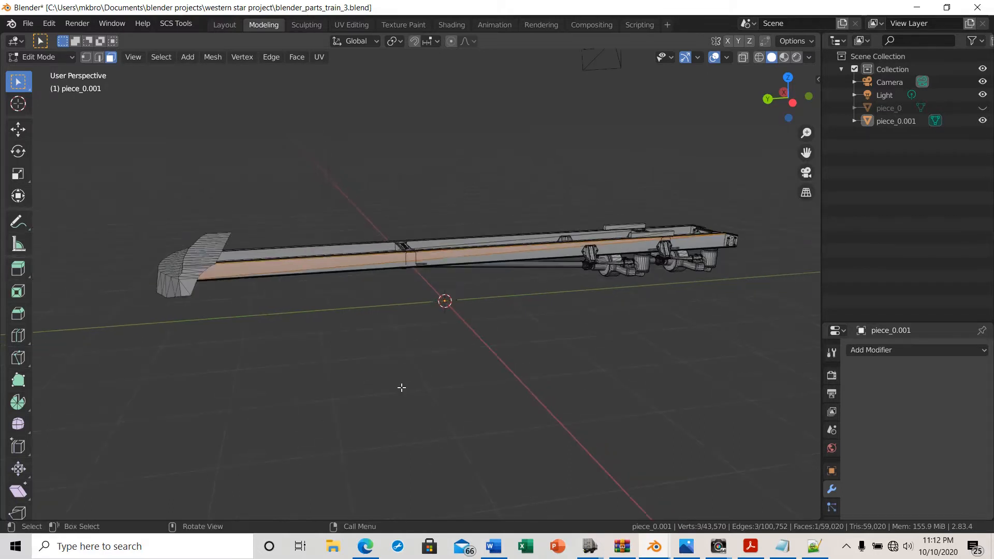
pyautogui.scroll(2, 341, 352)
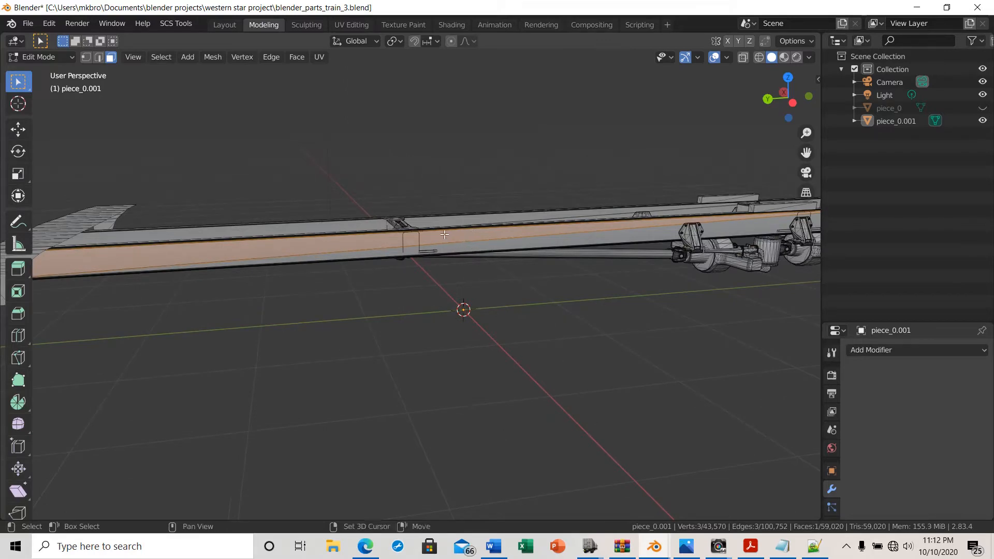
pyautogui.keyDown('shift'); pyautogui.click(466, 248); pyautogui.keyUp('shift')
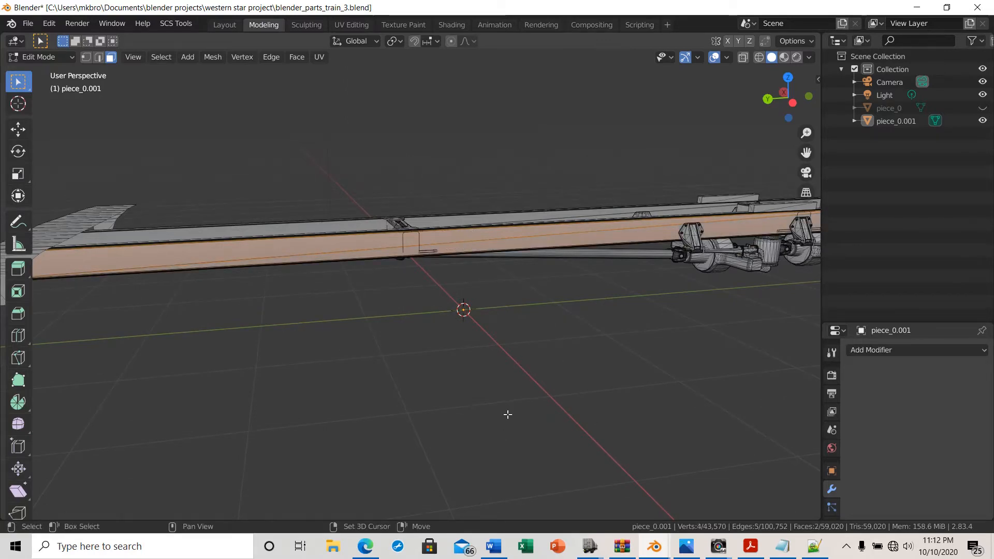
# Box-select additional faces at the rear end of the frame rail, adding them to the selection
pyautogui.moveTo(506, 411); pyautogui.dragTo(431, 402, button='middle')
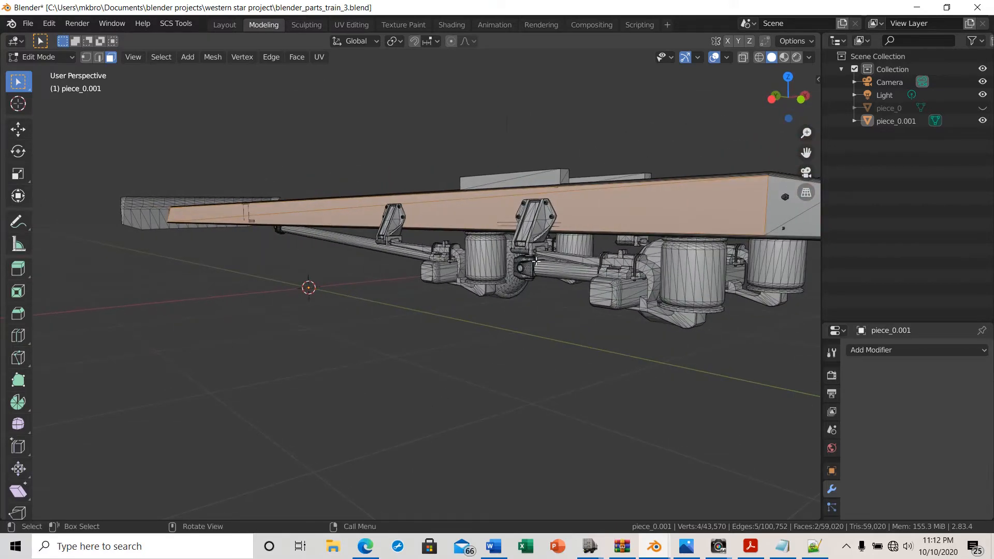
pyautogui.moveTo(443, 415); pyautogui.dragTo(406, 400, button='middle')
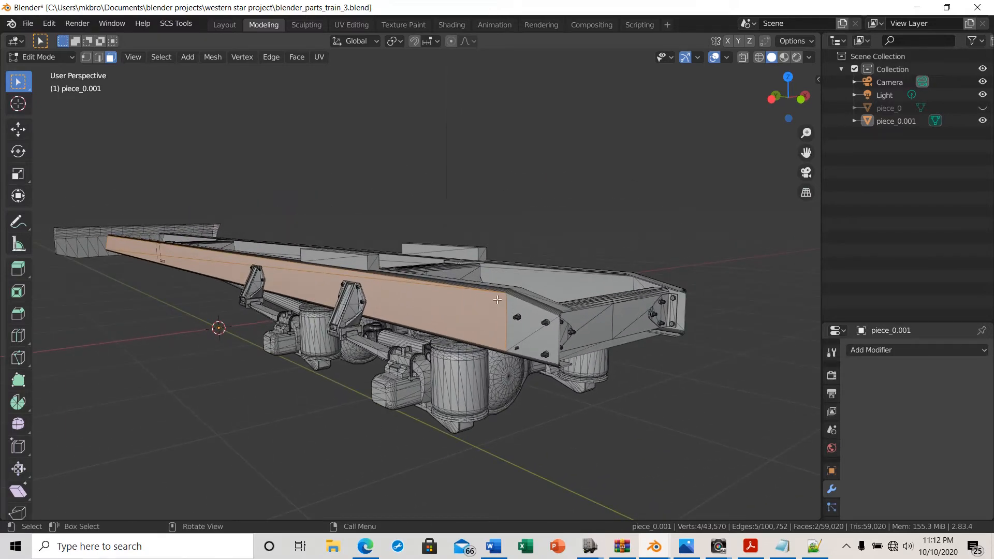
pyautogui.press('shift')
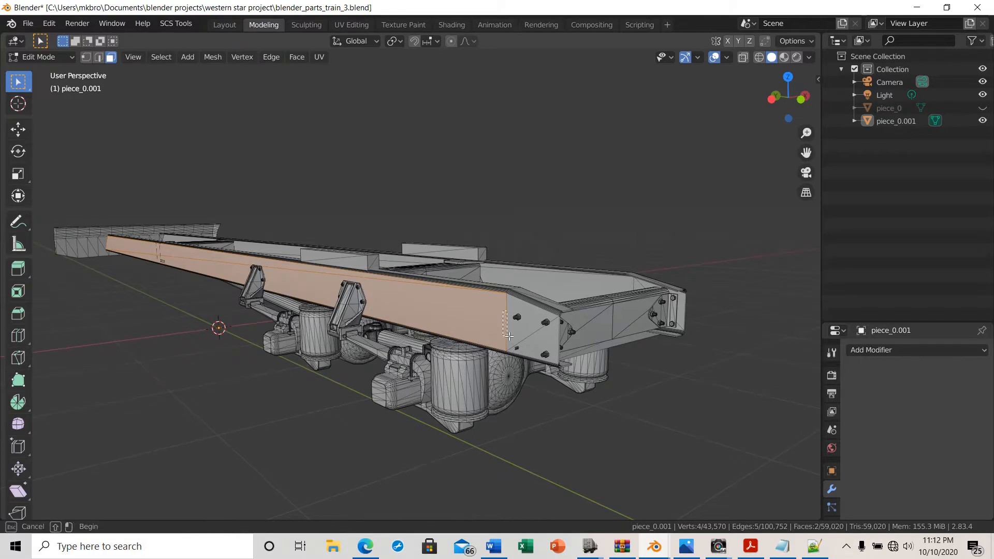
pyautogui.keyDown('shift'); pyautogui.moveTo(507, 316); pyautogui.dragTo(539, 348); pyautogui.keyUp('shift')
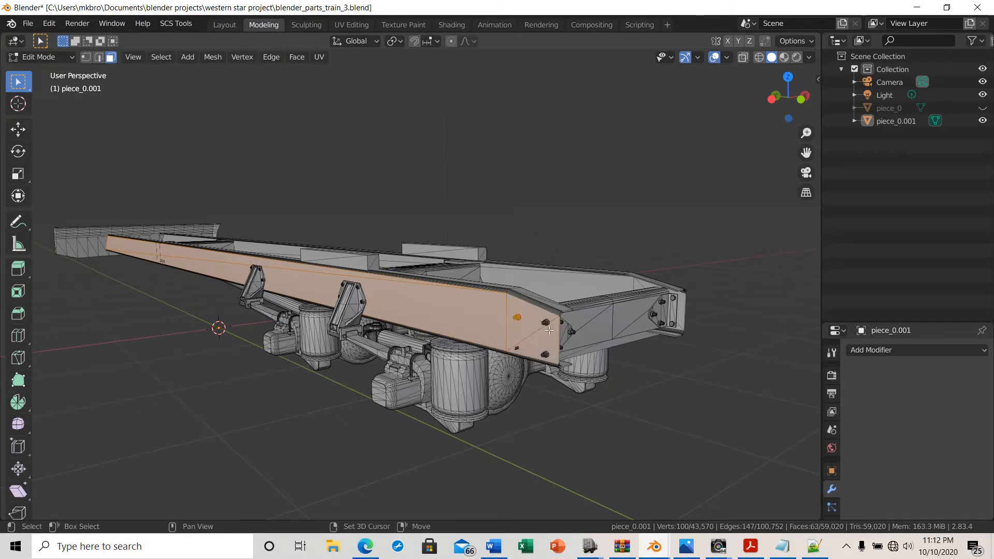
pyautogui.keyDown('shift'); pyautogui.moveTo(541, 313); pyautogui.dragTo(559, 366); pyautogui.keyUp('shift')
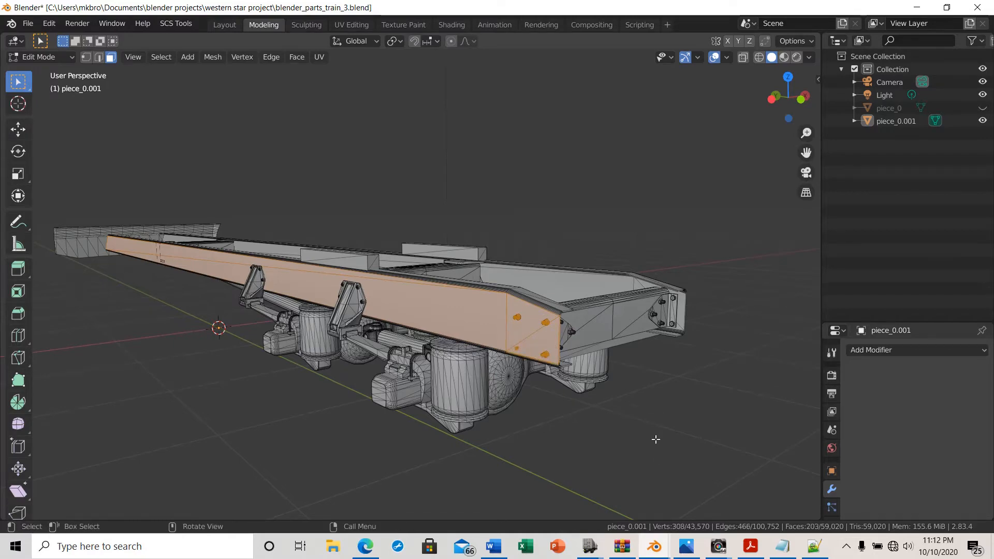
pyautogui.keyDown('shift'); pyautogui.moveTo(652, 449); pyautogui.dragTo(528, 418, button='middle'); pyautogui.keyUp('shift')
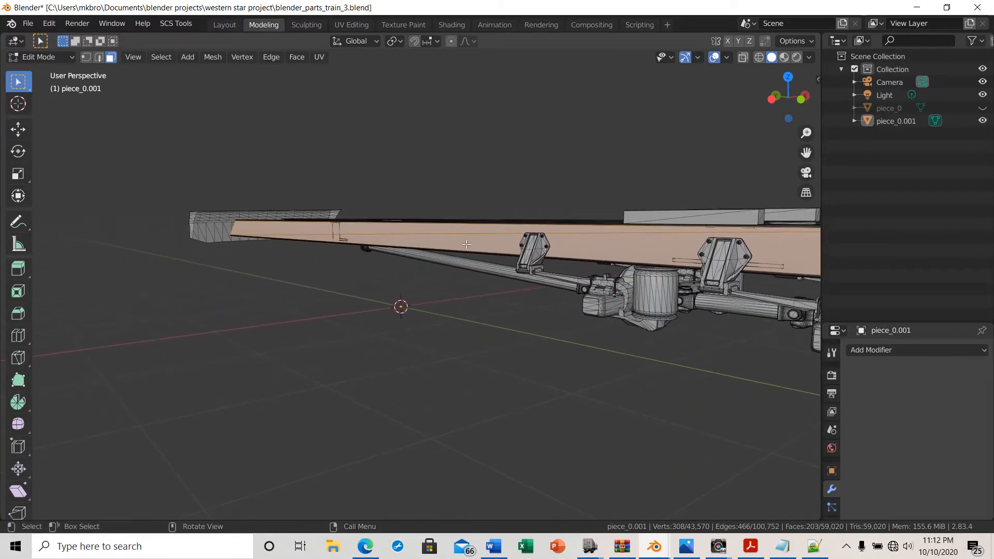
# Delete only the faces currently selected on the frame rail's outer side
pyautogui.moveTo(388, 389); pyautogui.dragTo(504, 393, button='middle')
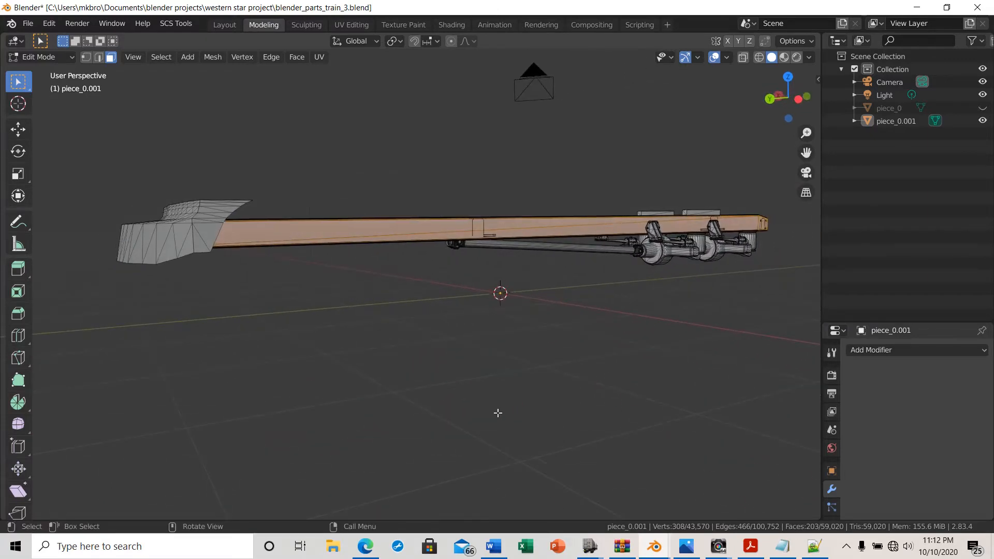
pyautogui.press('x')
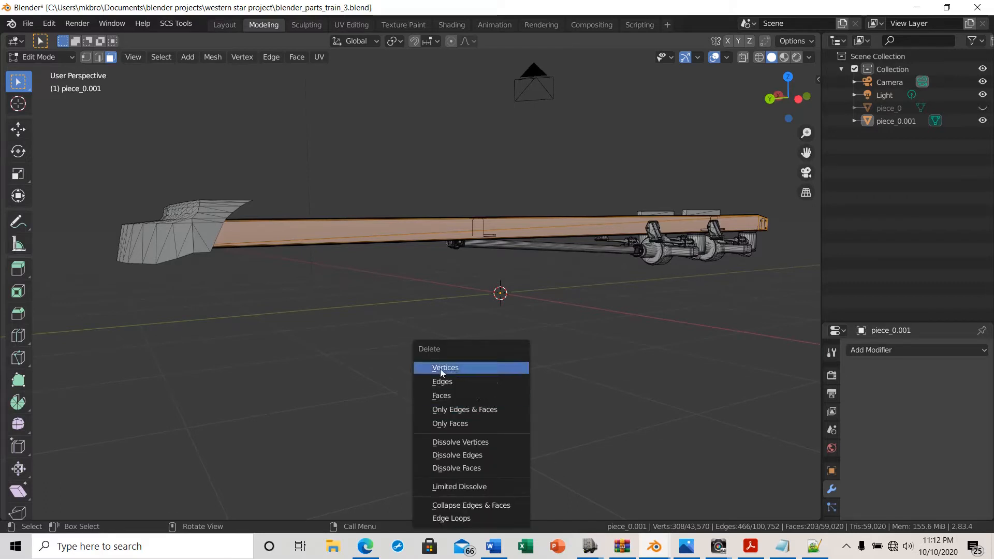
pyautogui.click(458, 422)
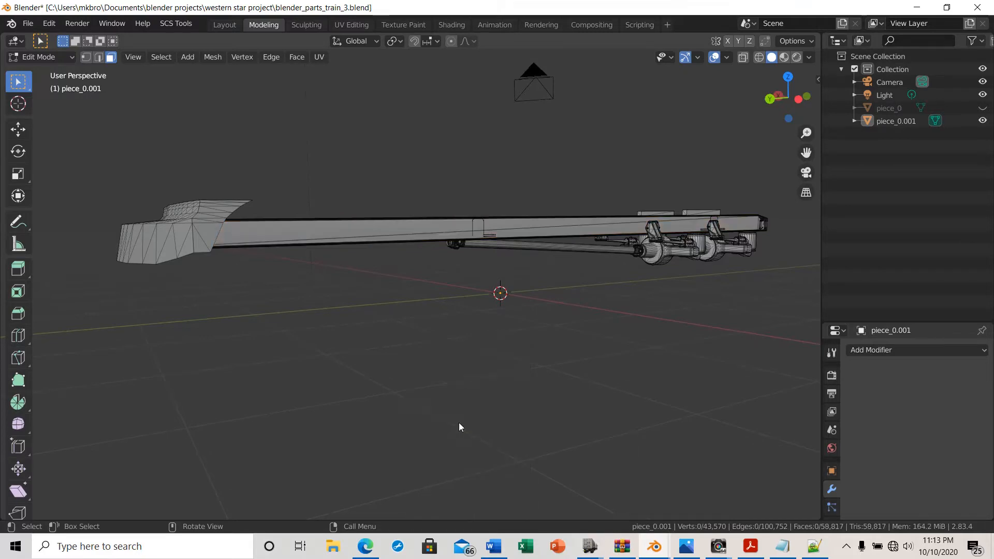
# Box-select the faces along the frame rail's side and delete their vertices
pyautogui.moveTo(518, 296); pyautogui.dragTo(510, 333, button='middle')
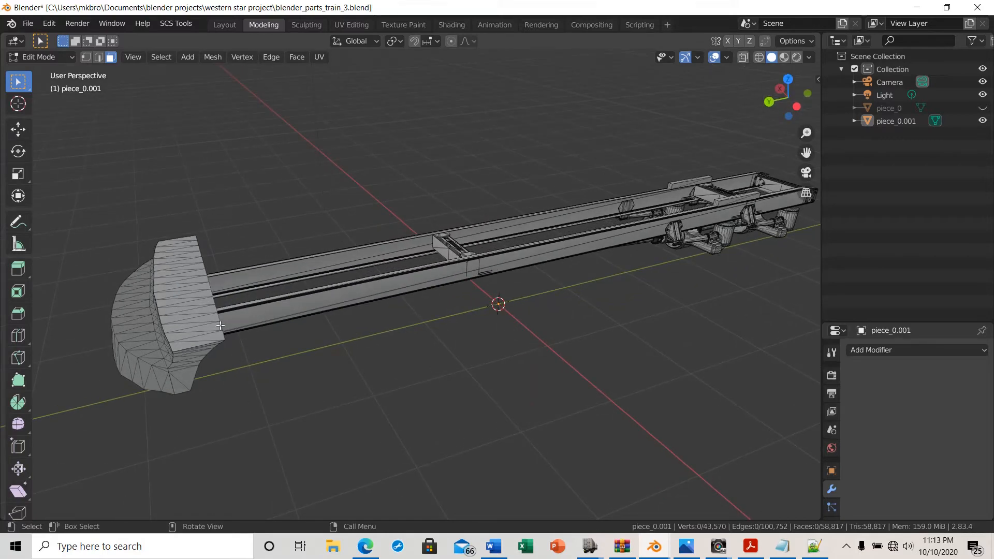
pyautogui.moveTo(342, 484); pyautogui.dragTo(323, 459, button='middle')
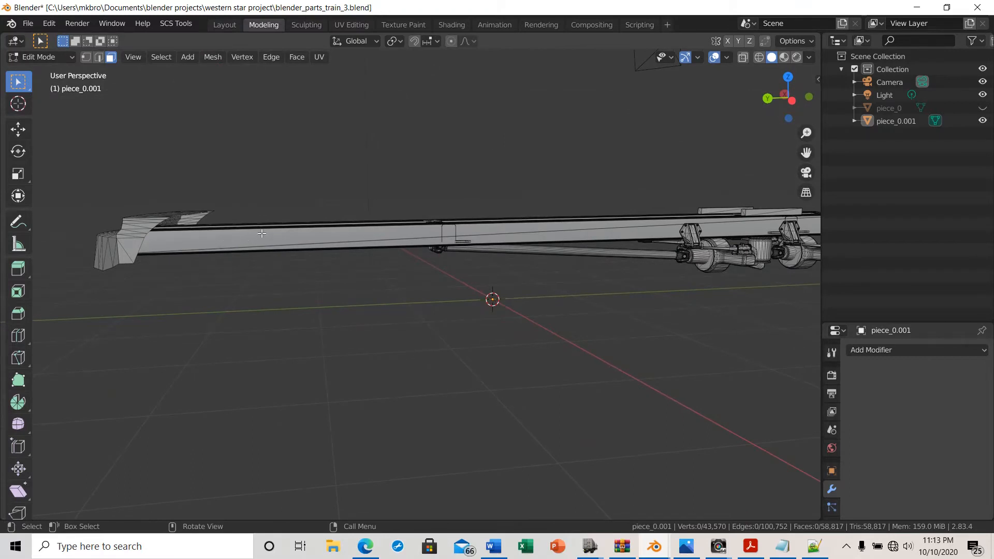
pyautogui.moveTo(262, 233); pyautogui.dragTo(485, 238)
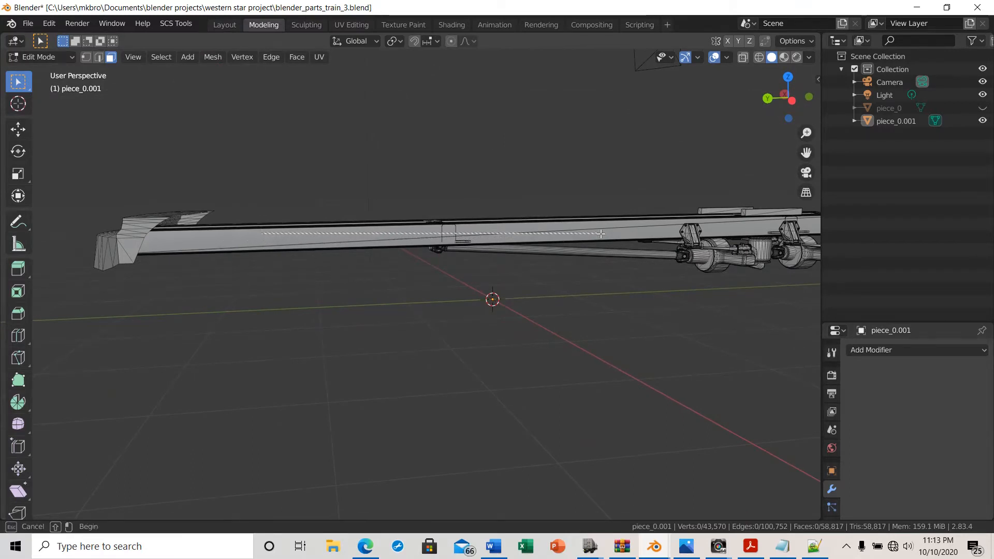
pyautogui.moveTo(613, 231); pyautogui.dragTo(617, 229)
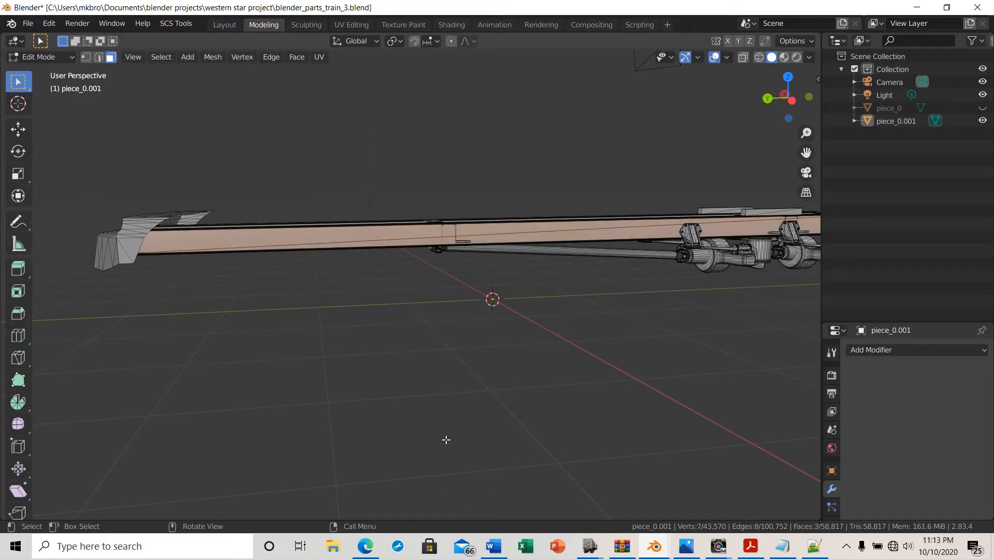
pyautogui.press('x')
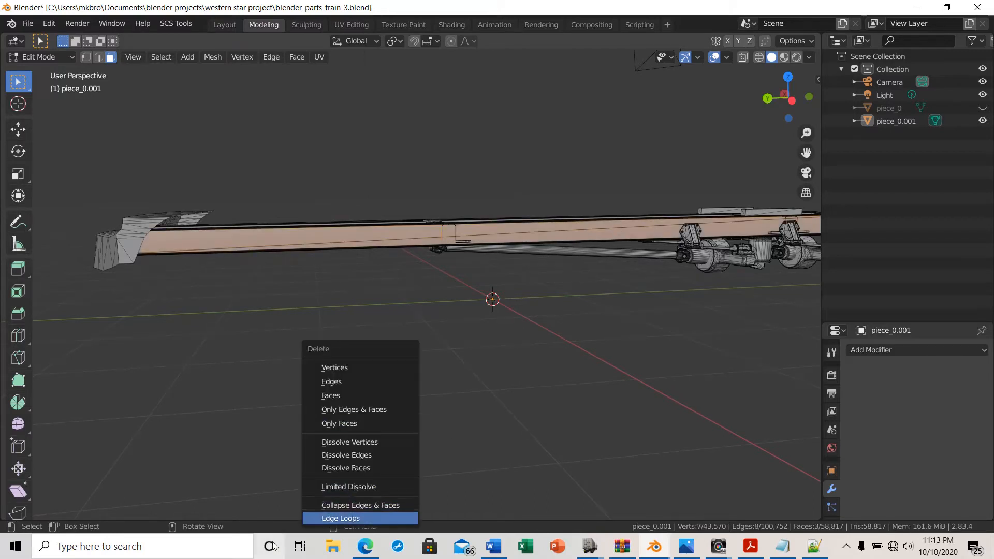
pyautogui.click(333, 369)
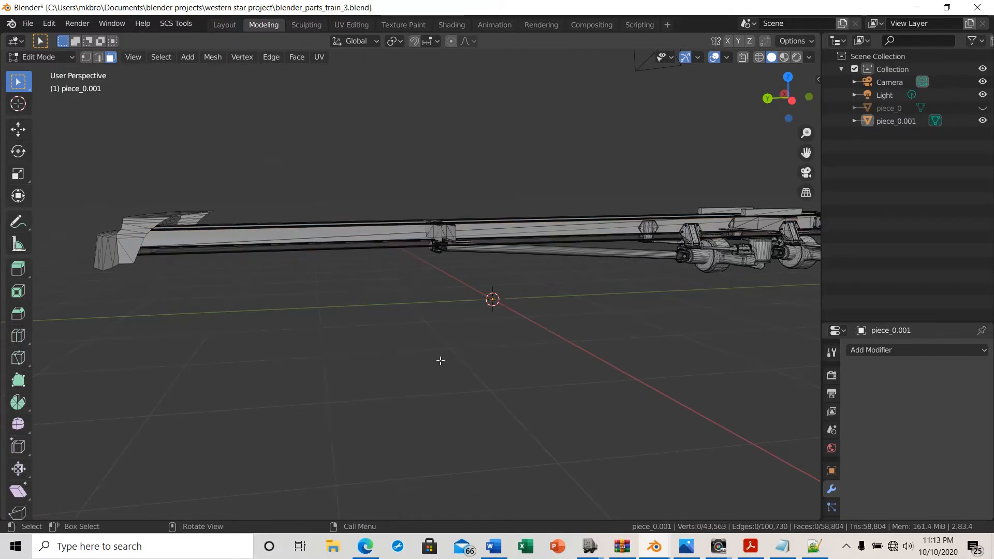
# From the opposite side, box-select more faces on the frame rail's side near the bumper and delete their vertices
pyautogui.moveTo(439, 359); pyautogui.dragTo(429, 295, button='middle')
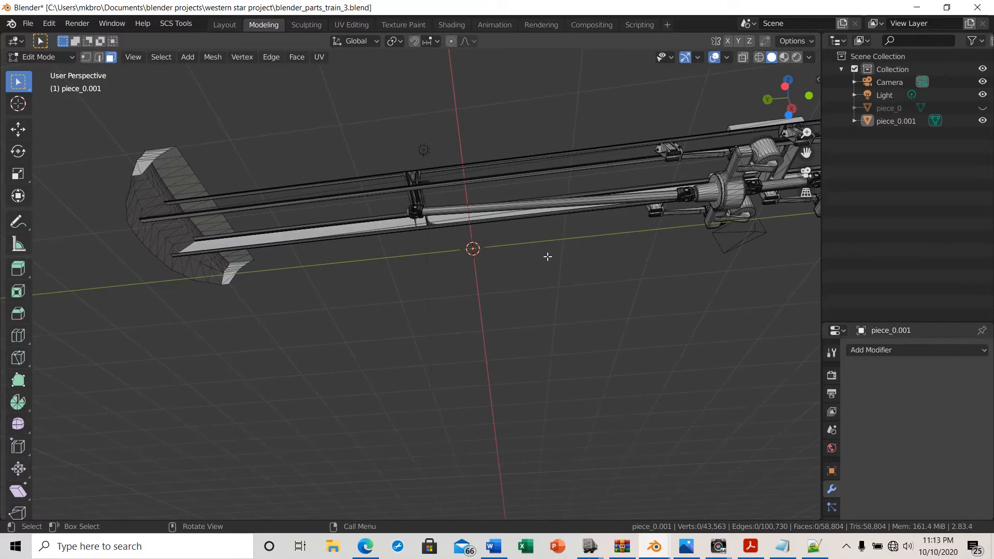
pyautogui.moveTo(547, 306); pyautogui.dragTo(524, 378, button='middle')
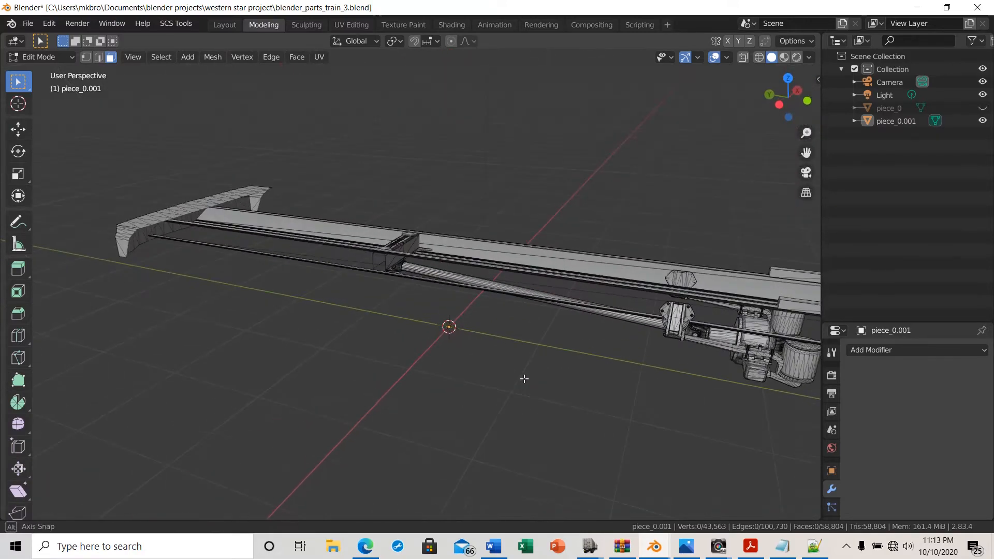
pyautogui.moveTo(407, 399); pyautogui.dragTo(233, 395, button='middle')
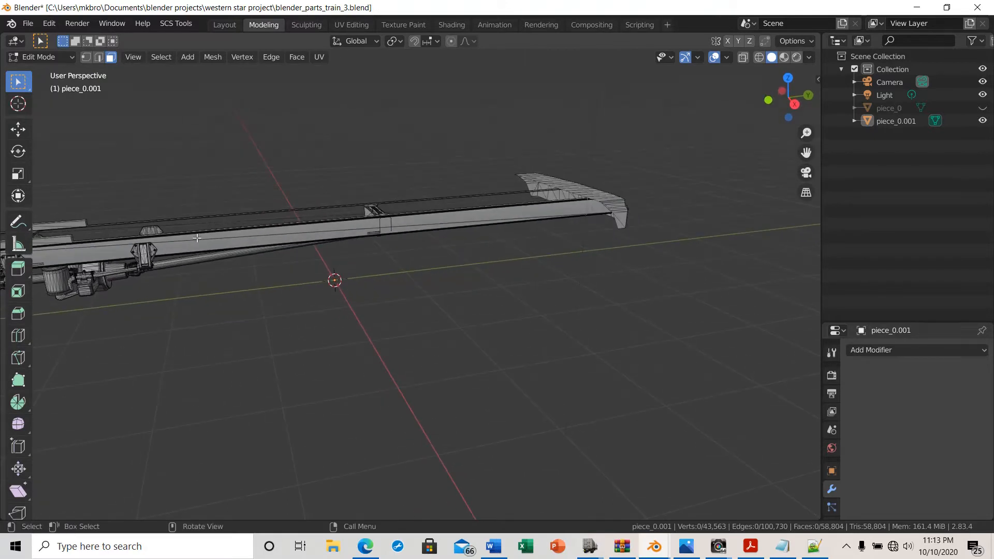
pyautogui.scroll(3, 448, 339)
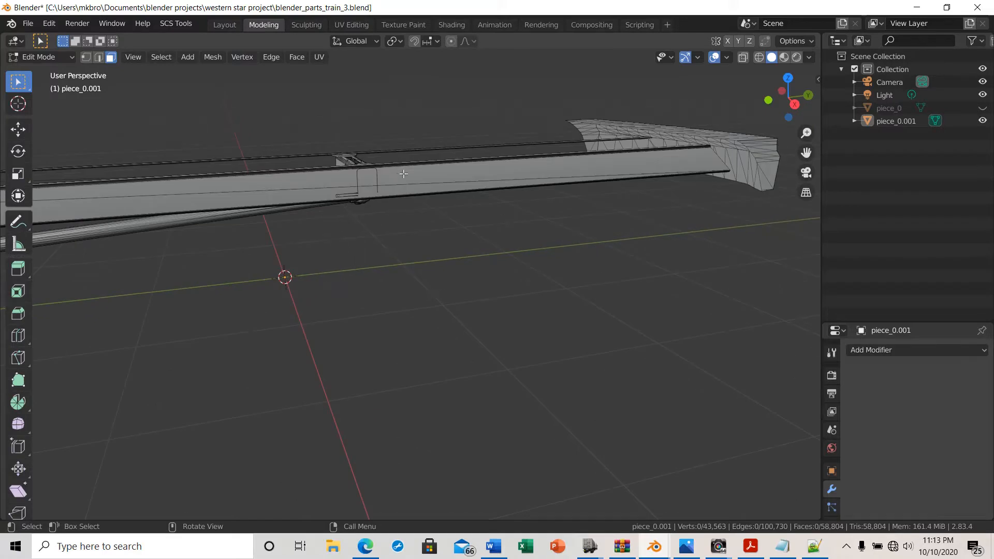
pyautogui.moveTo(404, 173); pyautogui.dragTo(438, 185)
pyautogui.moveTo(500, 181); pyautogui.dragTo(500, 181)
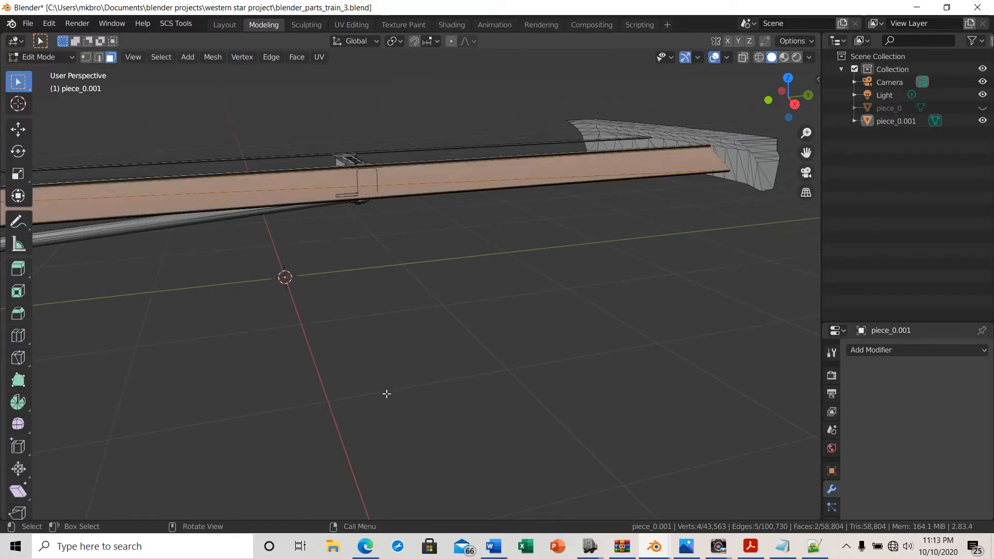
pyautogui.press('x')
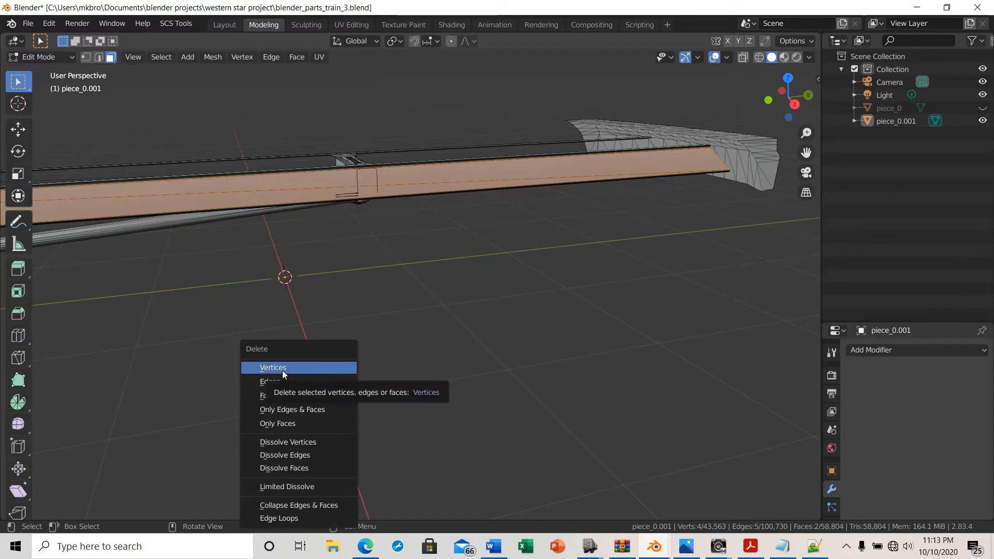
pyautogui.click(283, 370)
# Box-select the remaining faces along that frame rail side and delete their vertices
pyautogui.moveTo(329, 348)
pyautogui.mouseDown(button='middle')
pyautogui.moveTo(388, 388)
pyautogui.moveTo(326, 346)
pyautogui.moveTo(317, 355)
pyautogui.moveTo(313, 342)
pyautogui.mouseUp(button='middle')
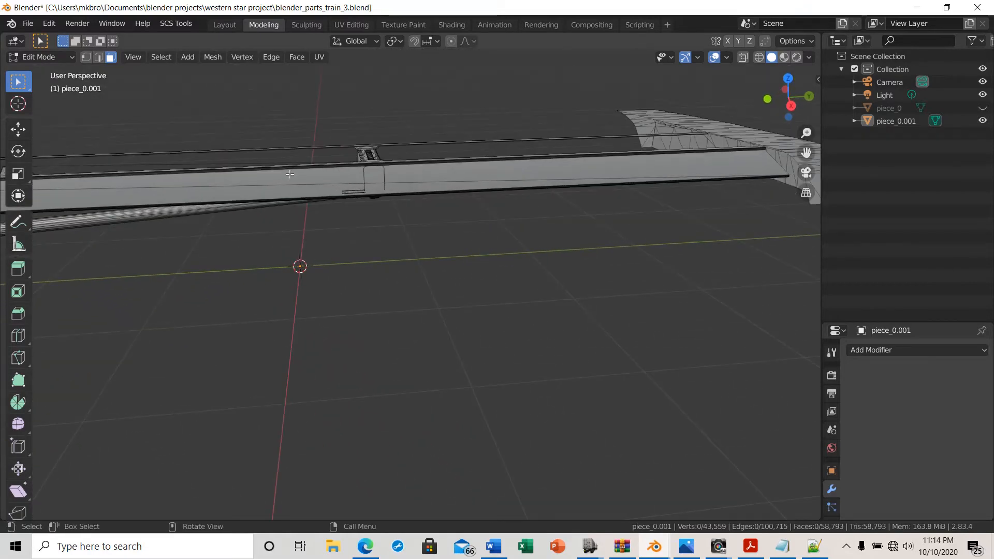
pyautogui.moveTo(292, 176); pyautogui.dragTo(551, 186)
pyautogui.press('x')
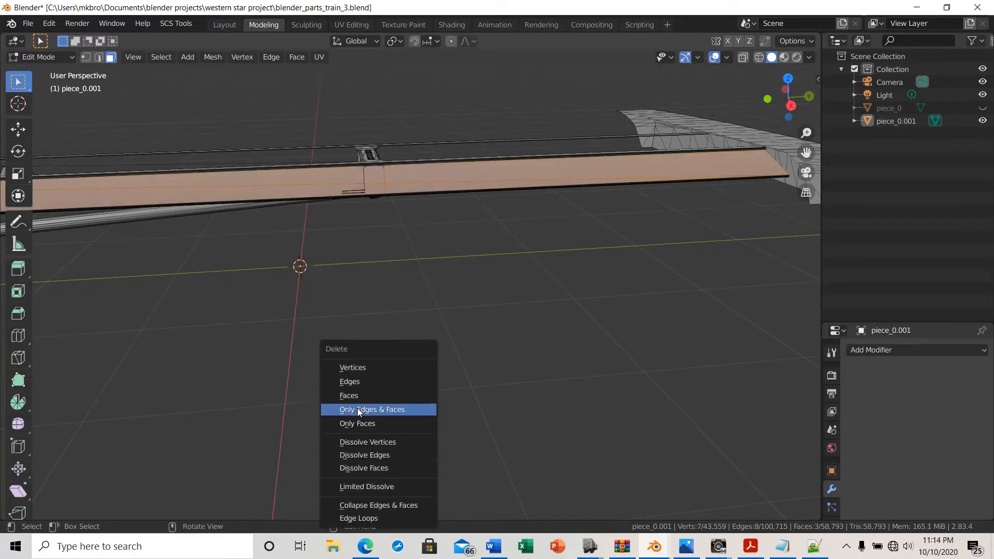
pyautogui.click(380, 367)
# From above, box-select the upper frame rail strips between the bumper and the crossmember and delete their vertices
pyautogui.moveTo(382, 366); pyautogui.dragTo(623, 360, button='middle')
pyautogui.moveTo(477, 313); pyautogui.dragTo(422, 401, button='middle')
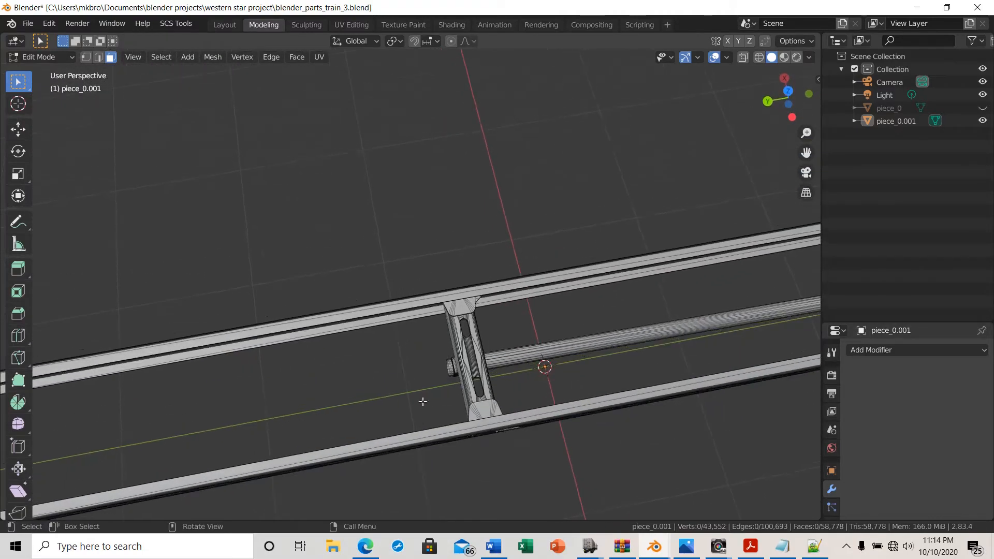
pyautogui.moveTo(268, 437); pyautogui.dragTo(259, 409, button='middle')
pyautogui.scroll(-4, 257, 374)
pyautogui.moveTo(224, 227); pyautogui.dragTo(330, 315)
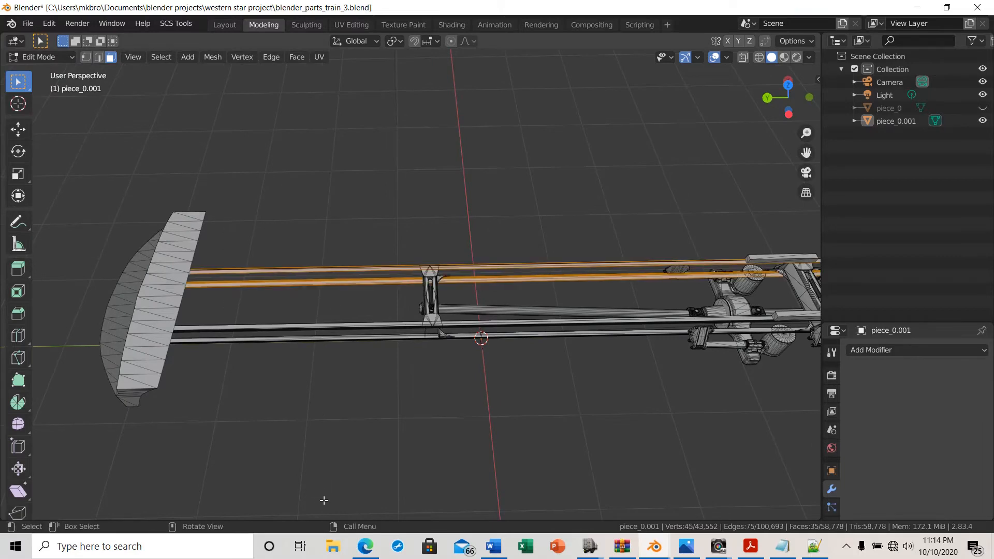
pyautogui.press('x')
pyautogui.click(289, 369)
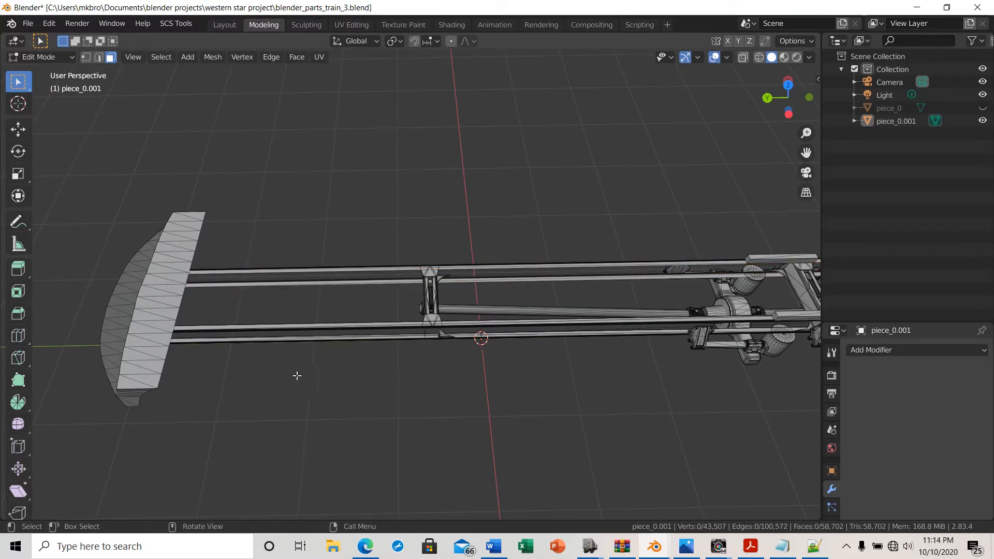
# Box-select the remaining upper frame rail strips and delete their vertices
pyautogui.moveTo(260, 240); pyautogui.dragTo(374, 312)
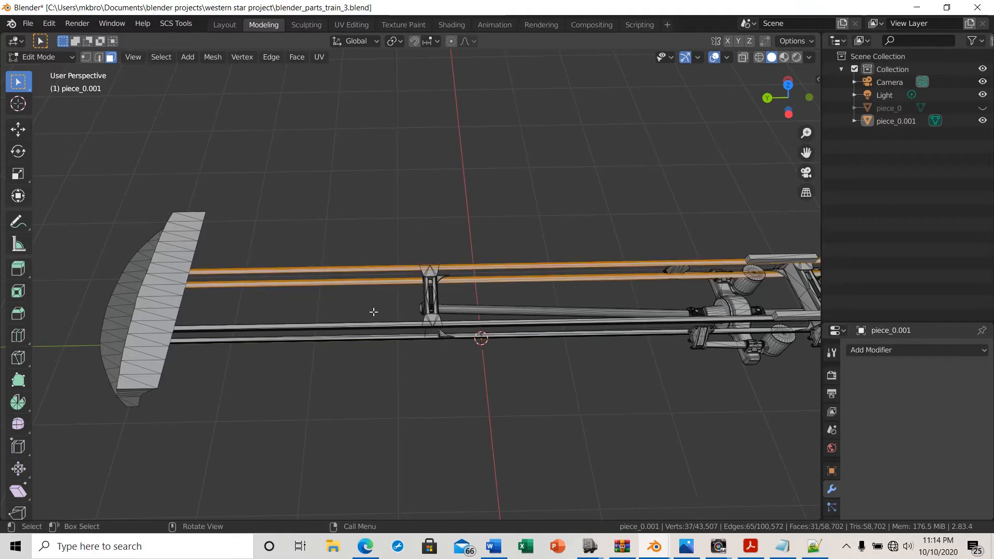
pyautogui.press('x')
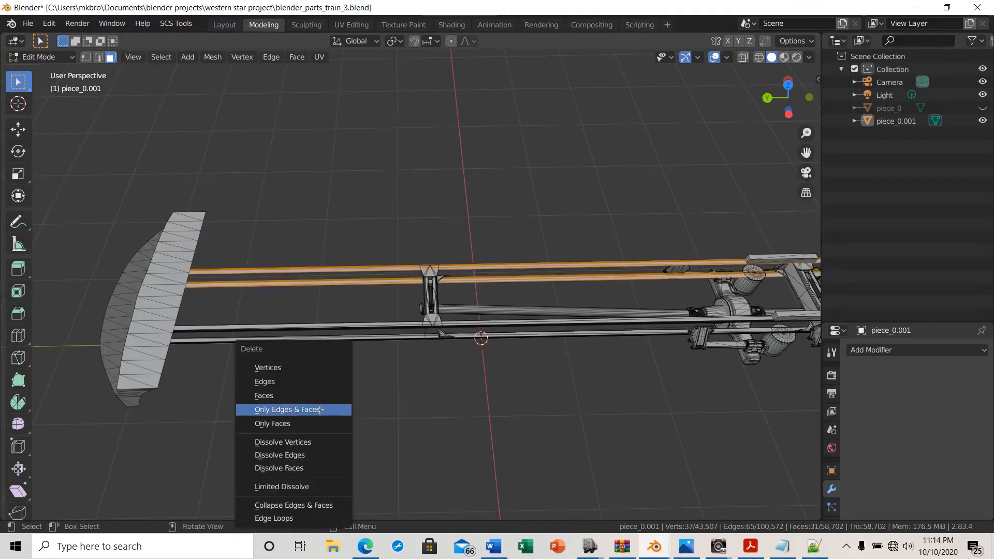
pyautogui.click(283, 366)
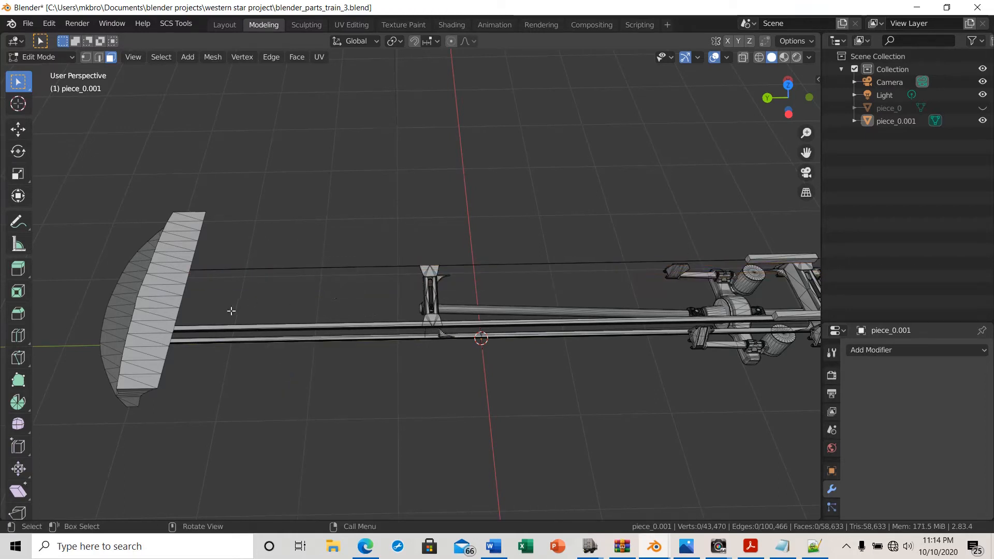
# Box-select the lower frame rail strips and delete their vertices in two passes
pyautogui.moveTo(231, 304); pyautogui.dragTo(334, 385)
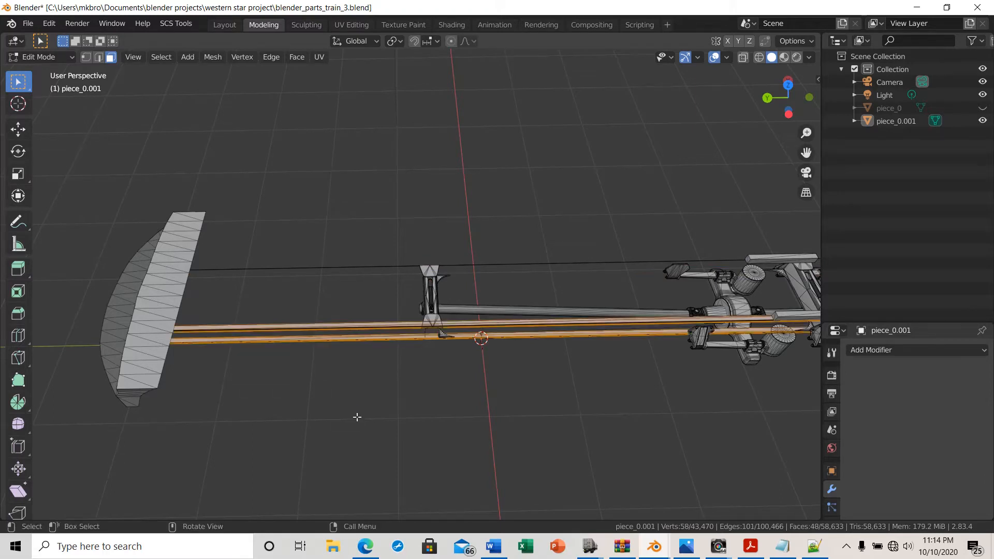
pyautogui.press('x')
pyautogui.click(323, 365)
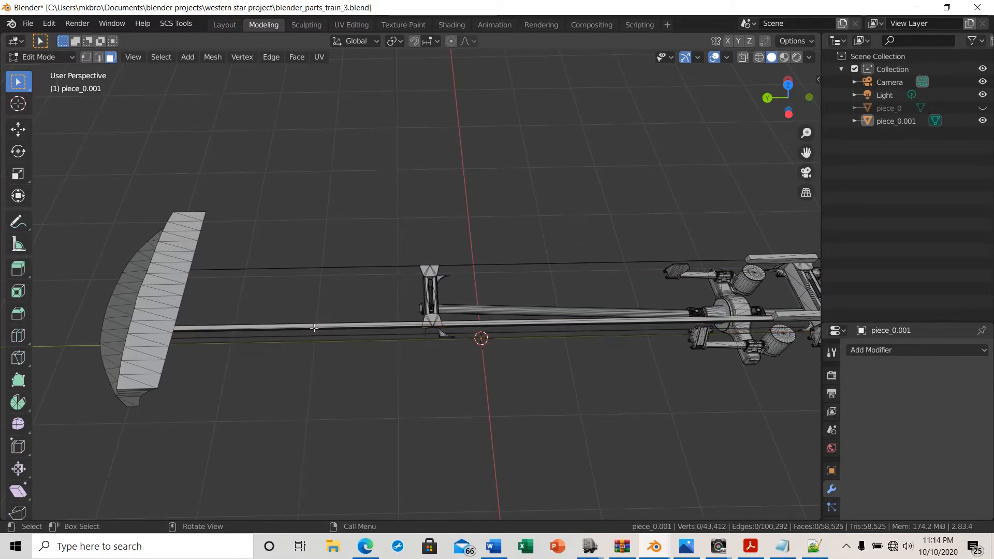
pyautogui.moveTo(259, 297); pyautogui.dragTo(377, 368)
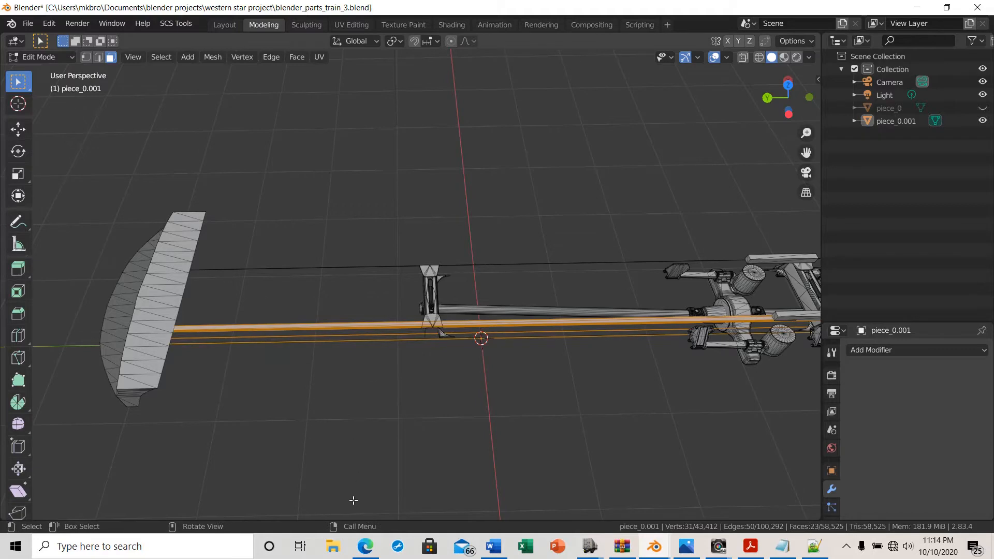
pyautogui.press('x')
pyautogui.click(322, 366)
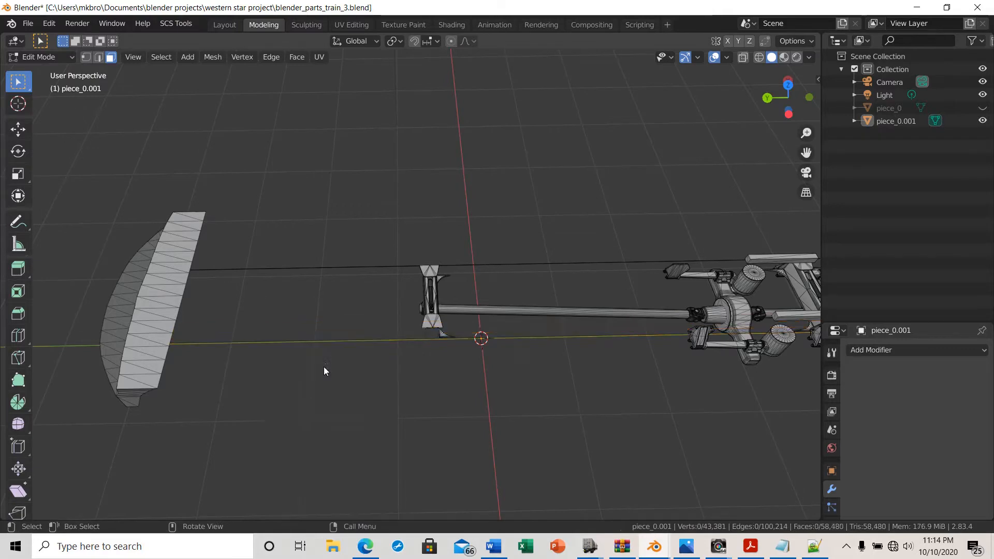
# Box-select the leftover upper edge running from the bumper to the crossmember and delete its vertices
pyautogui.moveTo(454, 428); pyautogui.dragTo(465, 403, button='middle')
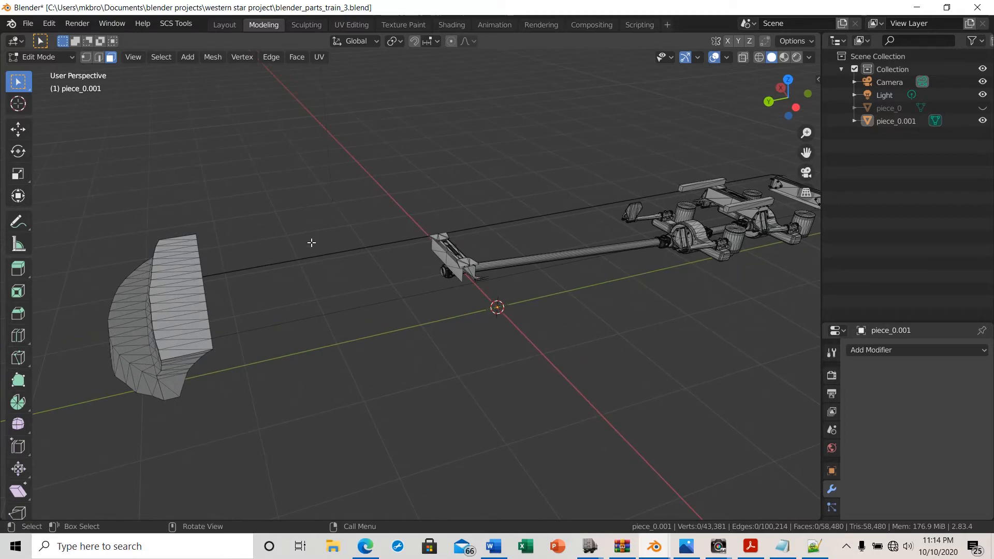
pyautogui.moveTo(266, 221); pyautogui.dragTo(384, 303)
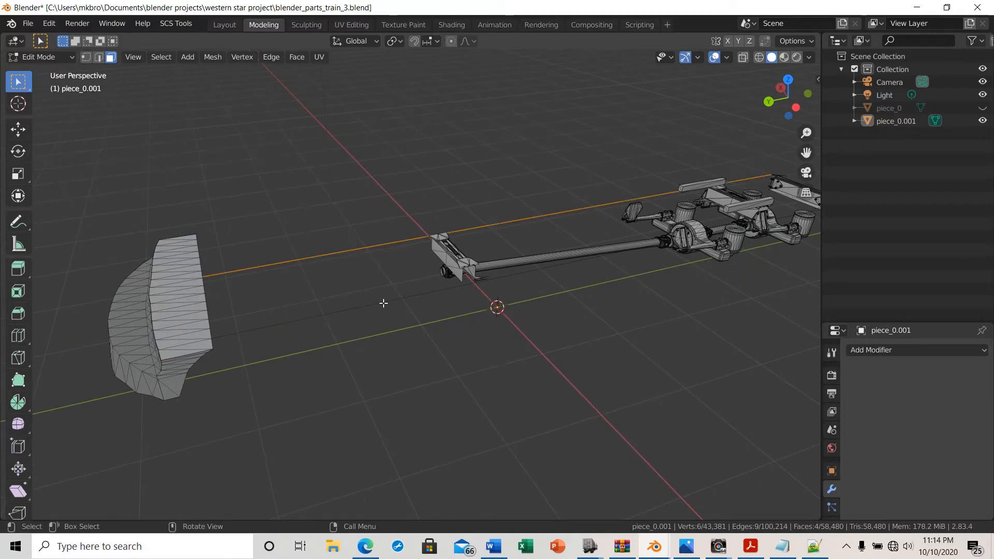
pyautogui.press('x')
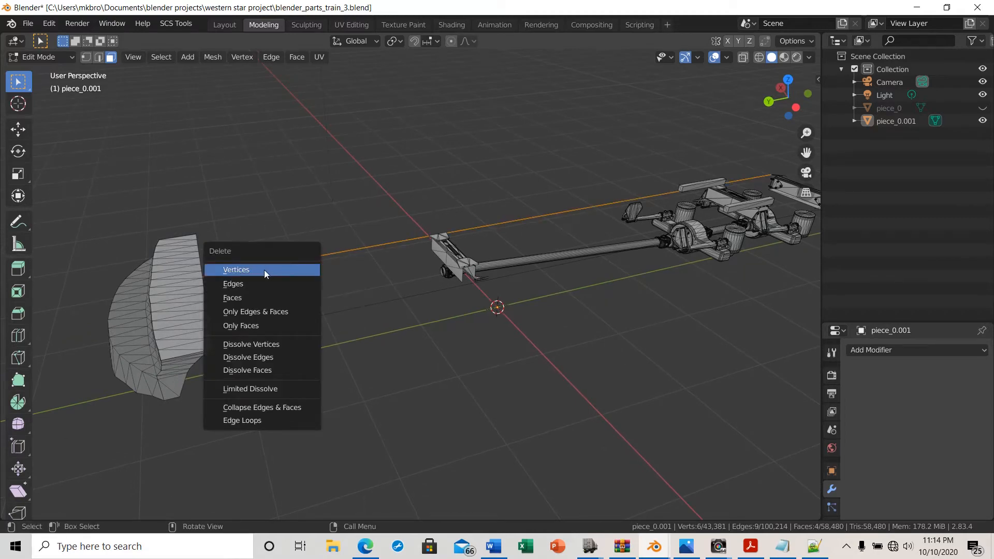
pyautogui.click(250, 274)
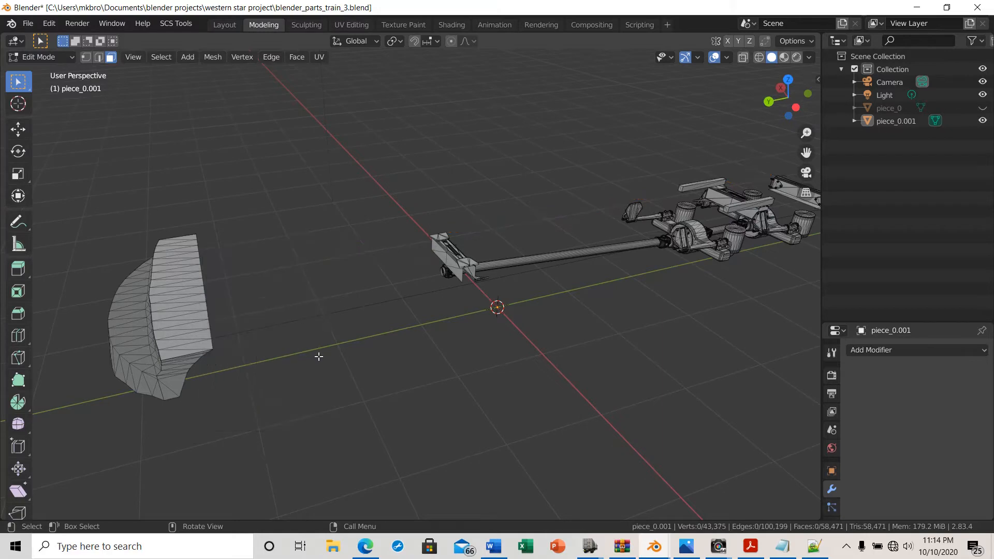
# Switch to edge select mode, box-select the long stray edge from the bumper to the crossmember, and delete the edge
pyautogui.moveTo(317, 355); pyautogui.dragTo(281, 306, button='middle')
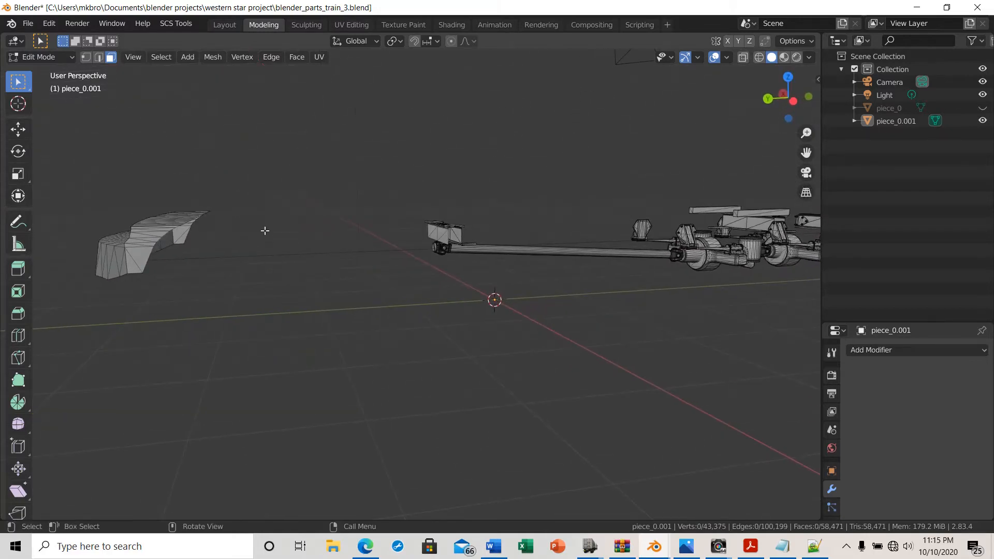
pyautogui.moveTo(265, 231); pyautogui.dragTo(367, 284)
pyautogui.moveTo(268, 224); pyautogui.dragTo(369, 289)
pyautogui.moveTo(256, 223)
pyautogui.mouseDown(button='middle')
pyautogui.moveTo(262, 278)
pyautogui.moveTo(263, 223)
pyautogui.mouseUp(button='middle')
pyautogui.moveTo(253, 234); pyautogui.dragTo(389, 292)
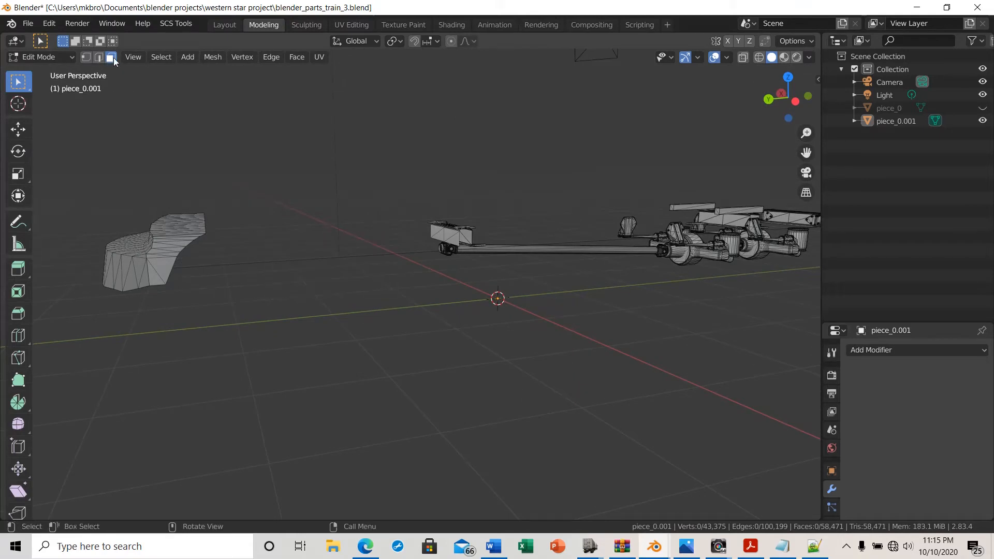
pyautogui.moveTo(266, 244); pyautogui.dragTo(397, 281)
pyautogui.click(98, 58)
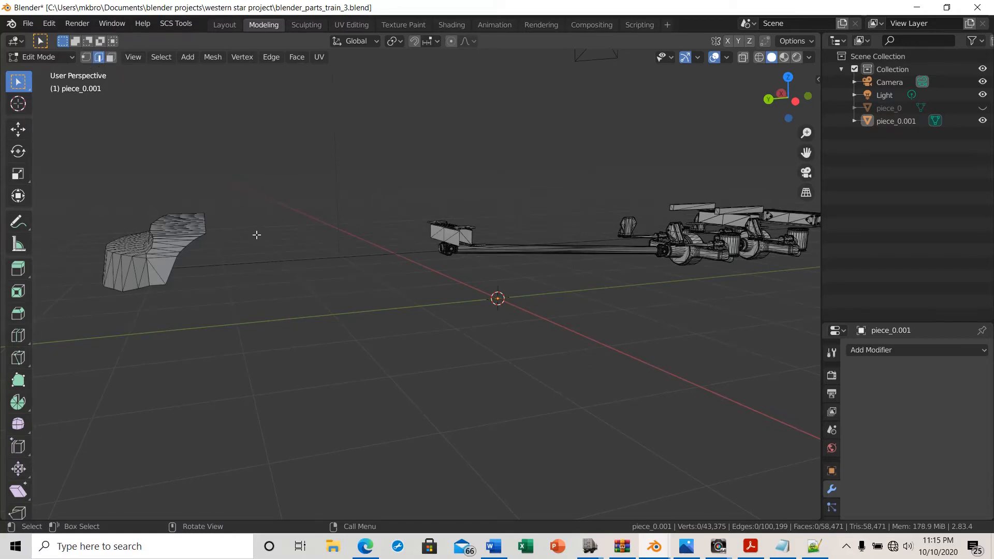
pyautogui.moveTo(256, 235); pyautogui.dragTo(369, 284)
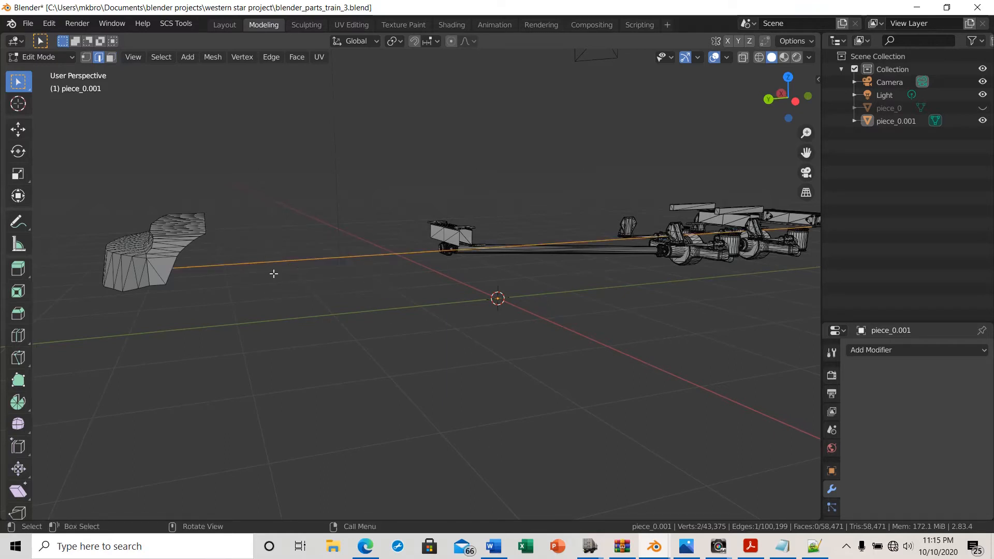
pyautogui.click(431, 259)
pyautogui.moveTo(246, 242); pyautogui.dragTo(351, 300)
pyautogui.press('x')
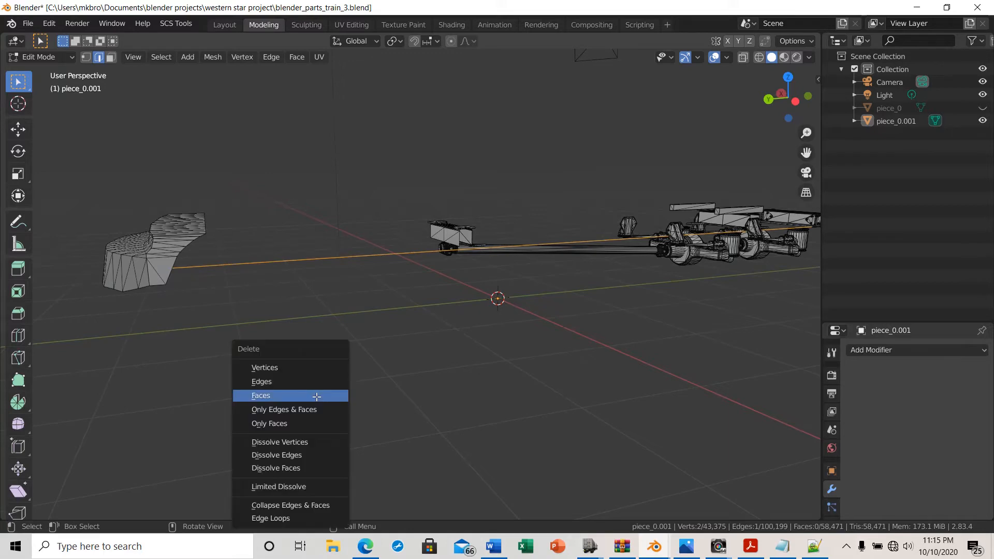
pyautogui.click(281, 380)
# Switch to vertex select, enable X-ray, and from the right view box-select the detached front bumper section and delete its vertices
pyautogui.moveTo(428, 328)
pyautogui.mouseDown(button='middle')
pyautogui.moveTo(311, 382)
pyautogui.moveTo(269, 347)
pyautogui.moveTo(422, 343)
pyautogui.moveTo(480, 384)
pyautogui.moveTo(517, 388)
pyautogui.moveTo(611, 370)
pyautogui.moveTo(506, 399)
pyautogui.moveTo(442, 378)
pyautogui.moveTo(430, 346)
pyautogui.mouseUp(button='middle')
pyautogui.click(86, 57)
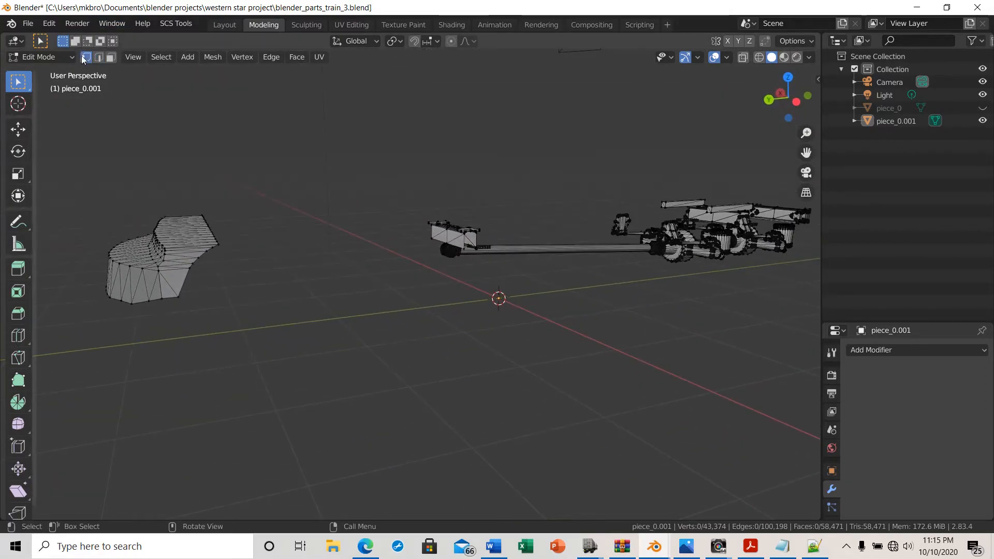
pyautogui.moveTo(290, 319); pyautogui.dragTo(362, 297, button='middle')
pyautogui.moveTo(361, 361); pyautogui.dragTo(347, 359, button='middle')
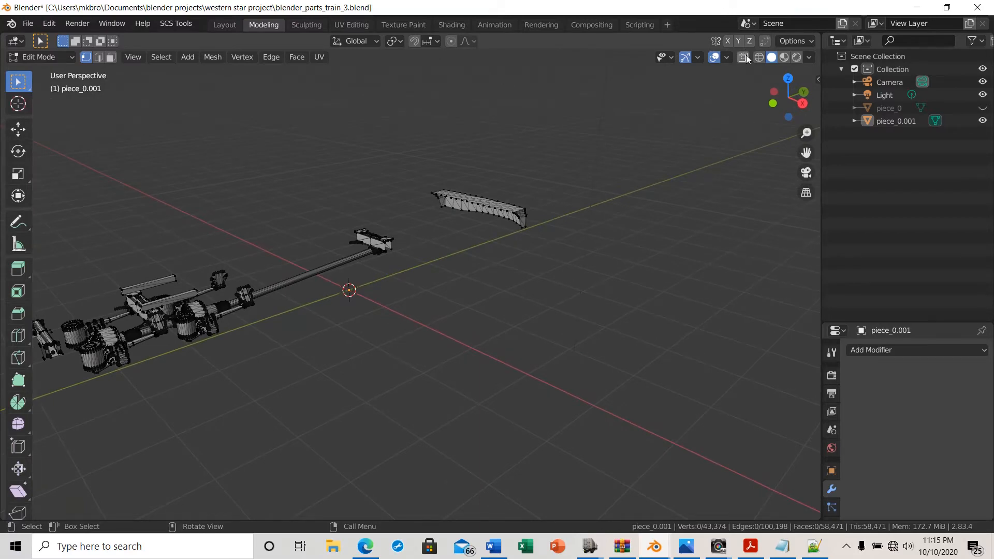
pyautogui.moveTo(104, 286); pyautogui.dragTo(101, 250, button='middle')
pyautogui.moveTo(72, 351); pyautogui.dragTo(162, 411, button='middle')
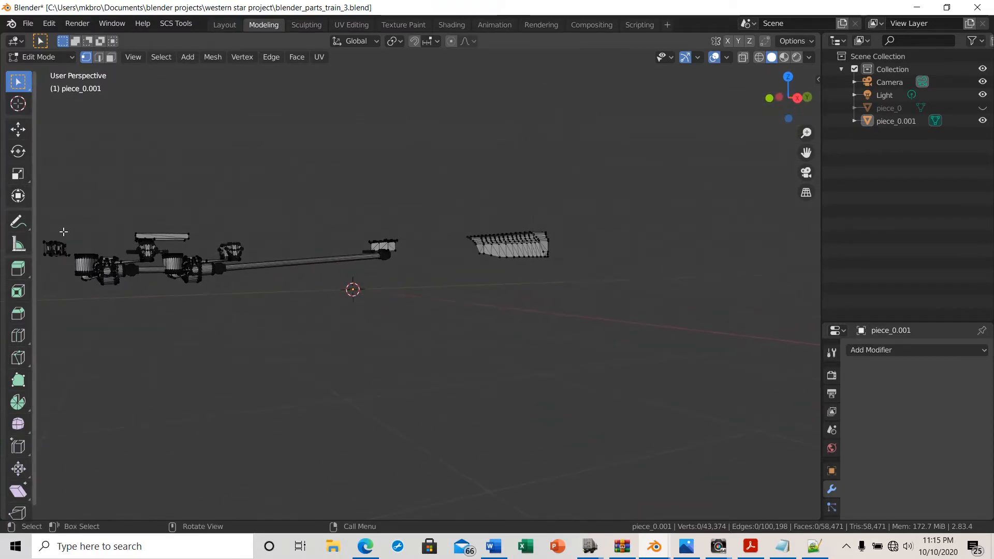
pyautogui.click(743, 57)
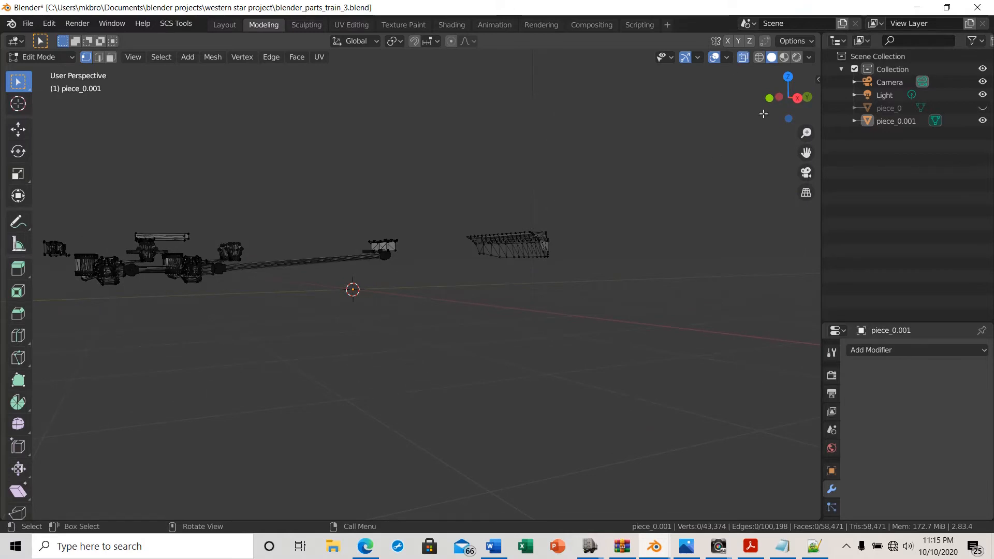
pyautogui.click(798, 98)
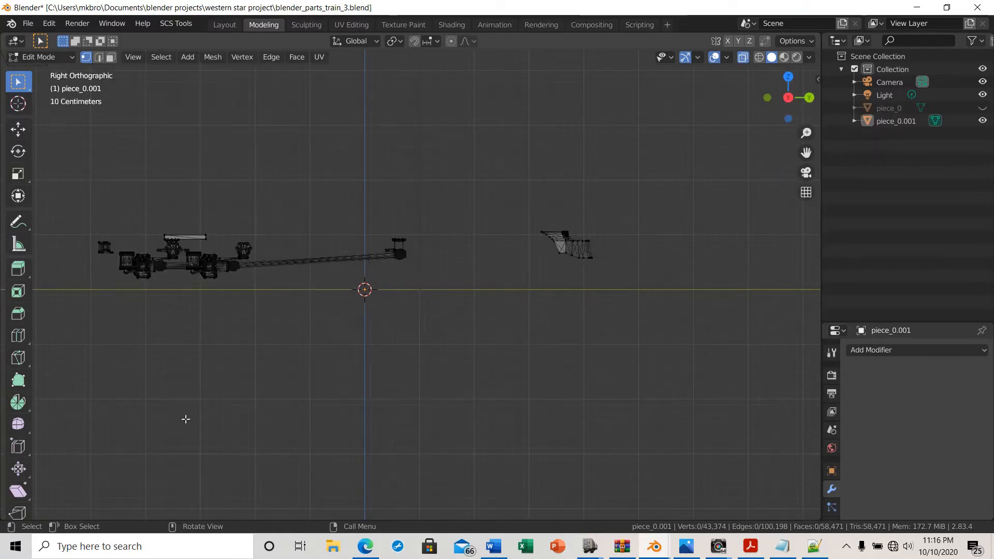
pyautogui.keyDown('shift'); pyautogui.moveTo(202, 409); pyautogui.dragTo(498, 403, button='middle'); pyautogui.keyUp('shift')
pyautogui.scroll(7, 446, 289)
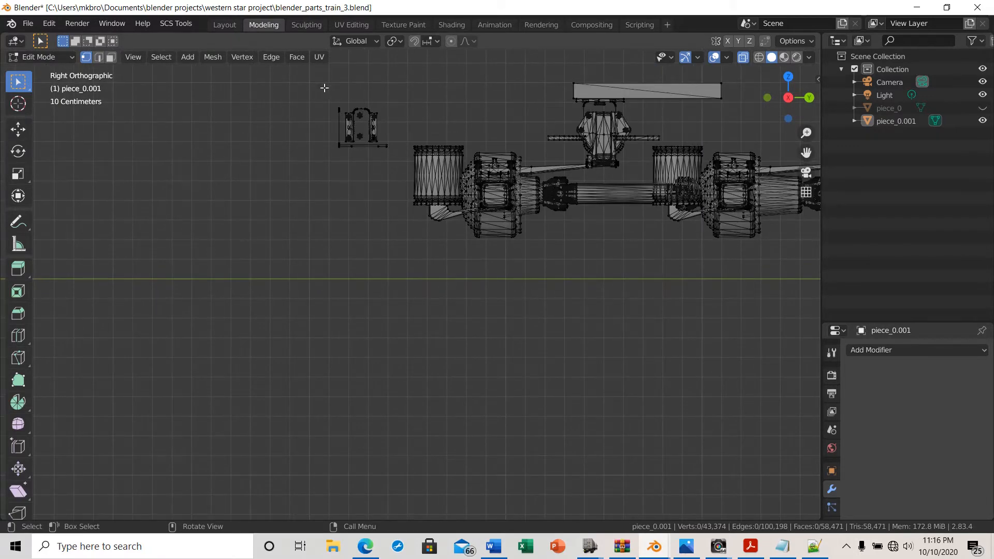
pyautogui.moveTo(324, 88); pyautogui.dragTo(403, 182)
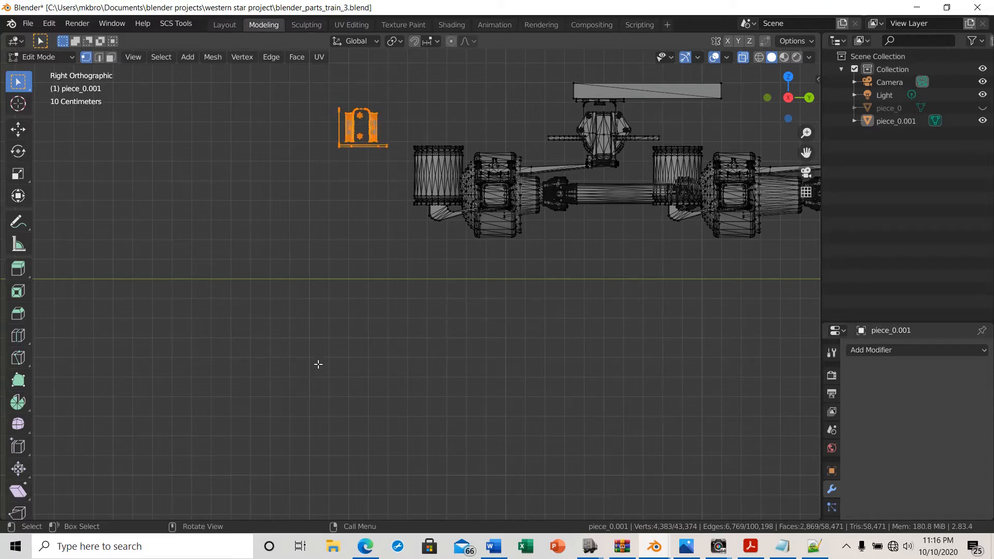
pyautogui.press('x')
pyautogui.click(290, 349)
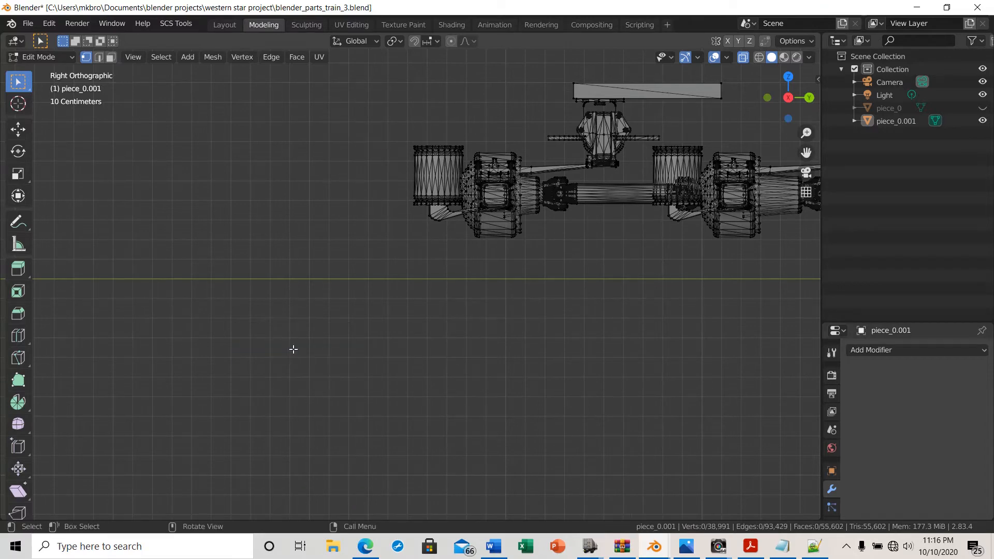
# Examine the remaining chassis from perspective, back and right views, zooming in on the front crossmember
pyautogui.moveTo(435, 383); pyautogui.dragTo(454, 278, button='middle')
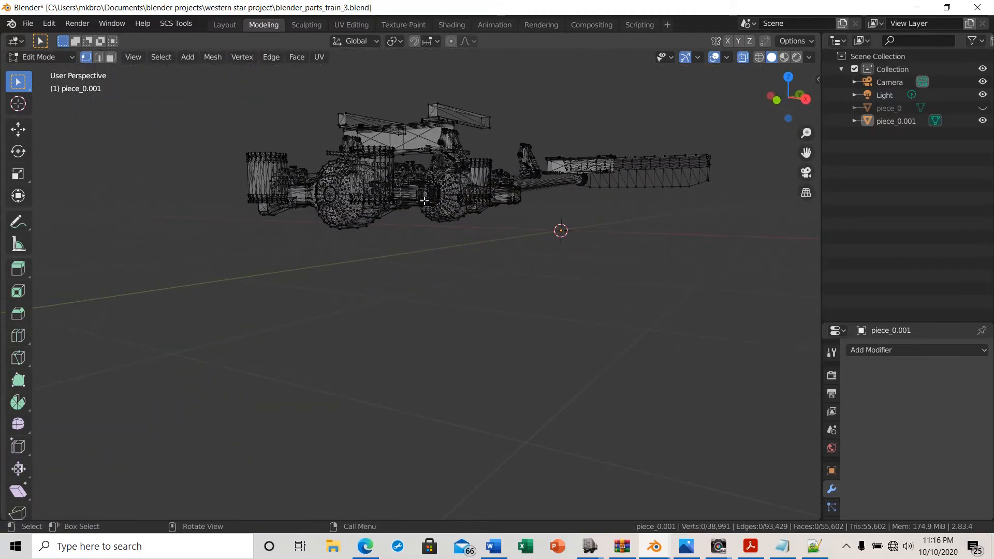
pyautogui.moveTo(477, 379); pyautogui.dragTo(351, 270, button='middle')
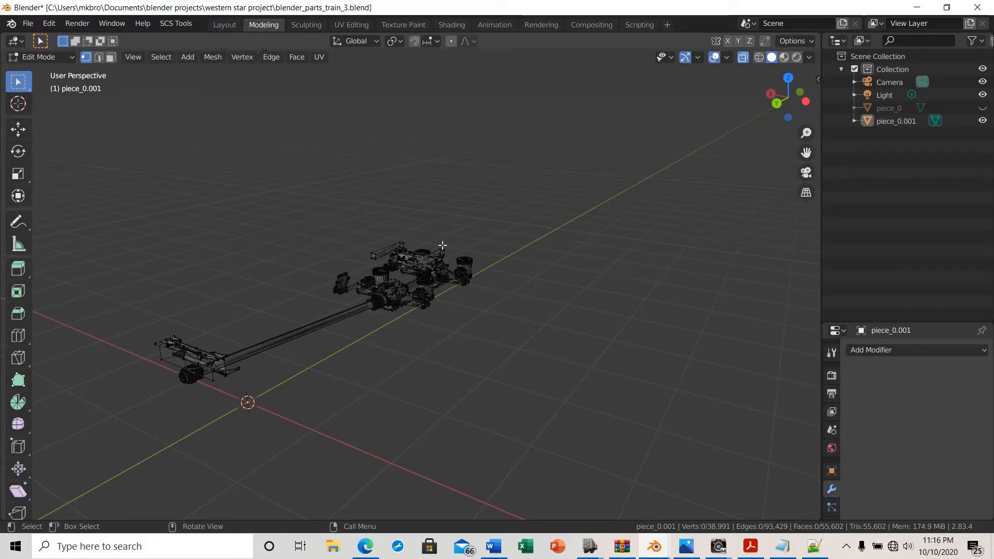
pyautogui.click(743, 57)
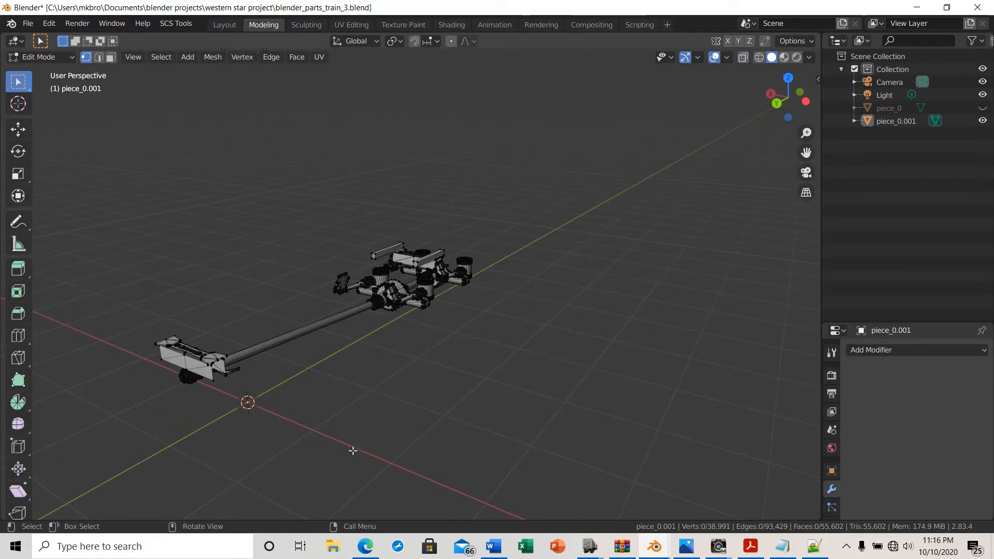
pyautogui.scroll(5, 357, 442)
pyautogui.scroll(2, 361, 439)
pyautogui.moveTo(356, 444); pyautogui.dragTo(314, 435, button='middle')
pyautogui.moveTo(324, 432); pyautogui.dragTo(302, 376, button='middle')
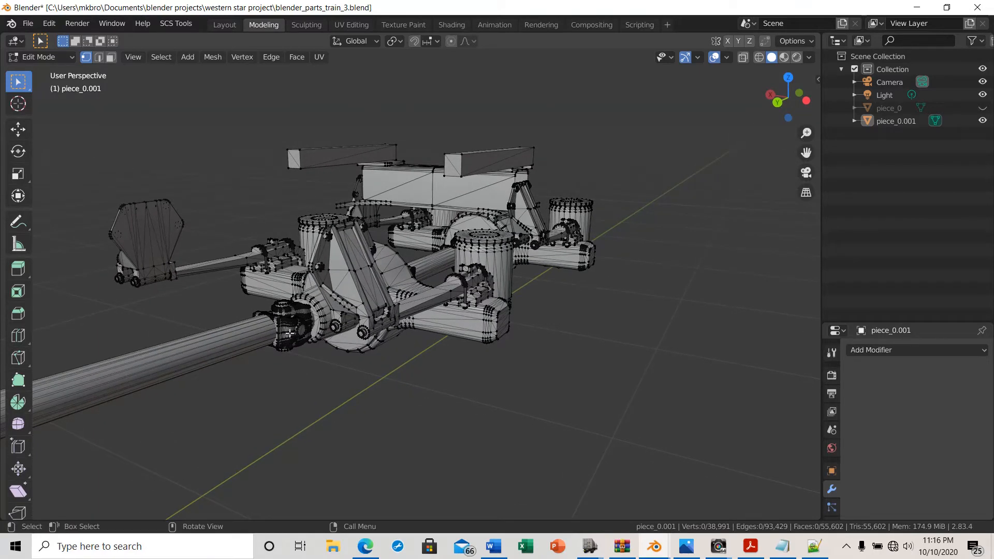
pyautogui.scroll(-8, 279, 425)
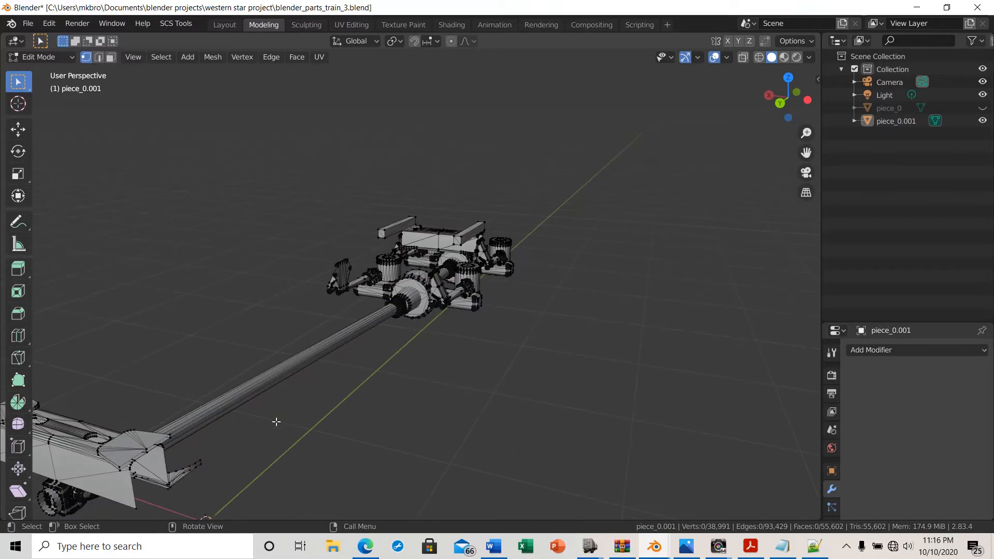
pyautogui.moveTo(216, 471); pyautogui.dragTo(247, 461, button='middle')
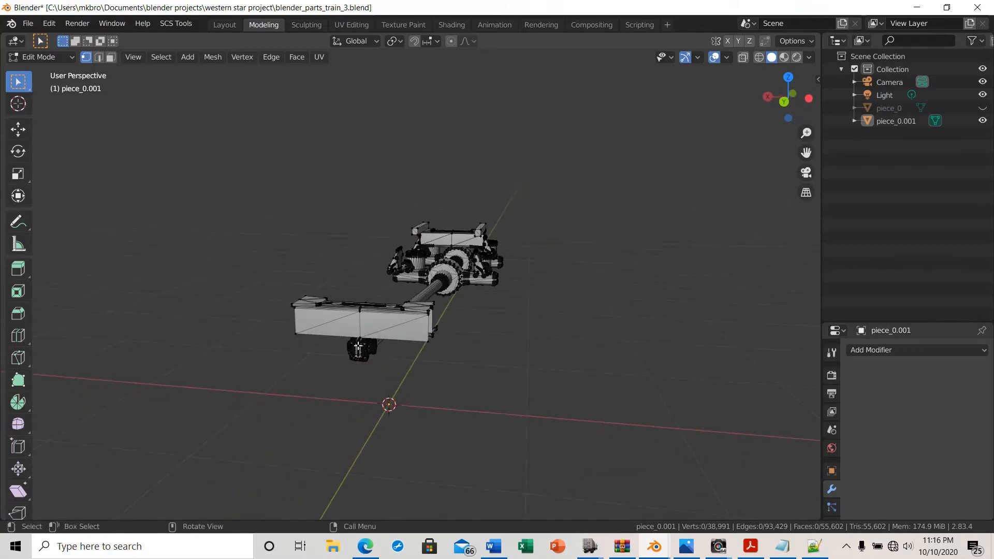
pyautogui.moveTo(420, 357); pyautogui.dragTo(659, 227, button='middle')
pyautogui.click(788, 102)
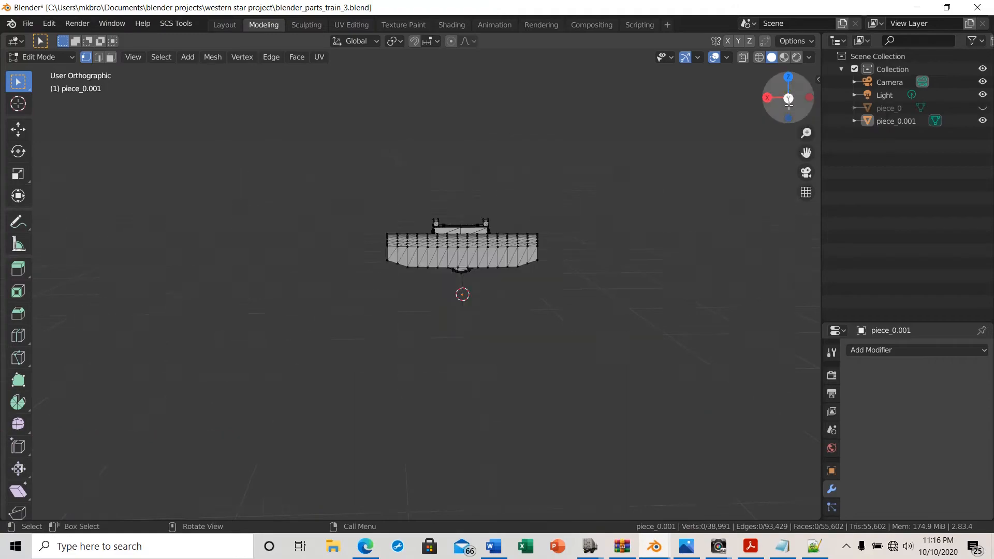
pyautogui.scroll(3, 413, 285)
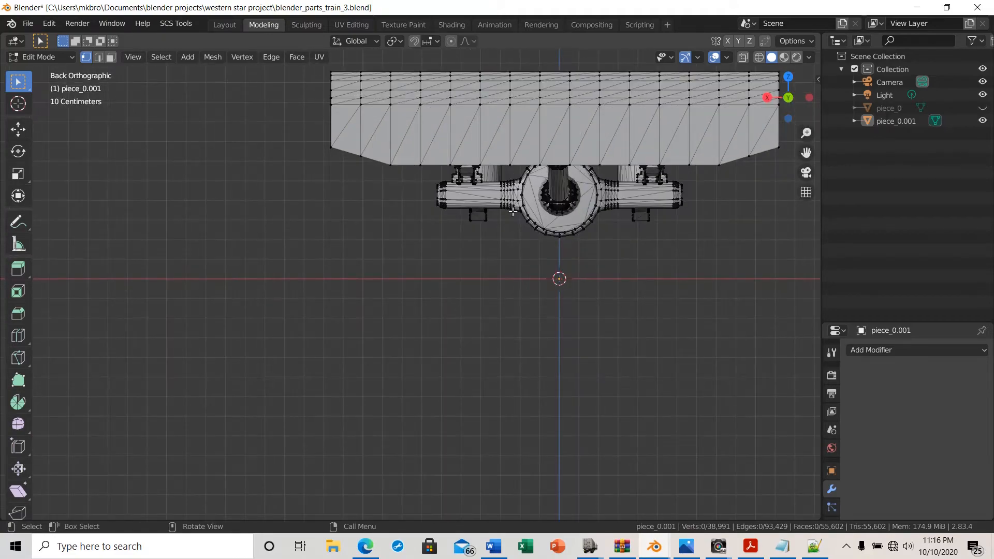
pyautogui.moveTo(488, 252); pyautogui.dragTo(602, 254, button='middle')
pyautogui.keyDown('shift'); pyautogui.moveTo(668, 275); pyautogui.dragTo(654, 244, button='middle'); pyautogui.keyUp('shift')
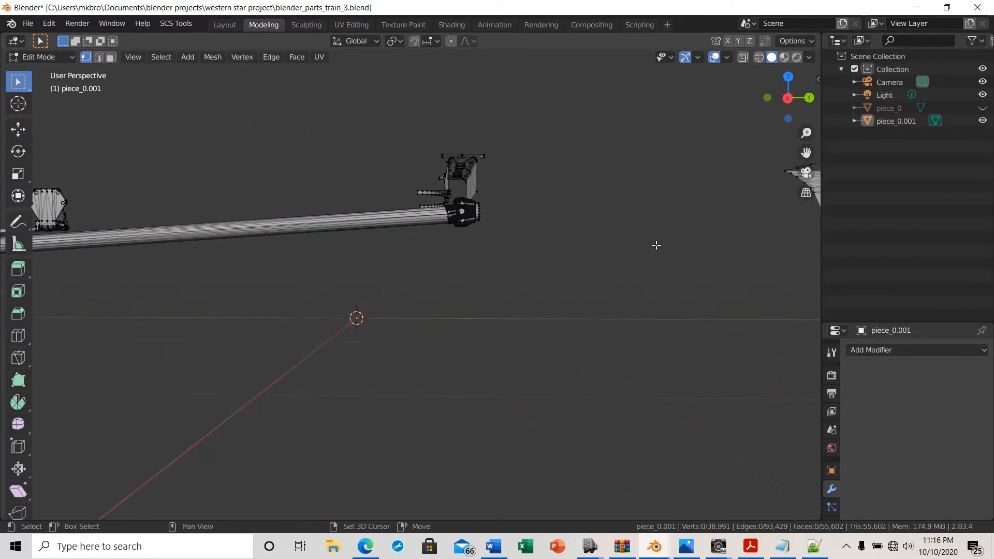
pyautogui.click(787, 98)
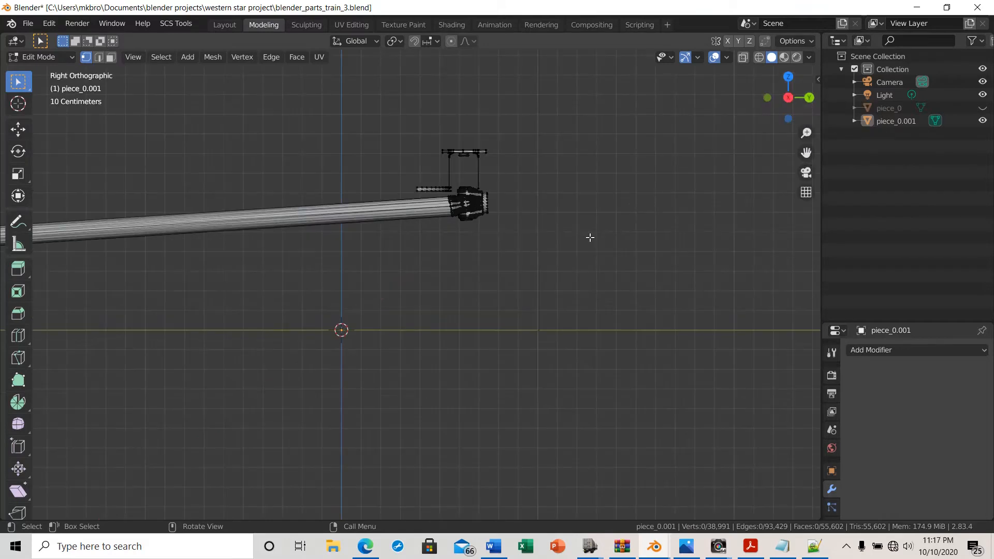
pyautogui.scroll(2, 441, 226)
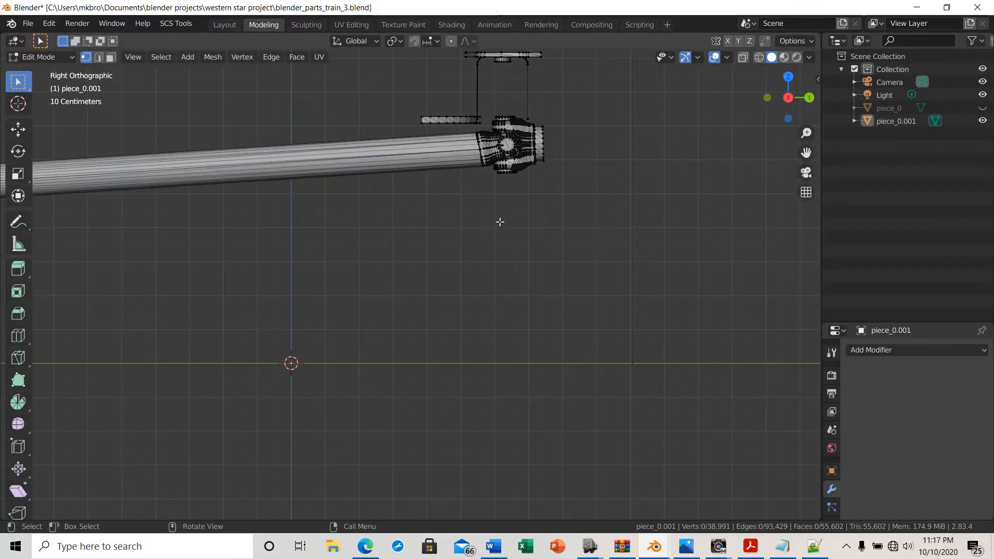
pyautogui.keyDown('shift'); pyautogui.moveTo(490, 211); pyautogui.dragTo(384, 371, button='middle'); pyautogui.keyUp('shift')
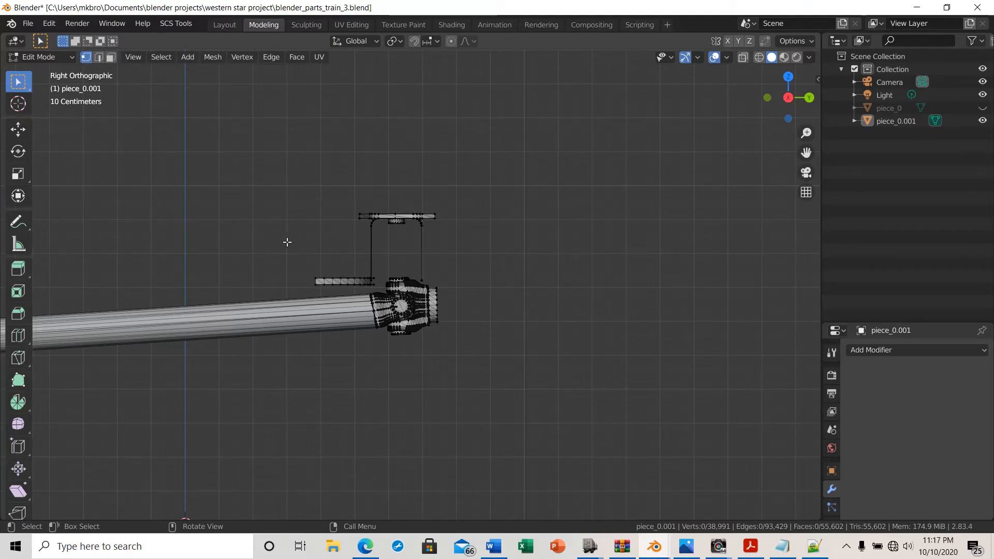
pyautogui.scroll(4, 314, 240)
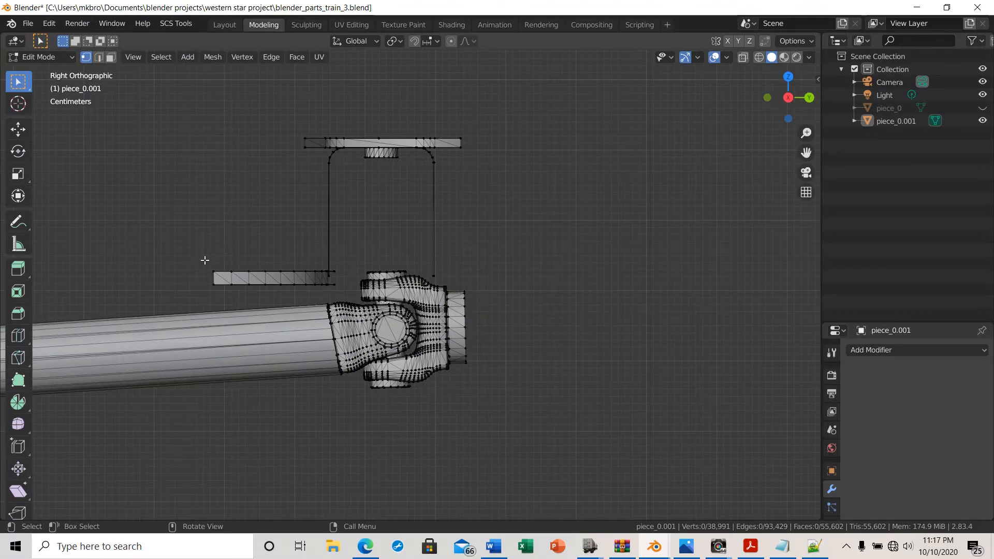
# With X-ray on, box-select the crossmember's lower strip, uprights and top plate, then duplicate the selection in place
pyautogui.moveTo(201, 255); pyautogui.dragTo(344, 291)
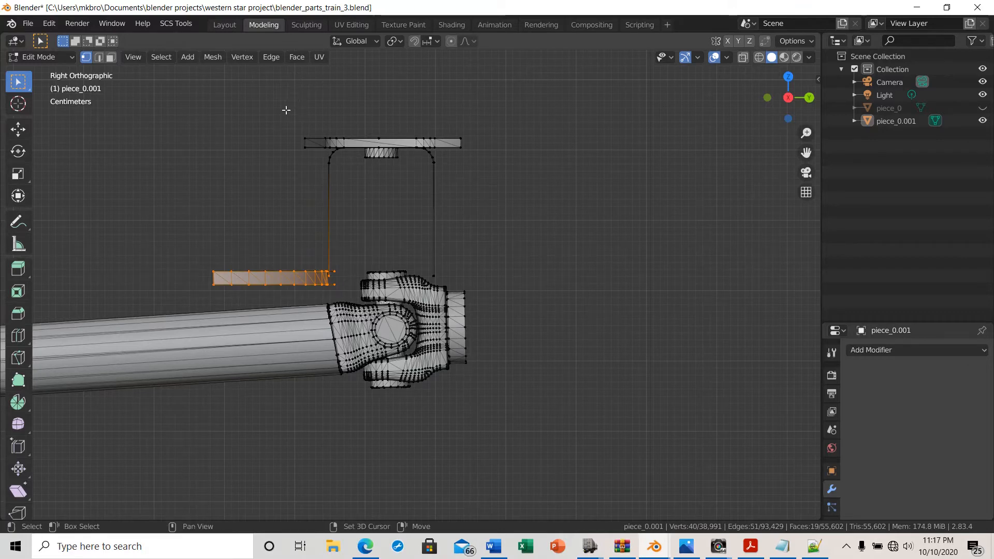
pyautogui.click(580, 183)
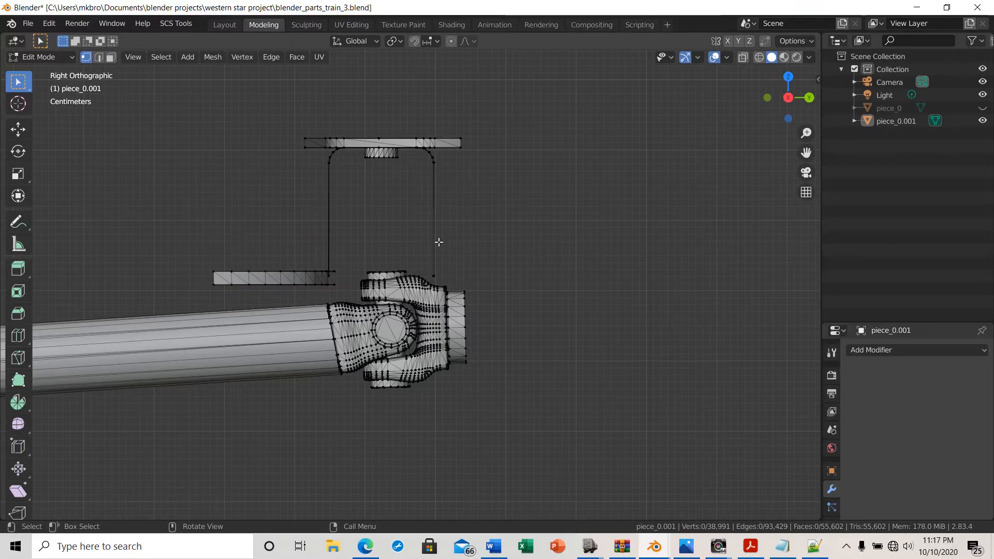
pyautogui.click(743, 57)
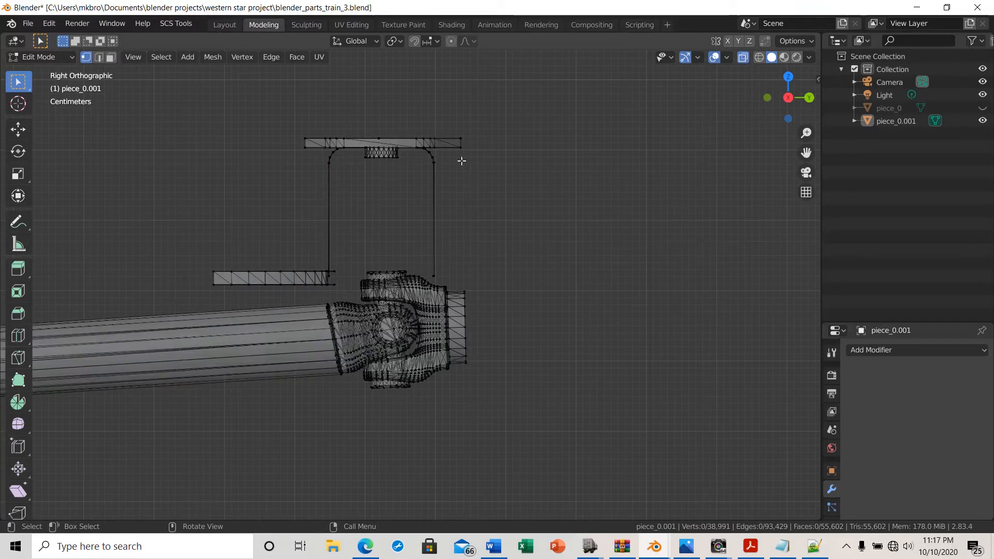
pyautogui.click(209, 257)
pyautogui.moveTo(181, 203); pyautogui.dragTo(342, 290)
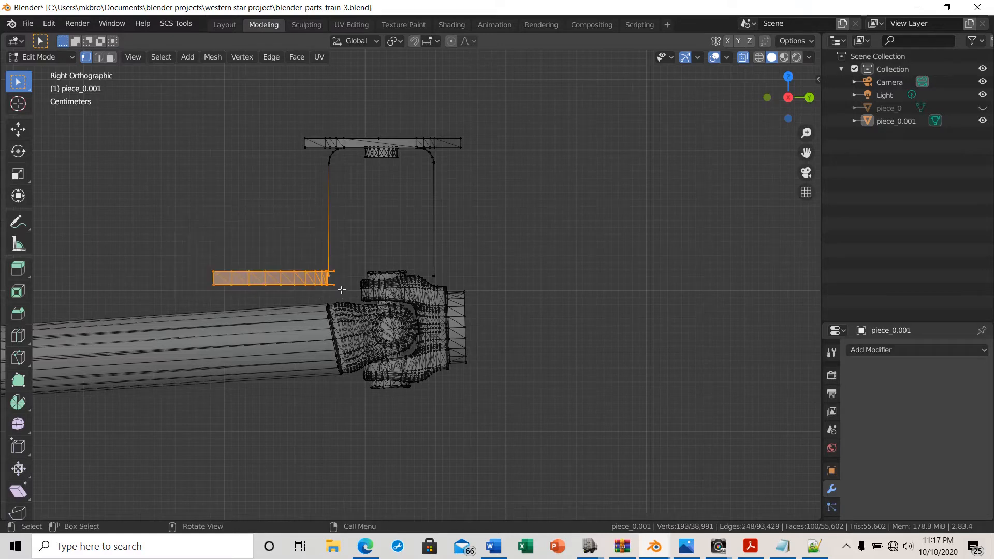
pyautogui.moveTo(282, 114); pyautogui.dragTo(477, 187)
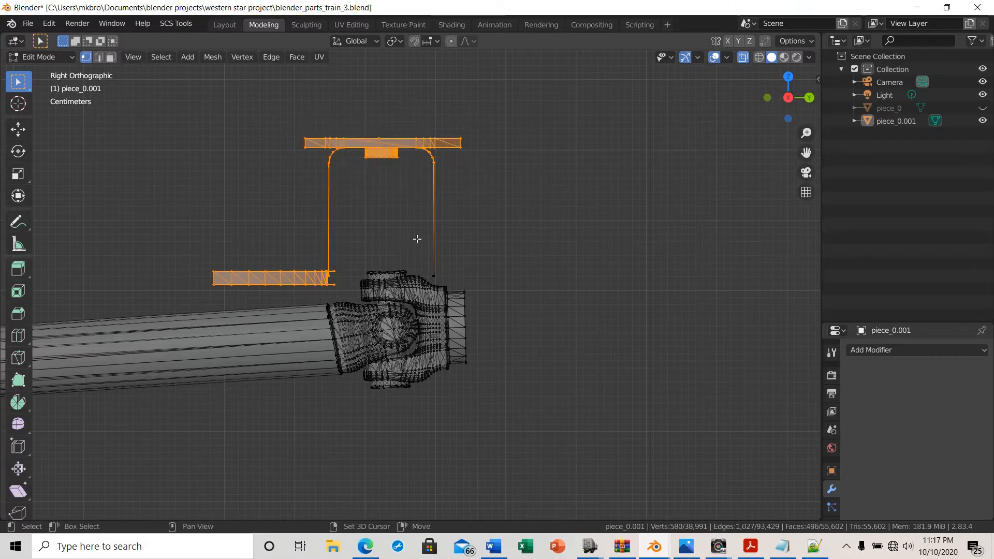
pyautogui.keyDown('shift'); pyautogui.moveTo(424, 238); pyautogui.dragTo(483, 277); pyautogui.keyUp('shift')
pyautogui.scroll(4, 455, 277)
pyautogui.scroll(-2, 651, 277)
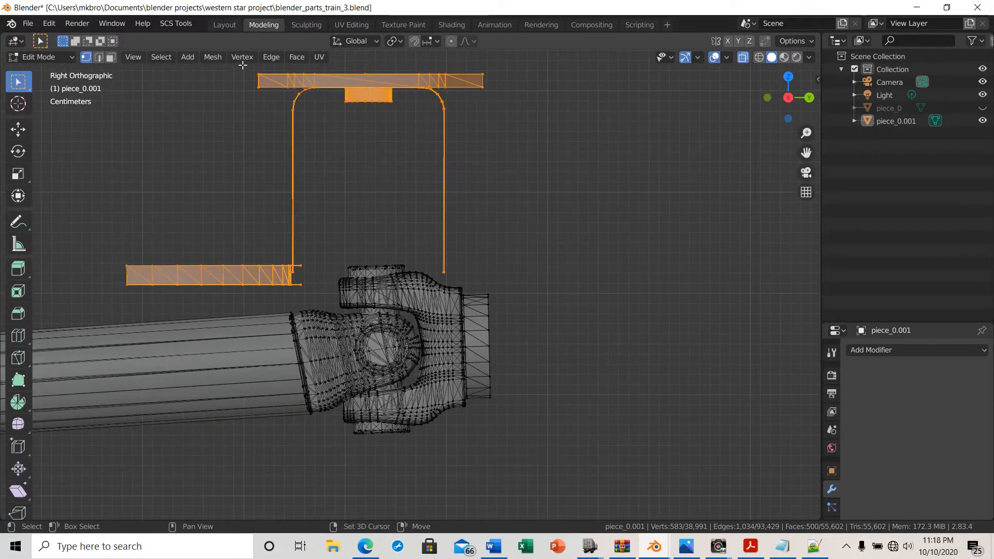
pyautogui.keyDown('shift'); pyautogui.moveTo(241, 64); pyautogui.dragTo(544, 147); pyautogui.keyUp('shift')
pyautogui.scroll(-3, 657, 306)
pyautogui.moveTo(657, 306); pyautogui.dragTo(582, 329, button='middle')
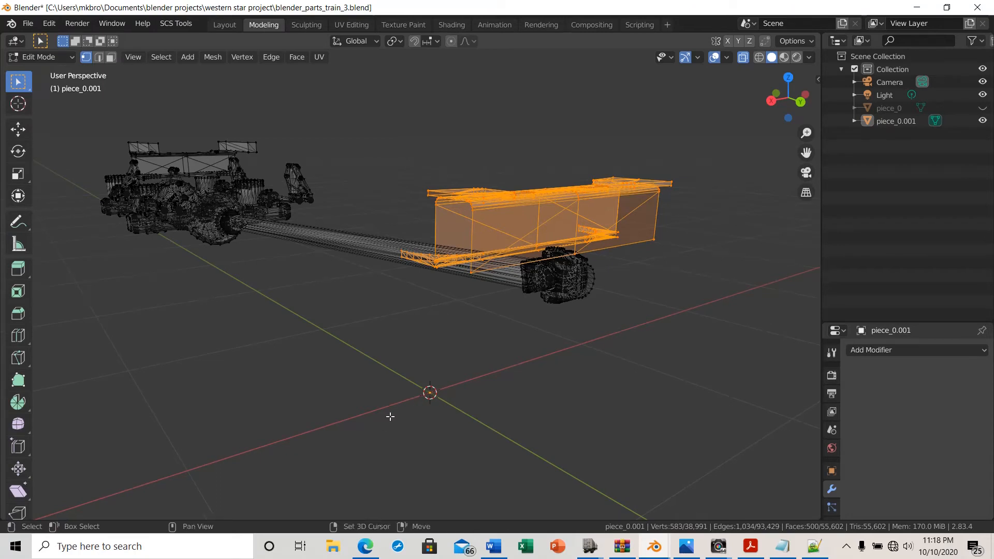
pyautogui.hotkey('shift', 'd')
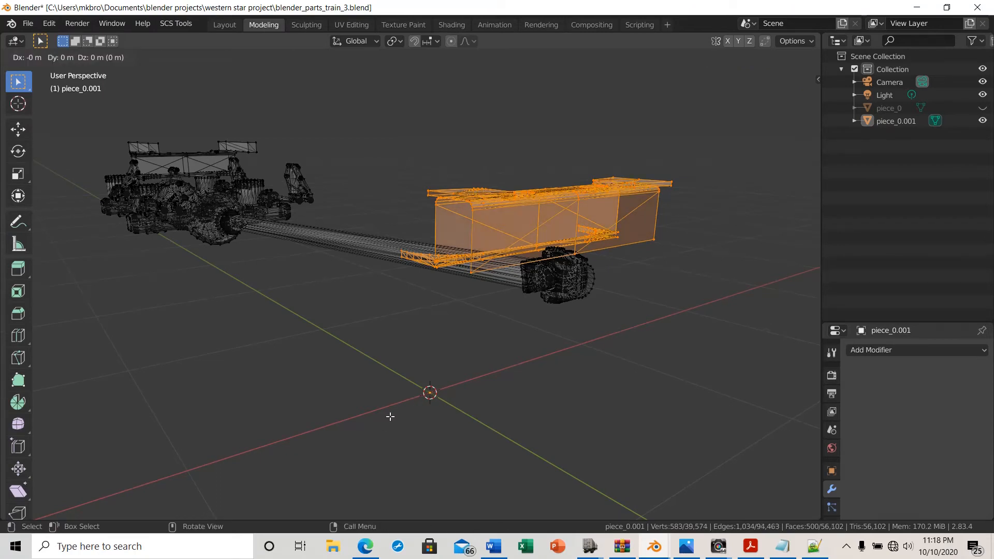
pyautogui.click(389, 416)
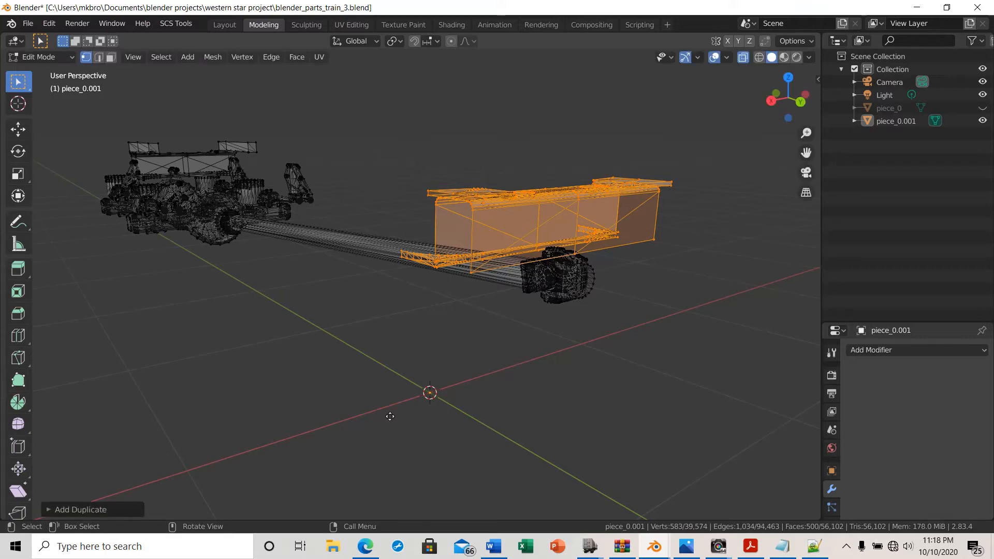
# Separate the duplicated crossmember selection into its own object and reselect the original chassis object
pyautogui.press('p')
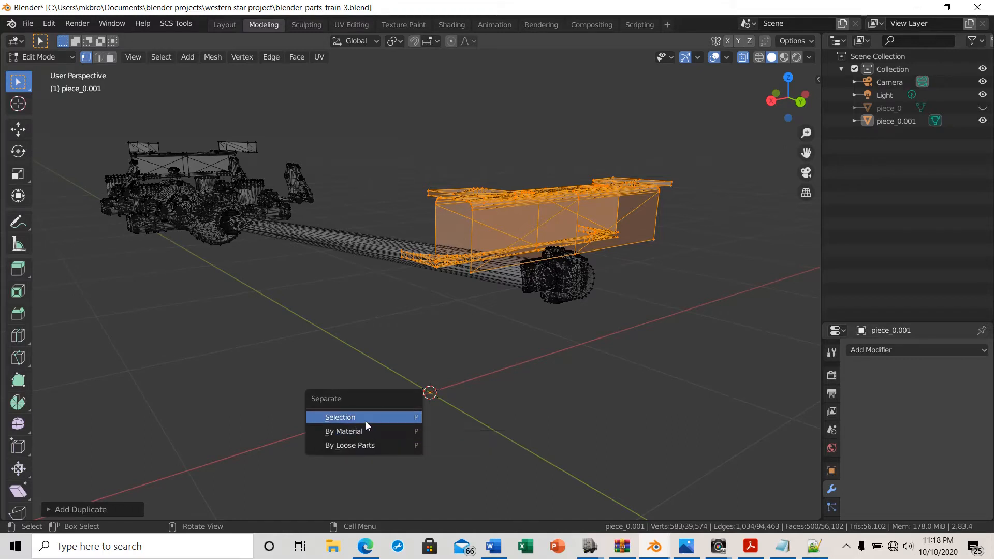
pyautogui.click(341, 417)
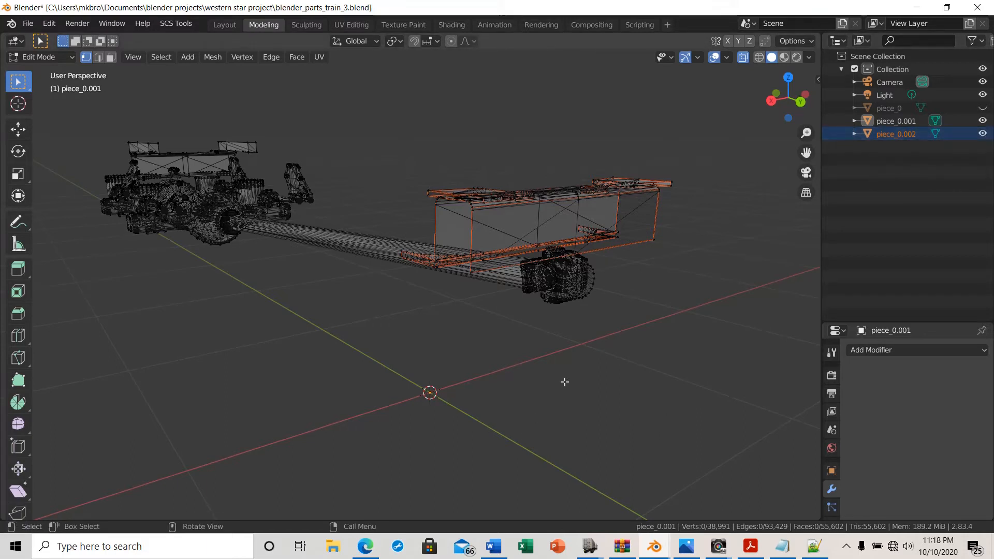
pyautogui.click(895, 119)
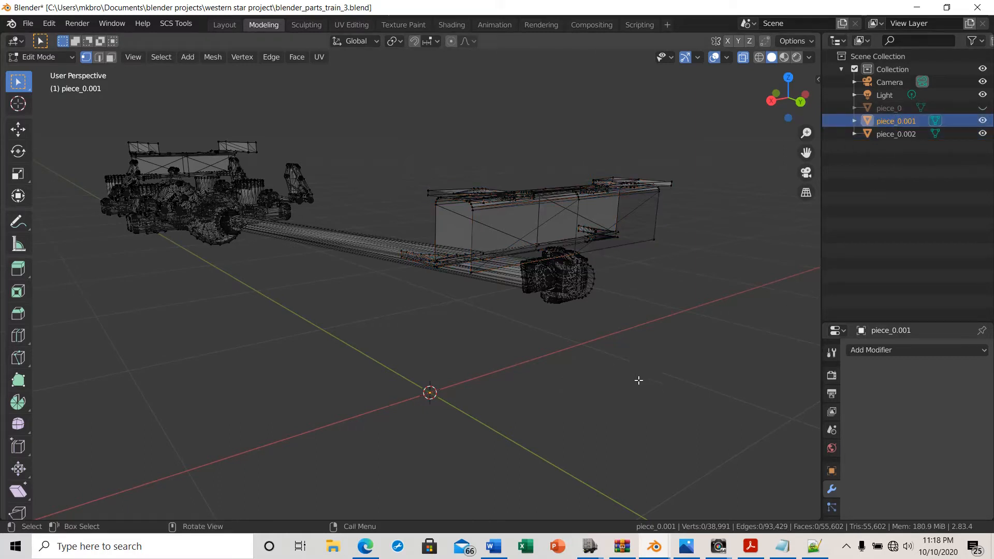
# Turn off X-ray and switch to face select mode
pyautogui.click(741, 57)
pyautogui.scroll(1, 545, 465)
pyautogui.scroll(-1, 566, 458)
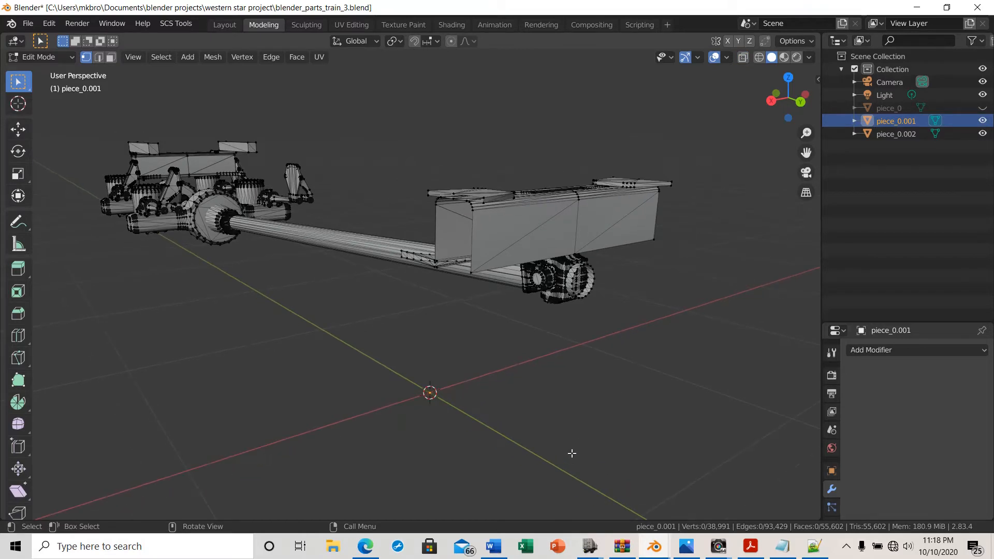
pyautogui.click(110, 57)
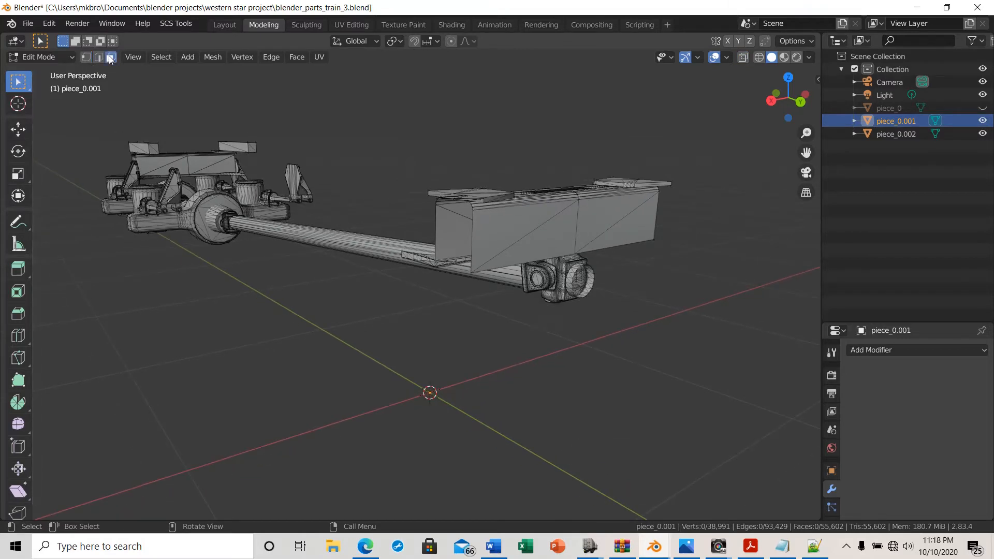
pyautogui.moveTo(454, 437); pyautogui.dragTo(466, 441, button='middle')
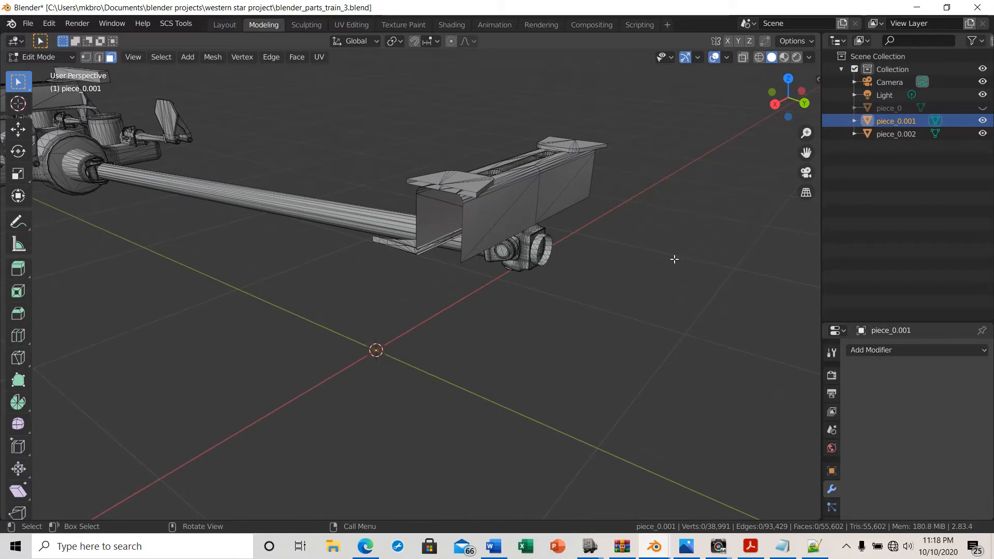
# Hide the chassis object to inspect the separated crossmember alone, then show the chassis again
pyautogui.click(982, 120)
pyautogui.moveTo(533, 355); pyautogui.dragTo(486, 362, button='middle')
pyautogui.scroll(6, 419, 379)
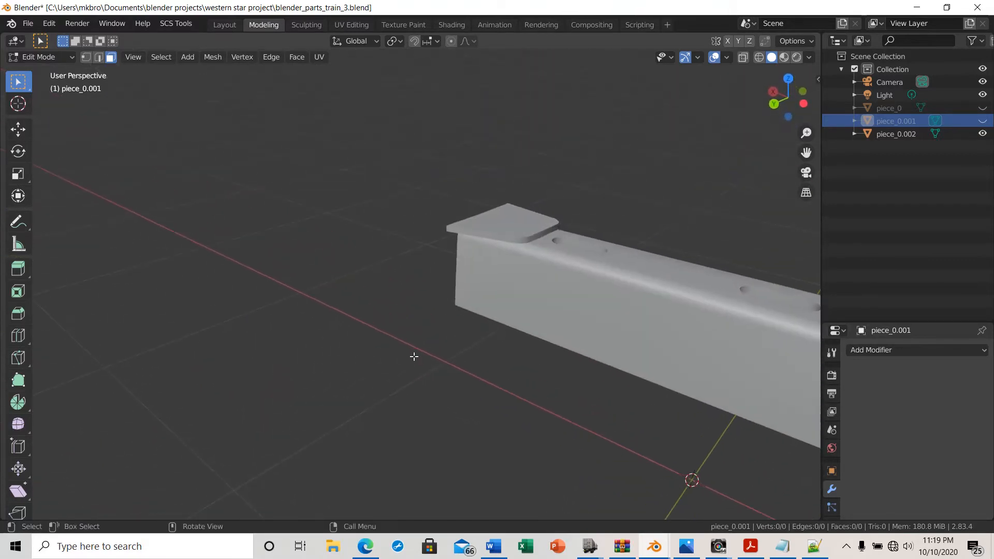
pyautogui.scroll(-4, 414, 357)
pyautogui.moveTo(412, 364)
pyautogui.mouseDown(button='middle')
pyautogui.moveTo(346, 361)
pyautogui.moveTo(409, 365)
pyautogui.mouseUp(button='middle')
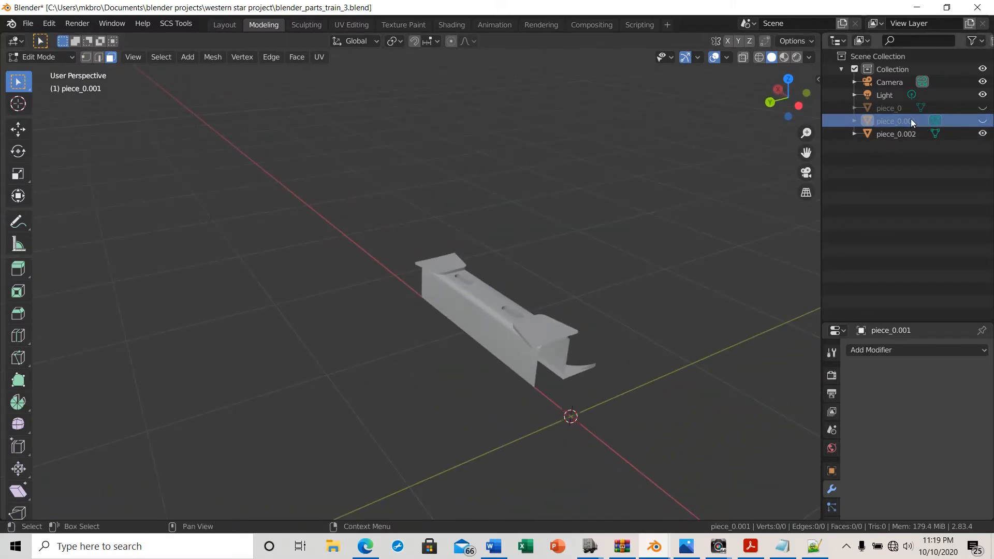
pyautogui.click(982, 121)
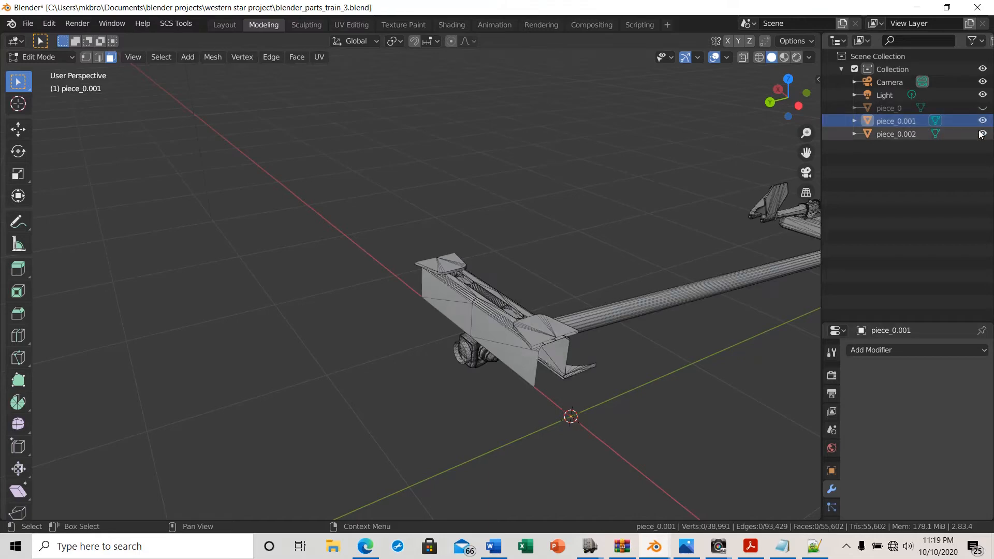
# Hide the separated crossmember object so only the chassis remains visible
pyautogui.click(982, 134)
pyautogui.moveTo(674, 427); pyautogui.dragTo(610, 386, button='middle')
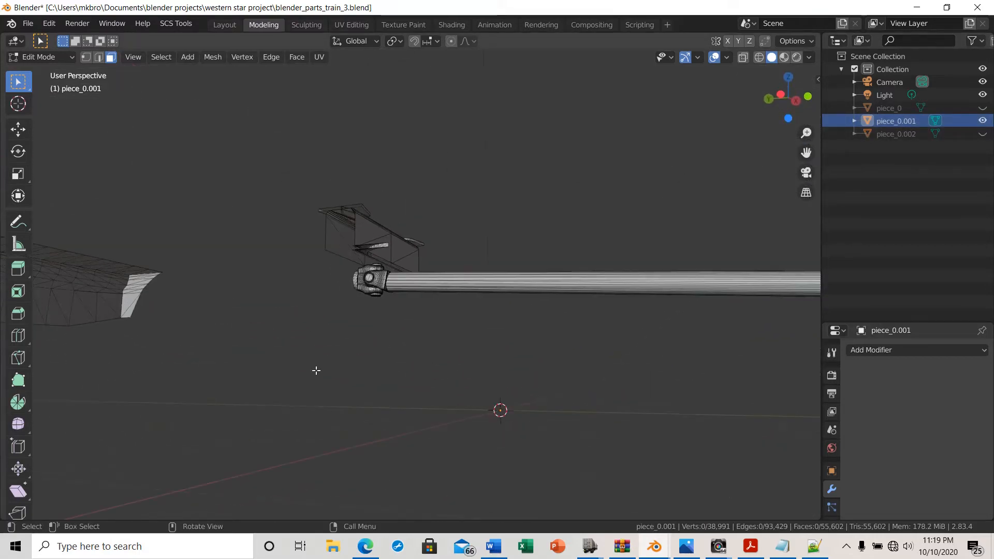
pyautogui.moveTo(316, 370); pyautogui.dragTo(256, 344, button='middle')
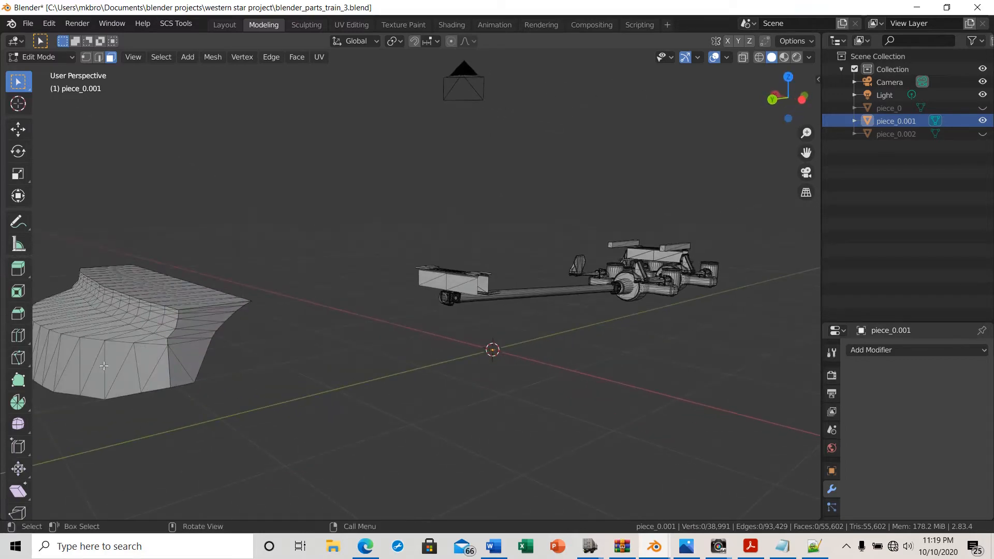
pyautogui.moveTo(128, 335); pyautogui.dragTo(501, 292, button='middle')
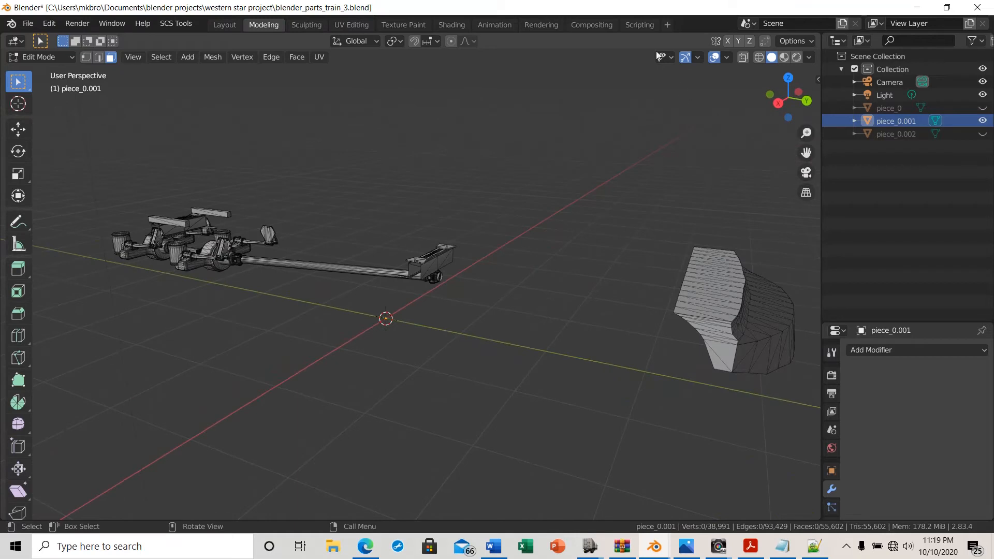
# Enable X-ray and box-select the detached curved body panel beside the chassis
pyautogui.click(742, 58)
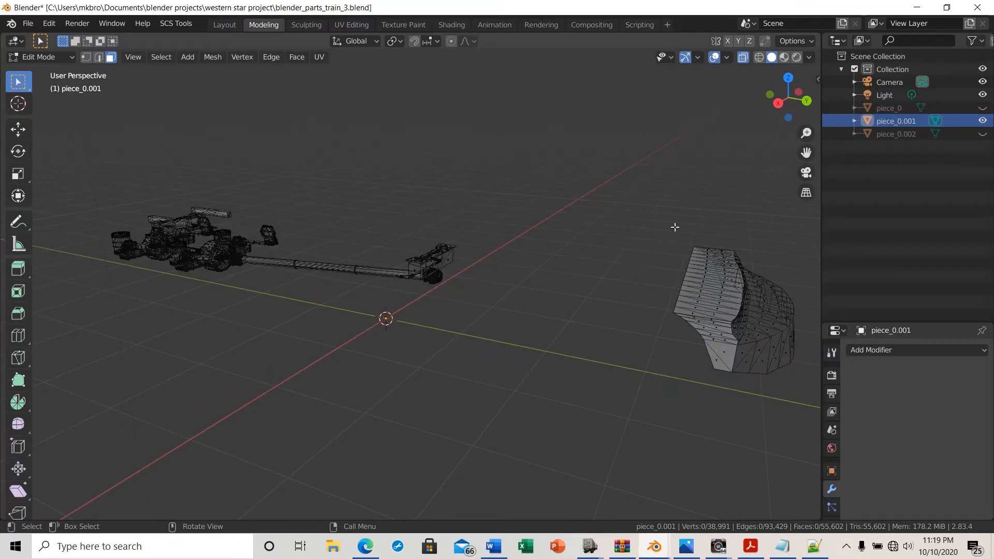
pyautogui.moveTo(675, 217); pyautogui.dragTo(792, 445)
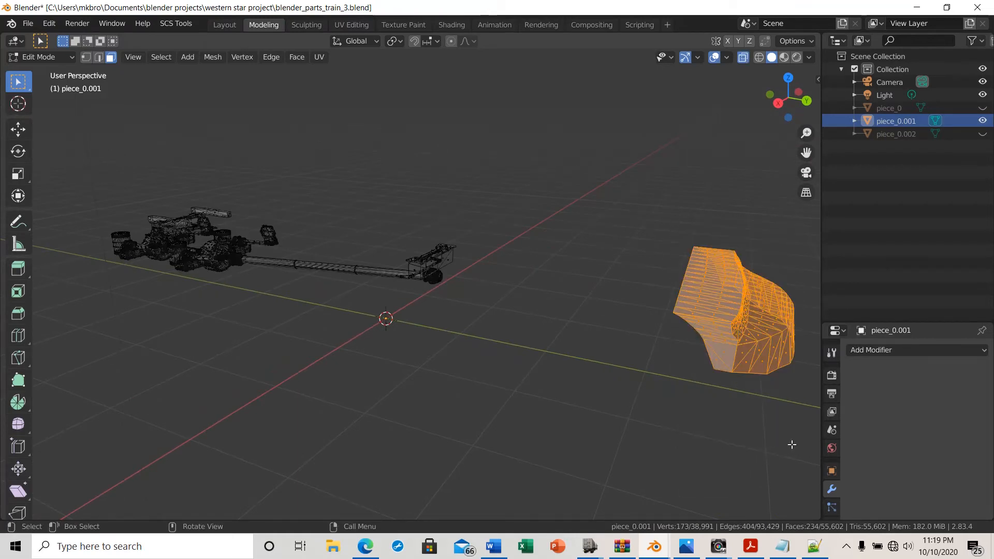
pyautogui.moveTo(644, 222); pyautogui.dragTo(802, 436)
pyautogui.moveTo(802, 436); pyautogui.dragTo(740, 432, button='middle')
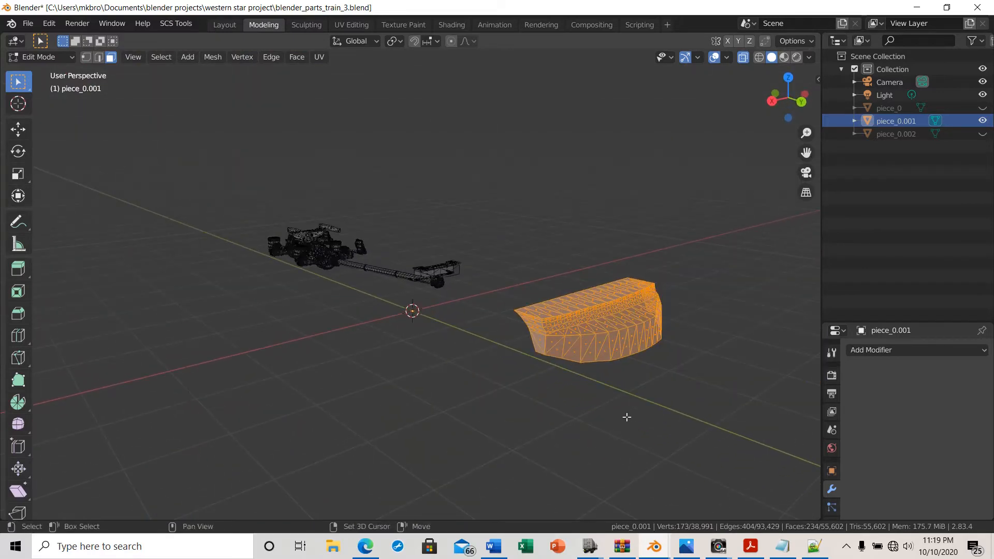
# Duplicate the curved panel in place and separate the copy into its own object
pyautogui.hotkey('shift', 'd')
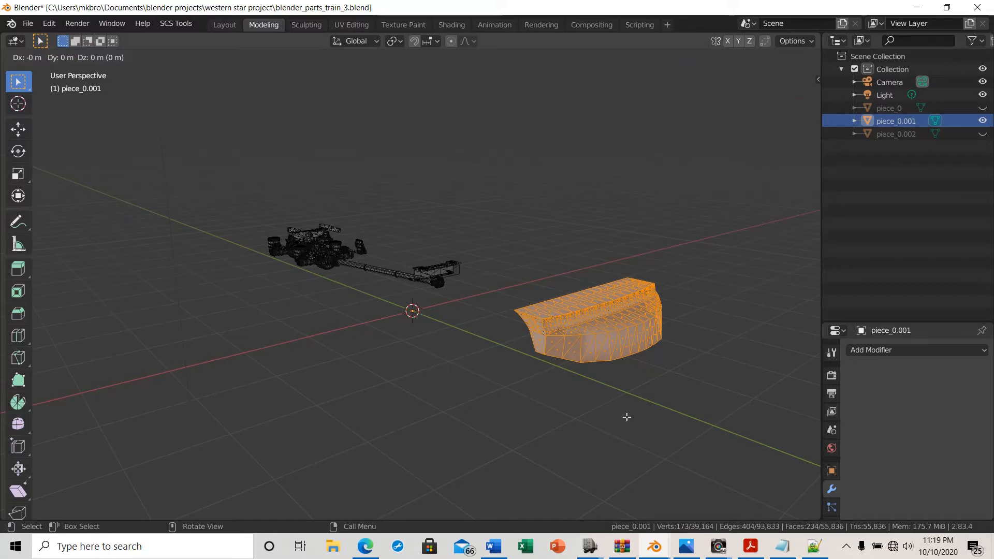
pyautogui.click(627, 416)
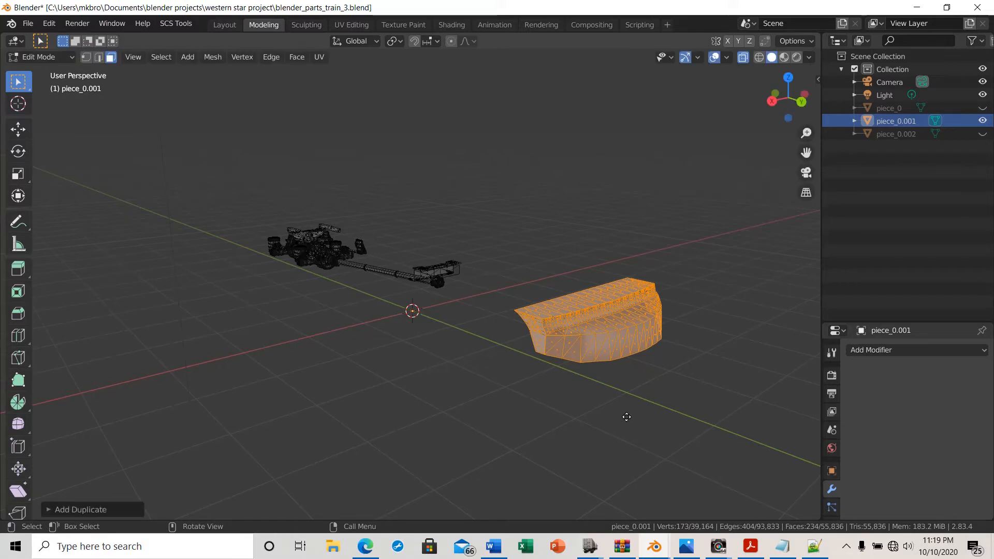
pyautogui.press('p')
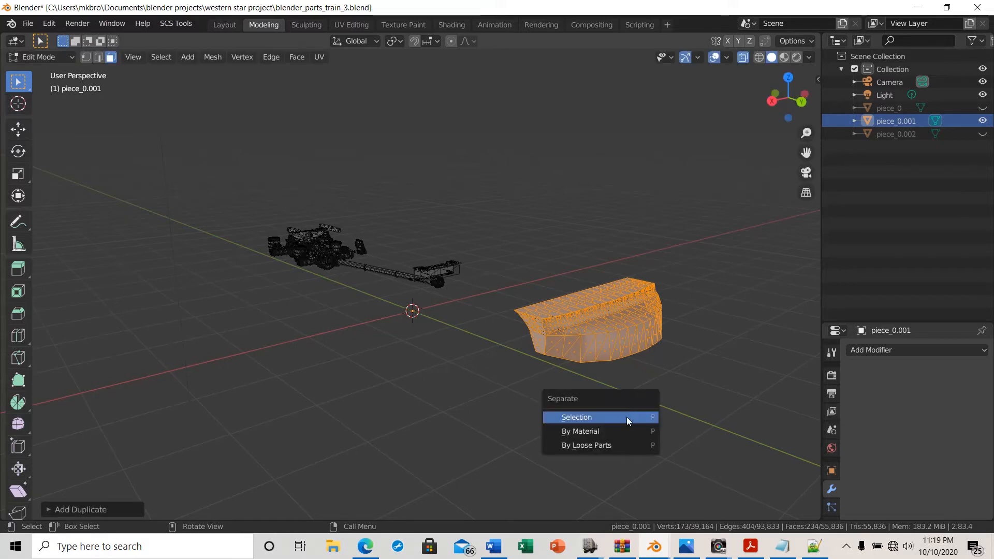
pyautogui.click(574, 417)
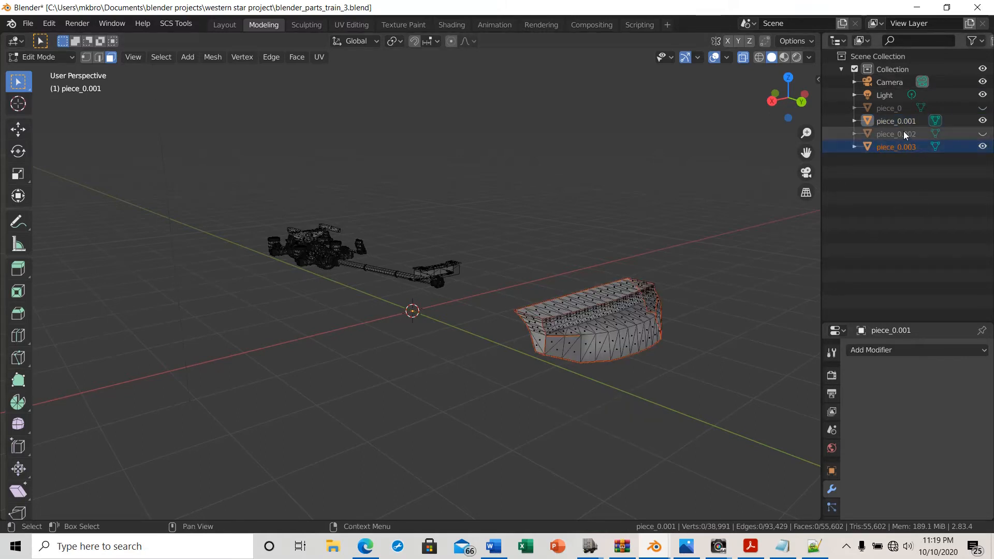
# Select the new panel object and hide the chassis object to inspect the panel alone
pyautogui.click(890, 120)
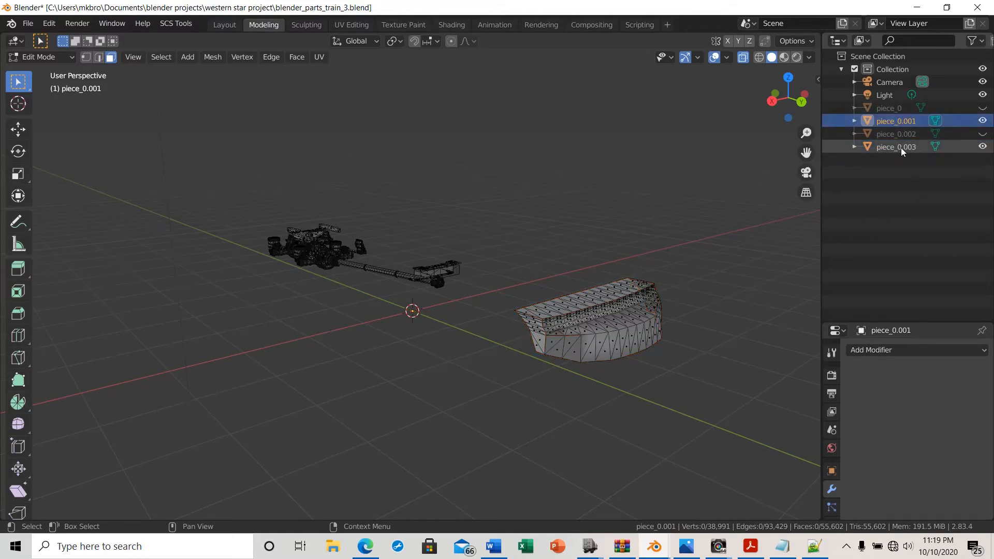
pyautogui.click(901, 147)
pyautogui.scroll(4, 616, 410)
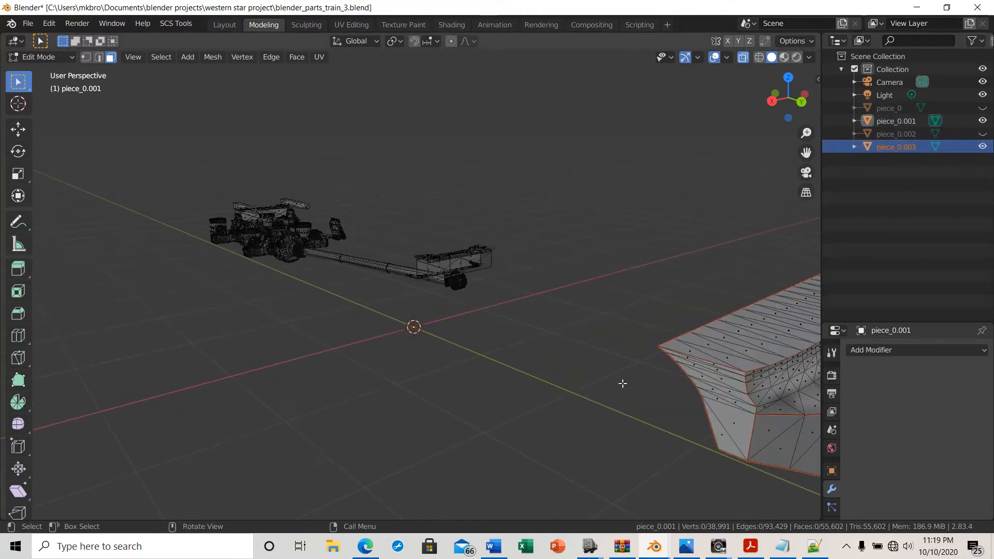
pyautogui.keyDown('shift'); pyautogui.moveTo(523, 354); pyautogui.dragTo(352, 326, button='middle'); pyautogui.keyUp('shift')
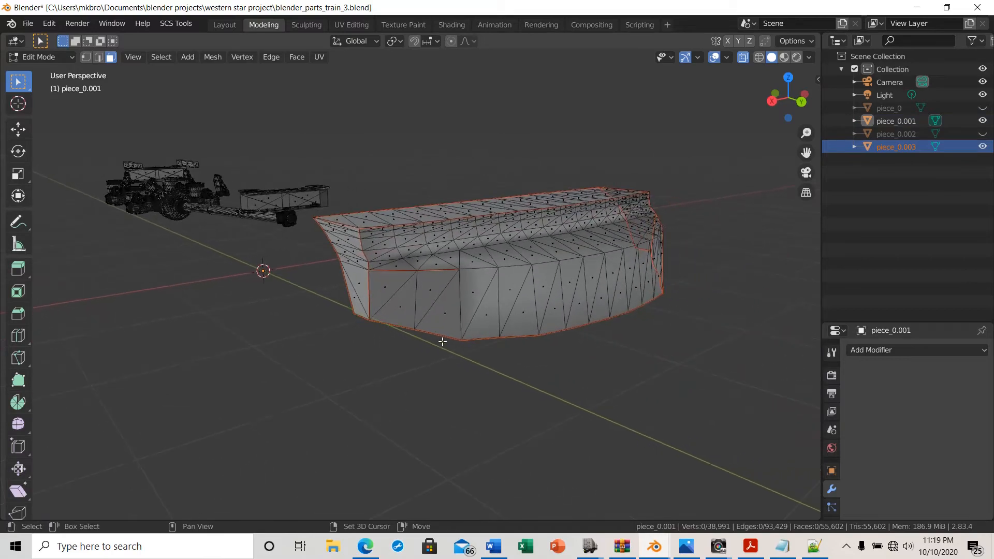
pyautogui.moveTo(462, 426)
pyautogui.mouseDown(button='middle')
pyautogui.moveTo(366, 437)
pyautogui.moveTo(461, 437)
pyautogui.mouseUp(button='middle')
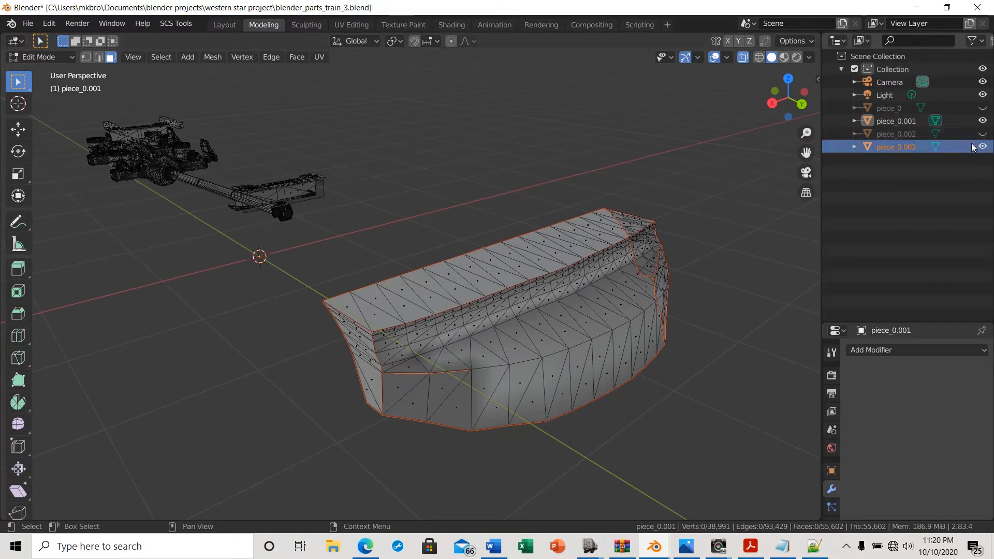
pyautogui.click(983, 120)
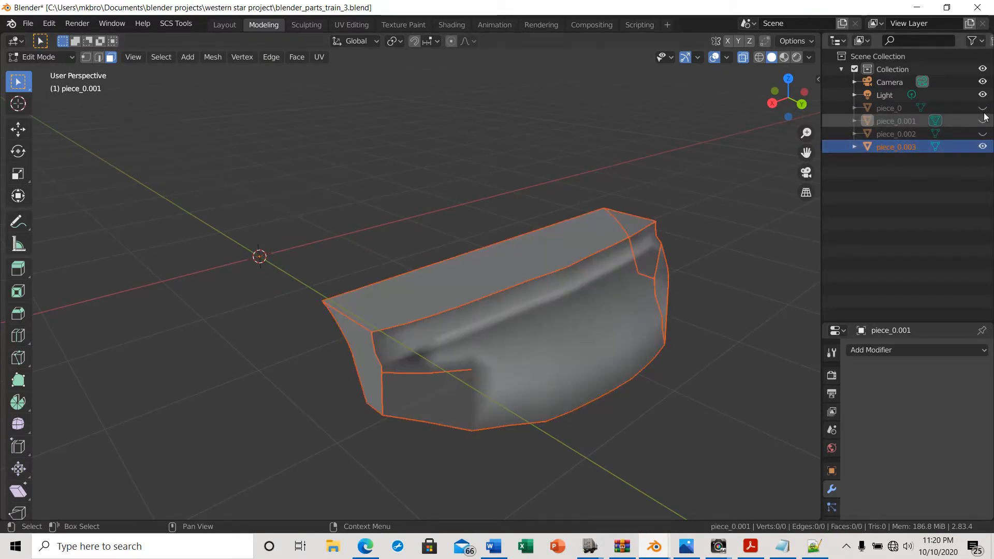
pyautogui.scroll(-3, 712, 349)
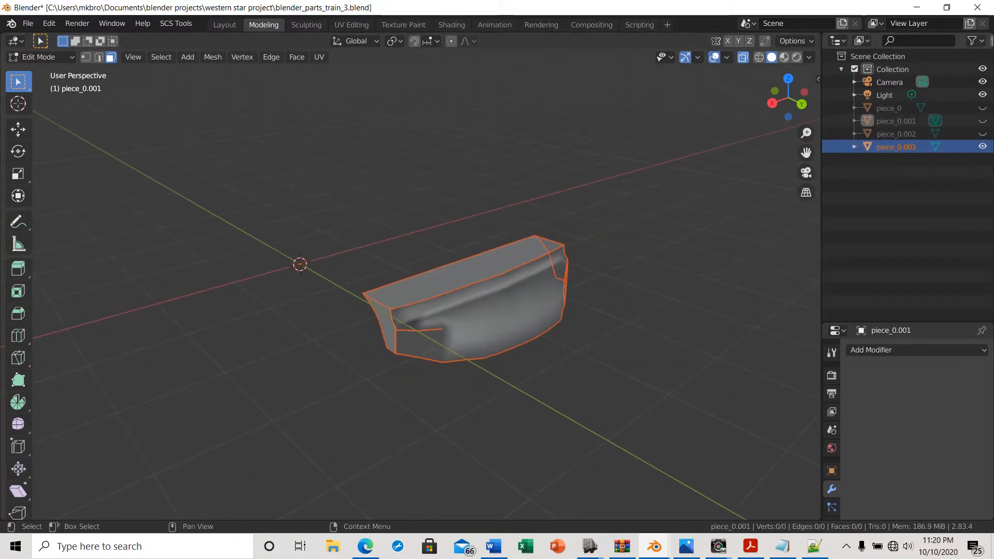
# Return to Object Mode, hide the separated panel object and show the chassis object again
pyautogui.press('Tab')
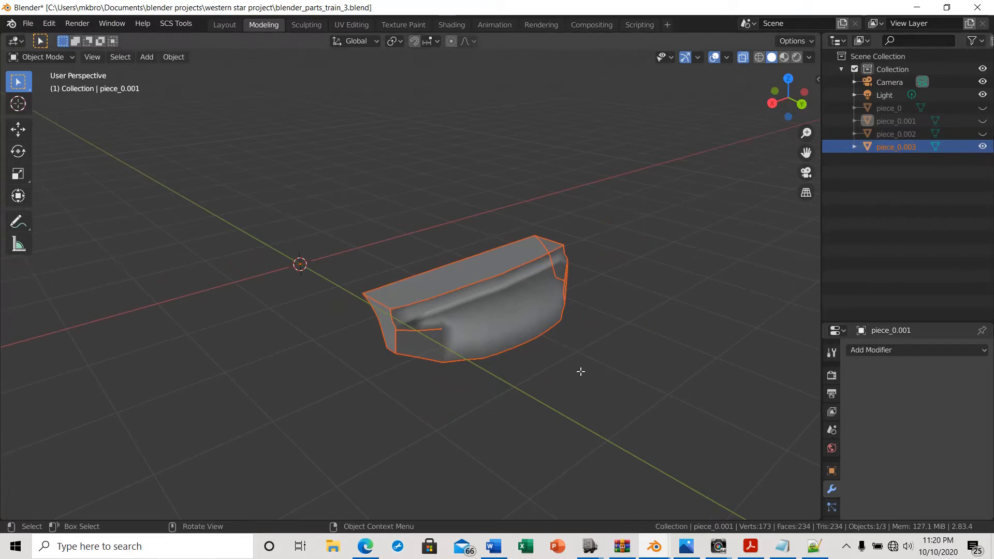
pyautogui.click(594, 384)
pyautogui.moveTo(596, 377)
pyautogui.mouseDown(button='middle')
pyautogui.moveTo(654, 366)
pyautogui.moveTo(590, 390)
pyautogui.moveTo(472, 391)
pyautogui.moveTo(452, 362)
pyautogui.moveTo(568, 384)
pyautogui.moveTo(582, 368)
pyautogui.moveTo(657, 373)
pyautogui.moveTo(619, 368)
pyautogui.moveTo(599, 382)
pyautogui.mouseUp(button='middle')
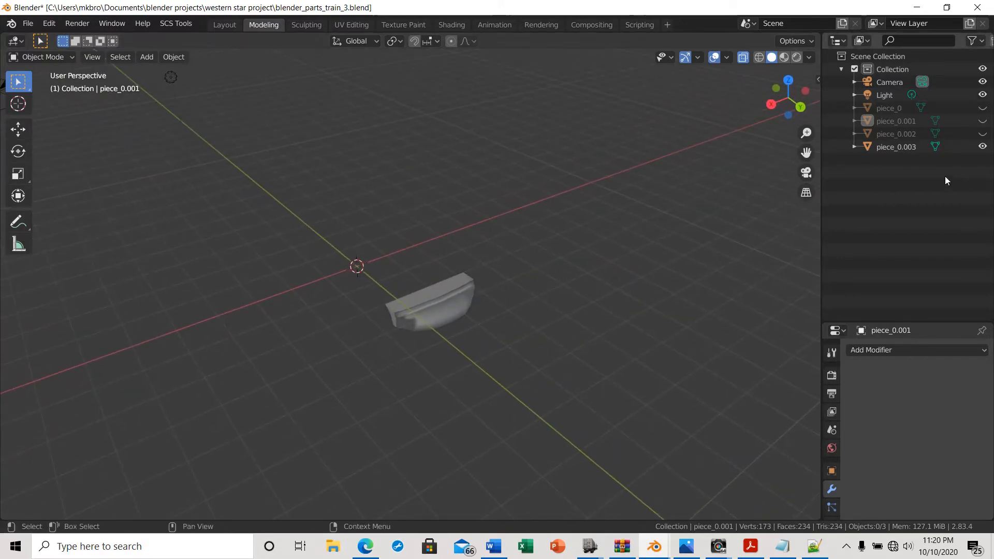
pyautogui.click(982, 146)
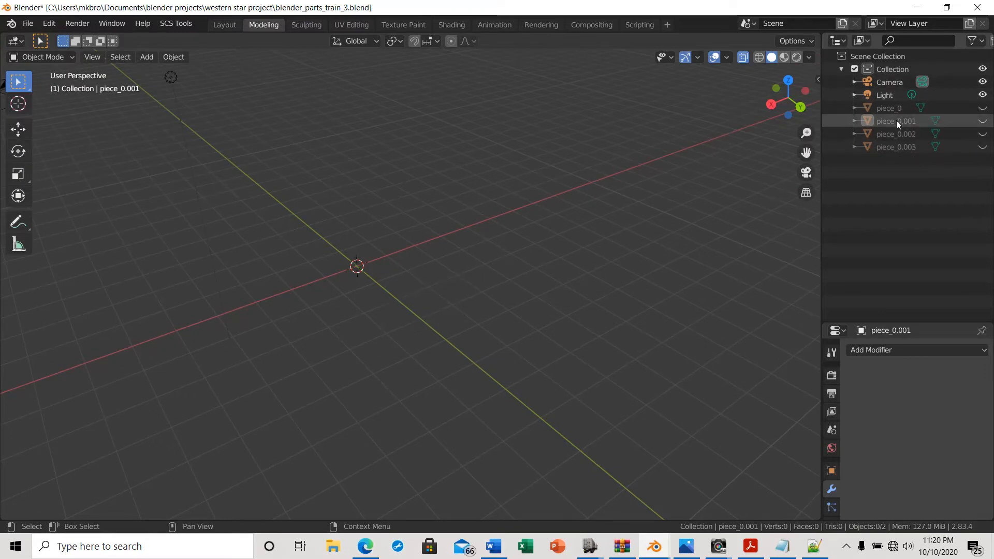
pyautogui.click(983, 123)
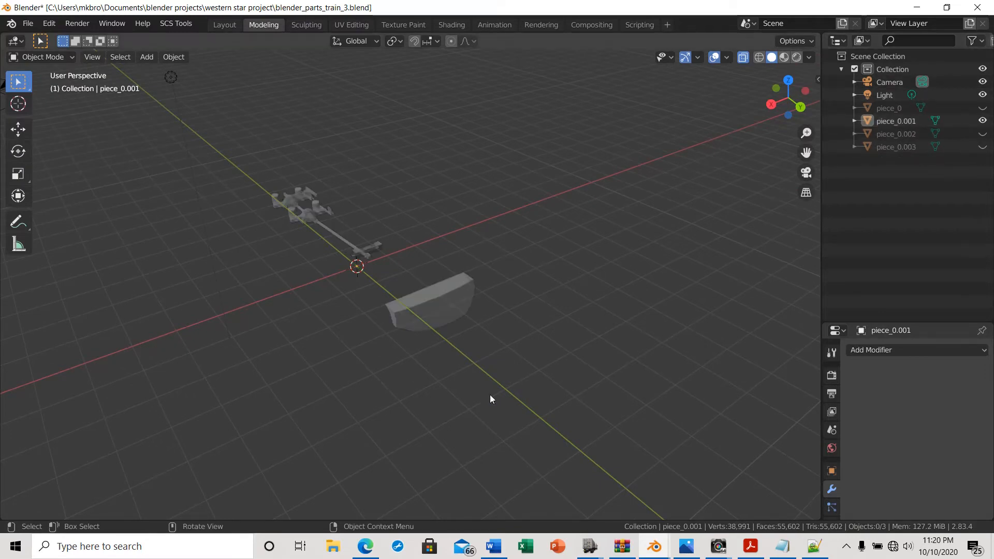
# Turn off X-ray and orbit around the remaining chassis to examine the axle and crossmember
pyautogui.moveTo(489, 395); pyautogui.dragTo(456, 300, button='middle')
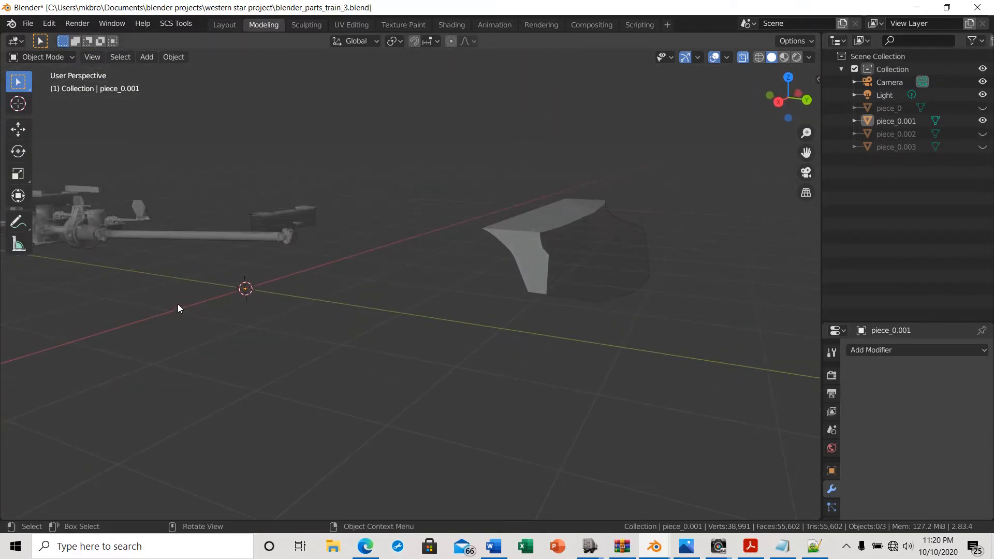
pyautogui.moveTo(178, 306); pyautogui.dragTo(497, 259, button='middle')
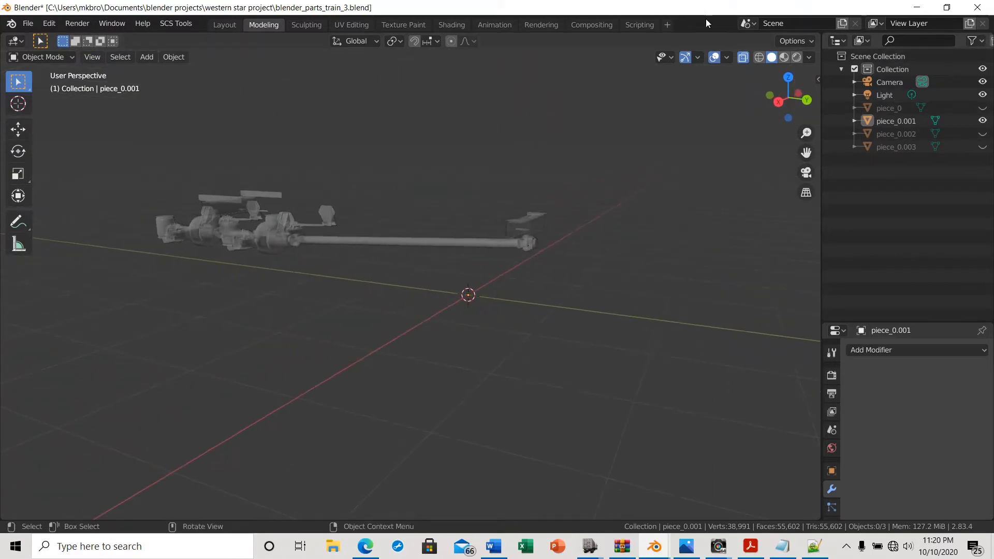
pyautogui.click(748, 58)
pyautogui.scroll(4, 278, 315)
pyautogui.moveTo(277, 321)
pyautogui.mouseDown(button='middle')
pyautogui.moveTo(291, 345)
pyautogui.moveTo(312, 332)
pyautogui.moveTo(315, 308)
pyautogui.moveTo(289, 309)
pyautogui.mouseUp(button='middle')
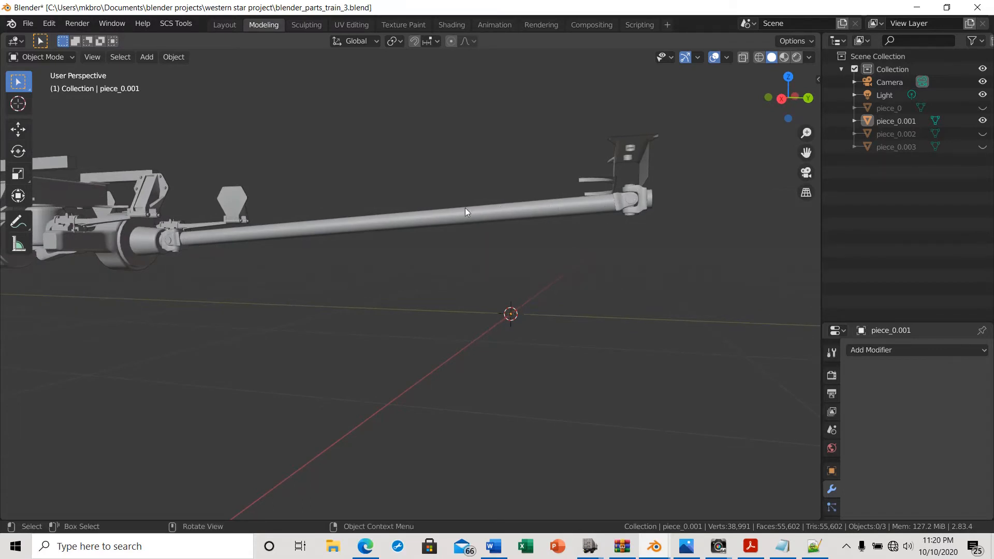
pyautogui.moveTo(388, 338); pyautogui.dragTo(406, 355, button='middle')
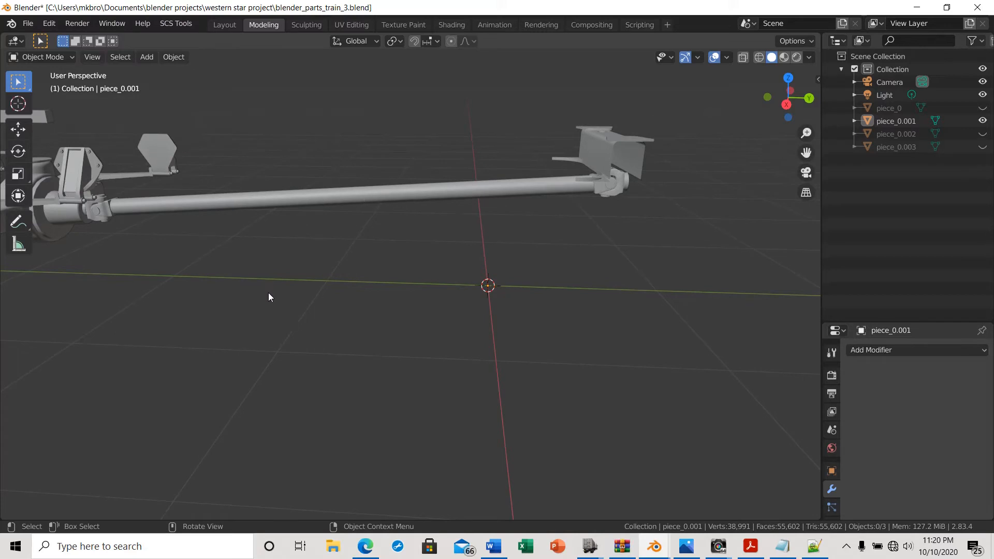
pyautogui.moveTo(371, 354); pyautogui.dragTo(383, 389, button='middle')
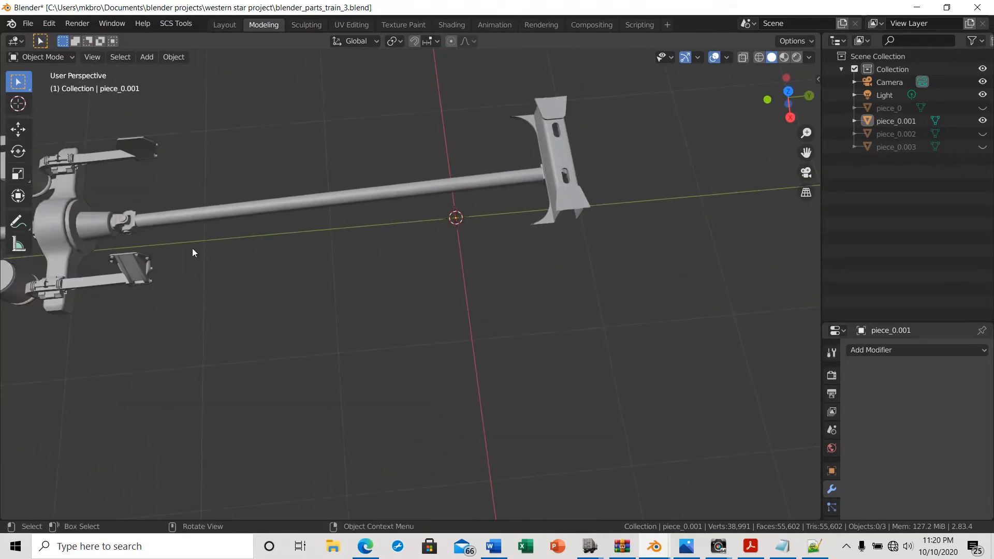
pyautogui.moveTo(193, 250); pyautogui.dragTo(302, 241, button='middle')
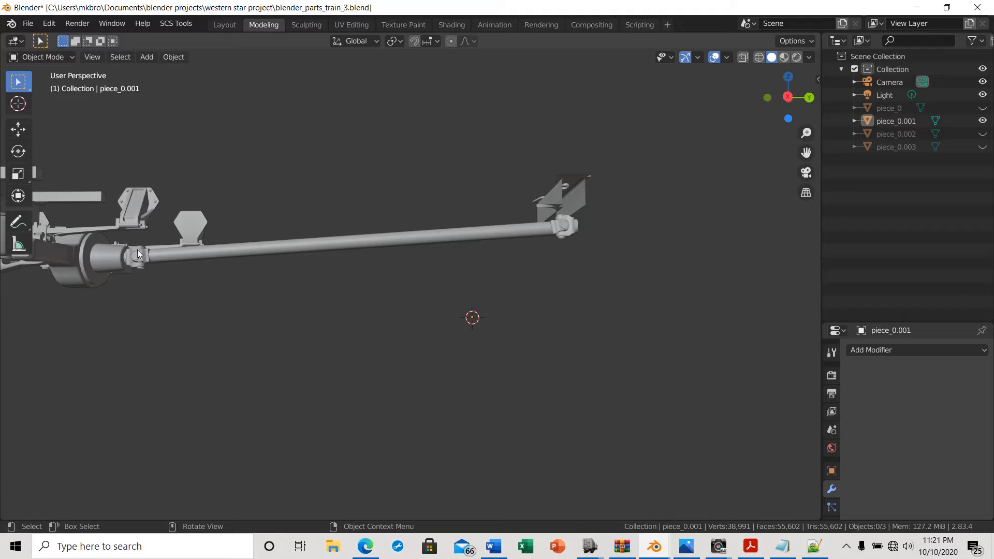
# Select the driveshaft object and enter Edit Mode
pyautogui.scroll(2, 188, 309)
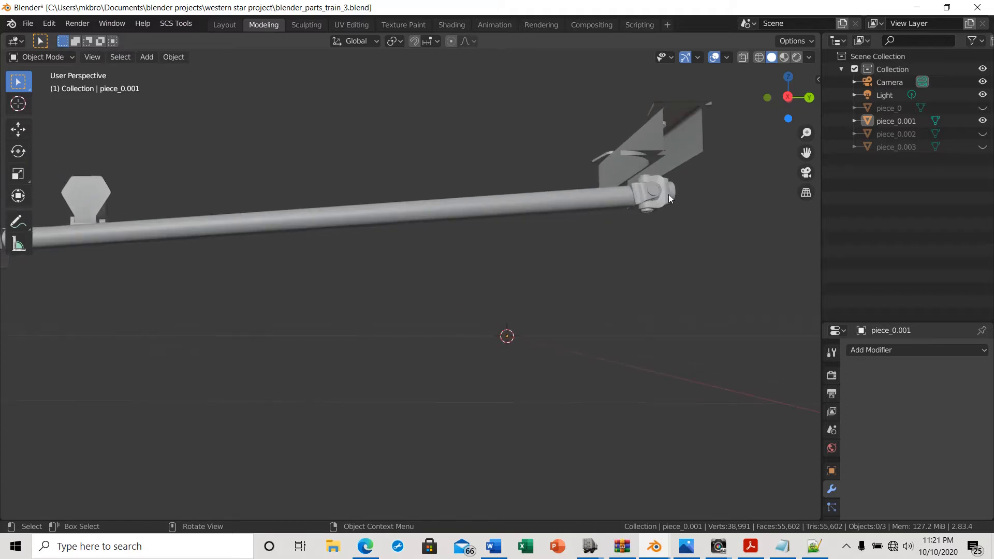
pyautogui.scroll(-2, 228, 316)
pyautogui.moveTo(240, 331); pyautogui.dragTo(248, 378, button='middle')
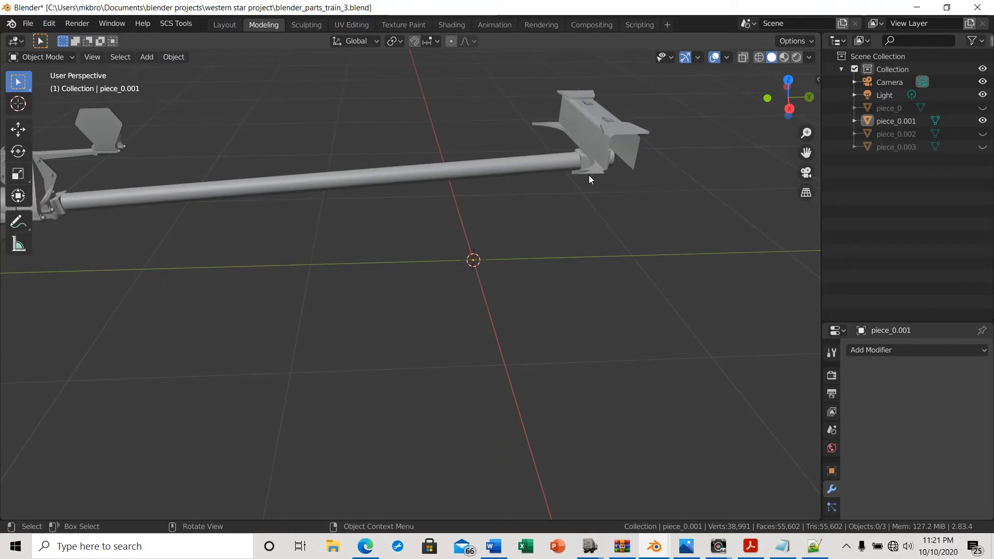
pyautogui.click(788, 108)
pyautogui.scroll(2, 585, 169)
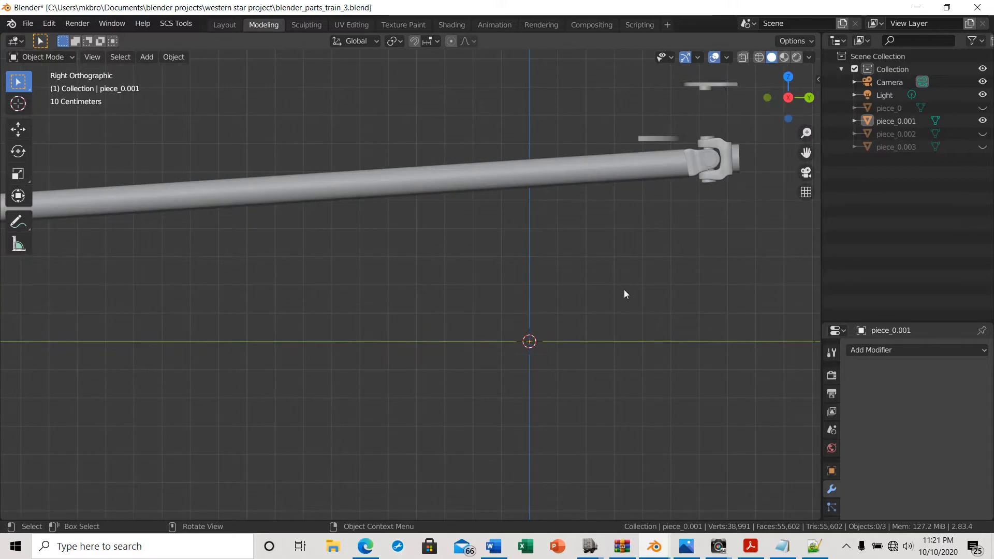
pyautogui.keyDown('shift'); pyautogui.moveTo(616, 294); pyautogui.dragTo(453, 455, button='middle'); pyautogui.keyUp('shift')
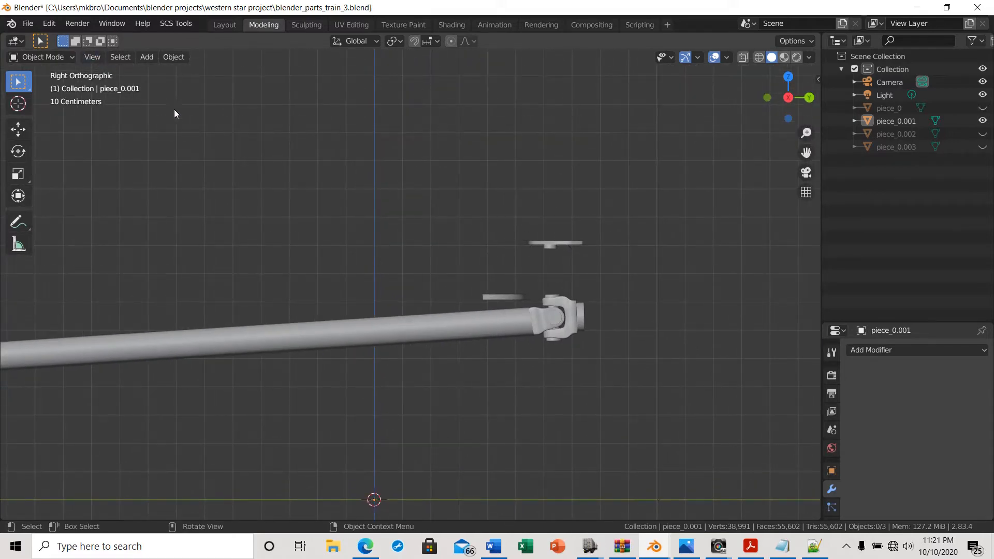
pyautogui.click(377, 339)
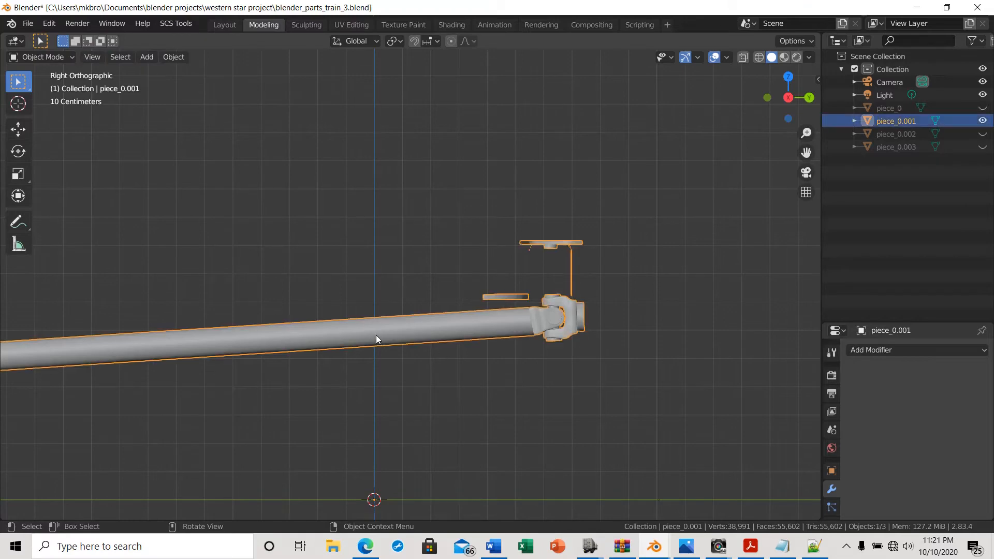
pyautogui.press('Tab')
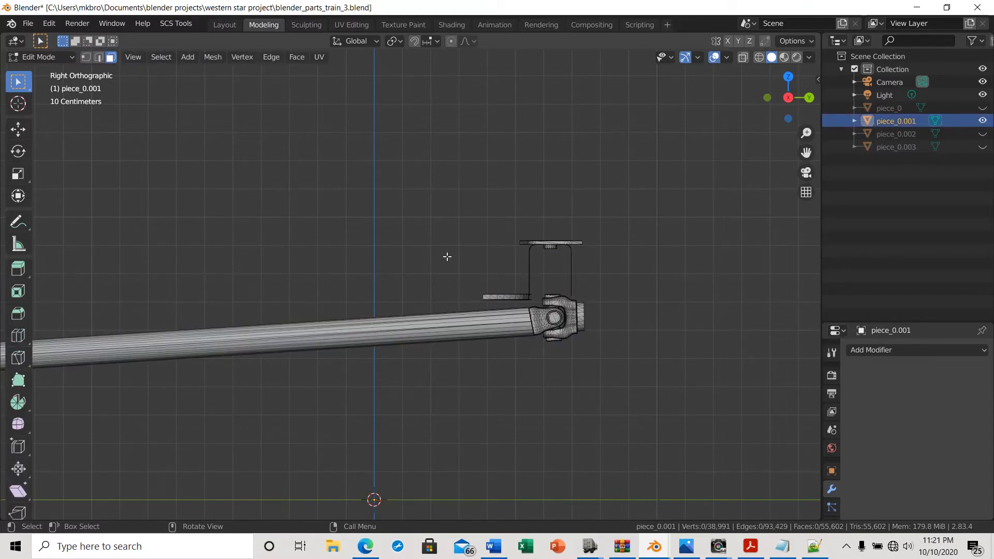
# Turn on X-ray and box-select the mounting bracket above the driveshaft's universal joint
pyautogui.scroll(1, 543, 318)
pyautogui.scroll(4, 543, 318)
pyautogui.keyDown('shift'); pyautogui.moveTo(548, 334); pyautogui.dragTo(293, 265, button='middle'); pyautogui.keyUp('shift')
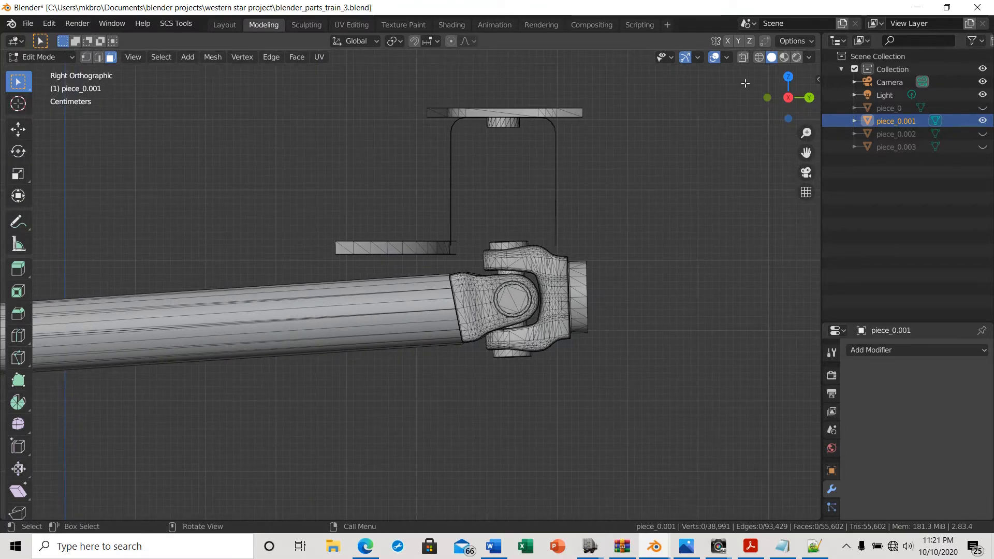
pyautogui.click(743, 56)
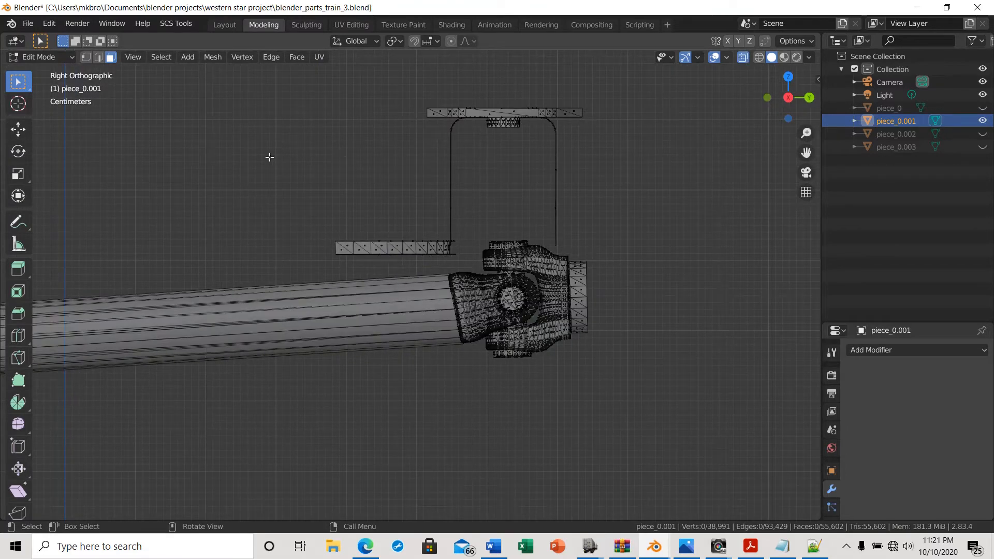
pyautogui.moveTo(315, 209); pyautogui.dragTo(465, 261)
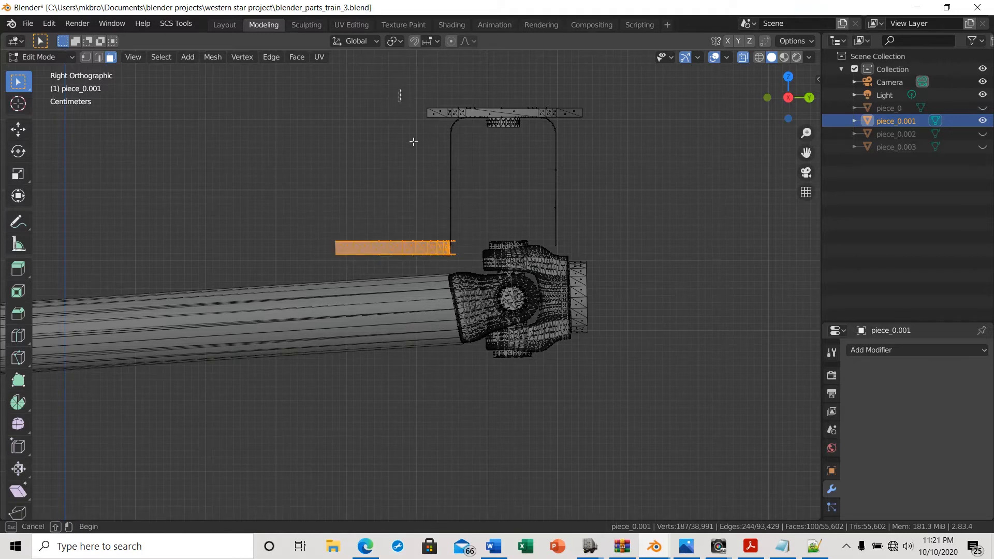
pyautogui.keyDown('shift'); pyautogui.moveTo(400, 89); pyautogui.dragTo(601, 221); pyautogui.keyUp('shift')
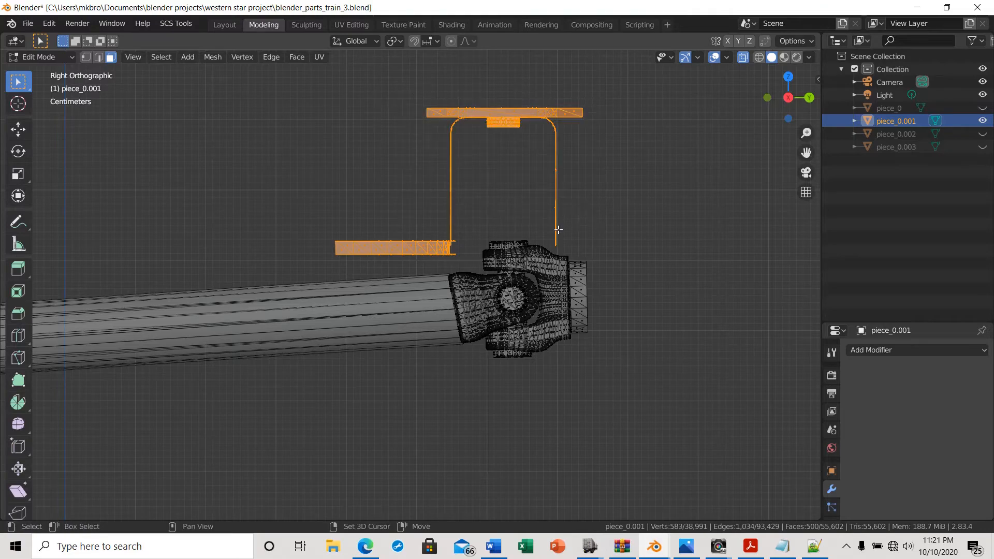
pyautogui.keyDown('shift'); pyautogui.moveTo(540, 207); pyautogui.dragTo(573, 240); pyautogui.keyUp('shift')
# Delete the selected bracket vertices
pyautogui.scroll(5, 578, 239)
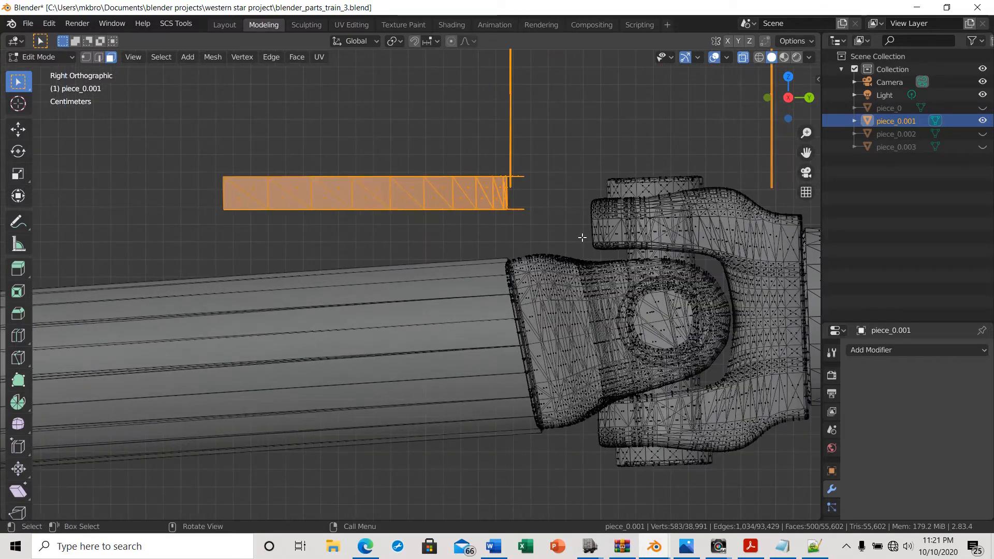
pyautogui.keyDown('shift'); pyautogui.moveTo(511, 242); pyautogui.dragTo(314, 223, button='middle'); pyautogui.keyUp('shift')
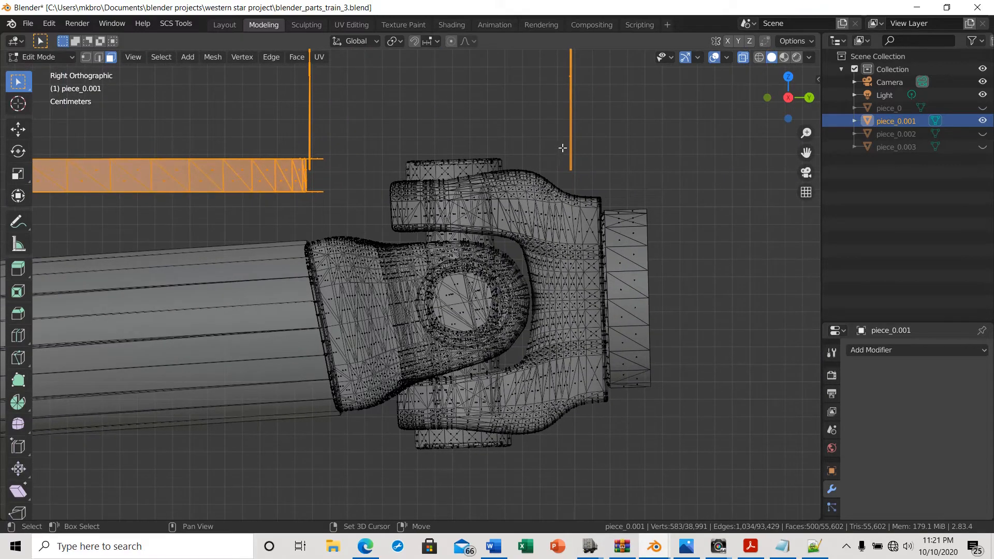
pyautogui.moveTo(599, 167); pyautogui.dragTo(654, 167, button='middle')
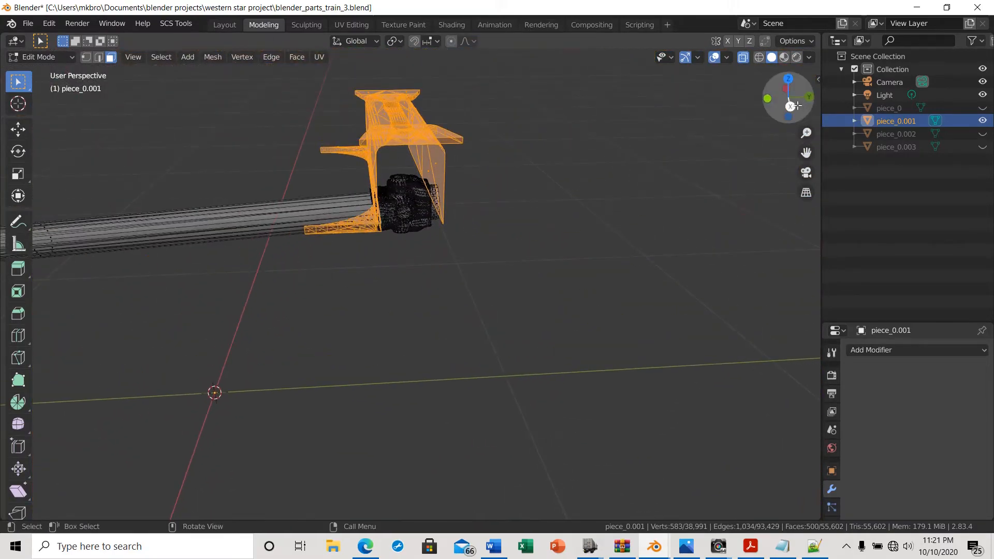
pyautogui.click(790, 106)
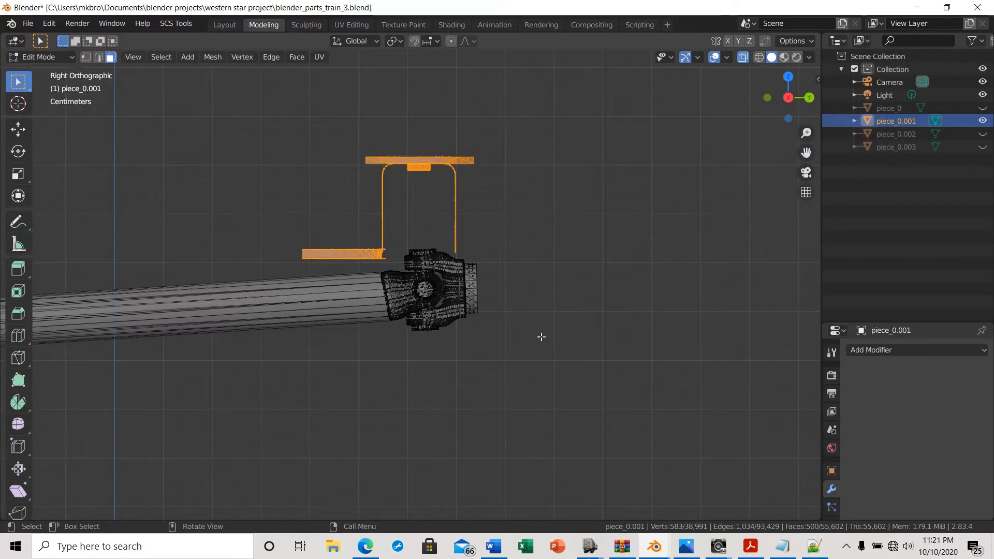
pyautogui.press('x')
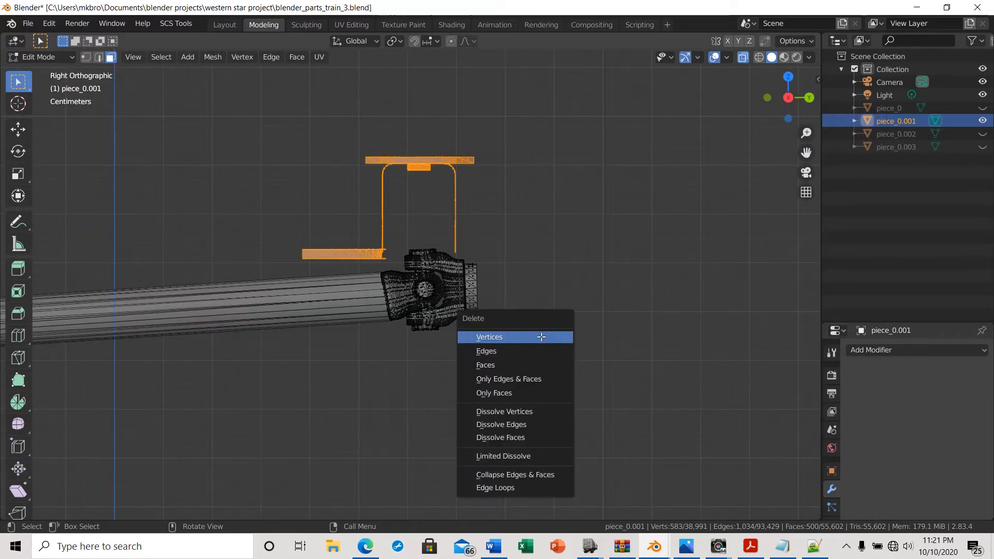
pyautogui.click(490, 337)
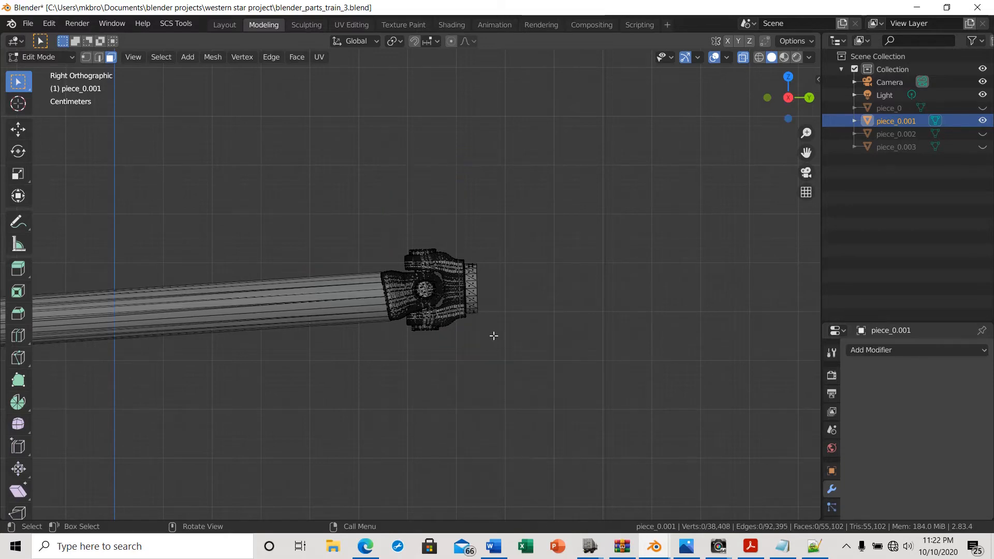
# Turn off X-ray and inspect the remaining driveshaft and universal joint from several angles
pyautogui.moveTo(493, 337); pyautogui.dragTo(530, 350, button='middle')
pyautogui.scroll(6, 288, 293)
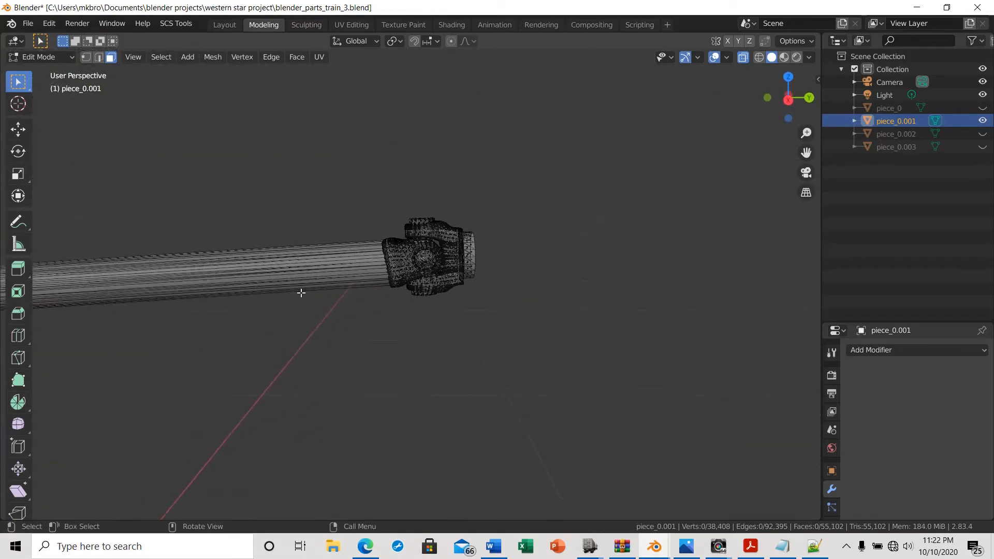
pyautogui.scroll(1, 314, 291)
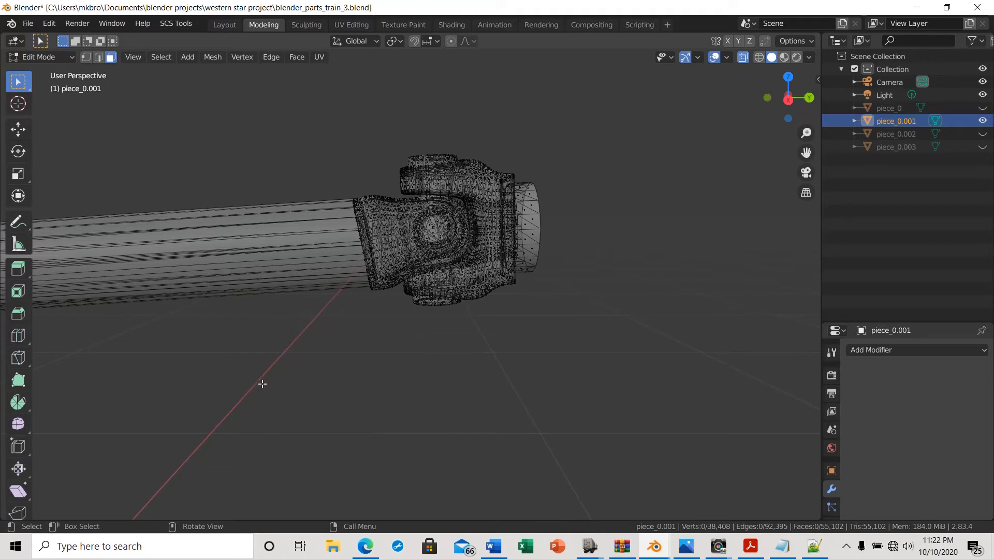
pyautogui.click(743, 57)
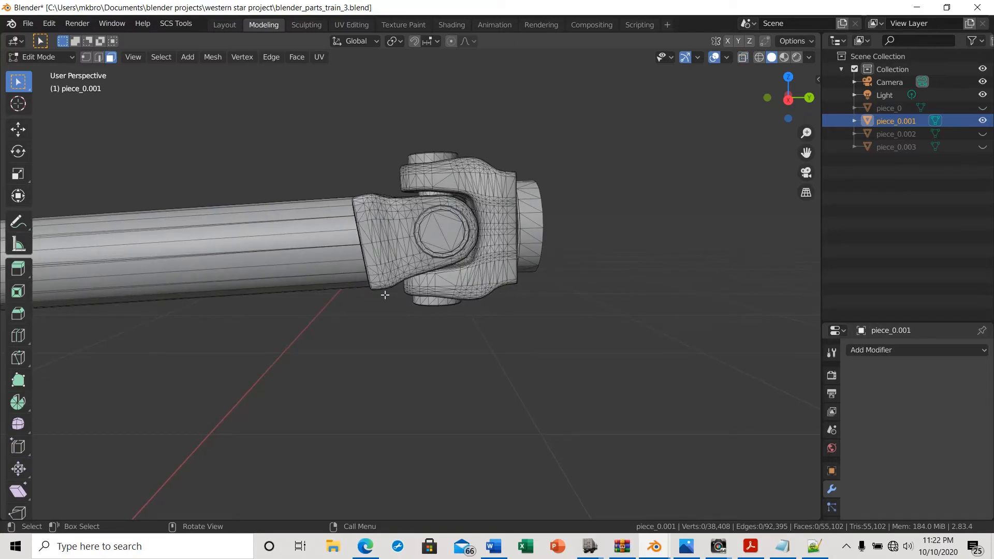
pyautogui.keyDown('shift'); pyautogui.moveTo(274, 431); pyautogui.dragTo(458, 421, button='middle'); pyautogui.keyUp('shift')
pyautogui.keyDown('shift'); pyautogui.moveTo(358, 431); pyautogui.dragTo(812, 410, button='middle'); pyautogui.keyUp('shift')
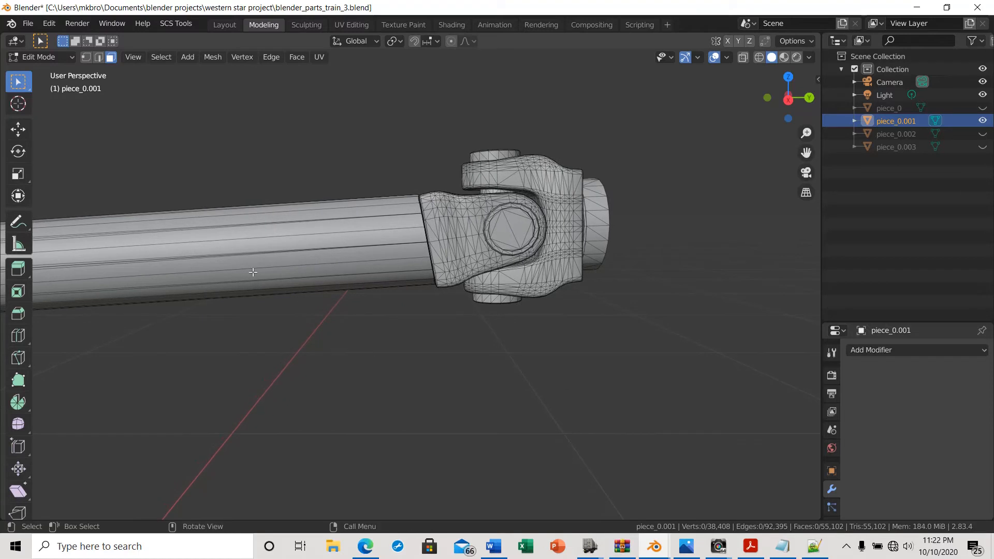
pyautogui.scroll(-6, 254, 406)
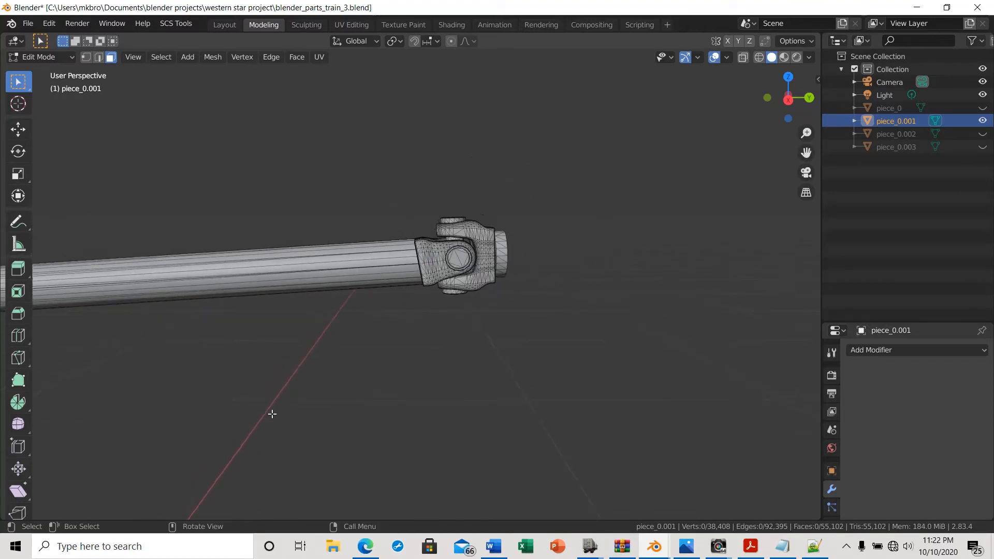
pyautogui.keyDown('shift'); pyautogui.moveTo(294, 408); pyautogui.dragTo(340, 348, button='middle'); pyautogui.keyUp('shift')
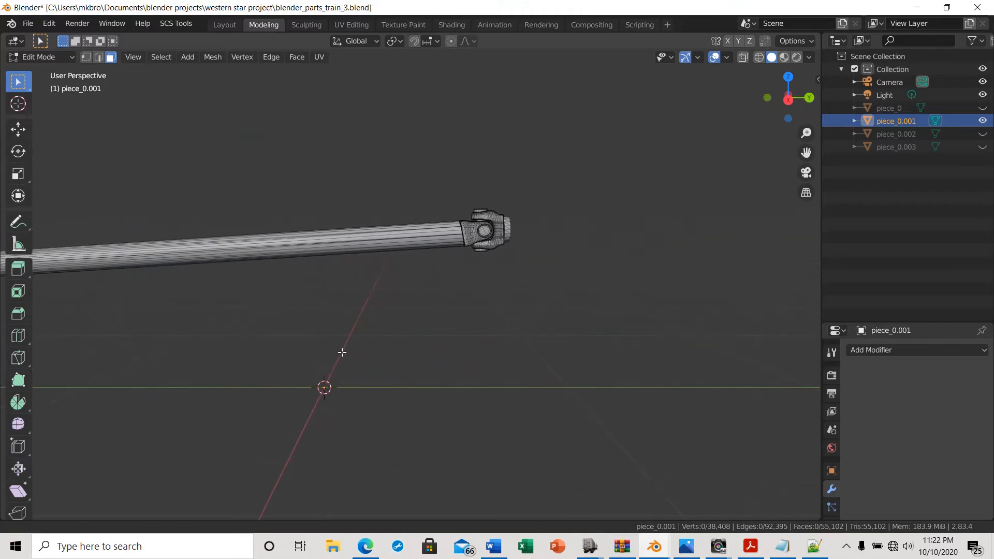
pyautogui.scroll(3, 573, 290)
pyautogui.scroll(1, 571, 289)
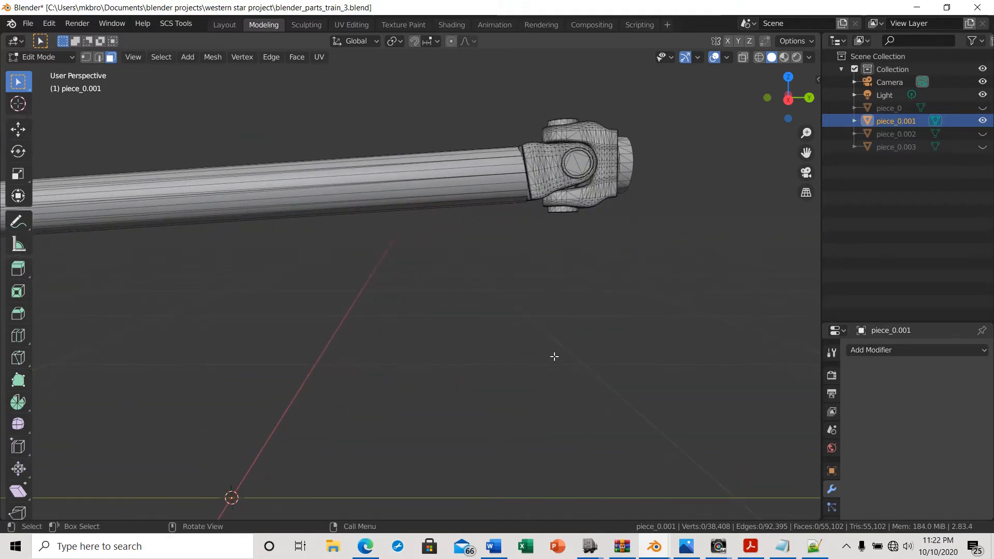
pyautogui.keyDown('shift'); pyautogui.moveTo(535, 362); pyautogui.dragTo(297, 397, button='middle'); pyautogui.keyUp('shift')
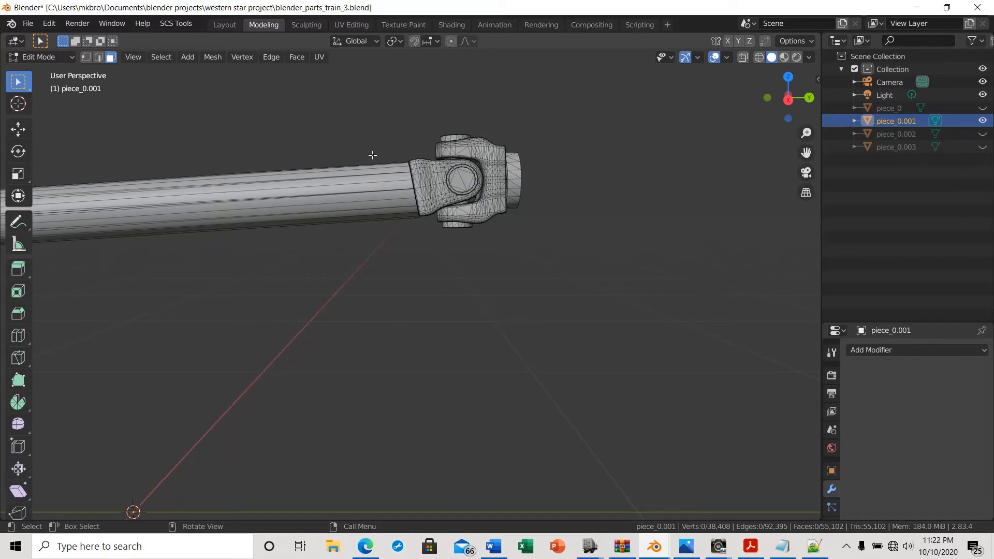
pyautogui.scroll(2, 377, 155)
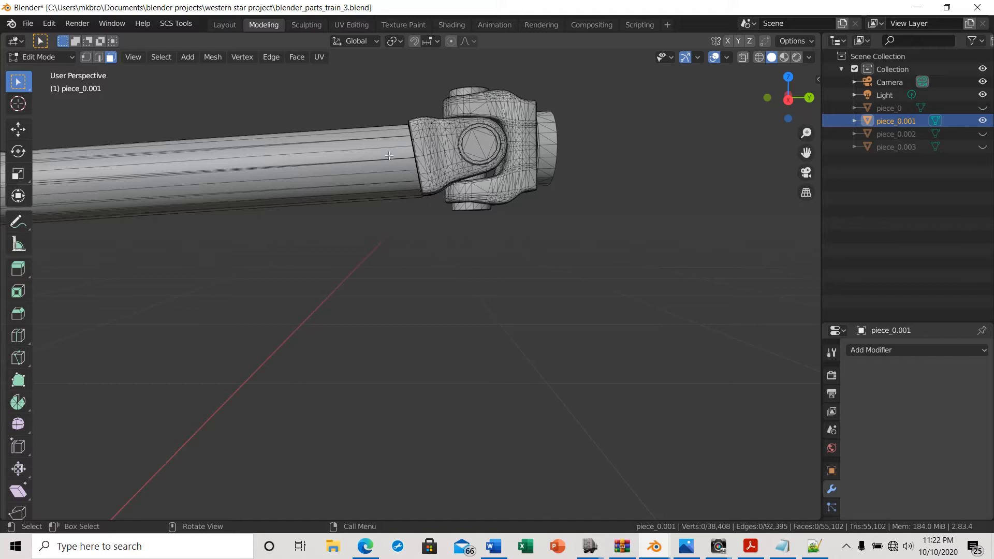
pyautogui.keyDown('shift'); pyautogui.moveTo(334, 368); pyautogui.dragTo(753, 207, button='middle'); pyautogui.keyUp('shift')
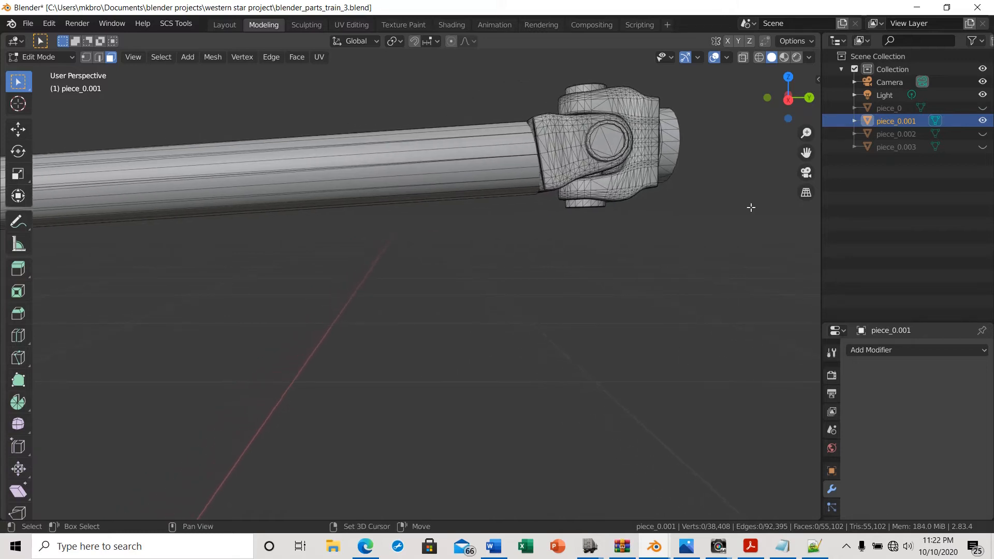
# Turn on X-ray and try box-selecting the driveshaft tube's edges in edge select mode, then deselect
pyautogui.click(741, 58)
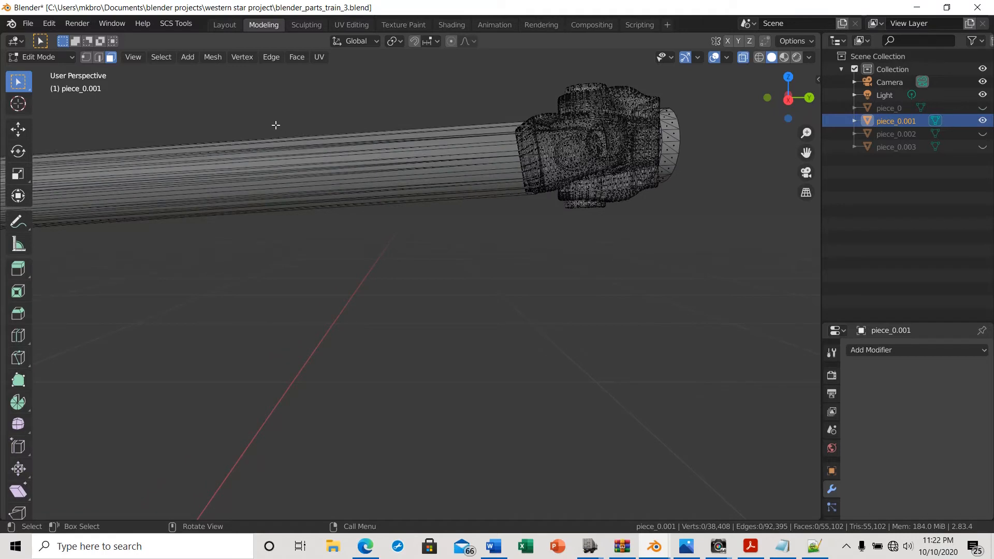
pyautogui.moveTo(273, 123); pyautogui.dragTo(473, 240)
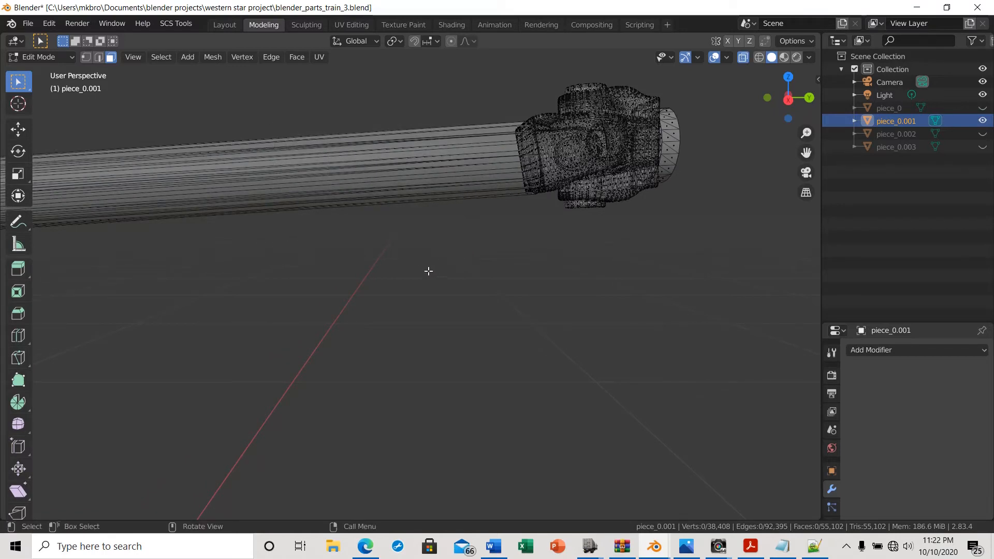
pyautogui.click(96, 58)
pyautogui.moveTo(176, 121); pyautogui.dragTo(468, 251)
pyautogui.moveTo(446, 264); pyautogui.dragTo(147, 412, button='middle')
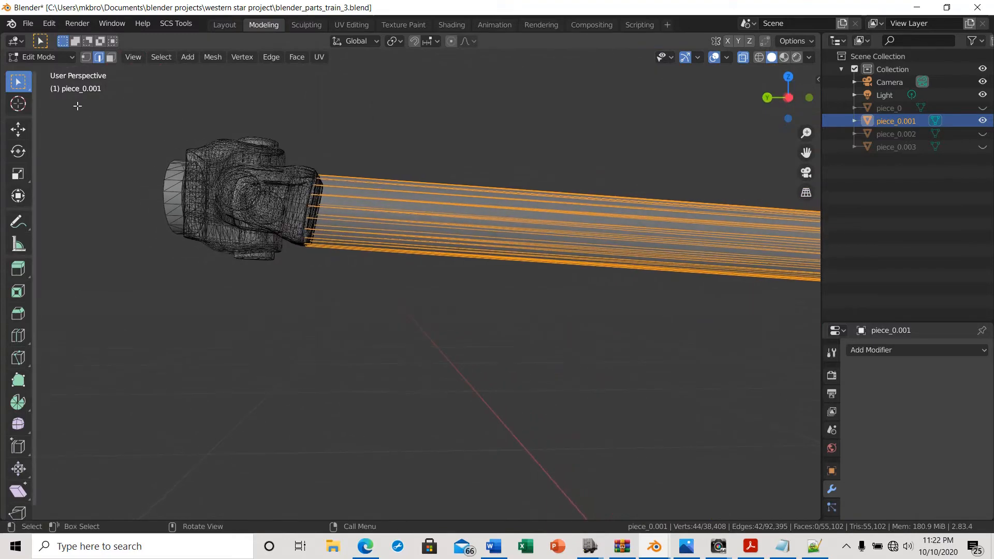
pyautogui.click(125, 141)
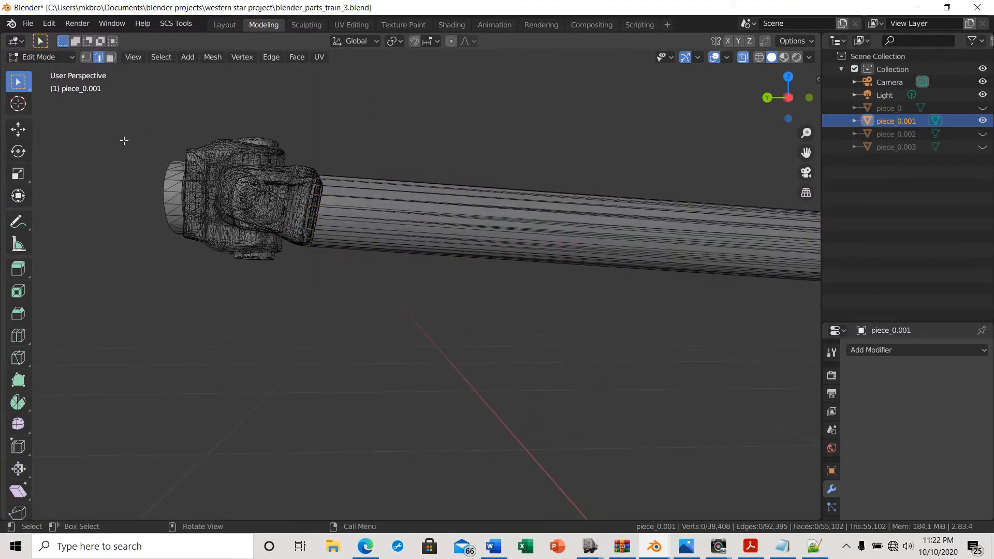
# Switch to face select mode and box-select faces along the driveshaft tube
pyautogui.click(111, 58)
pyautogui.moveTo(454, 152); pyautogui.dragTo(646, 315)
pyautogui.moveTo(481, 135); pyautogui.dragTo(769, 316)
pyautogui.moveTo(339, 152); pyautogui.dragTo(632, 310)
pyautogui.moveTo(632, 311); pyautogui.dragTo(181, 273, button='middle')
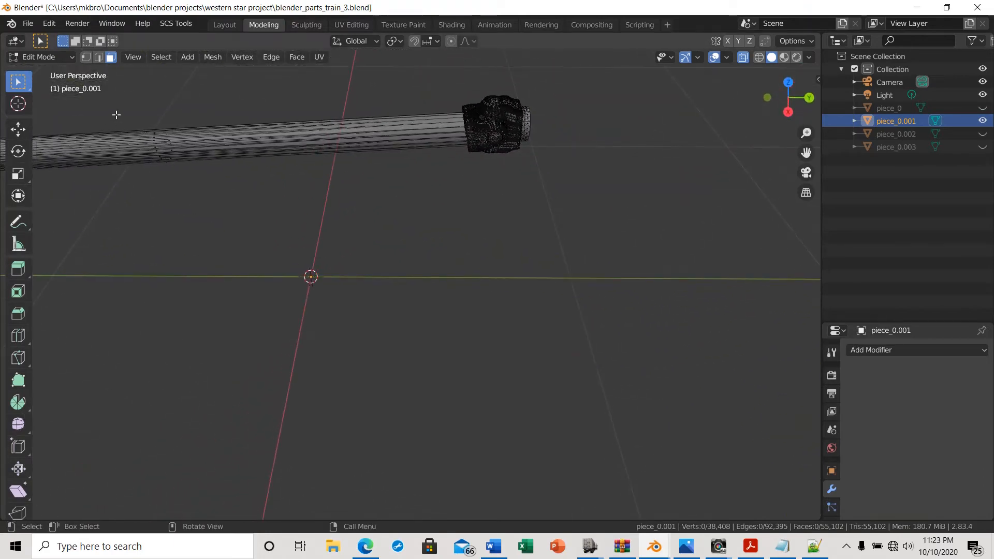
pyautogui.moveTo(116, 115); pyautogui.dragTo(275, 217)
pyautogui.moveTo(178, 291); pyautogui.dragTo(154, 230, button='middle')
pyautogui.press('Escape')
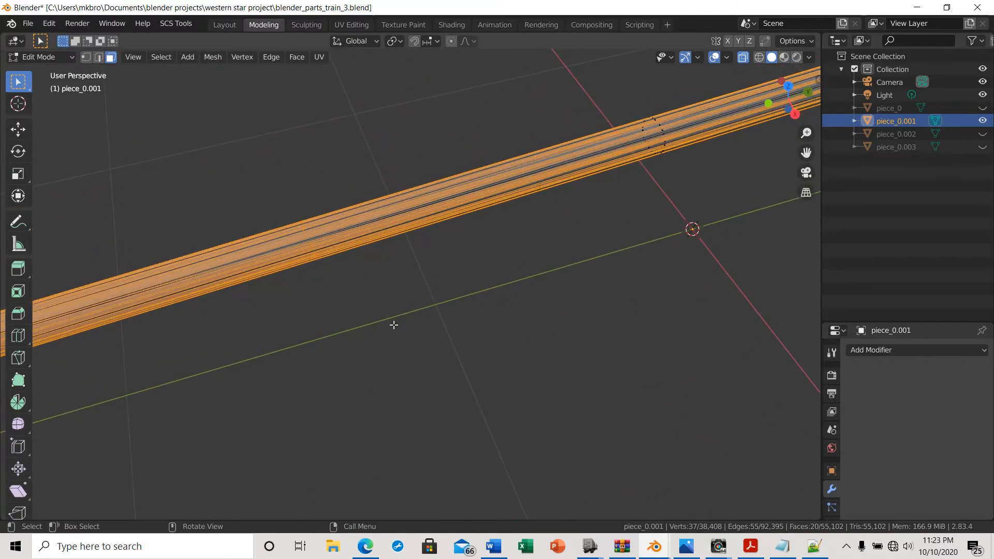
# Box-select additional faces along the driveshaft tube to extend the selection
pyautogui.moveTo(337, 380); pyautogui.dragTo(508, 188, button='middle')
pyautogui.press('b')
pyautogui.moveTo(601, 130); pyautogui.dragTo(785, 258)
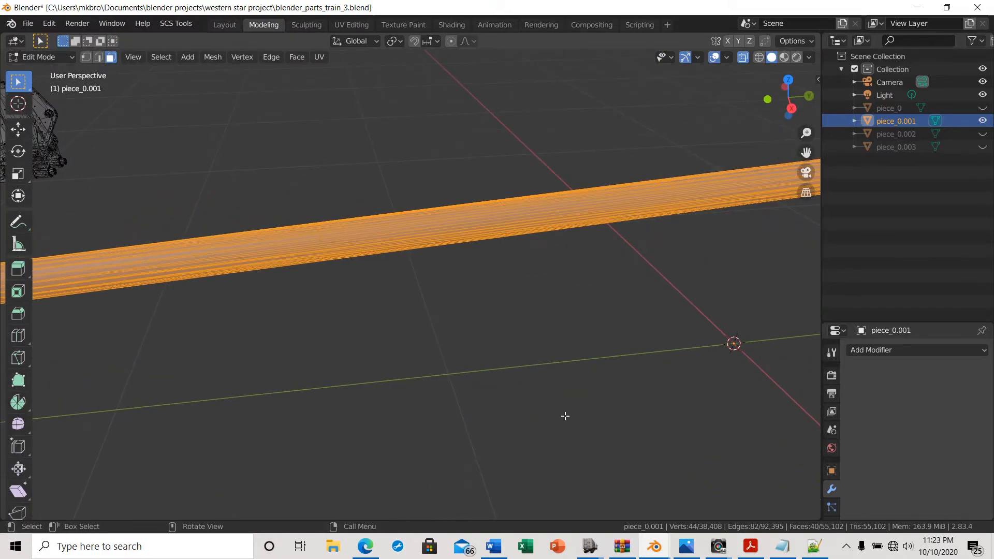
pyautogui.moveTo(563, 415); pyautogui.dragTo(593, 423, button='middle')
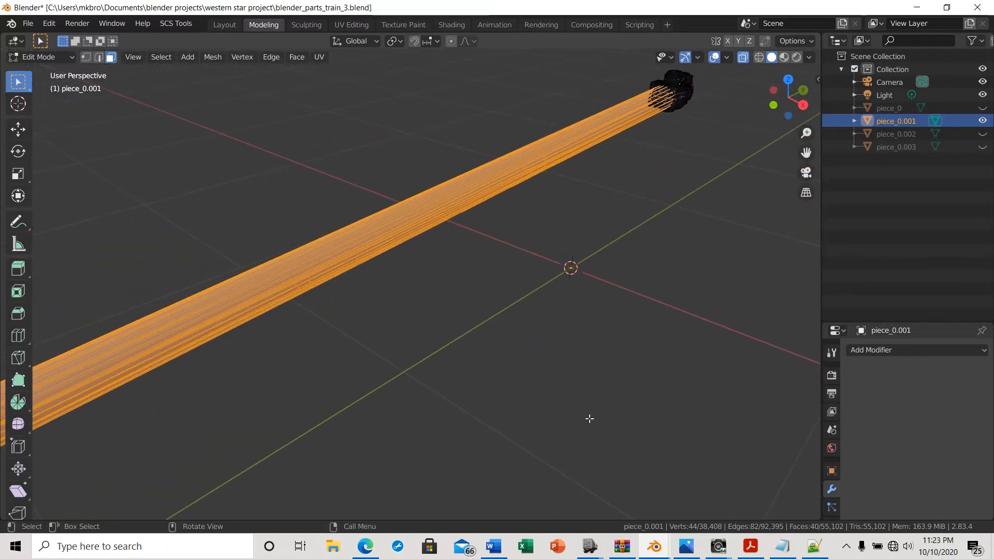
pyautogui.click(803, 105)
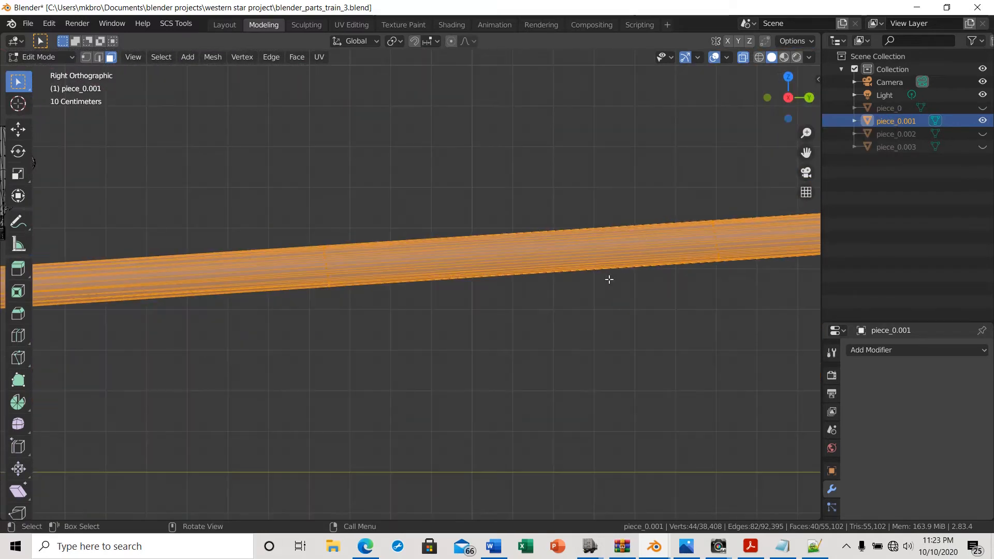
# Duplicate the selected driveshaft tube faces in place and separate the copy into its own object
pyautogui.keyDown('shift'); pyautogui.moveTo(609, 417); pyautogui.dragTo(46, 417, button='middle'); pyautogui.keyUp('shift')
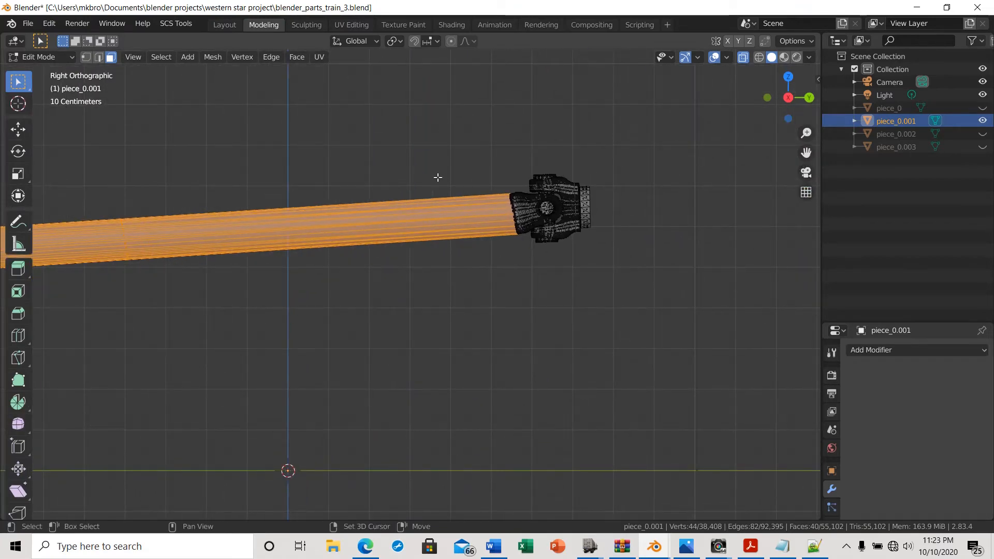
pyautogui.moveTo(437, 177); pyautogui.dragTo(493, 278)
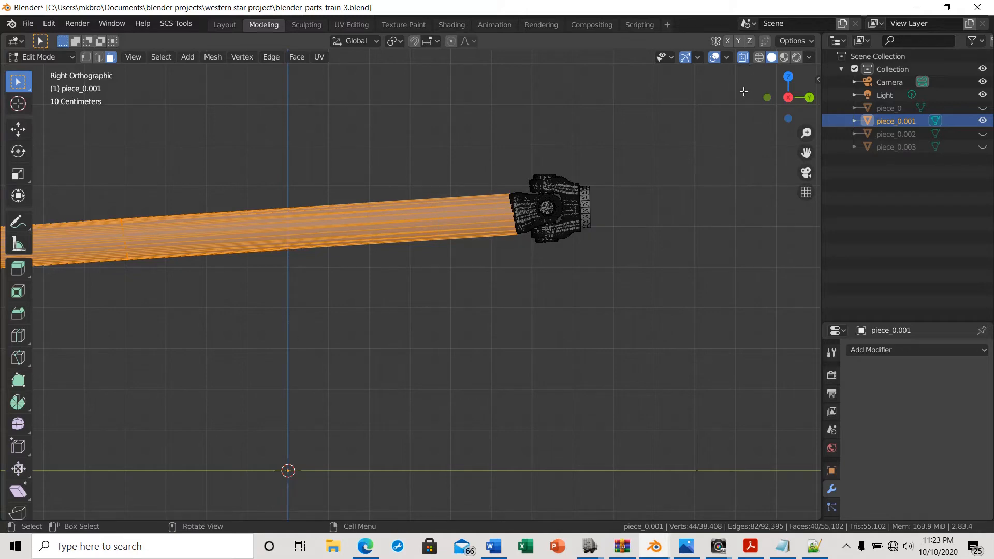
pyautogui.keyDown('shift'); pyautogui.moveTo(282, 404); pyautogui.dragTo(429, 430, button='middle'); pyautogui.keyUp('shift')
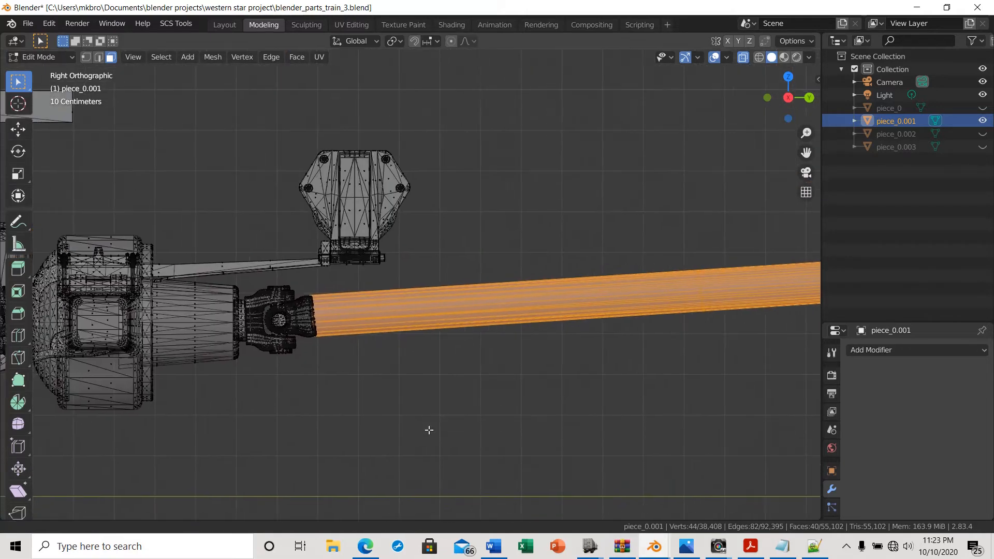
pyautogui.moveTo(330, 283); pyautogui.dragTo(434, 372)
pyautogui.scroll(-3, 398, 409)
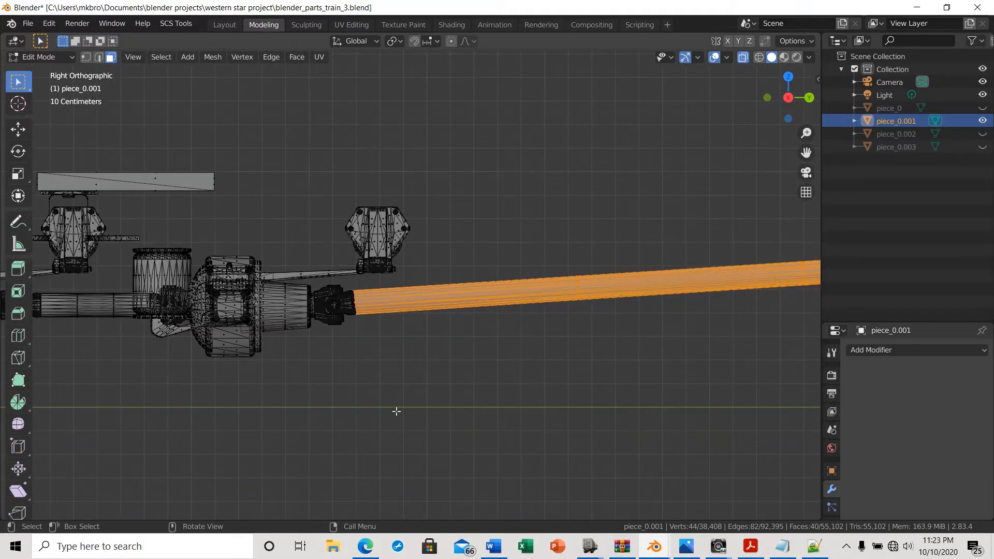
pyautogui.moveTo(397, 411)
pyautogui.mouseDown(button='middle')
pyautogui.moveTo(235, 422)
pyautogui.moveTo(355, 437)
pyautogui.moveTo(468, 410)
pyautogui.moveTo(400, 418)
pyautogui.mouseUp(button='middle')
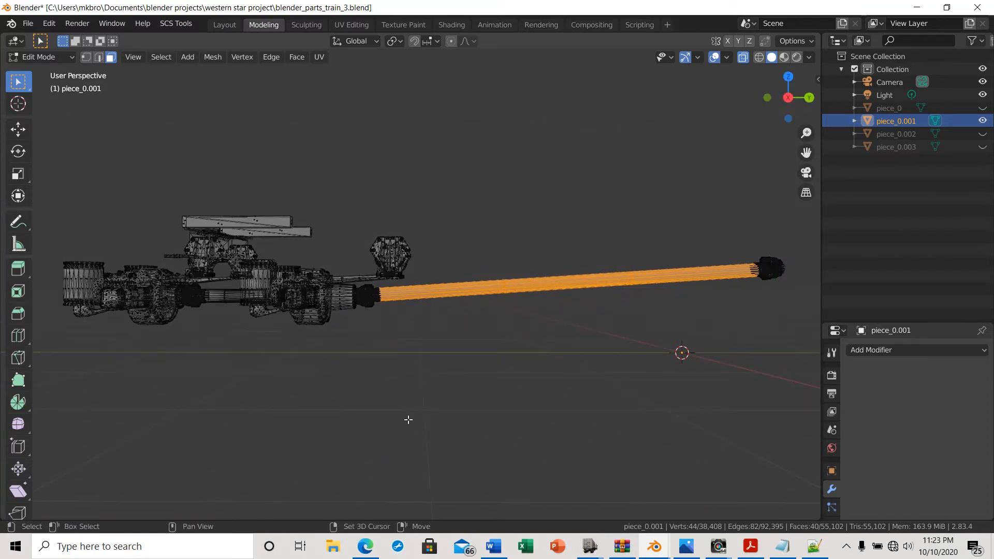
pyautogui.hotkey('shift', 'd')
pyautogui.rightClick(407, 419)
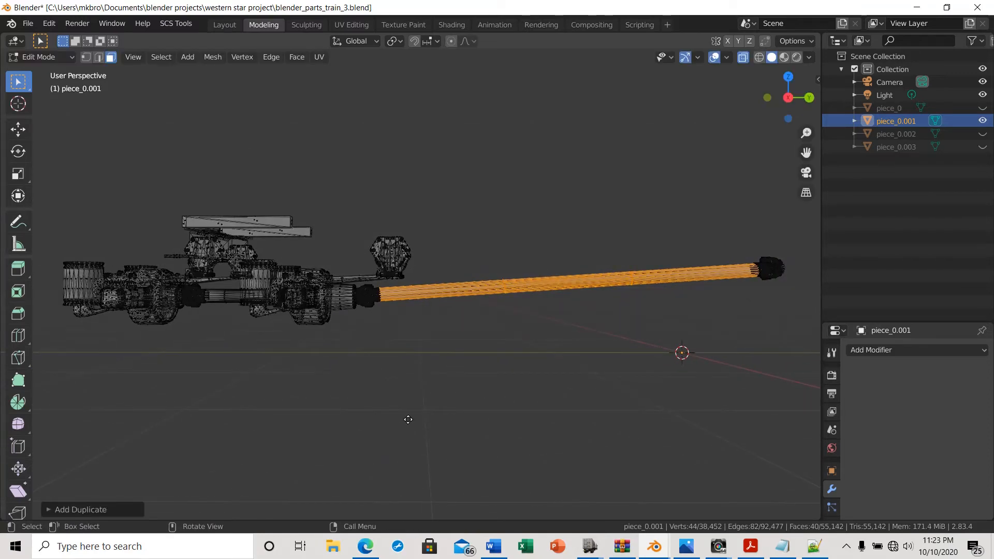
pyautogui.press('p')
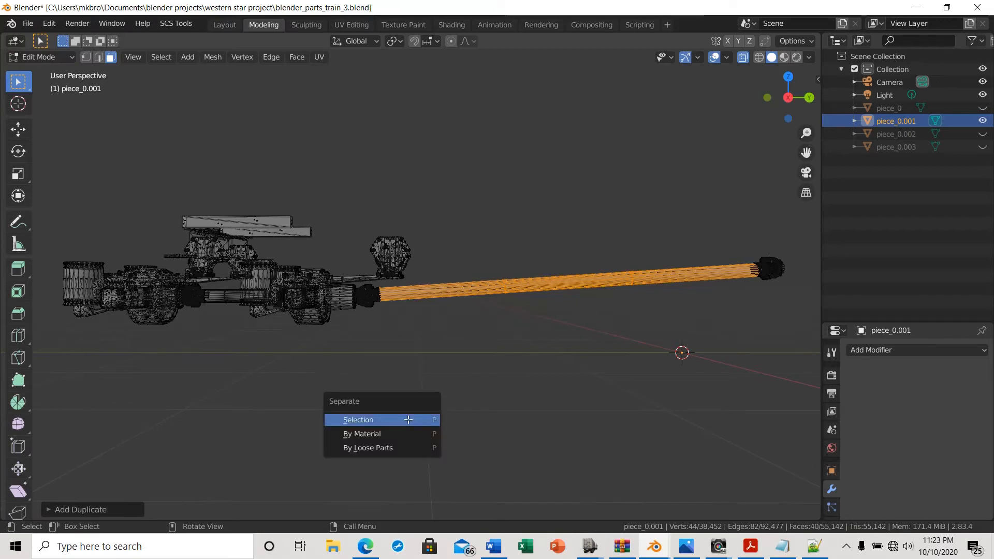
pyautogui.click(408, 420)
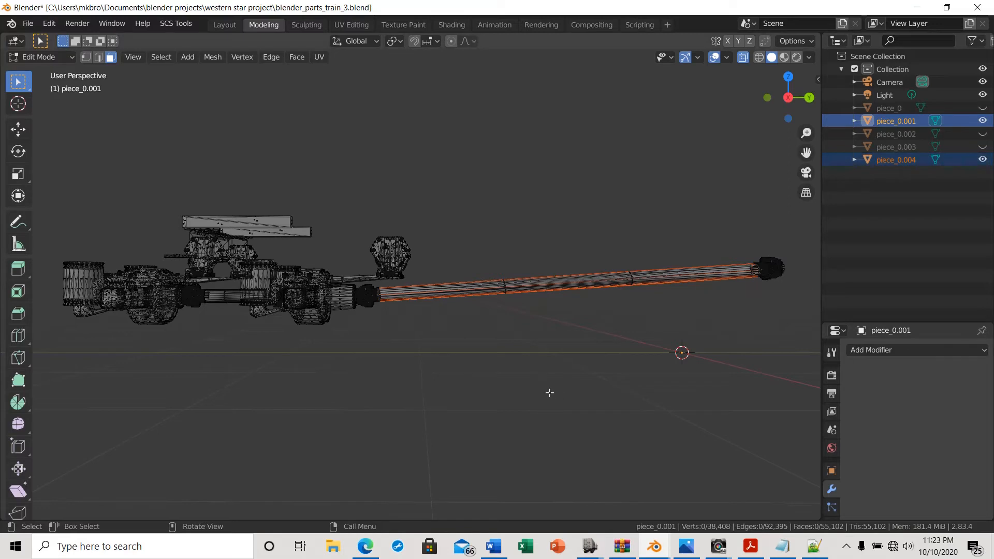
# Hide piece_0.001, make piece_0.004 the active object in Object Mode and inspect the separated tube
pyautogui.scroll(3, 549, 393)
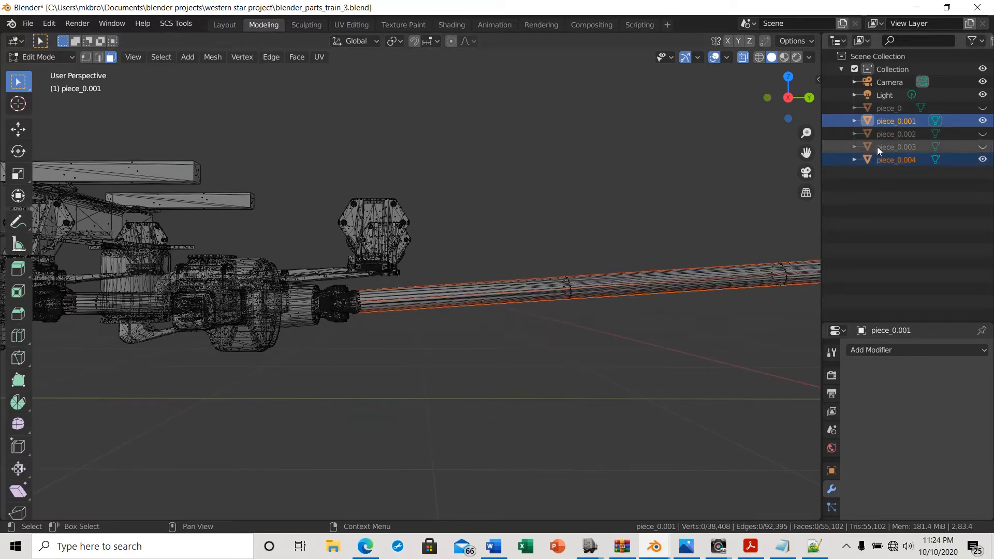
pyautogui.click(873, 170)
pyautogui.click(887, 159)
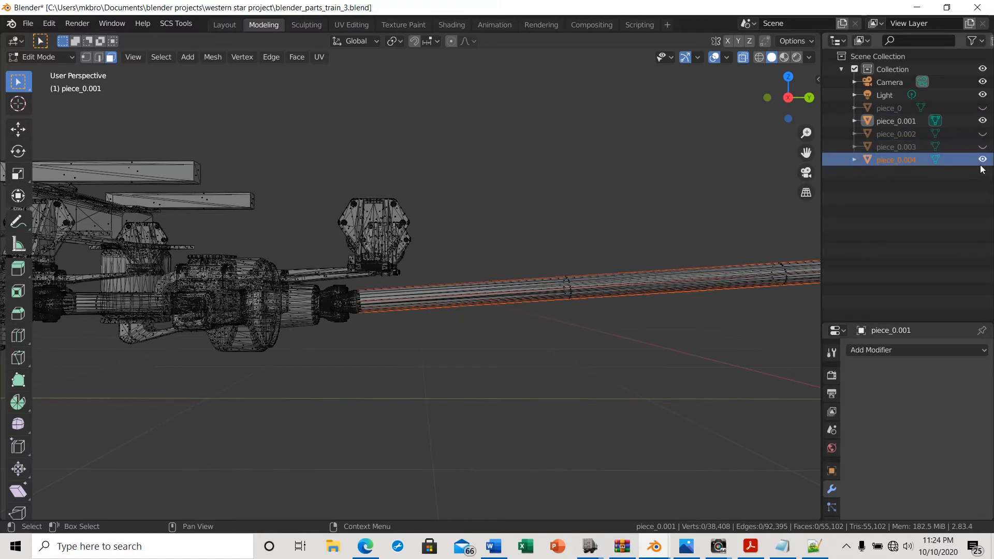
pyautogui.click(983, 120)
pyautogui.scroll(-3, 572, 382)
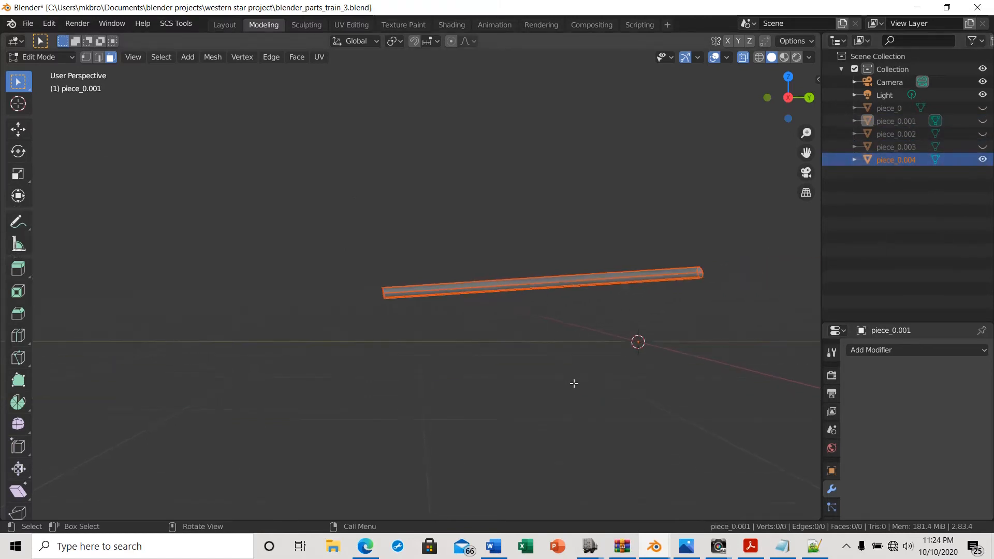
pyautogui.moveTo(572, 381); pyautogui.dragTo(590, 410, button='middle')
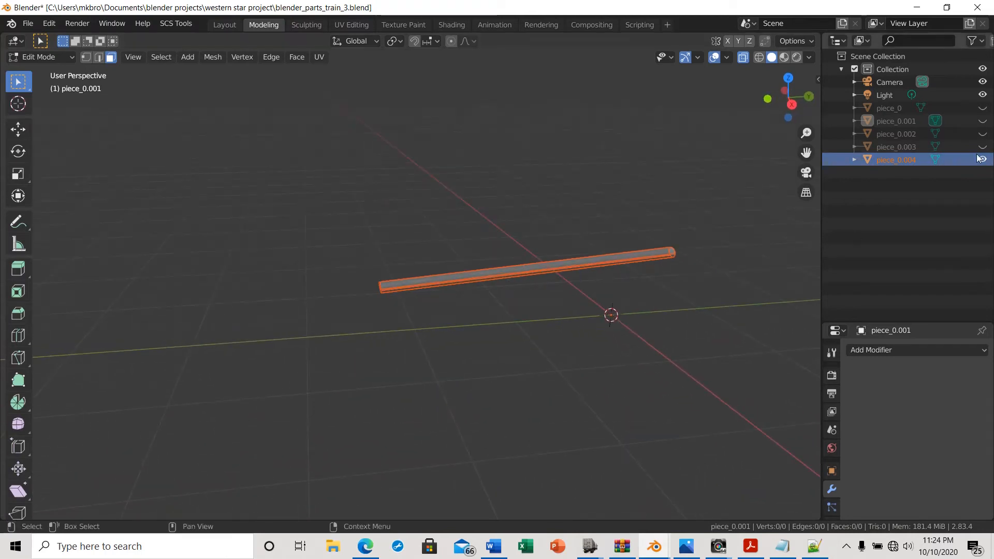
pyautogui.press('Tab')
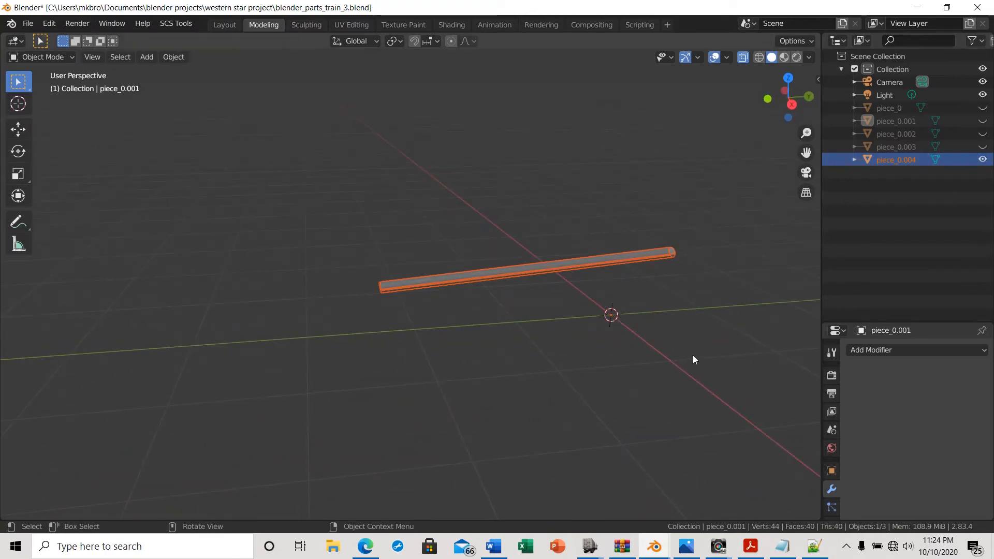
pyautogui.click(935, 160)
pyautogui.press('Tab')
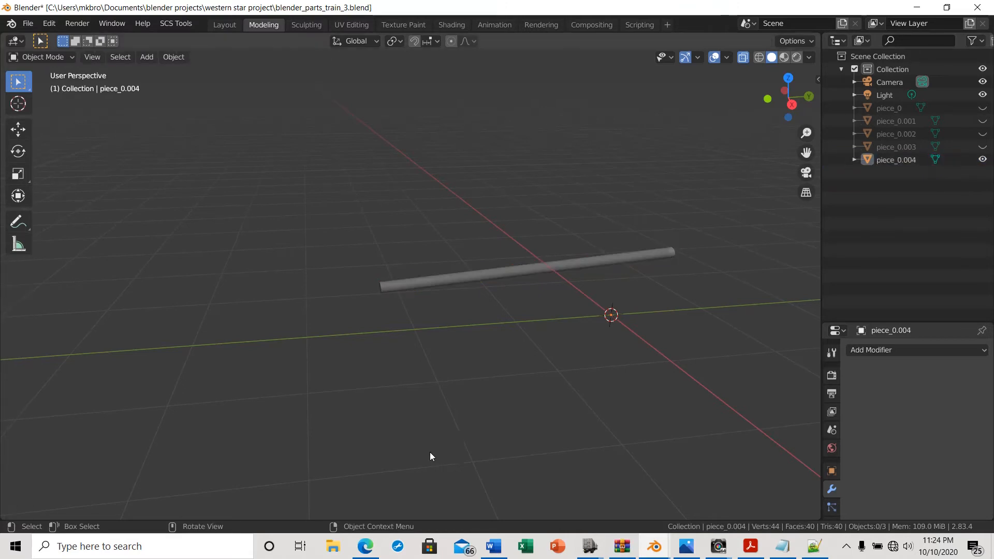
pyautogui.moveTo(430, 452); pyautogui.dragTo(652, 409, button='middle')
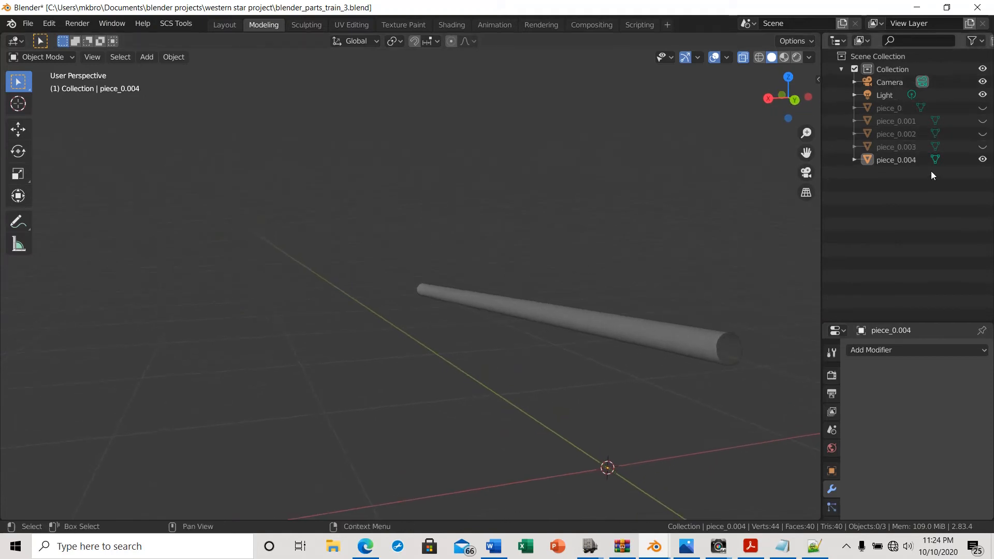
# Hide piece_0.004, briefly show and hide piece_0, and make piece_0.001 visible again
pyautogui.click(982, 160)
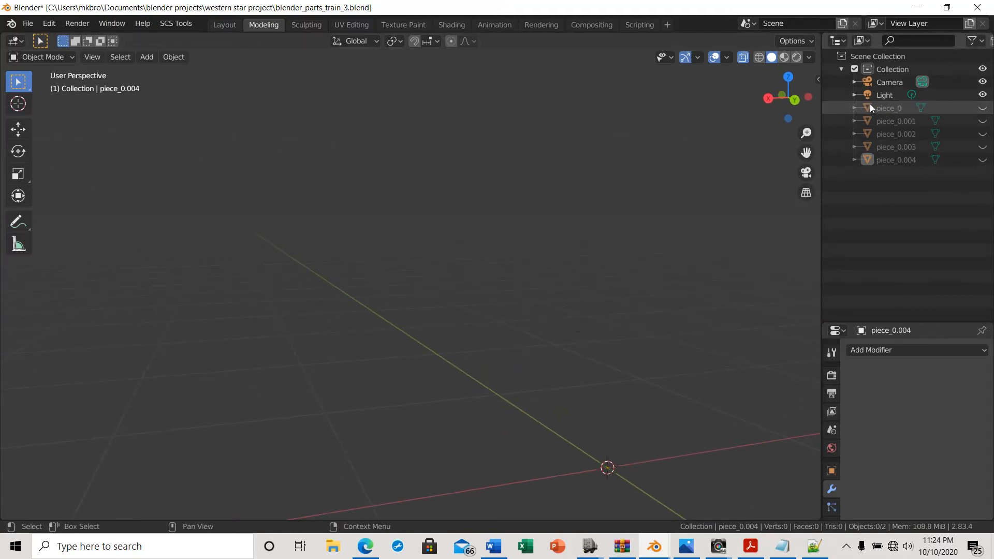
pyautogui.click(982, 110)
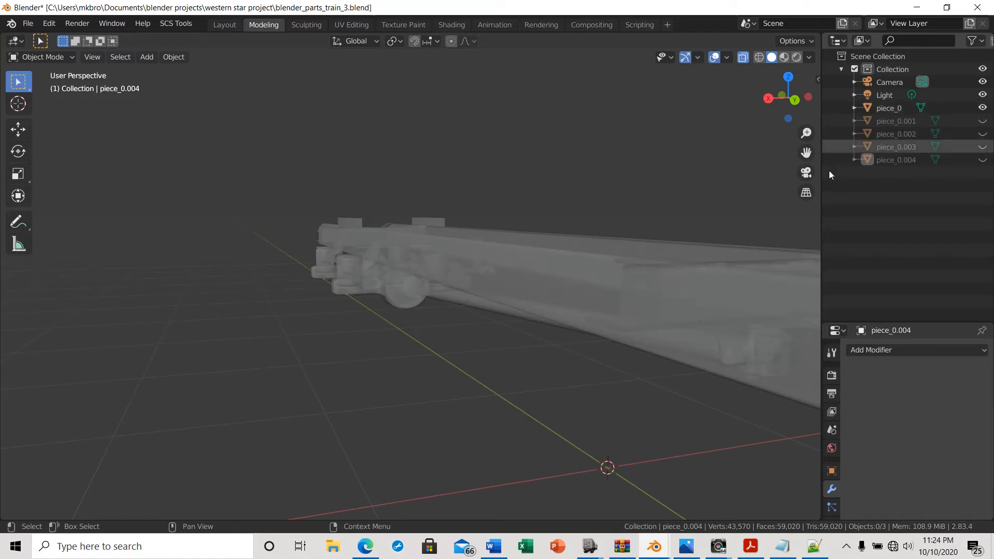
pyautogui.scroll(-5, 595, 334)
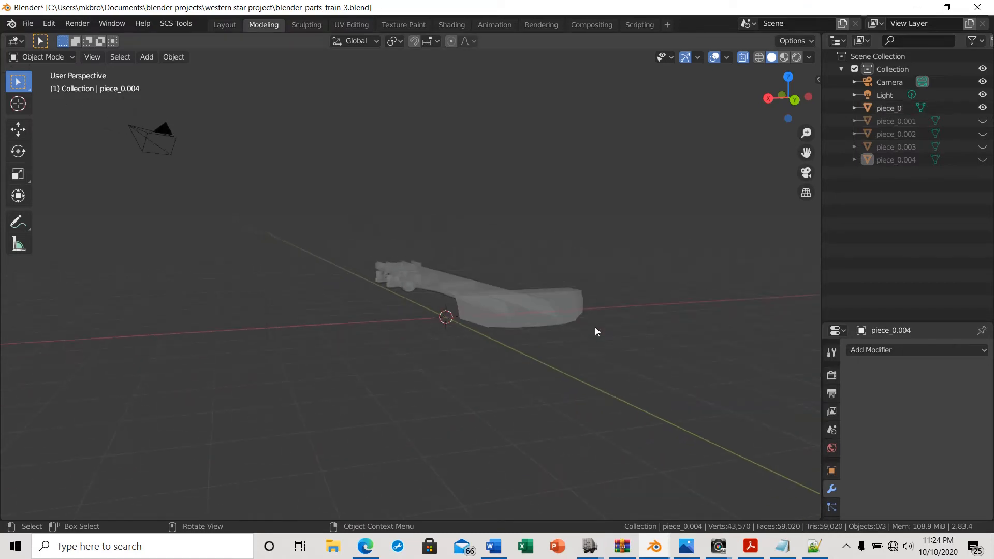
pyautogui.scroll(2, 595, 327)
pyautogui.click(983, 108)
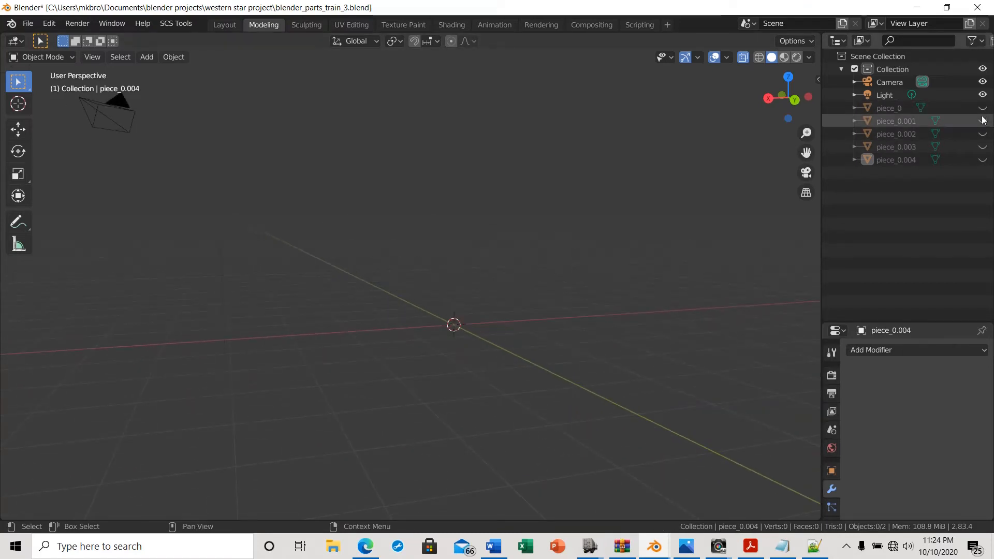
pyautogui.click(983, 120)
pyautogui.scroll(7, 472, 393)
pyautogui.moveTo(481, 400); pyautogui.dragTo(533, 399, button='middle')
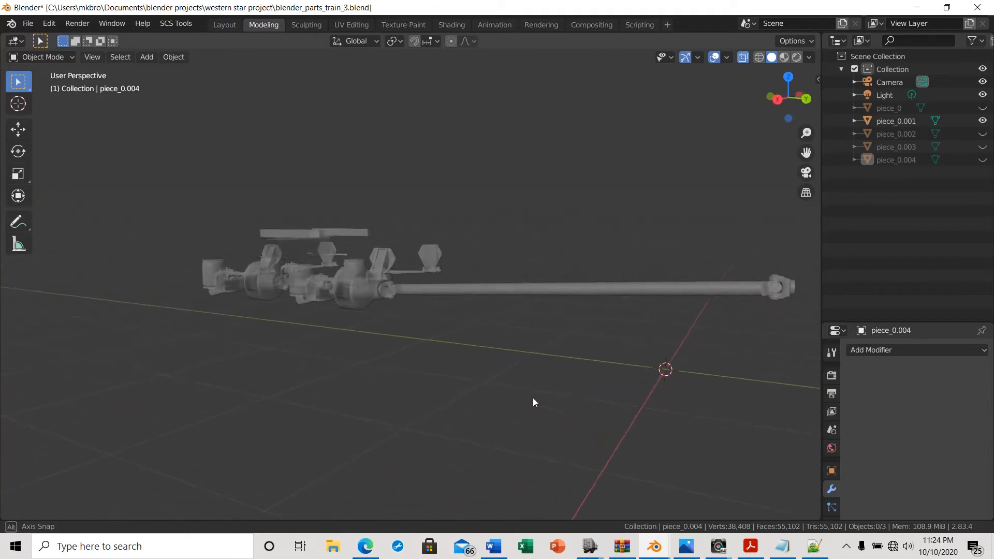
# Turn off X-ray, select piece_0.001 on the chassis and enter Edit Mode
pyautogui.click(742, 58)
pyautogui.scroll(5, 482, 363)
pyautogui.moveTo(483, 362); pyautogui.dragTo(536, 353, button='middle')
pyautogui.click(541, 290)
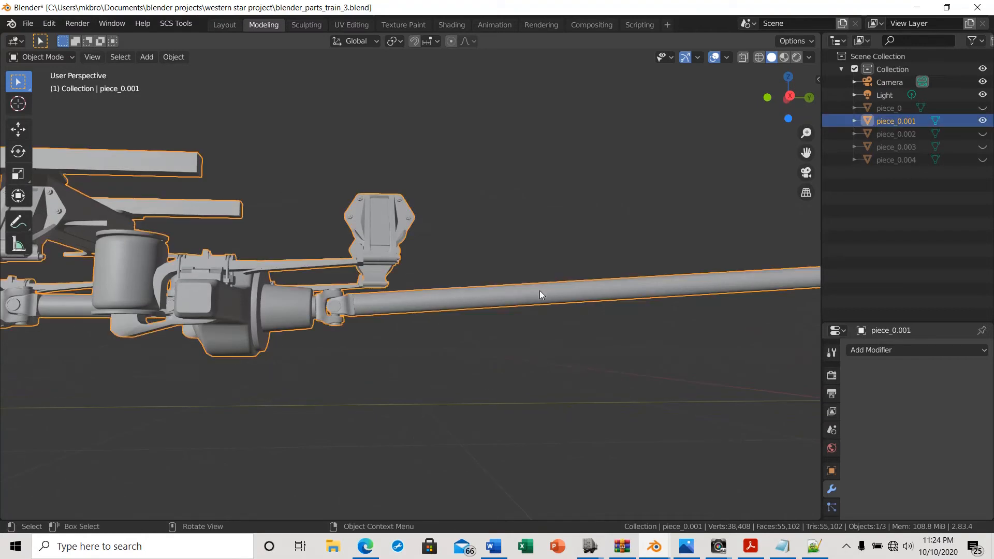
pyautogui.press('Tab')
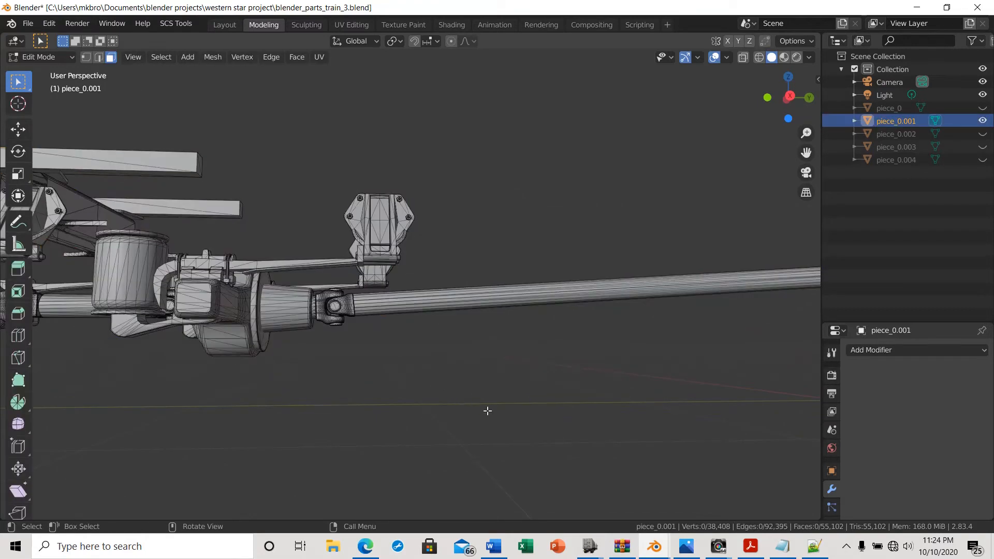
# Turn on X-ray, box-select the driveshaft tube's faces in piece_0.001 and delete their vertices
pyautogui.moveTo(491, 408); pyautogui.dragTo(372, 408, button='middle')
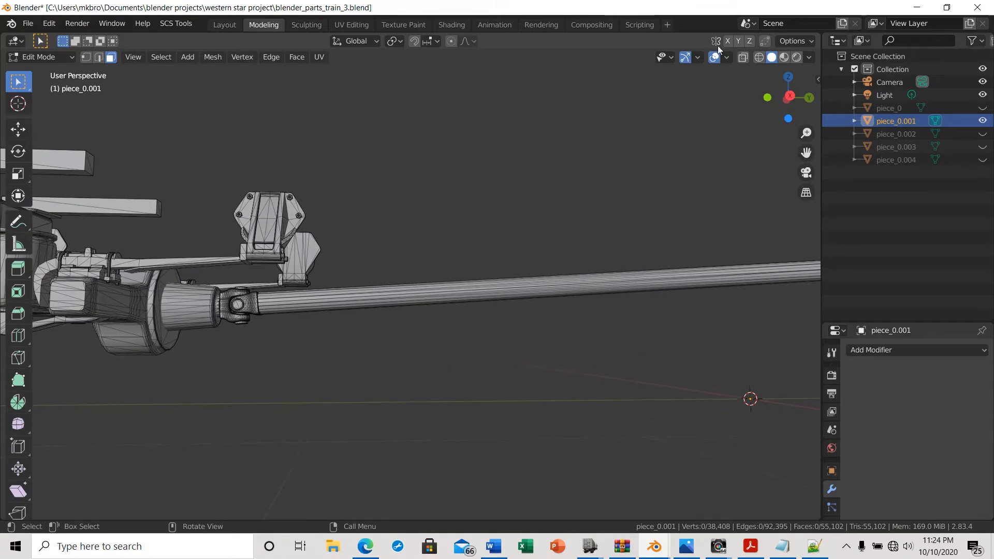
pyautogui.click(742, 57)
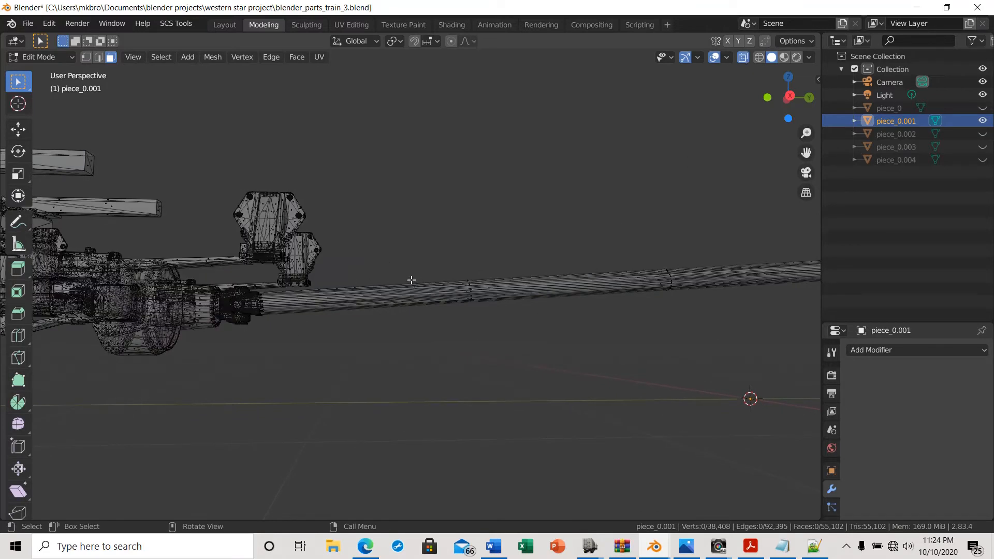
pyautogui.moveTo(403, 263); pyautogui.dragTo(679, 322)
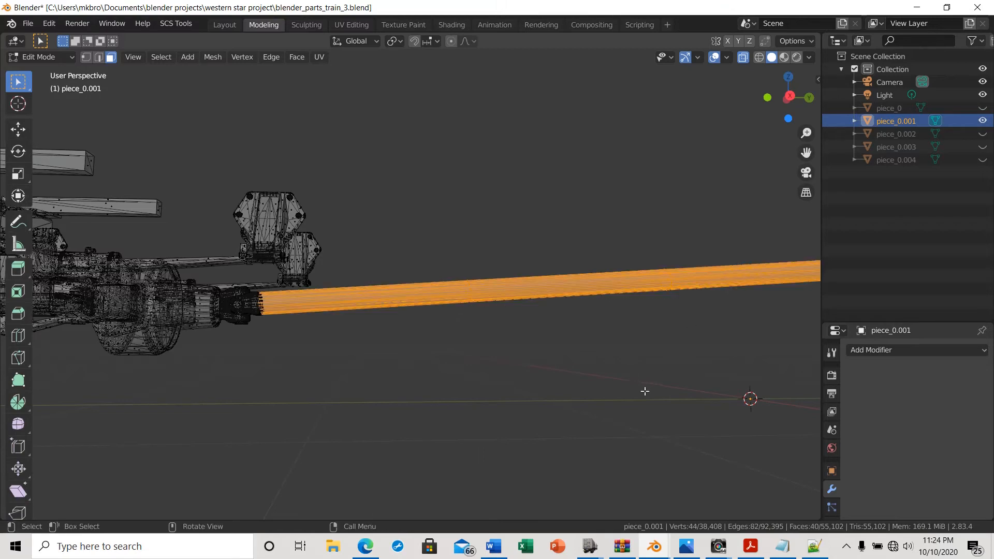
pyautogui.keyDown('shift'); pyautogui.moveTo(646, 384); pyautogui.dragTo(337, 382, button='middle'); pyautogui.keyUp('shift')
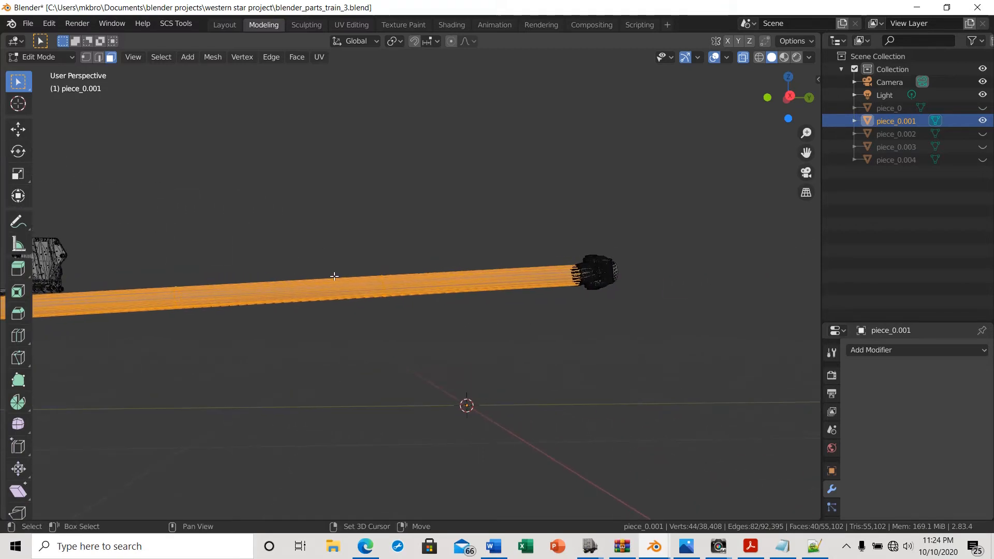
pyautogui.keyDown('shift'); pyautogui.moveTo(346, 223); pyautogui.dragTo(564, 327); pyautogui.keyUp('shift')
pyautogui.scroll(-4, 530, 415)
pyautogui.moveTo(377, 436); pyautogui.dragTo(368, 419, button='middle')
pyautogui.press('x')
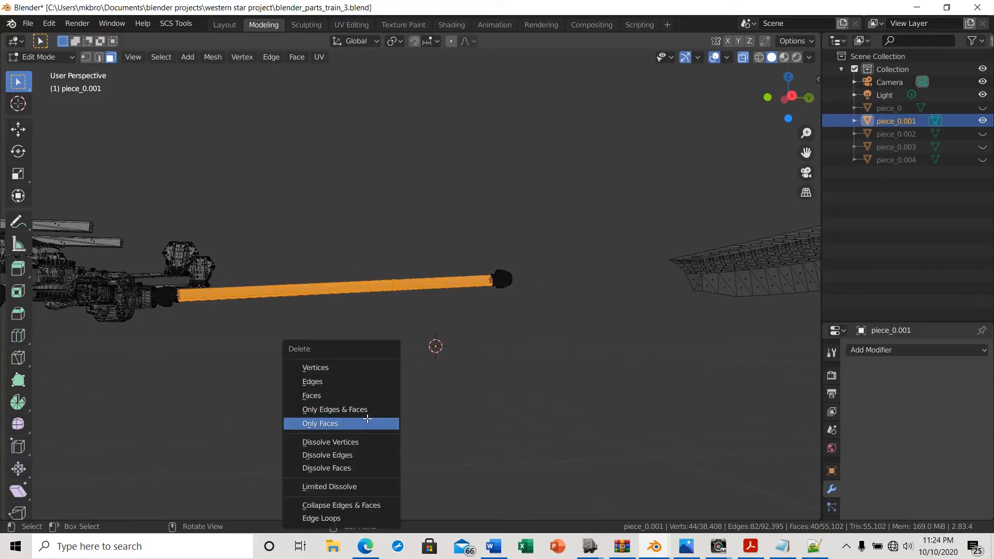
pyautogui.click(325, 368)
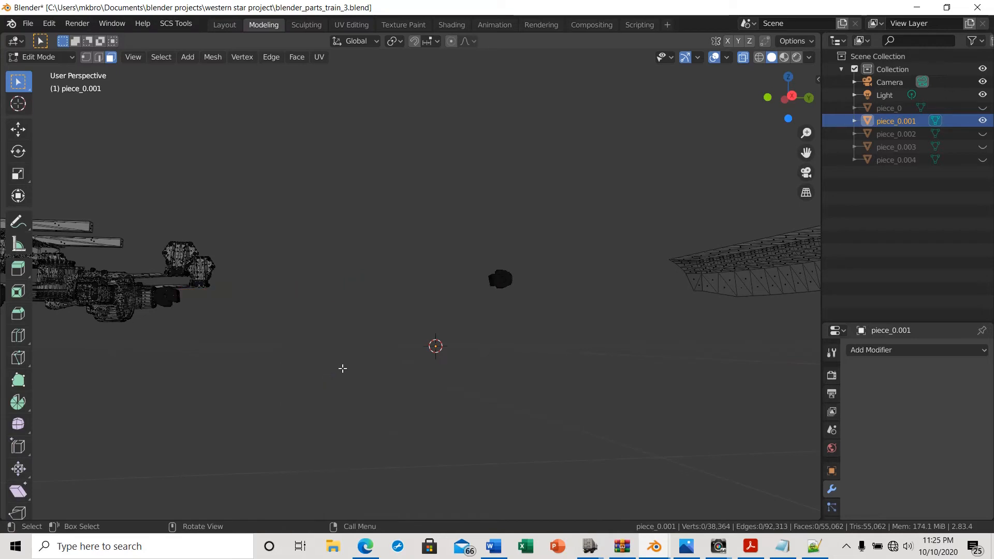
# Box-select the leftover universal joint at the far end of the removed tube
pyautogui.scroll(3, 341, 361)
pyautogui.moveTo(343, 360); pyautogui.dragTo(360, 375, button='middle')
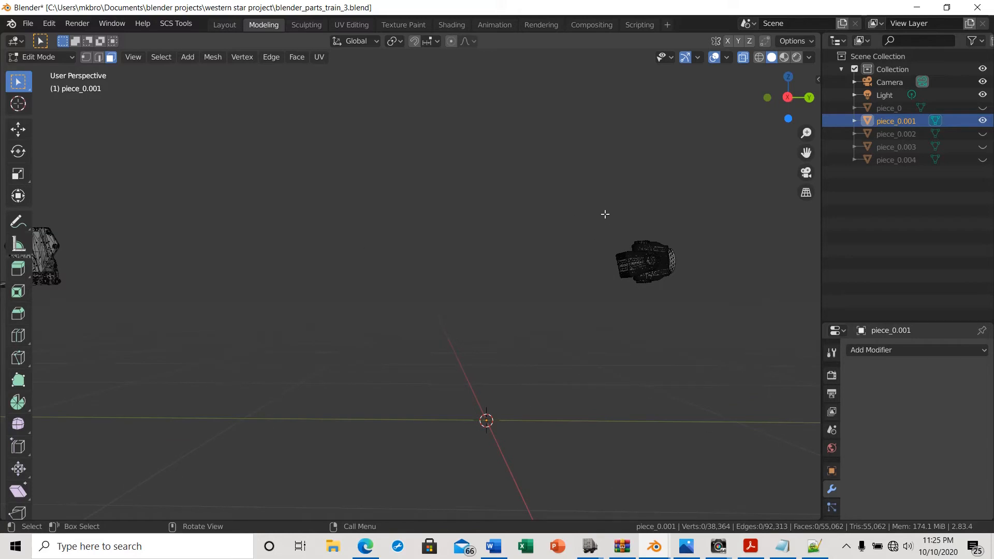
pyautogui.moveTo(605, 214); pyautogui.dragTo(715, 302)
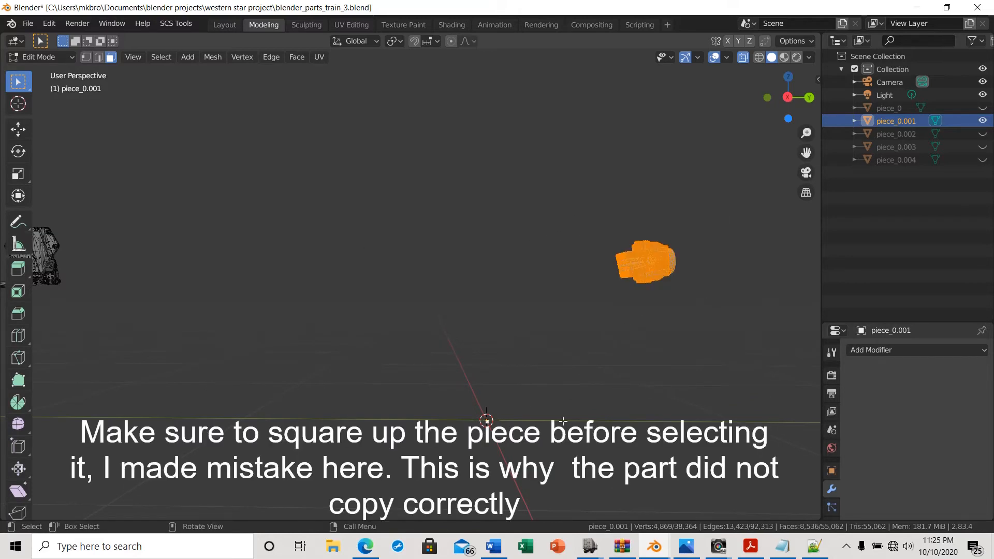
# Add the universal joint at the near end of the driveshaft to the selection
pyautogui.keyDown('shift'); pyautogui.moveTo(377, 369); pyautogui.dragTo(590, 362, button='middle'); pyautogui.keyUp('shift')
pyautogui.scroll(2, 435, 364)
pyautogui.keyDown('shift'); pyautogui.moveTo(210, 422); pyautogui.dragTo(302, 423, button='middle'); pyautogui.keyUp('shift')
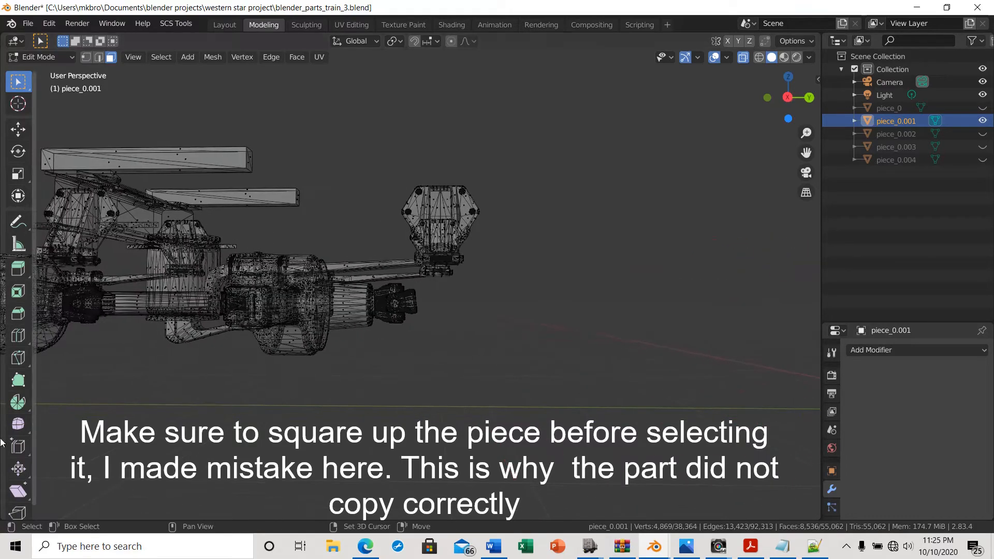
pyautogui.scroll(1, 302, 423)
pyautogui.scroll(4, 302, 424)
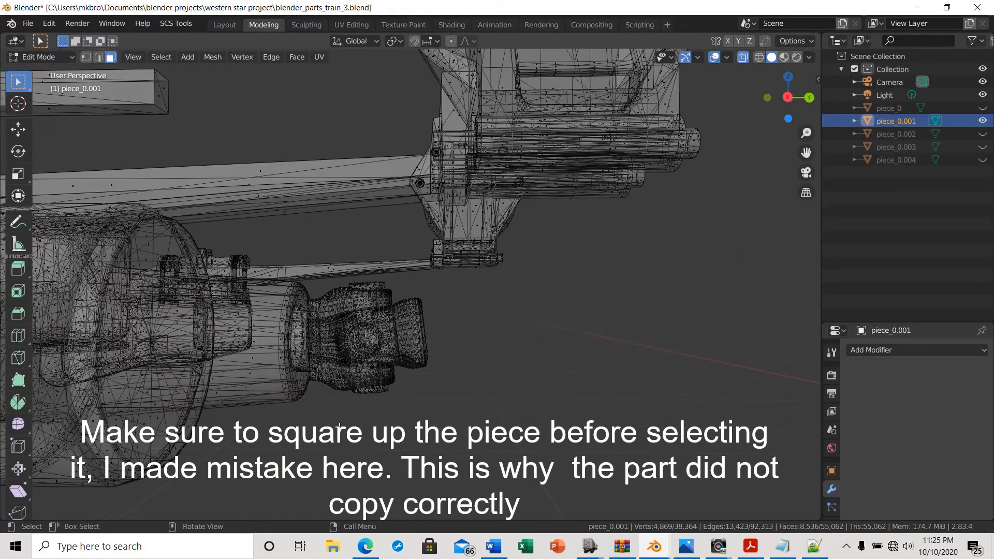
pyautogui.keyDown('shift'); pyautogui.moveTo(314, 421); pyautogui.dragTo(554, 417, button='middle'); pyautogui.keyUp('shift')
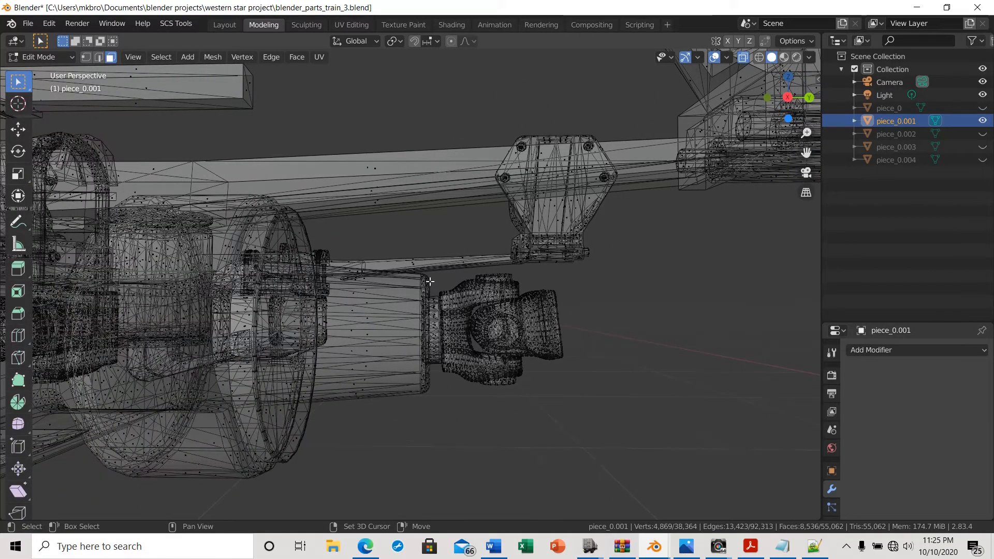
pyautogui.moveTo(450, 363); pyautogui.dragTo(570, 417)
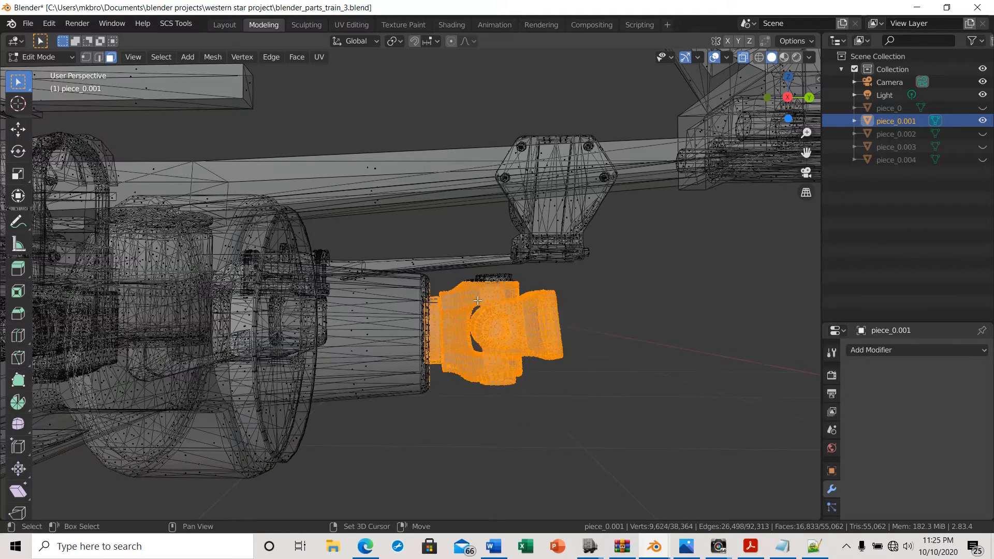
pyautogui.moveTo(469, 270); pyautogui.dragTo(518, 303)
pyautogui.moveTo(585, 413)
pyautogui.mouseDown(button='middle')
pyautogui.moveTo(580, 426)
pyautogui.moveTo(495, 406)
pyautogui.moveTo(479, 424)
pyautogui.moveTo(350, 413)
pyautogui.moveTo(355, 395)
pyautogui.moveTo(335, 361)
pyautogui.moveTo(377, 410)
pyautogui.moveTo(455, 429)
pyautogui.moveTo(557, 437)
pyautogui.moveTo(587, 410)
pyautogui.mouseUp(button='middle')
pyautogui.scroll(6, 588, 409)
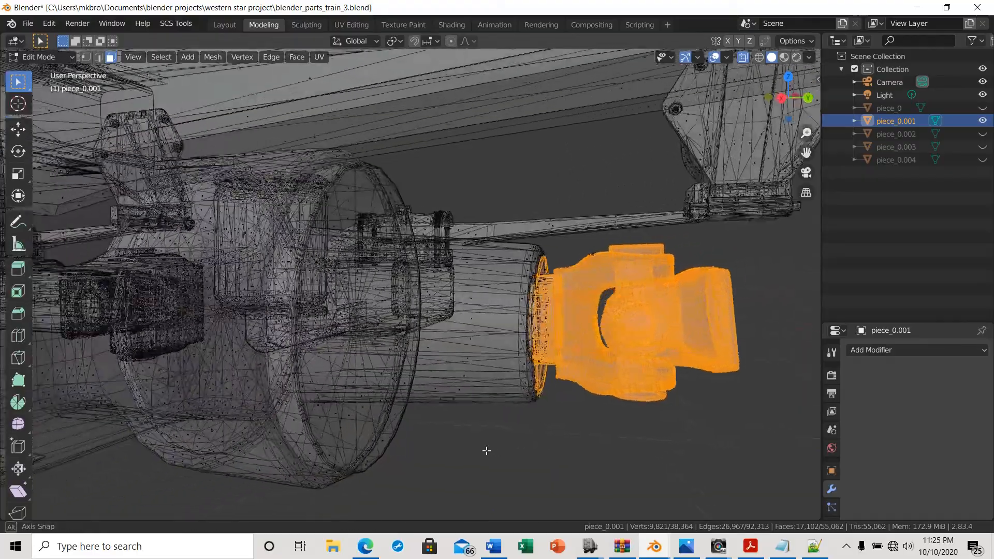
# Duplicate the two selected universal joints in place and separate the copies into a new object
pyautogui.moveTo(487, 451); pyautogui.dragTo(52, 411, button='middle')
pyautogui.moveTo(274, 425); pyautogui.dragTo(67, 416, button='middle')
pyautogui.scroll(-6, 67, 417)
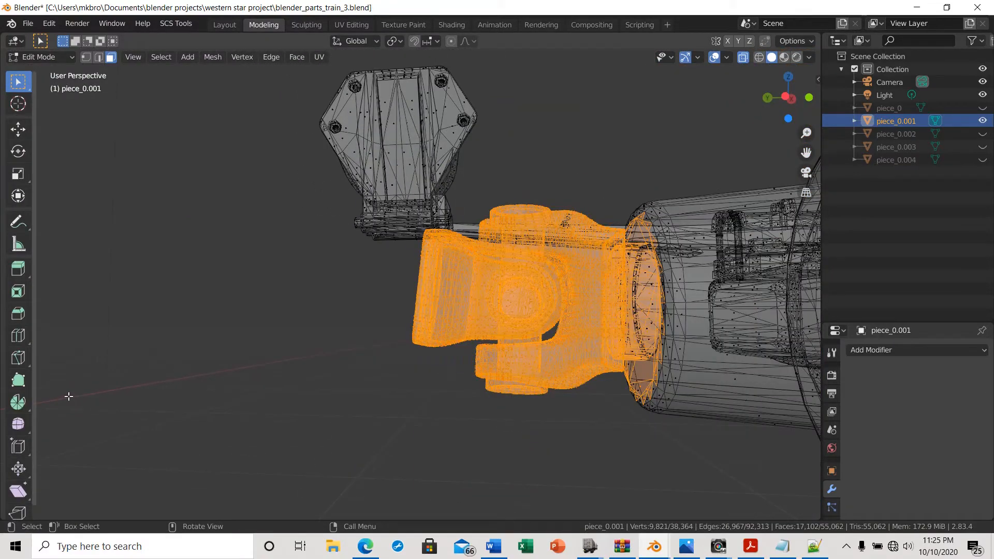
pyautogui.scroll(-5, 69, 396)
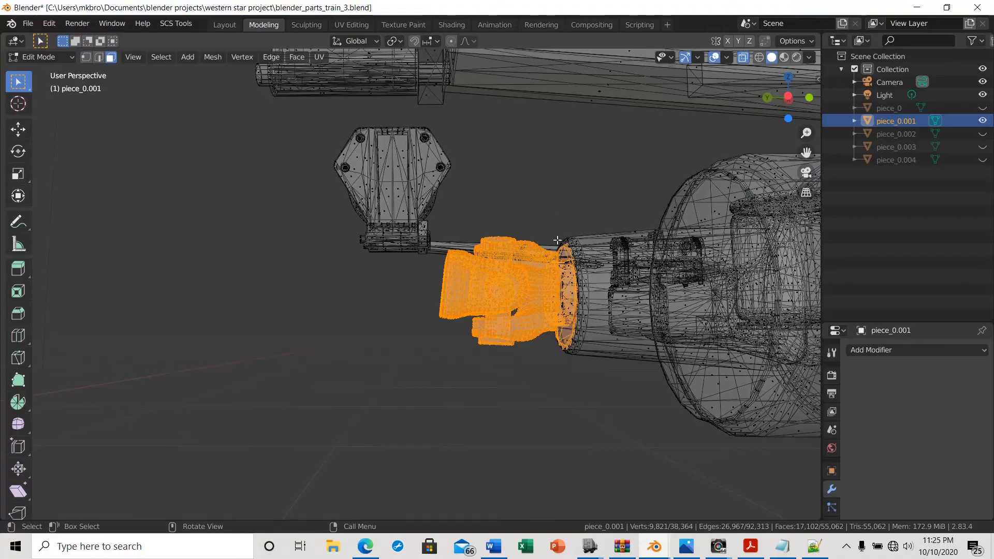
pyautogui.moveTo(426, 403); pyautogui.dragTo(469, 383, button='middle')
pyautogui.scroll(-6, 398, 404)
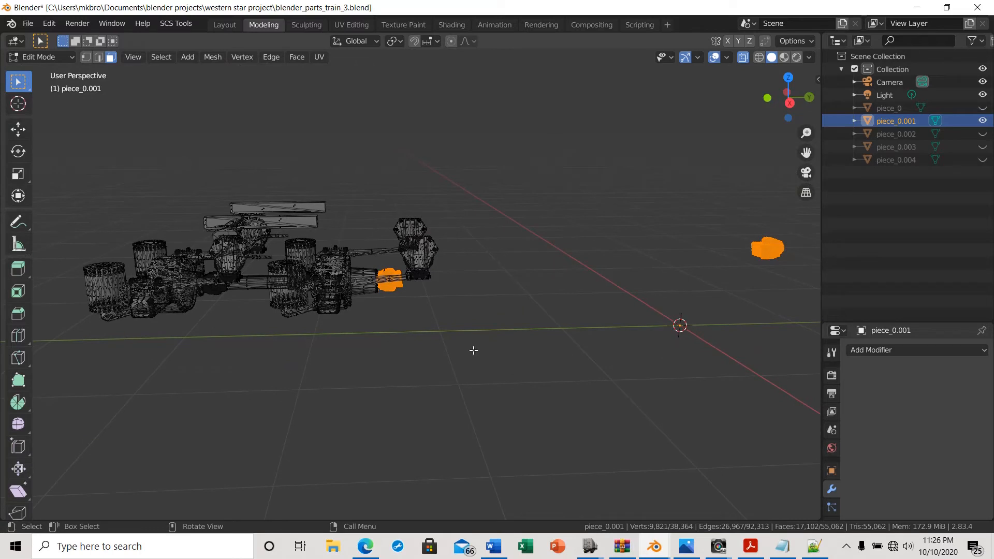
pyautogui.hotkey('shift', 'd')
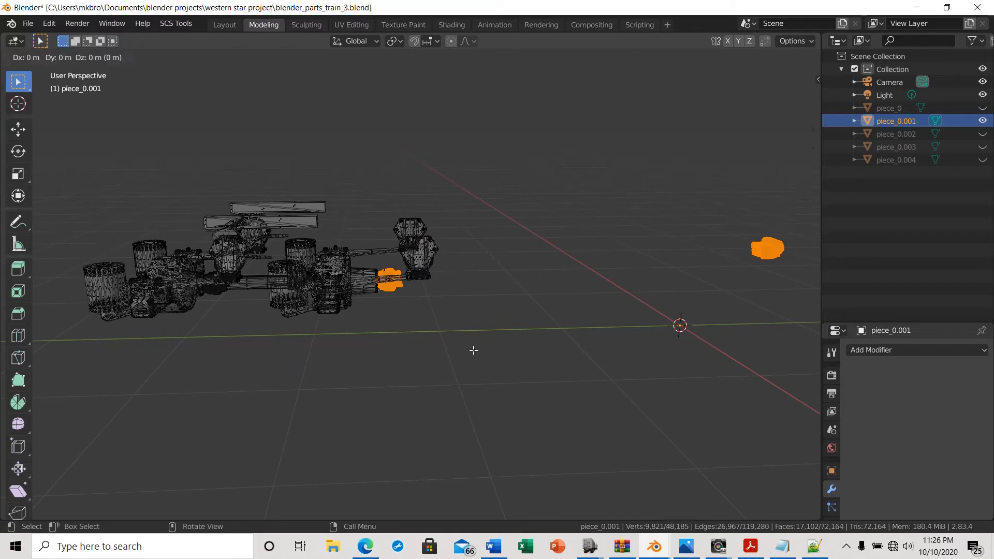
pyautogui.click(473, 351)
pyautogui.press('p')
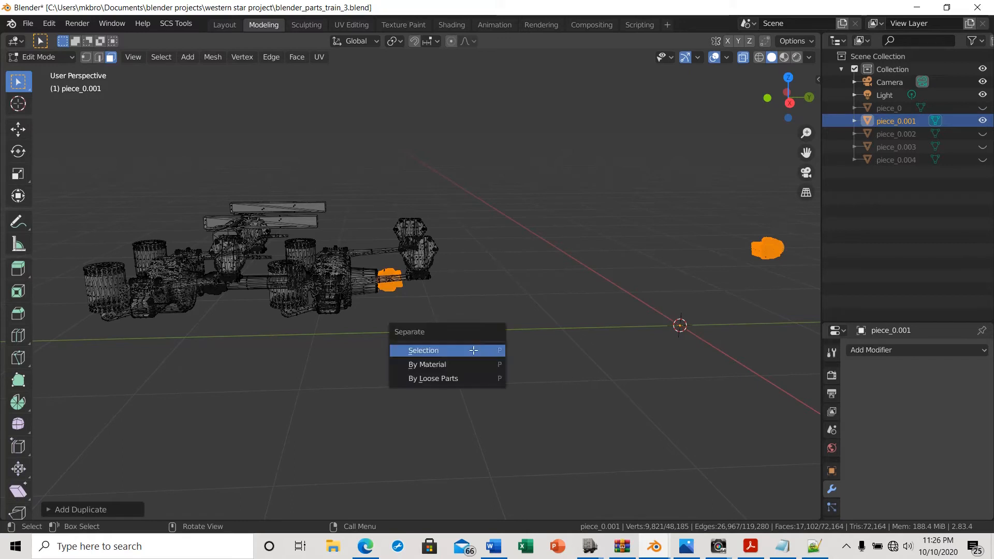
pyautogui.click(473, 350)
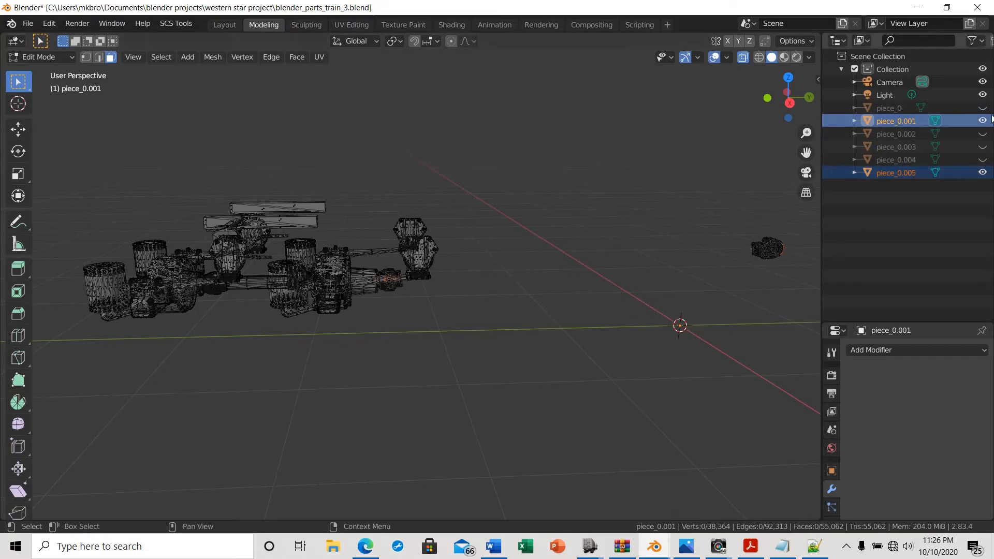
# Hide piece_0.001 and enter Edit Mode on the new piece_0.005 universal joint object
pyautogui.click(983, 122)
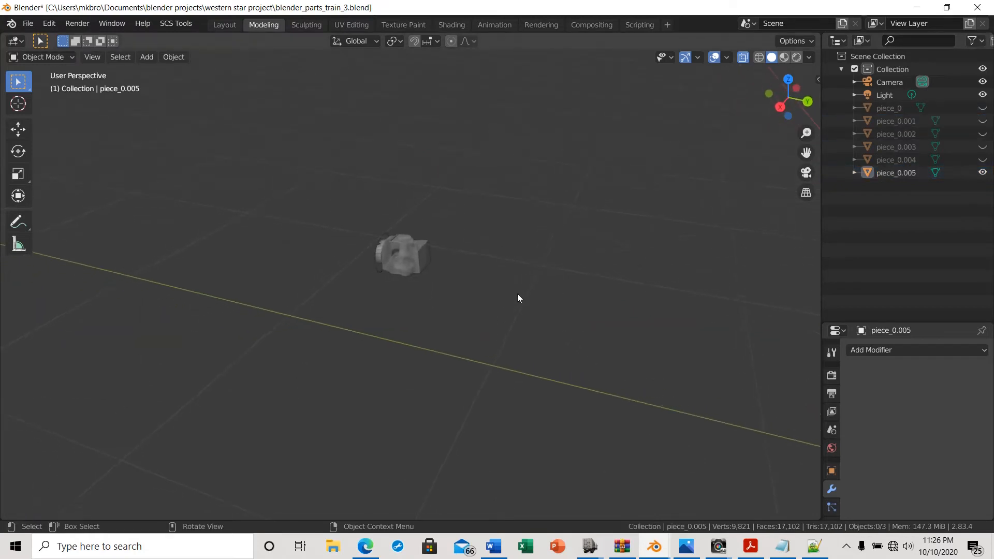
pyautogui.scroll(4, 390, 290)
pyautogui.moveTo(390, 294); pyautogui.dragTo(511, 263, button='middle')
pyautogui.press('Tab')
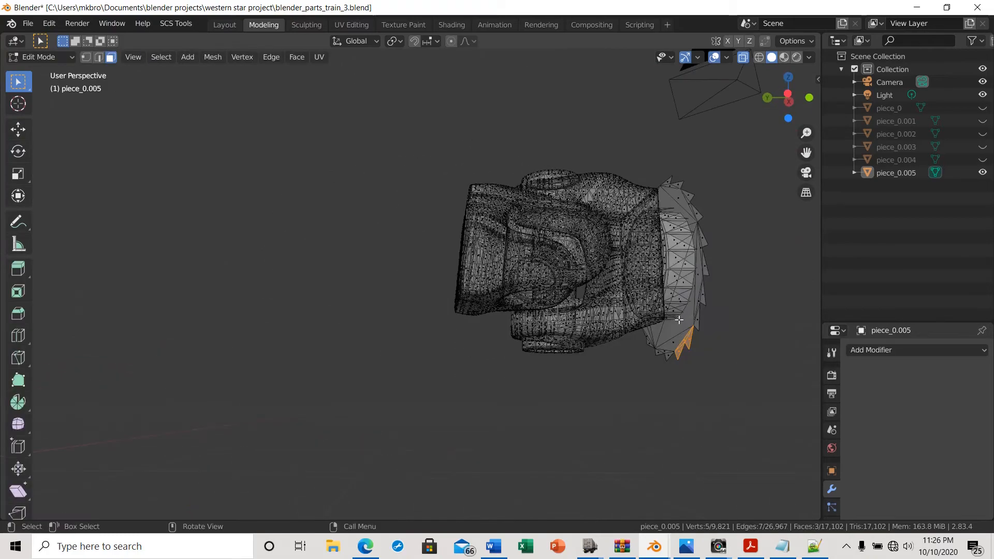
# Box-select the stray faces along the joint's flange edge and delete their vertices
pyautogui.moveTo(723, 277); pyautogui.dragTo(697, 290, button='middle')
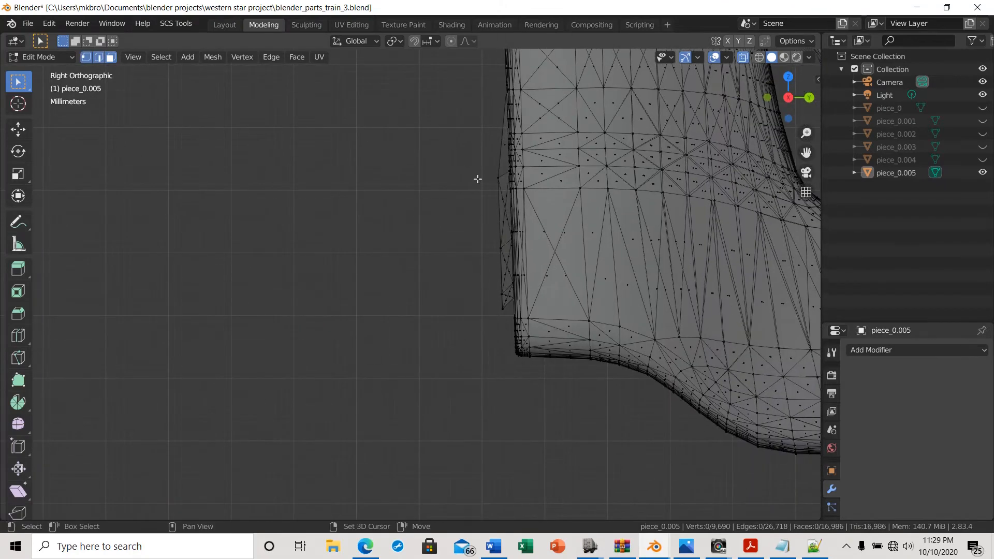
pyautogui.moveTo(482, 127); pyautogui.dragTo(503, 348)
pyautogui.press('x')
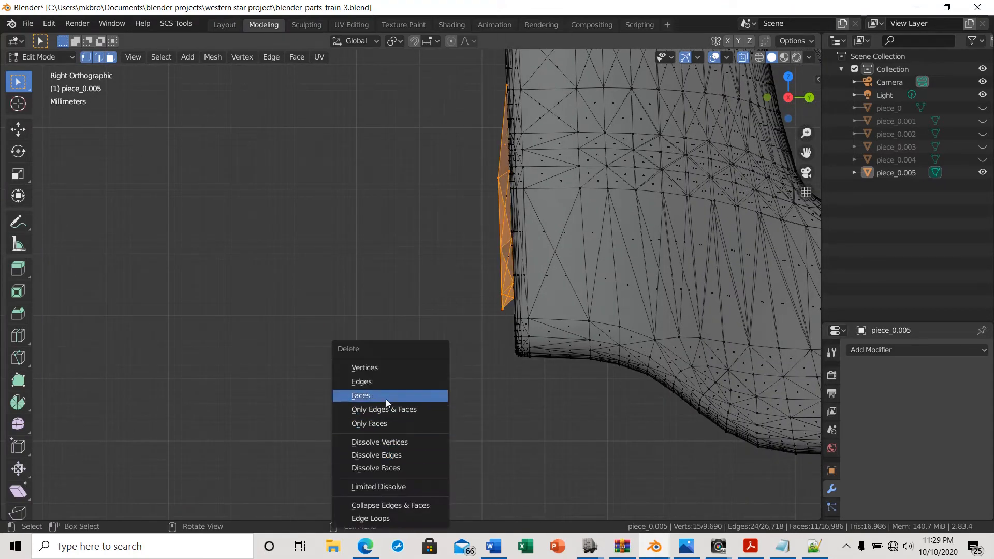
pyautogui.click(363, 367)
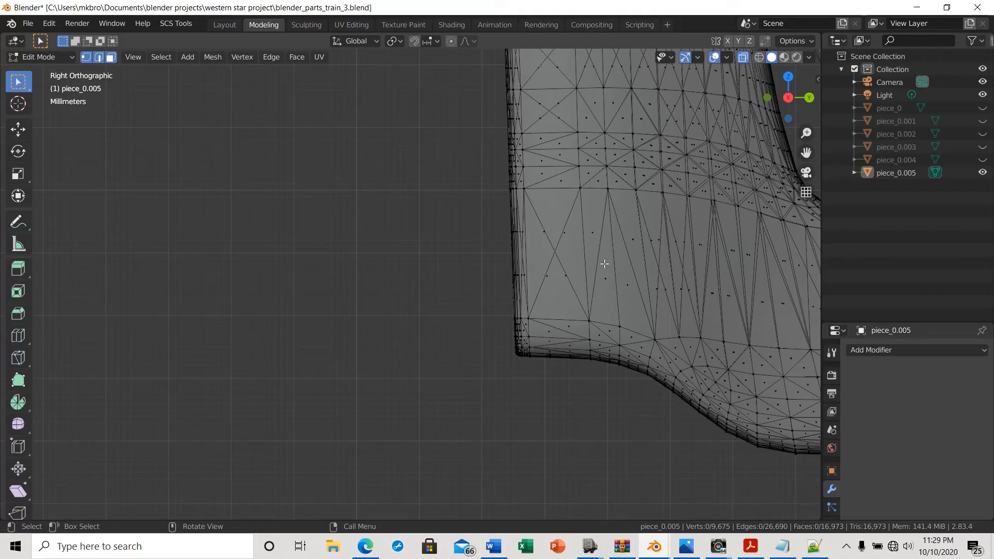
# Inspect the separated universal joint mesh from several angles and zoom levels
pyautogui.keyDown('shift'); pyautogui.moveTo(604, 264); pyautogui.dragTo(108, 429, button='middle'); pyautogui.keyUp('shift')
pyautogui.scroll(-2, 459, 396)
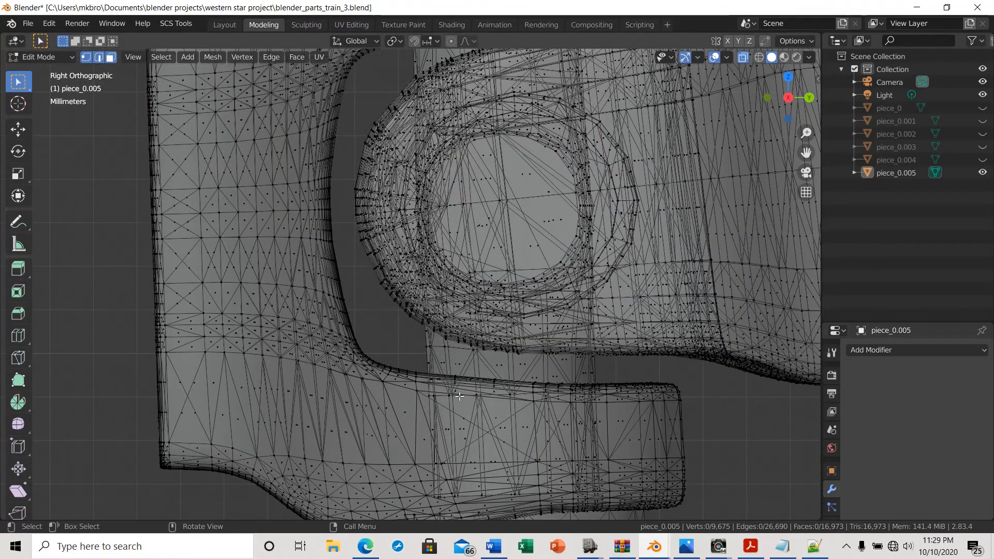
pyautogui.scroll(-8, 459, 396)
pyautogui.scroll(8, 491, 319)
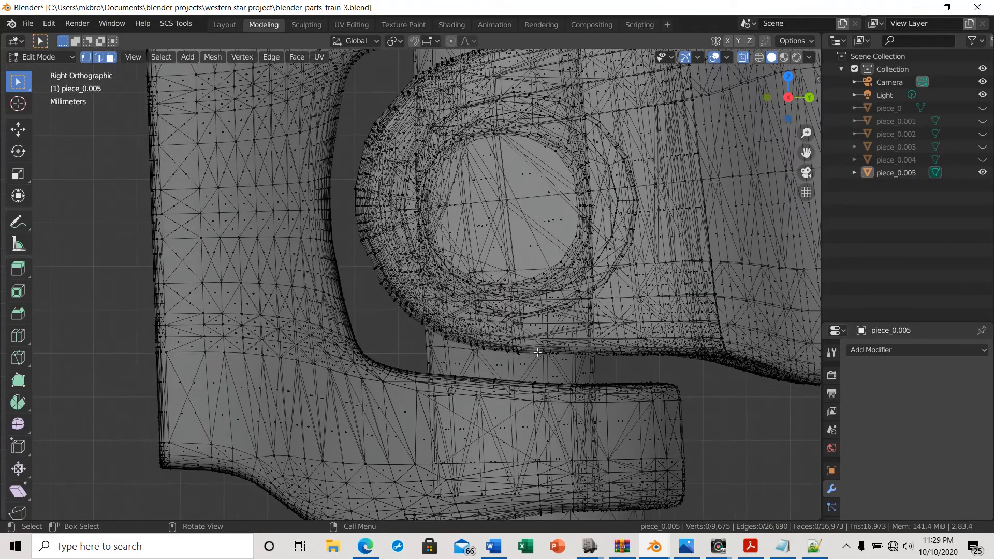
pyautogui.keyDown('shift'); pyautogui.moveTo(721, 443); pyautogui.dragTo(542, 419, button='middle'); pyautogui.keyUp('shift')
pyautogui.scroll(-4, 566, 414)
pyautogui.scroll(-1, 566, 414)
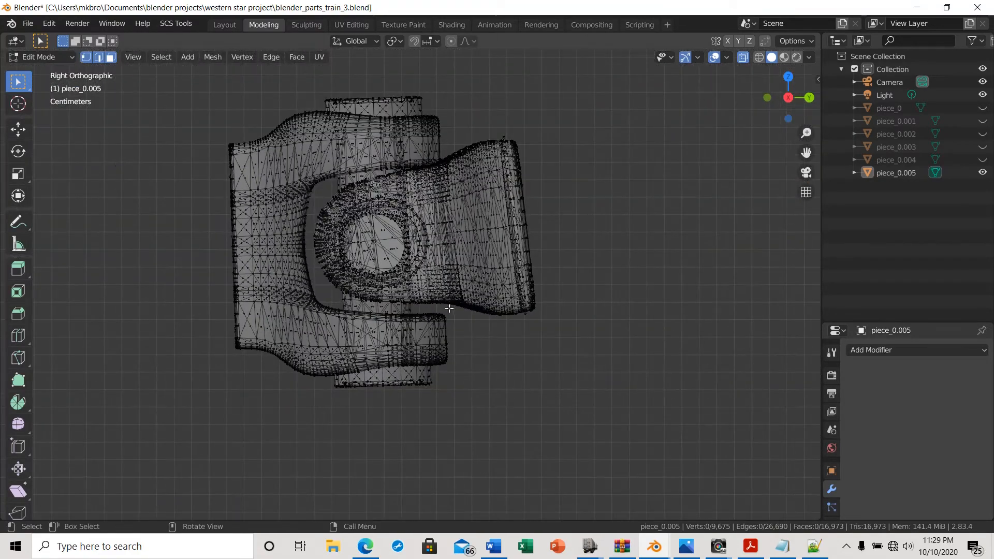
pyautogui.moveTo(477, 254); pyautogui.dragTo(570, 286, button='middle')
pyautogui.scroll(4, 445, 267)
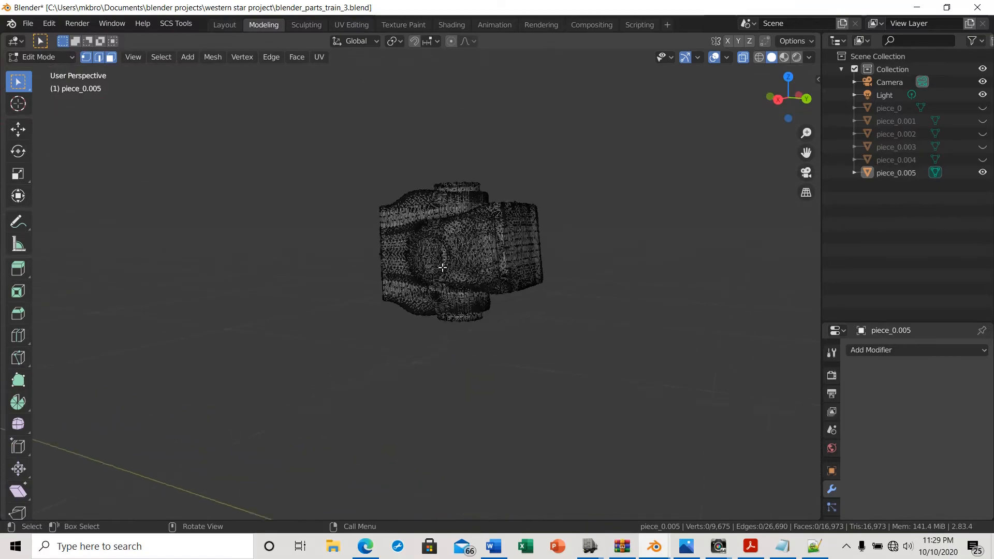
pyautogui.scroll(3, 463, 273)
pyautogui.moveTo(556, 337); pyautogui.dragTo(607, 333, button='middle')
pyautogui.scroll(-4, 601, 328)
# Return to Object Mode, hide piece_0.005 and unhide piece_0.001
pyautogui.press('Tab')
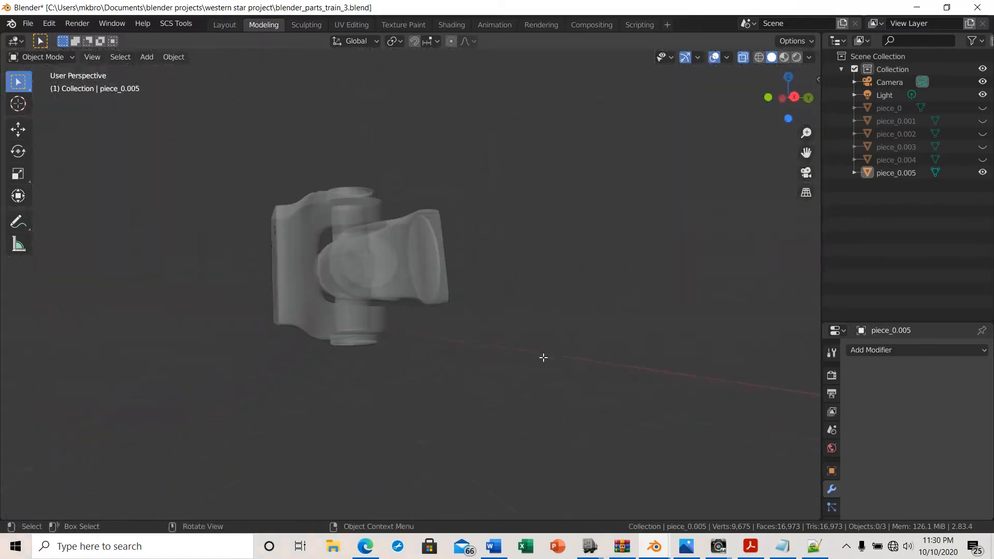
pyautogui.scroll(-10, 532, 352)
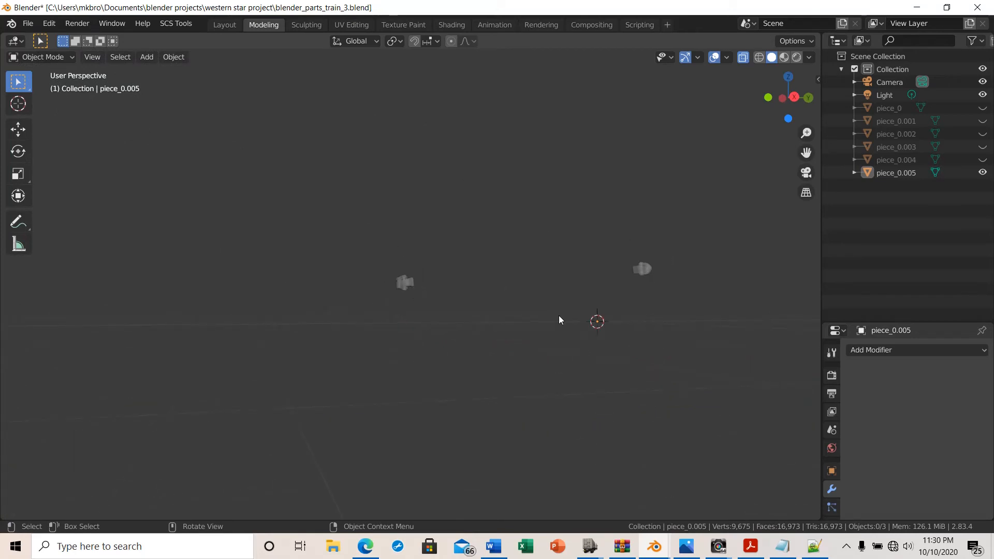
pyautogui.scroll(8, 468, 261)
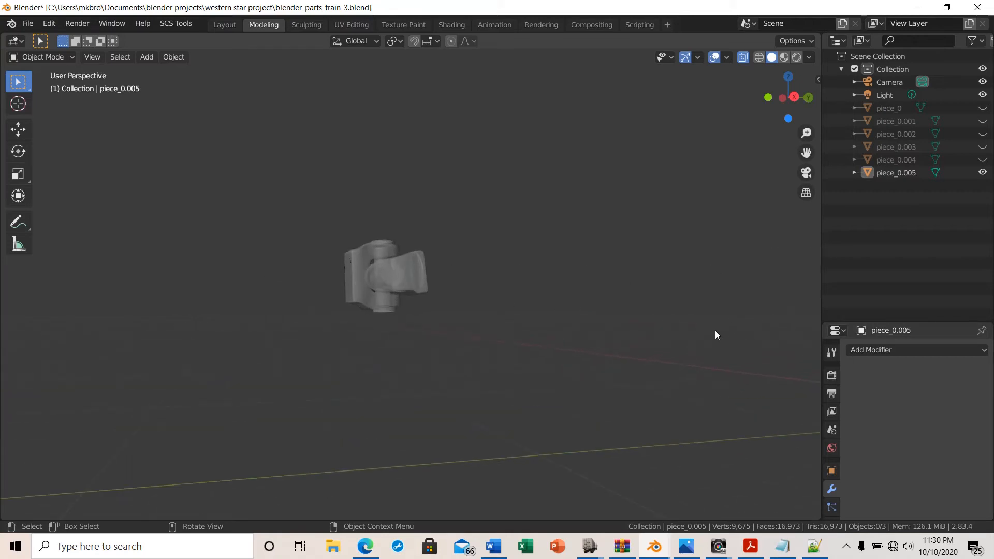
pyautogui.keyDown('shift'); pyautogui.moveTo(705, 337); pyautogui.dragTo(614, 357, button='middle'); pyautogui.keyUp('shift')
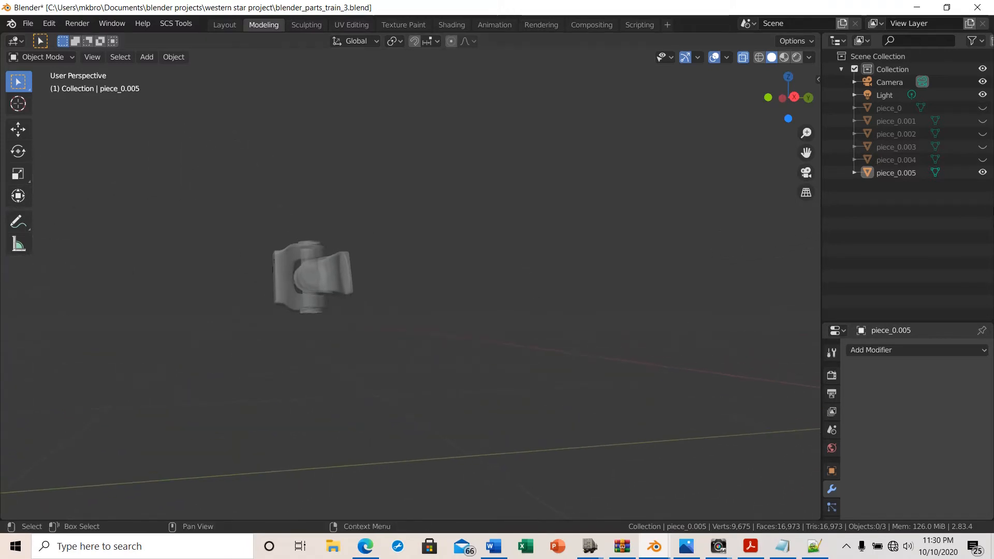
pyautogui.click(983, 172)
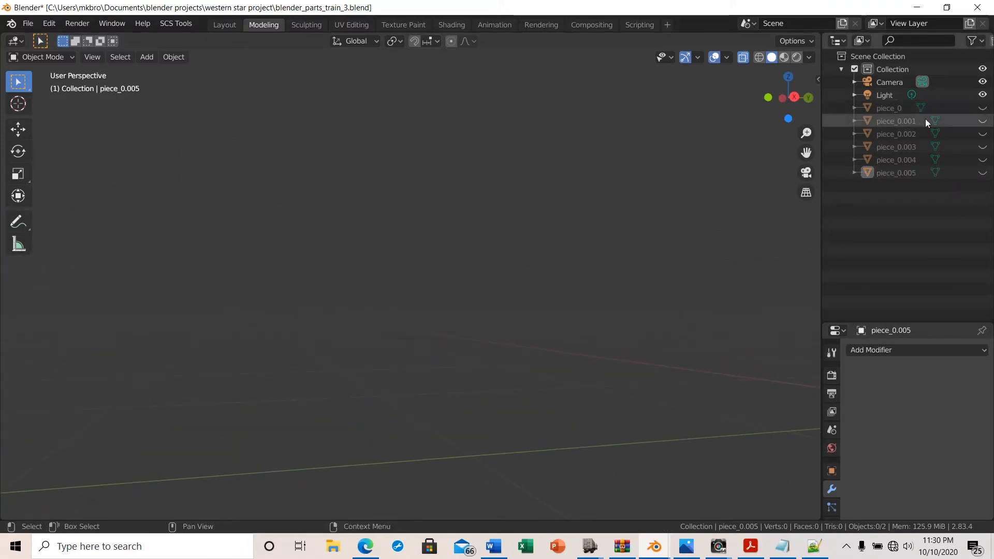
pyautogui.click(983, 121)
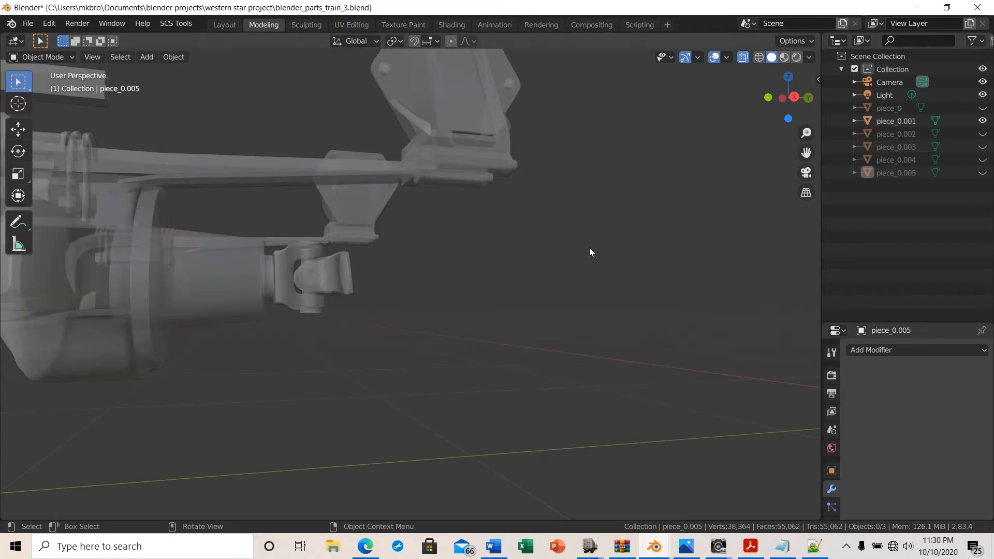
# Turn off X-ray and look over the chassis around the driveshaft universal joints
pyautogui.scroll(-3, 509, 338)
pyautogui.scroll(-2, 509, 337)
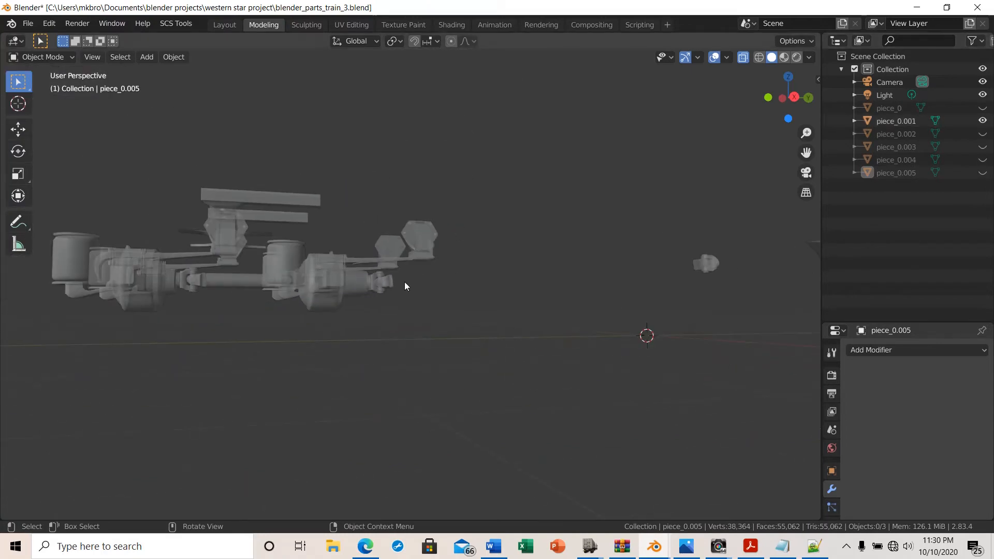
pyautogui.moveTo(124, 280); pyautogui.dragTo(144, 302, button='middle')
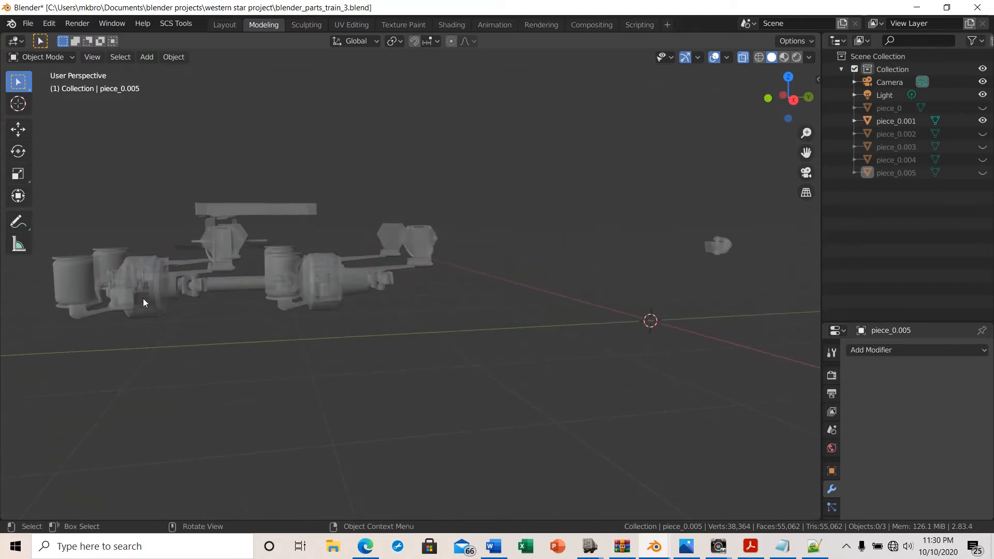
pyautogui.click(744, 58)
pyautogui.scroll(5, 183, 305)
pyautogui.moveTo(206, 318); pyautogui.dragTo(458, 153, button='middle')
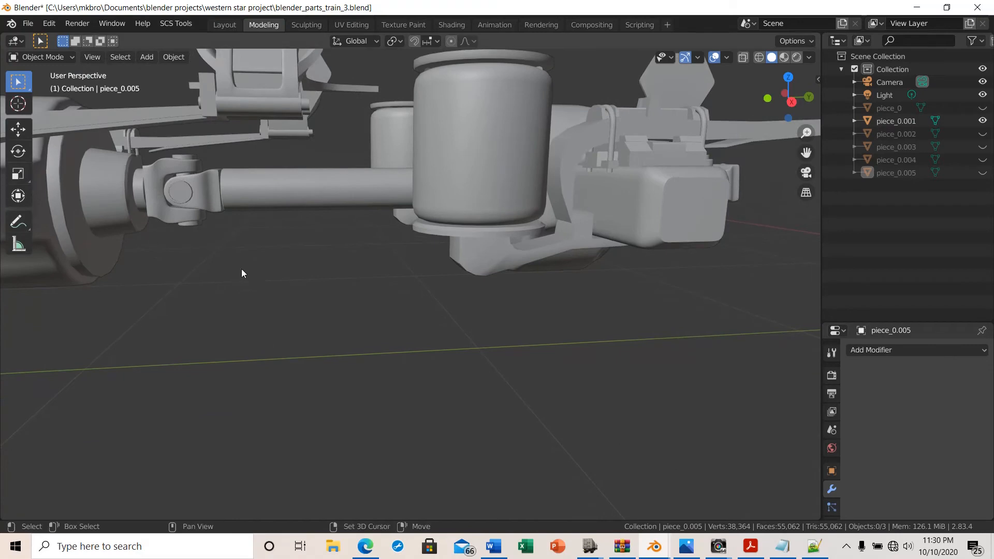
pyautogui.keyDown('shift'); pyautogui.moveTo(241, 268); pyautogui.dragTo(529, 278, button='middle'); pyautogui.keyUp('shift')
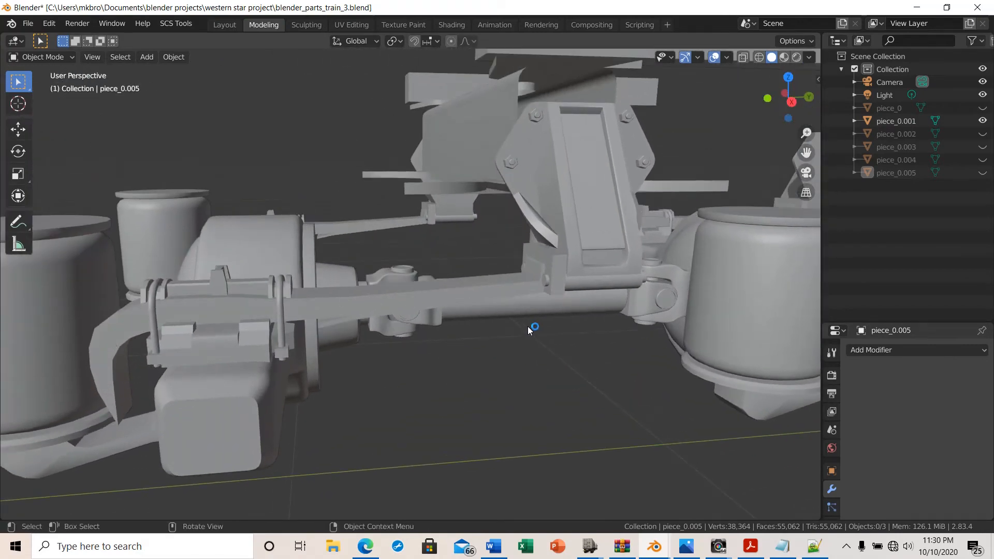
pyautogui.moveTo(527, 326); pyautogui.dragTo(741, 343, button='middle')
pyautogui.scroll(-4, 537, 358)
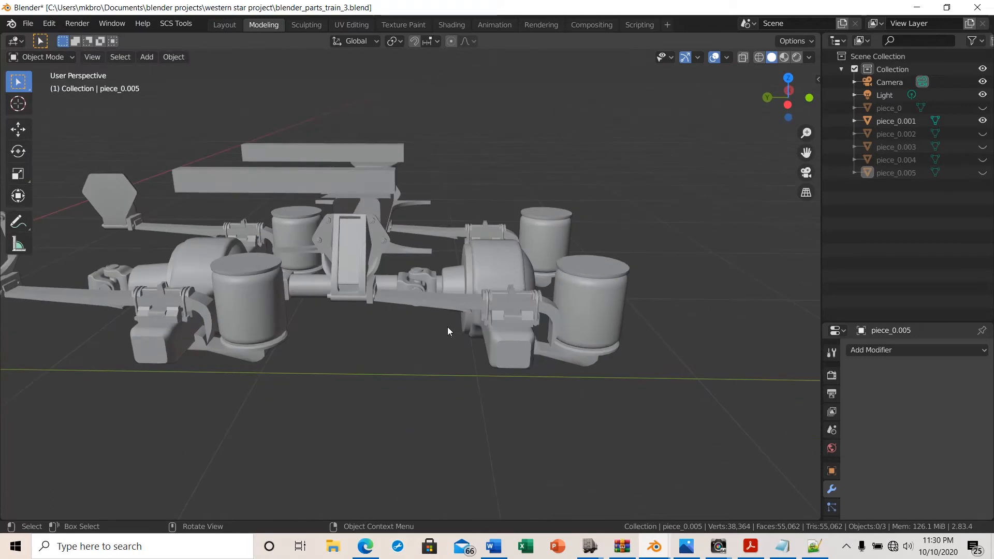
pyautogui.moveTo(448, 331); pyautogui.dragTo(495, 333, button='middle')
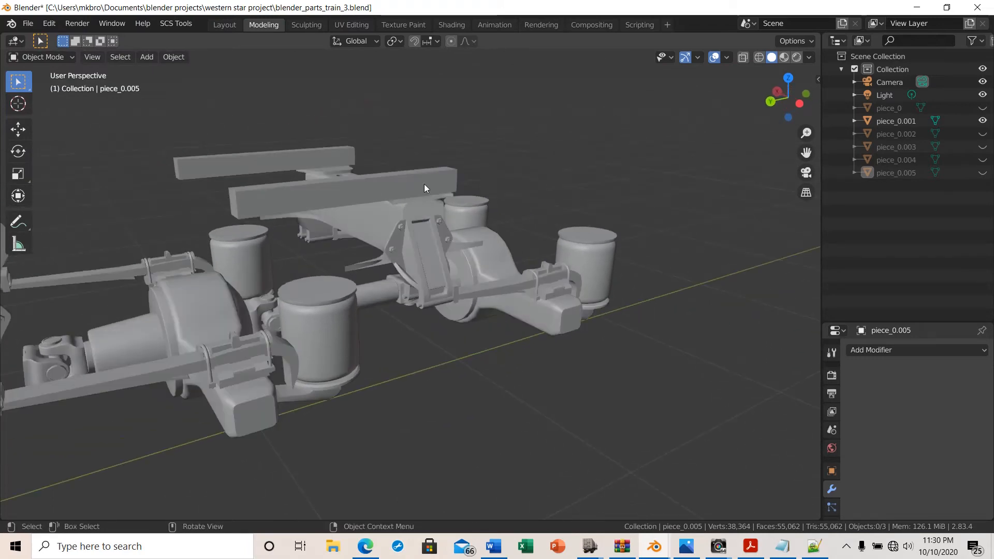
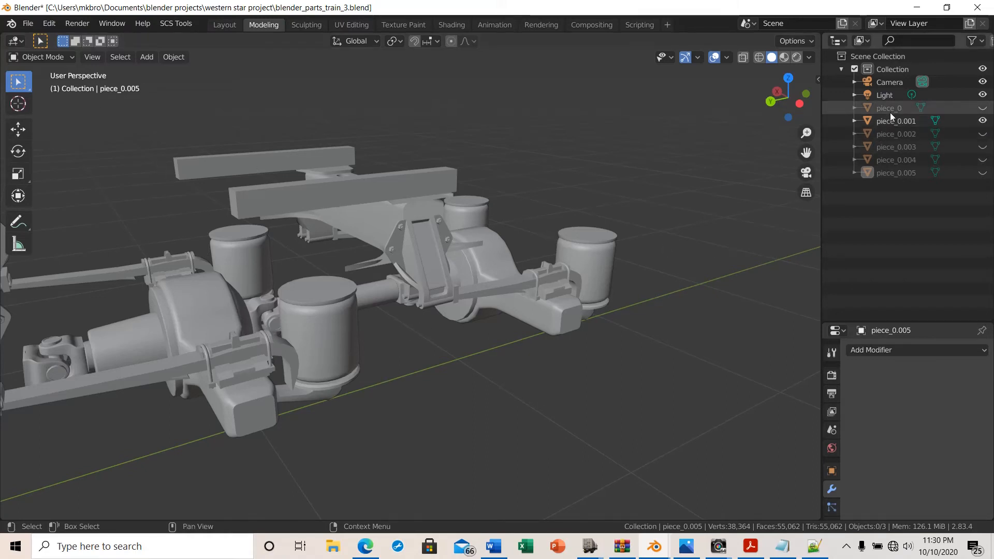
# Edit piece_0.001 and delete the vertices of the flat plate above the chassis
pyautogui.click(936, 121)
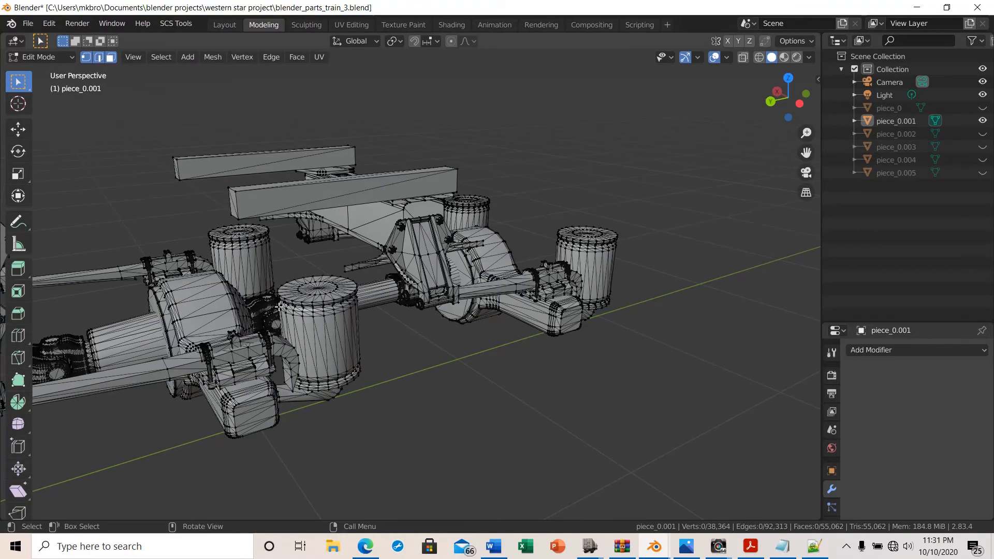
pyautogui.moveTo(280, 307)
pyautogui.mouseDown(button='middle')
pyautogui.moveTo(310, 349)
pyautogui.moveTo(284, 298)
pyautogui.mouseUp(button='middle')
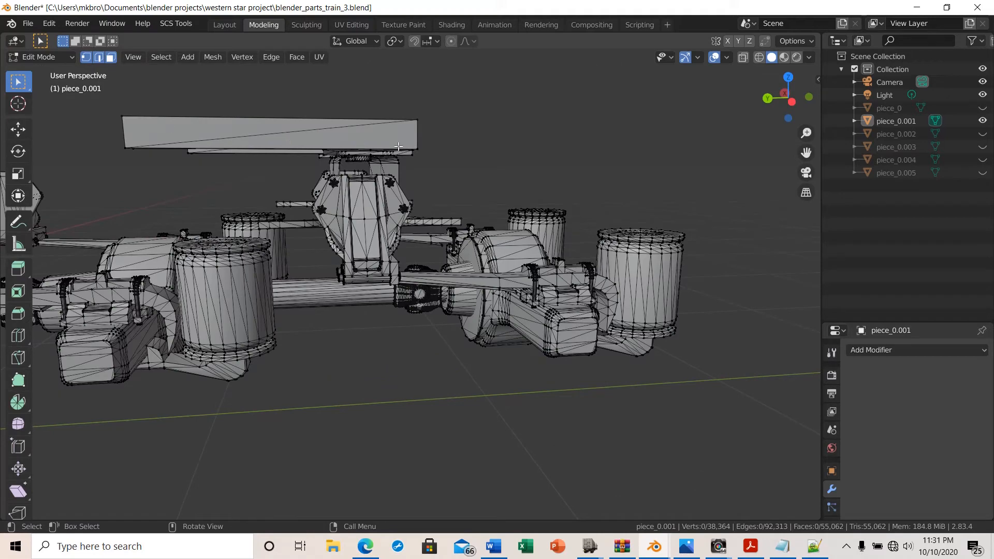
pyautogui.scroll(-3, 333, 336)
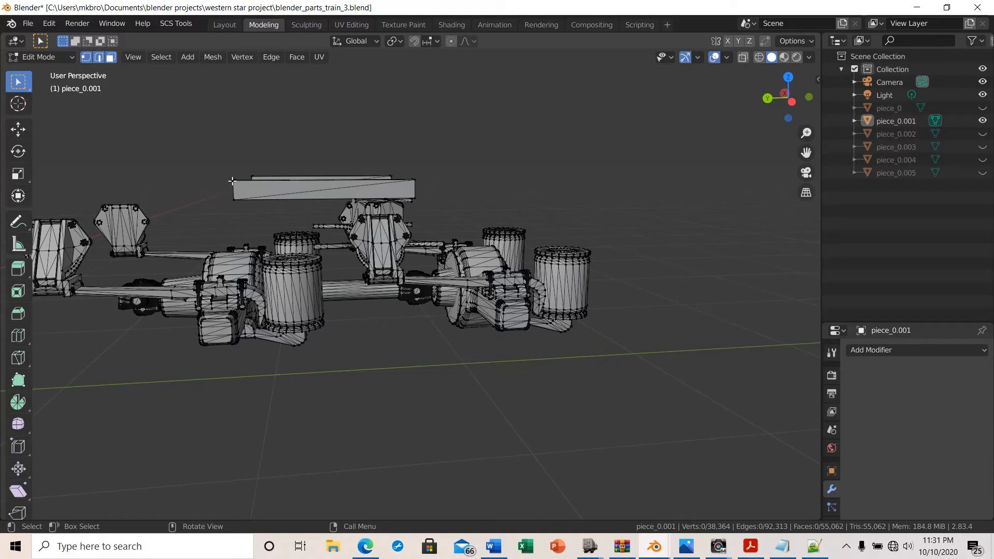
pyautogui.moveTo(232, 181); pyautogui.dragTo(316, 201)
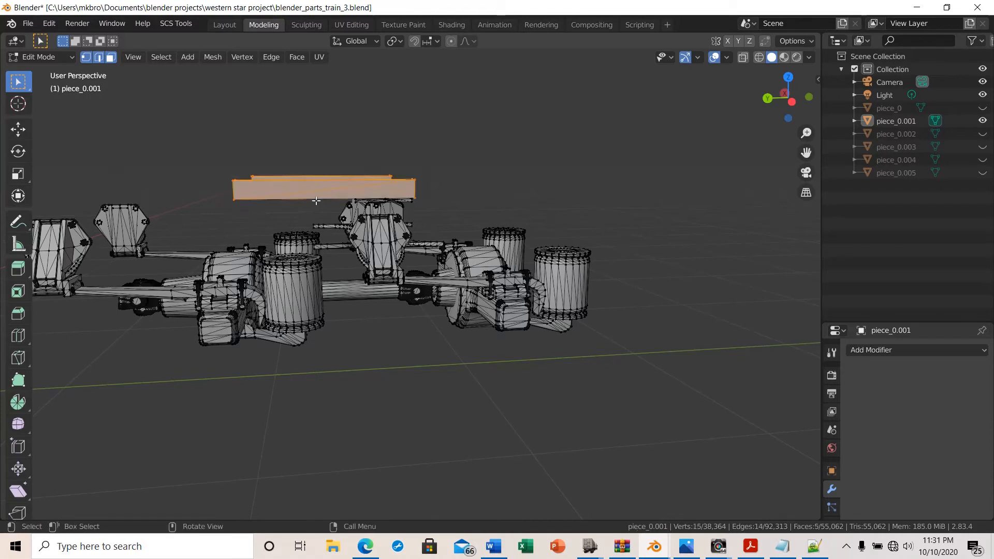
pyautogui.press('x')
pyautogui.click(214, 250)
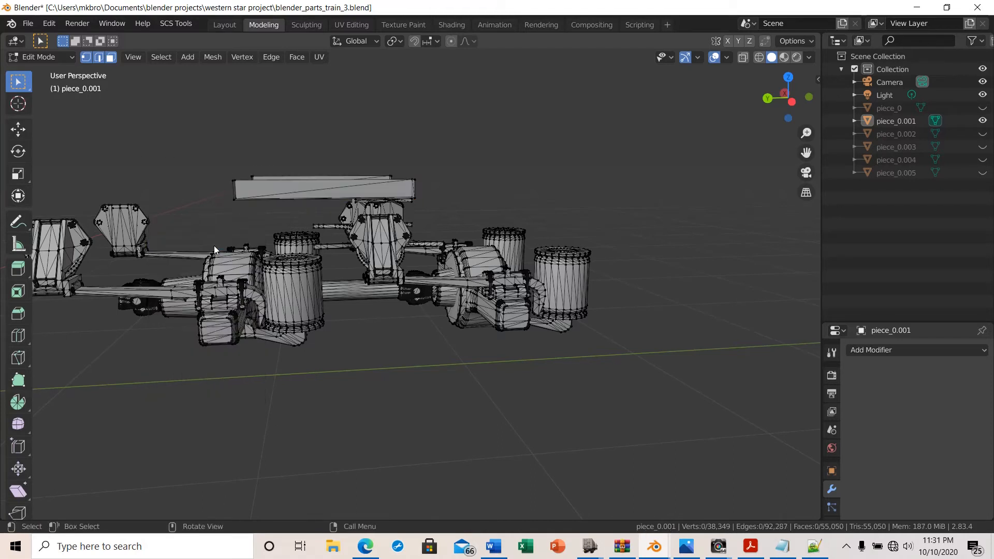
# Box-select and delete the leftover thin edges and fragments of that upper plate
pyautogui.moveTo(203, 152); pyautogui.dragTo(342, 207)
pyautogui.press('x')
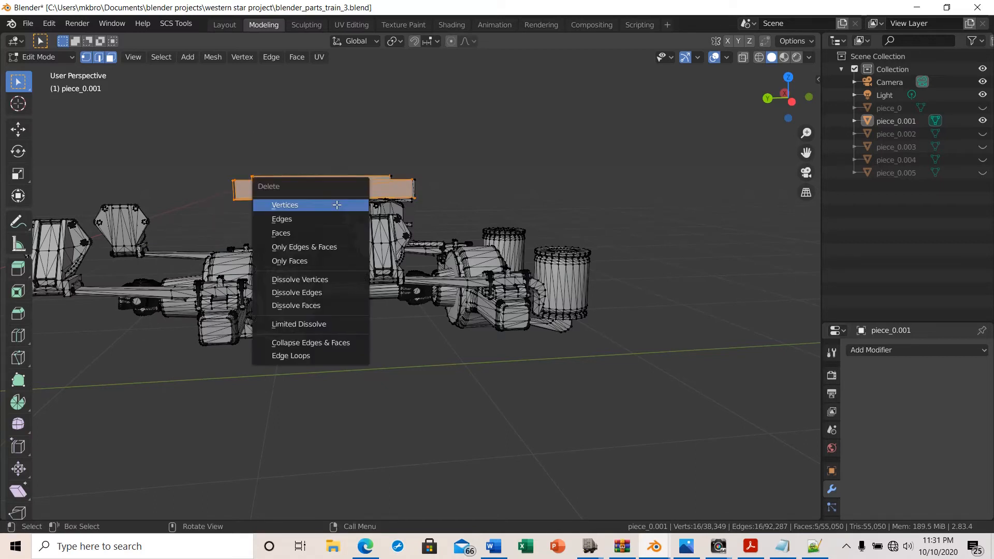
pyautogui.click(335, 204)
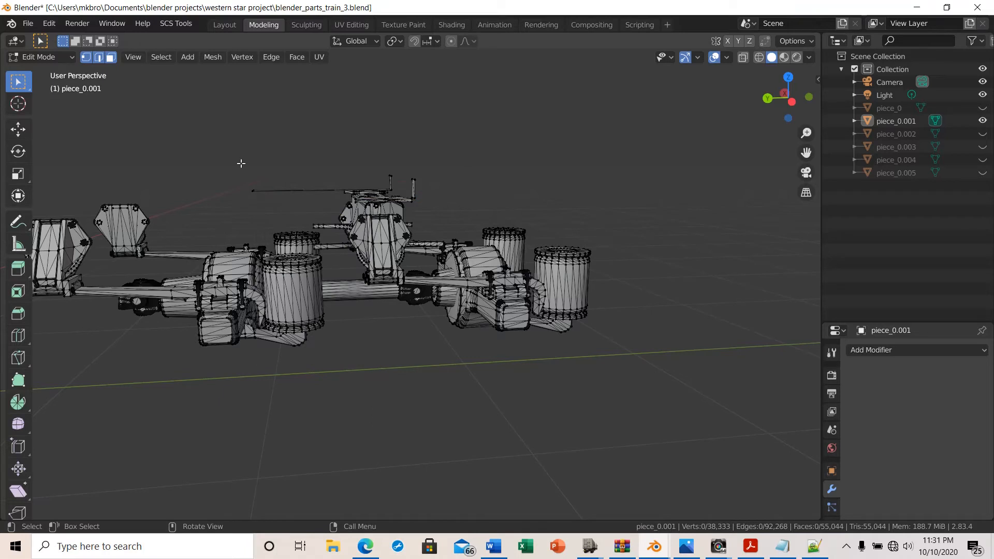
pyautogui.moveTo(241, 163); pyautogui.dragTo(313, 217)
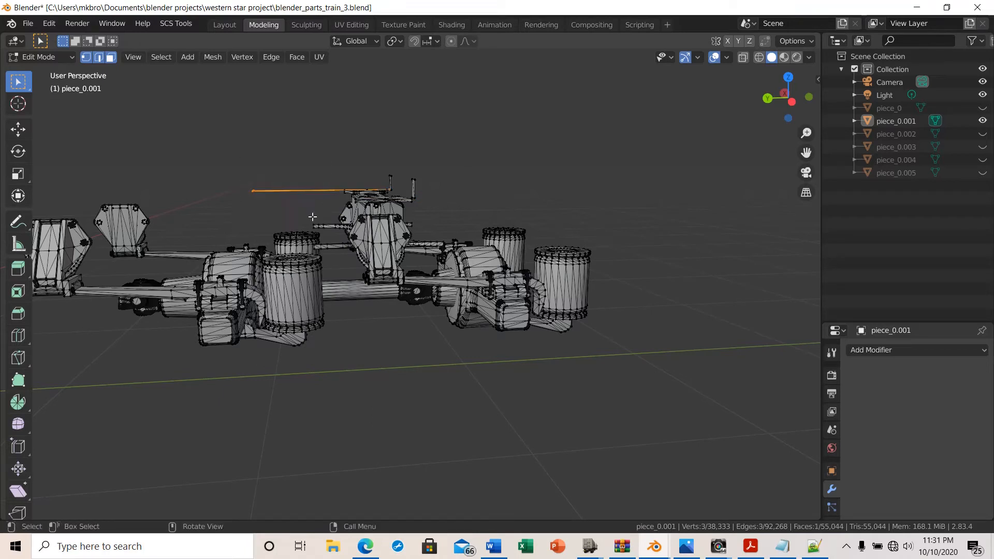
pyautogui.press('x')
pyautogui.click(294, 286)
pyautogui.moveTo(226, 168); pyautogui.dragTo(288, 220)
pyautogui.press('x')
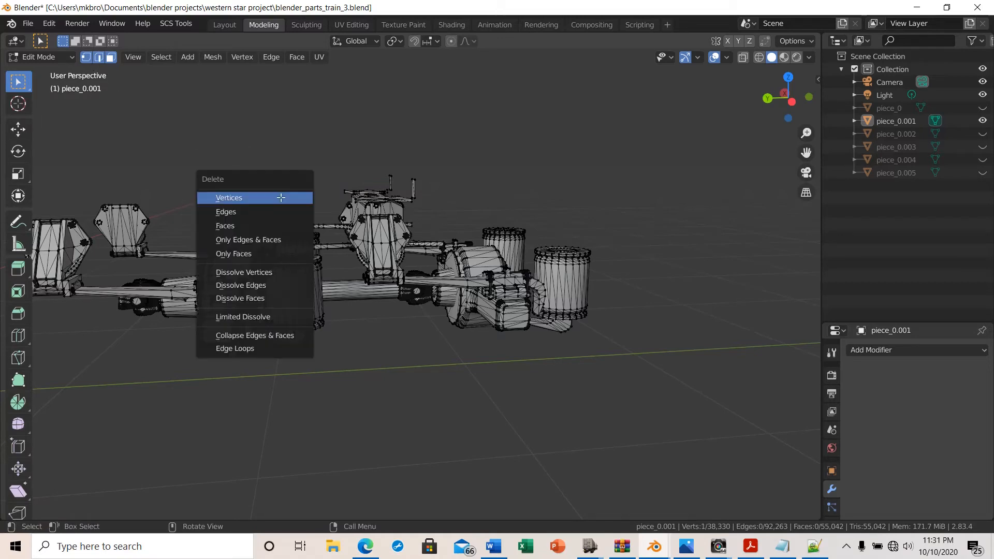
pyautogui.click(262, 197)
# Delete the vertices of the angled panel above the driveshaft universal joint
pyautogui.moveTo(442, 339); pyautogui.dragTo(325, 316, button='middle')
pyautogui.scroll(5, 325, 316)
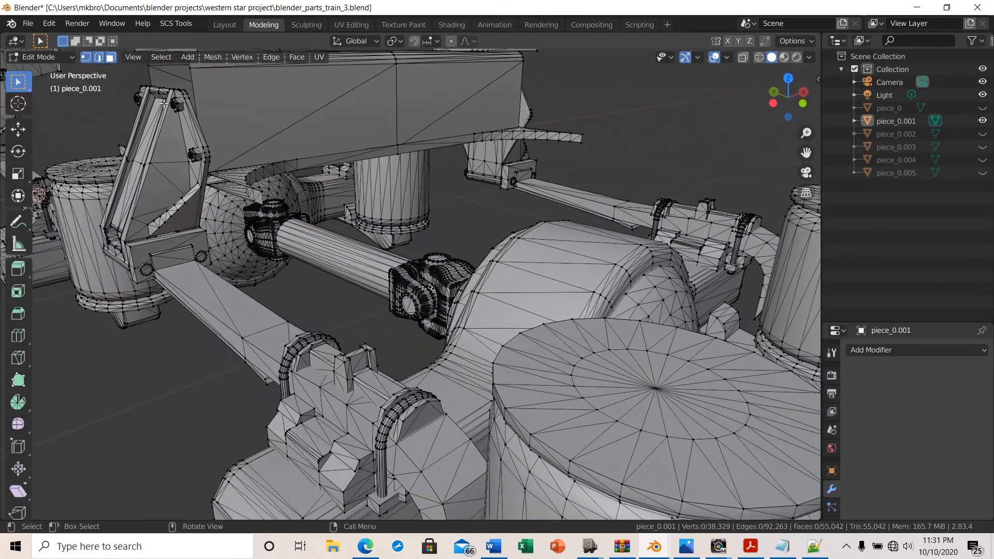
pyautogui.moveTo(326, 85); pyautogui.dragTo(468, 122)
pyautogui.press('x')
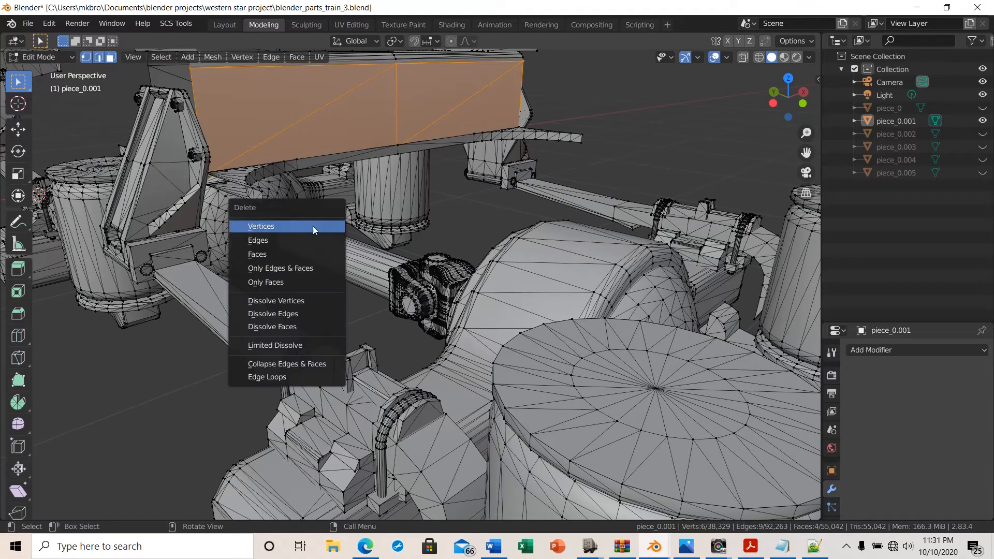
pyautogui.click(313, 226)
pyautogui.moveTo(271, 94); pyautogui.dragTo(478, 132)
pyautogui.press('x')
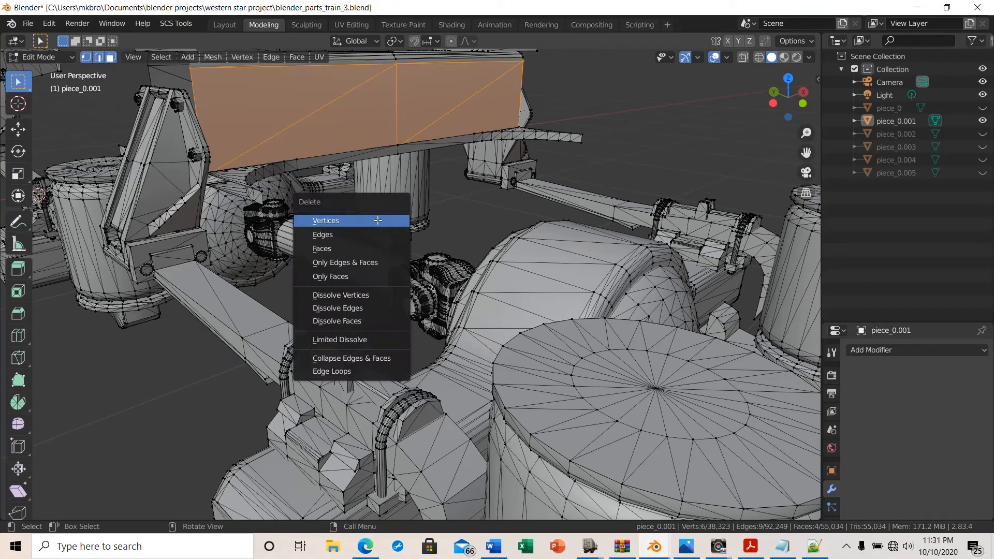
pyautogui.click(378, 221)
# Delete the stray thin edge strips along the frame rail beside the driveshaft
pyautogui.moveTo(364, 161); pyautogui.dragTo(375, 122, button='middle')
pyautogui.moveTo(379, 85); pyautogui.dragTo(414, 176)
pyautogui.press('x')
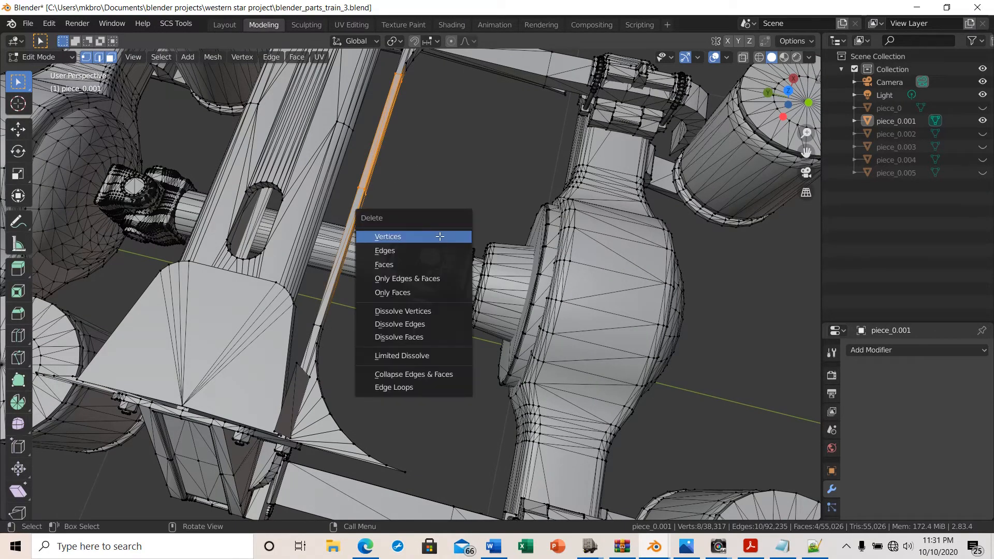
pyautogui.click(432, 235)
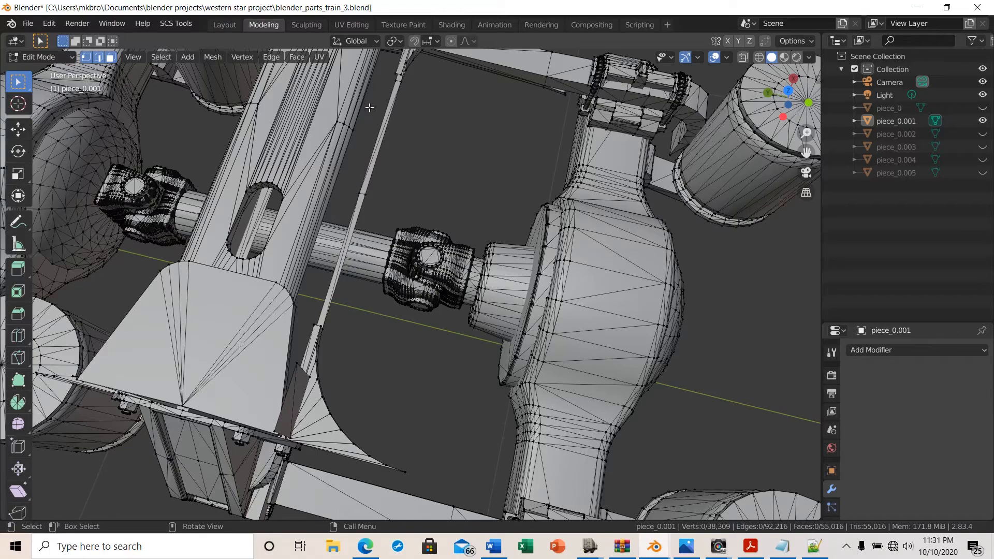
pyautogui.moveTo(369, 107); pyautogui.dragTo(443, 165)
pyautogui.press('x')
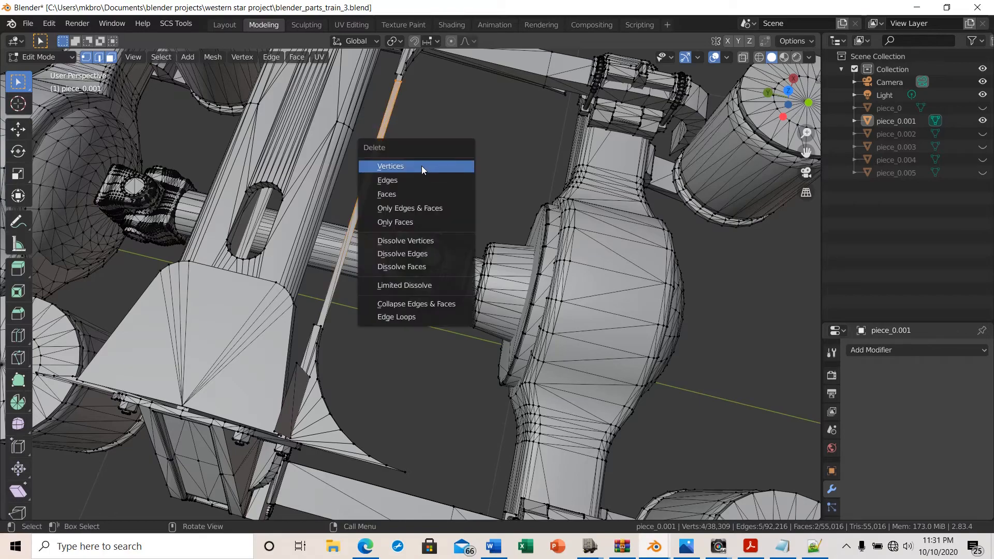
pyautogui.click(421, 166)
# Delete the vertices of the crossmember tube spanning between the frame rails
pyautogui.moveTo(381, 162); pyautogui.dragTo(282, 103, button='middle')
pyautogui.moveTo(289, 88); pyautogui.dragTo(374, 236)
pyautogui.press('x')
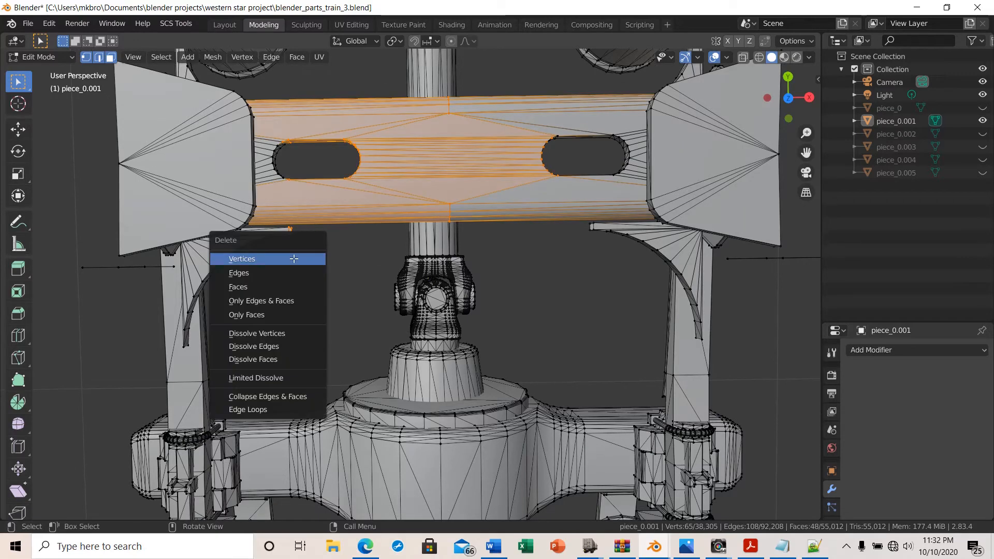
pyautogui.click(293, 260)
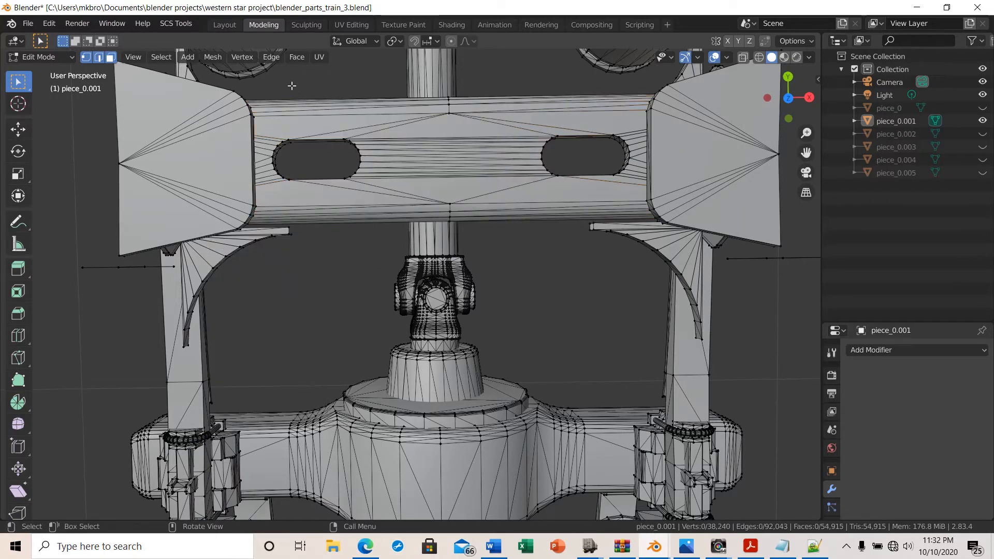
pyautogui.moveTo(292, 85); pyautogui.dragTo(380, 238)
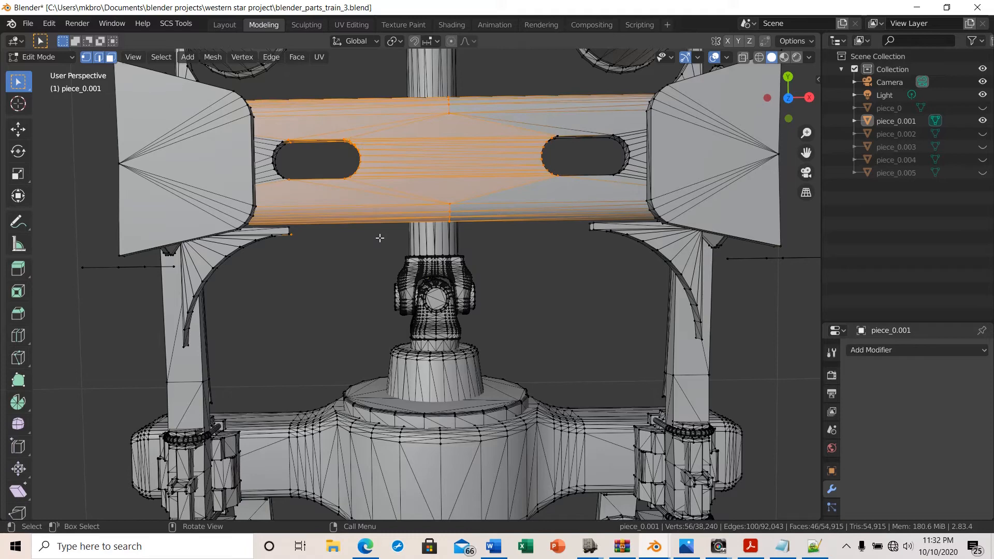
pyautogui.press('x')
pyautogui.click(348, 257)
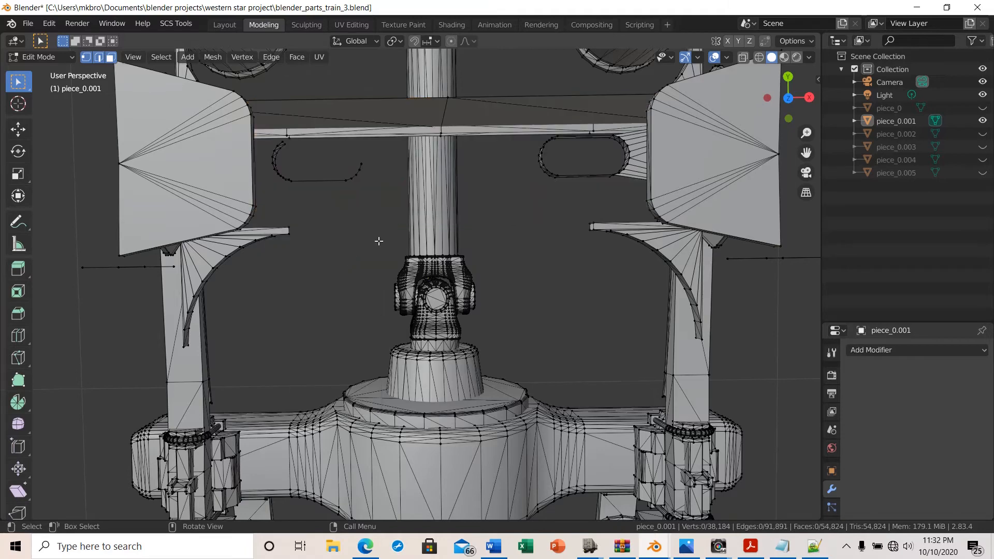
# Delete the remaining crossmember face strip above the driveshaft
pyautogui.moveTo(269, 83); pyautogui.dragTo(396, 204)
pyautogui.press('x')
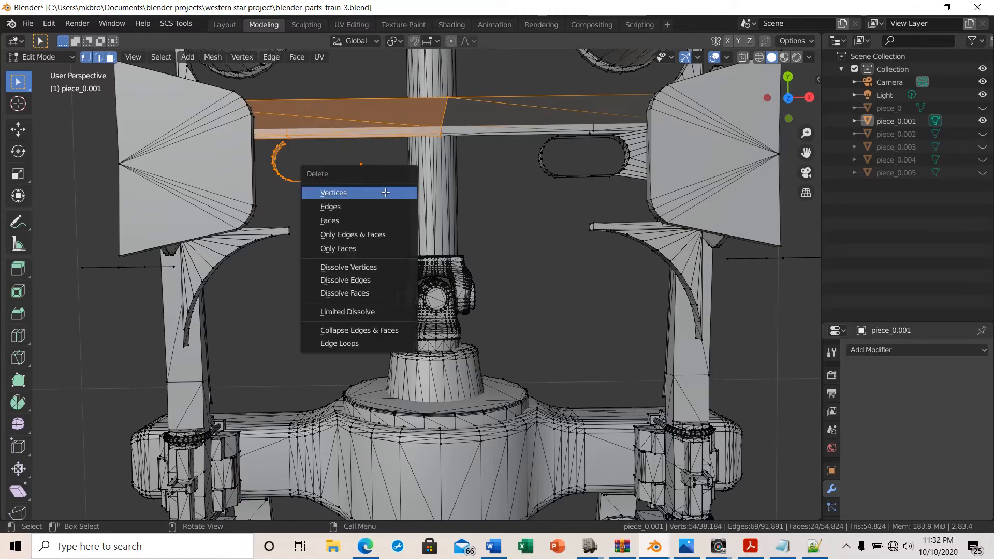
pyautogui.click(385, 193)
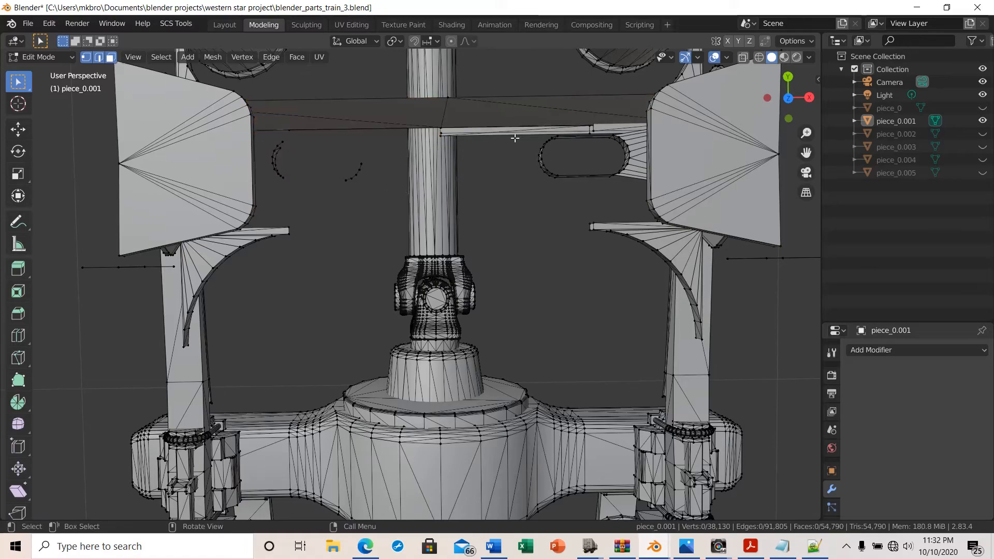
# Delete the vertices of the slanted panel beside the axle housing bracket
pyautogui.moveTo(504, 191); pyautogui.dragTo(601, 172, button='middle')
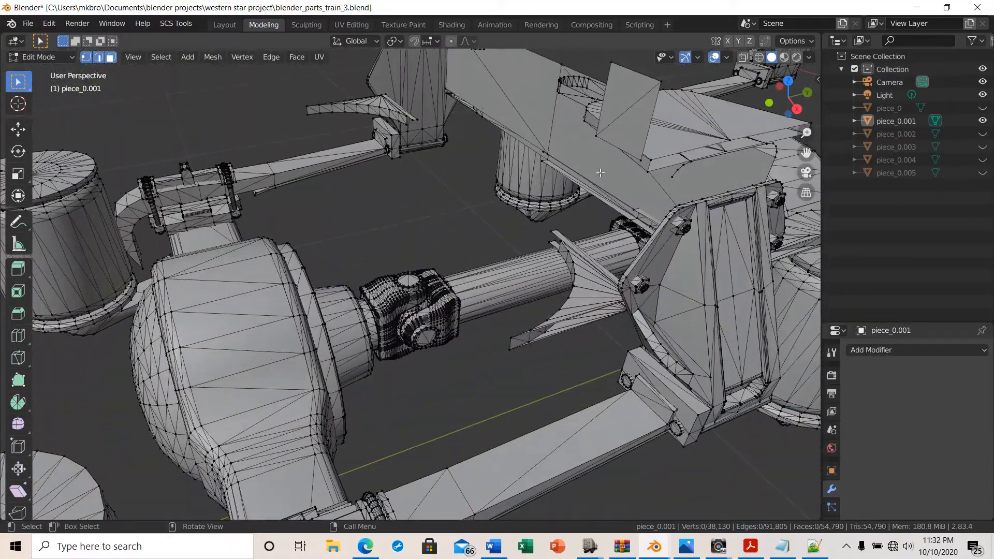
pyautogui.moveTo(505, 83); pyautogui.dragTo(571, 123)
pyautogui.press('x')
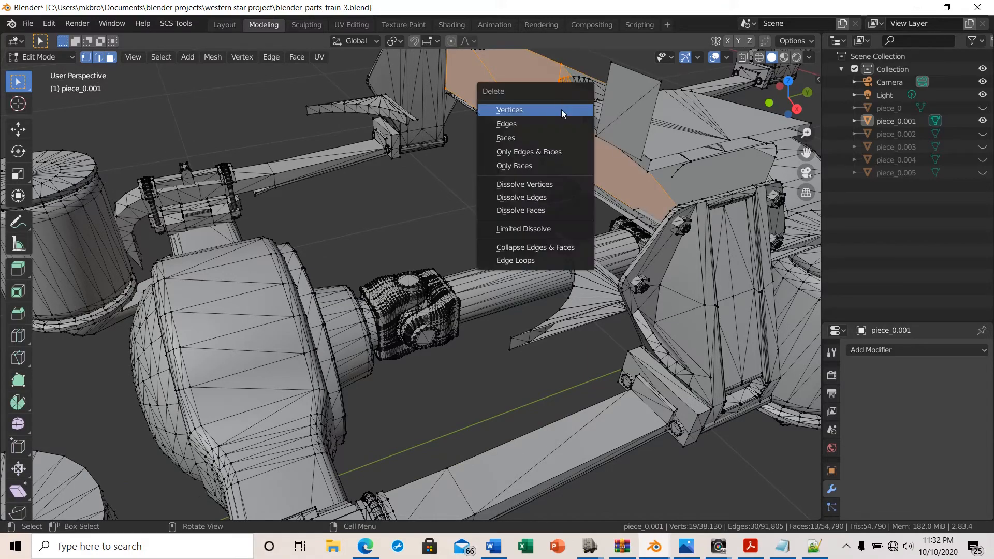
pyautogui.click(561, 110)
# In an X-ray right orthographic view, delete the top plate and vertical stray edge above the bracket
pyautogui.moveTo(518, 143); pyautogui.dragTo(467, 163, button='middle')
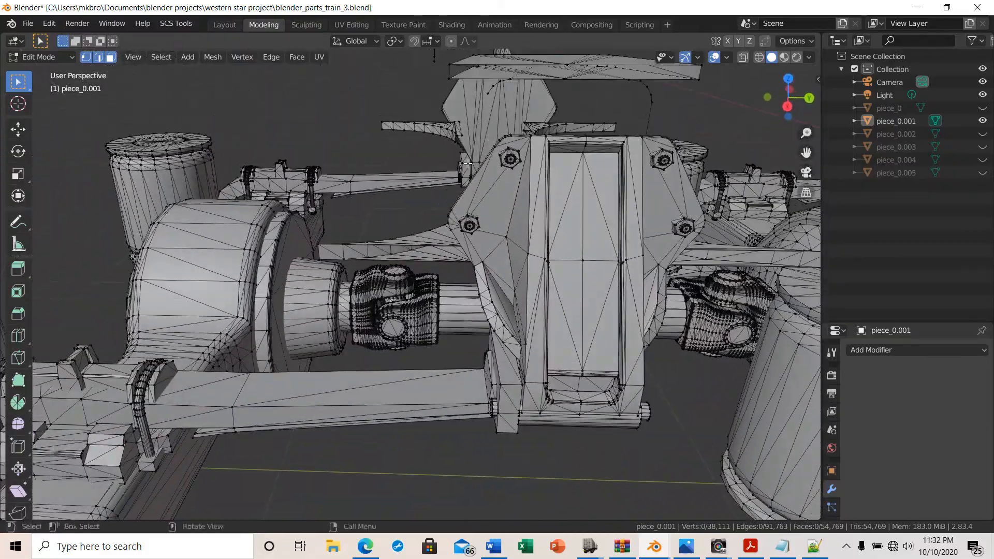
pyautogui.click(787, 106)
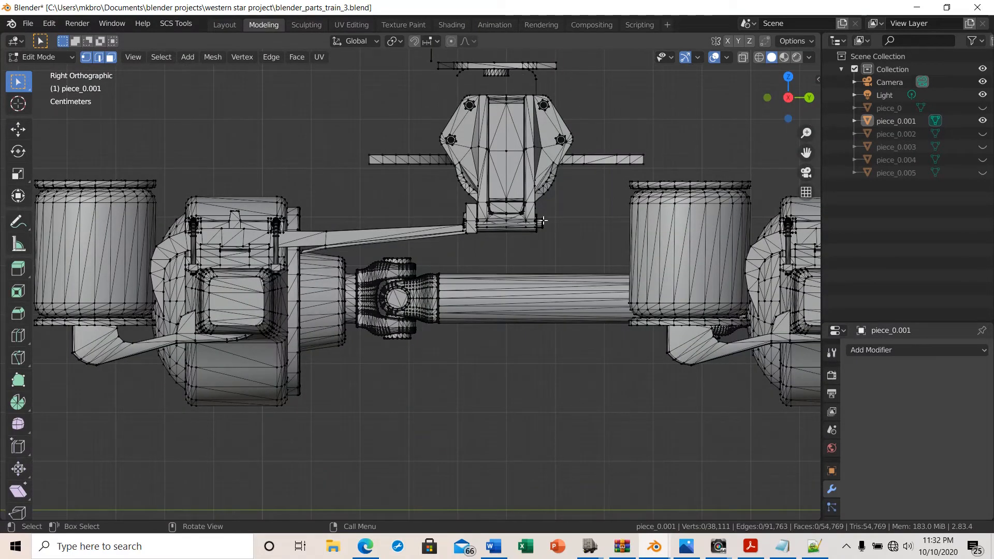
pyautogui.keyDown('shift'); pyautogui.moveTo(543, 220); pyautogui.dragTo(524, 358, button='middle'); pyautogui.keyUp('shift')
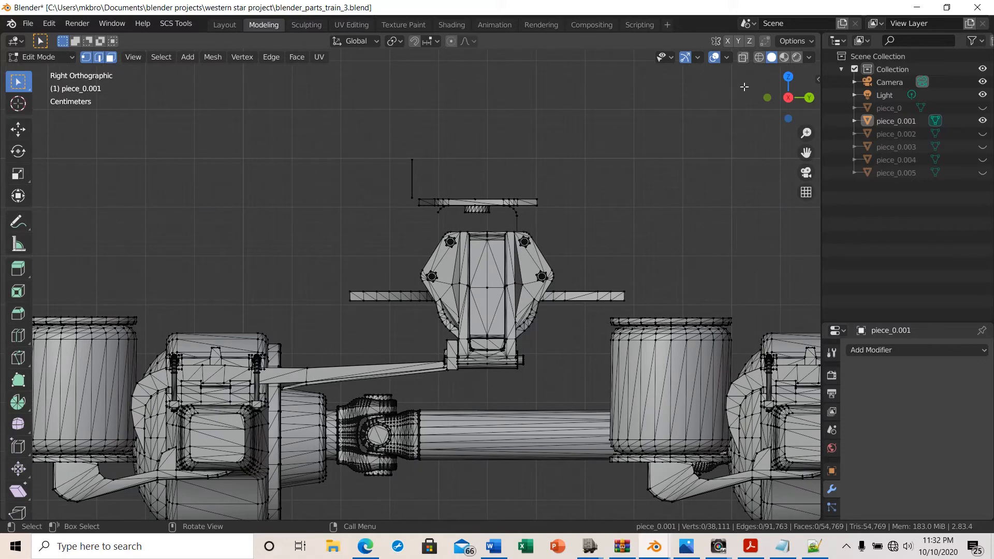
pyautogui.click(741, 57)
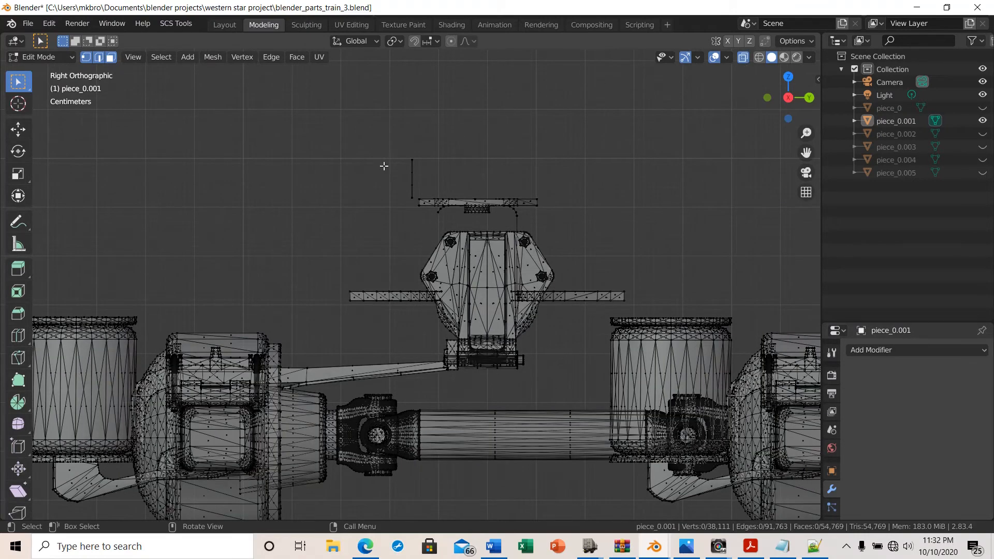
pyautogui.moveTo(397, 135); pyautogui.dragTo(548, 224)
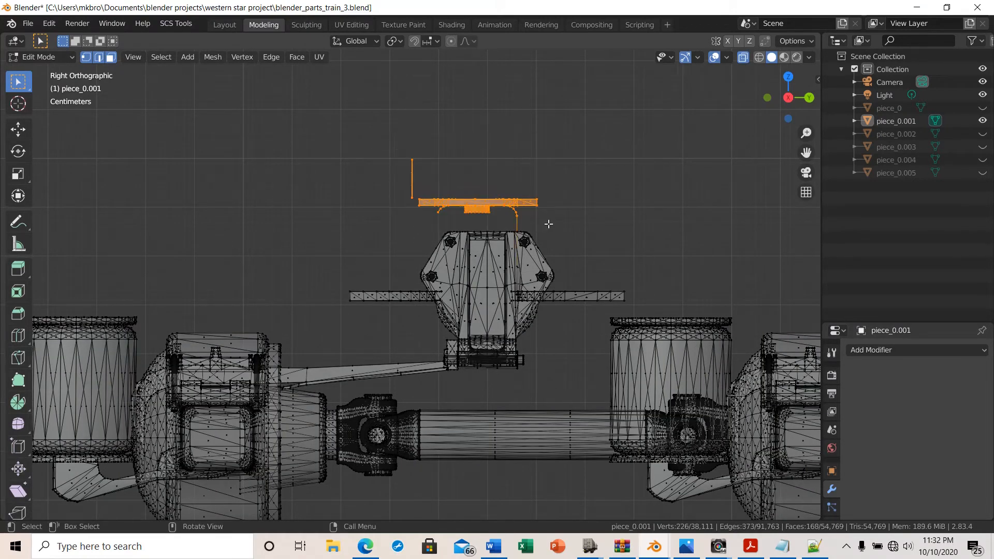
pyautogui.press('x')
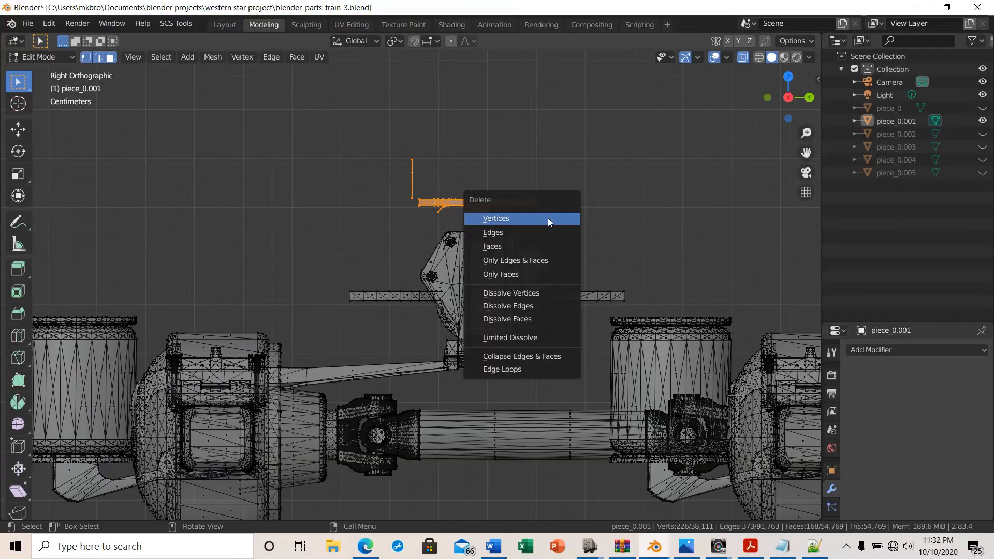
pyautogui.click(548, 219)
# Turn off X-ray and delete the thin bar strip spanning the frame brackets over the driveshaft
pyautogui.moveTo(543, 218); pyautogui.dragTo(592, 251, button='middle')
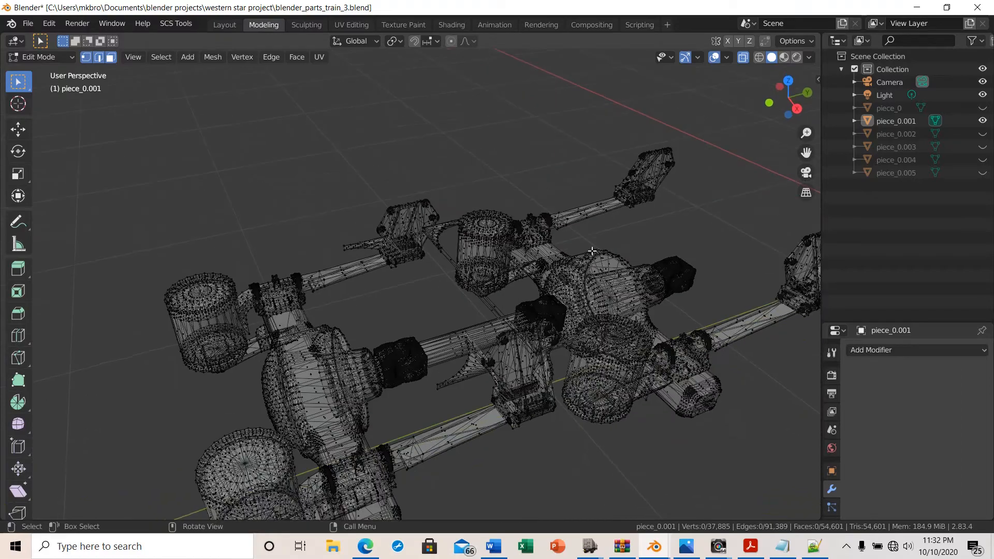
pyautogui.click(743, 60)
pyautogui.scroll(4, 332, 244)
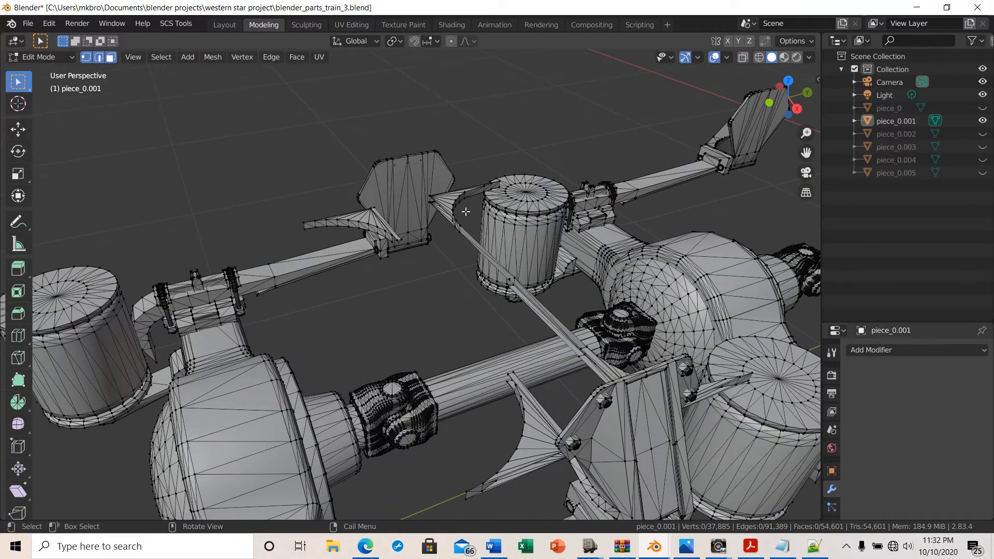
pyautogui.moveTo(475, 303); pyautogui.dragTo(582, 362, button='middle')
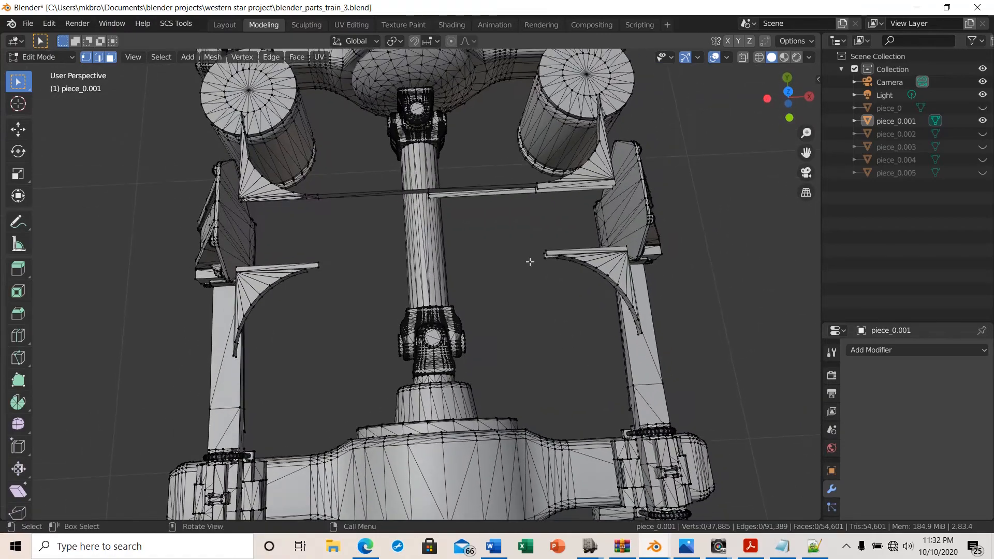
pyautogui.moveTo(469, 166); pyautogui.dragTo(505, 238)
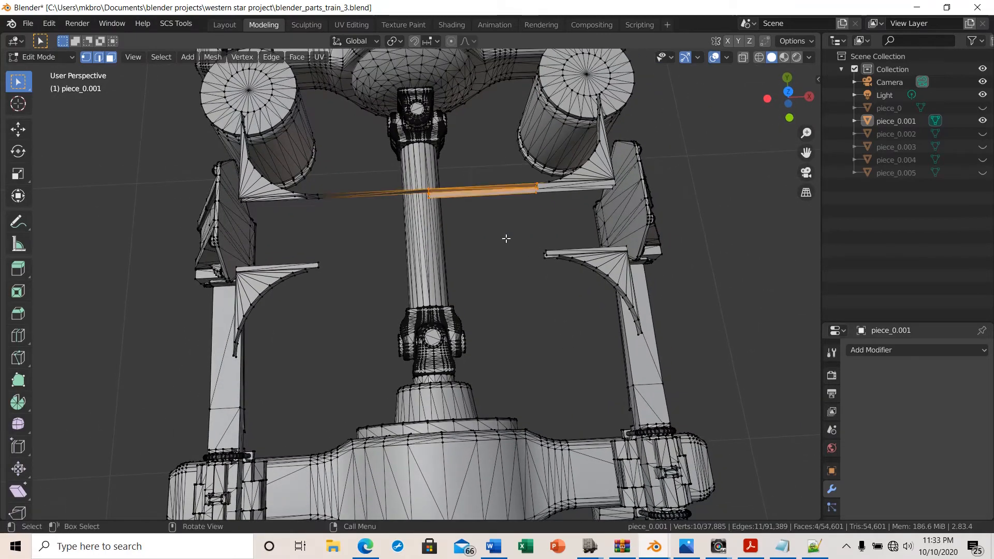
pyautogui.press('x')
pyautogui.click(529, 313)
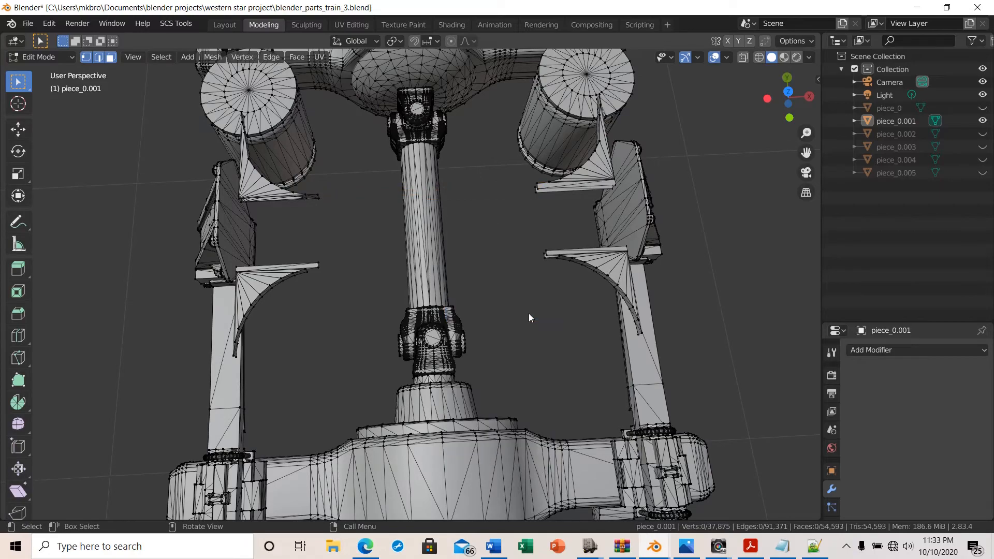
# Delete the stray edges sticking out beside the hexagonal bracket
pyautogui.moveTo(564, 278); pyautogui.dragTo(543, 271, button='middle')
pyautogui.moveTo(469, 312); pyautogui.dragTo(680, 254, button='middle')
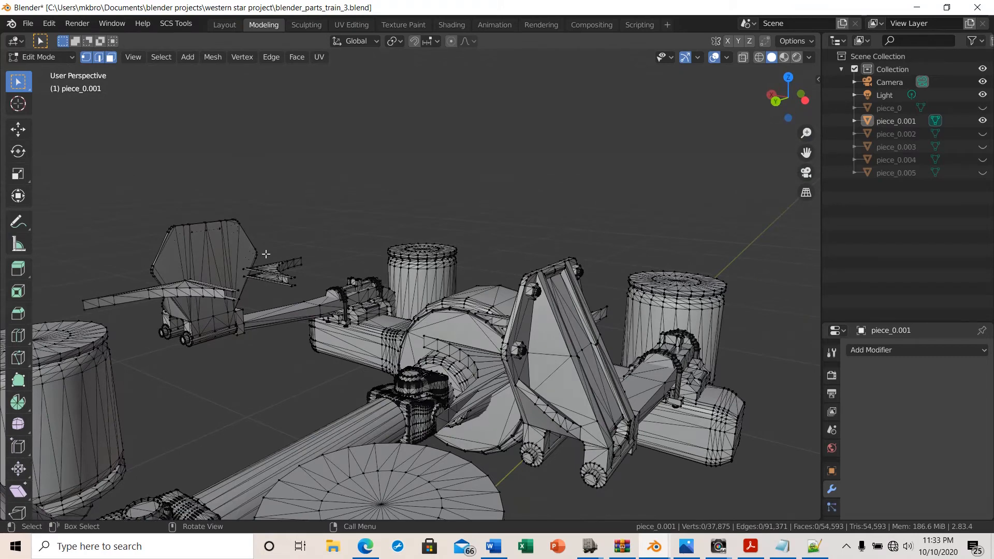
pyautogui.moveTo(264, 249); pyautogui.dragTo(314, 290)
pyautogui.press('x')
pyautogui.click(306, 274)
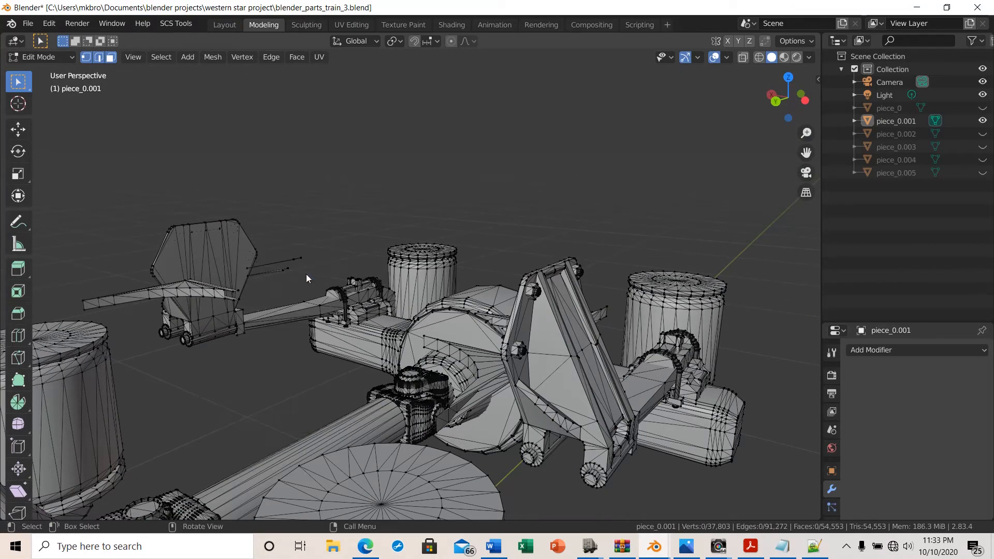
# Delete the leftover edge lines sticking out toward the front hexagonal bracket arm
pyautogui.moveTo(273, 251); pyautogui.dragTo(313, 288)
pyautogui.press('x')
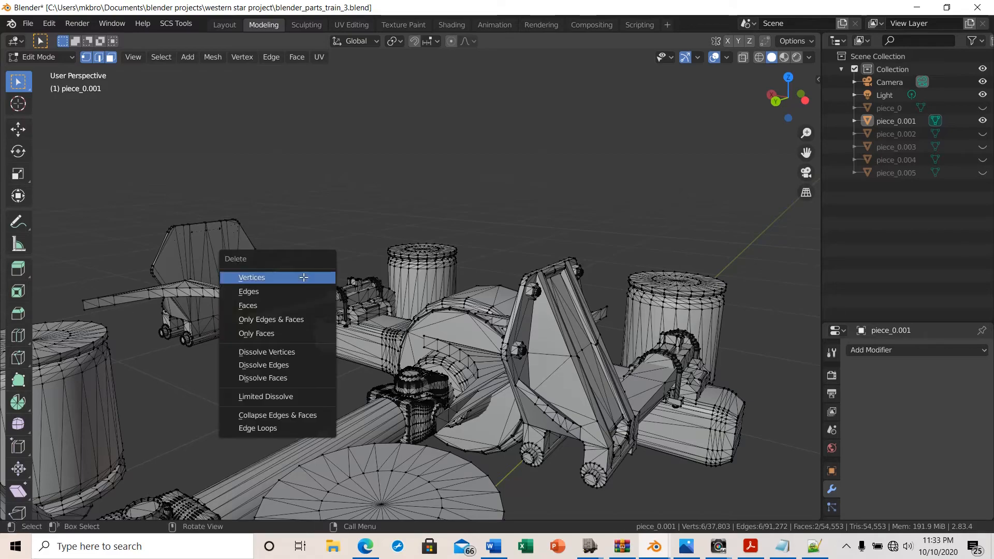
pyautogui.click(303, 277)
# Delete the curved fin-shaped panel beside the axle bracket in two passes
pyautogui.moveTo(273, 389); pyautogui.dragTo(140, 418, button='middle')
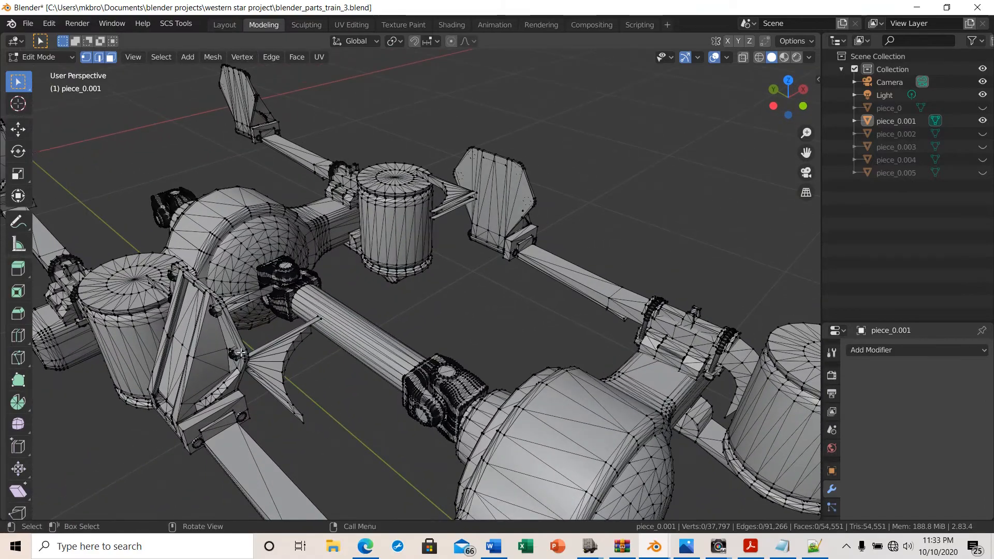
pyautogui.moveTo(255, 336); pyautogui.dragTo(297, 420)
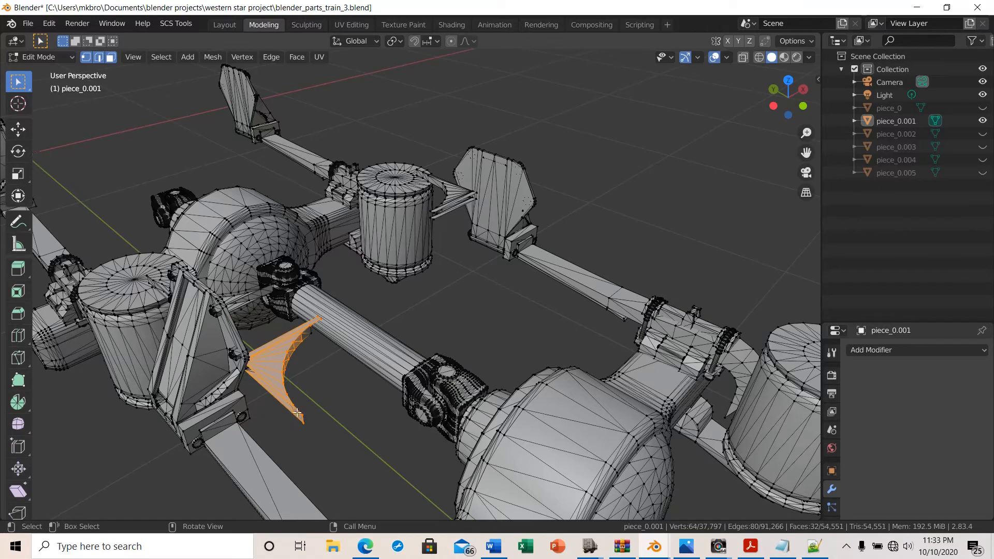
pyautogui.press('x')
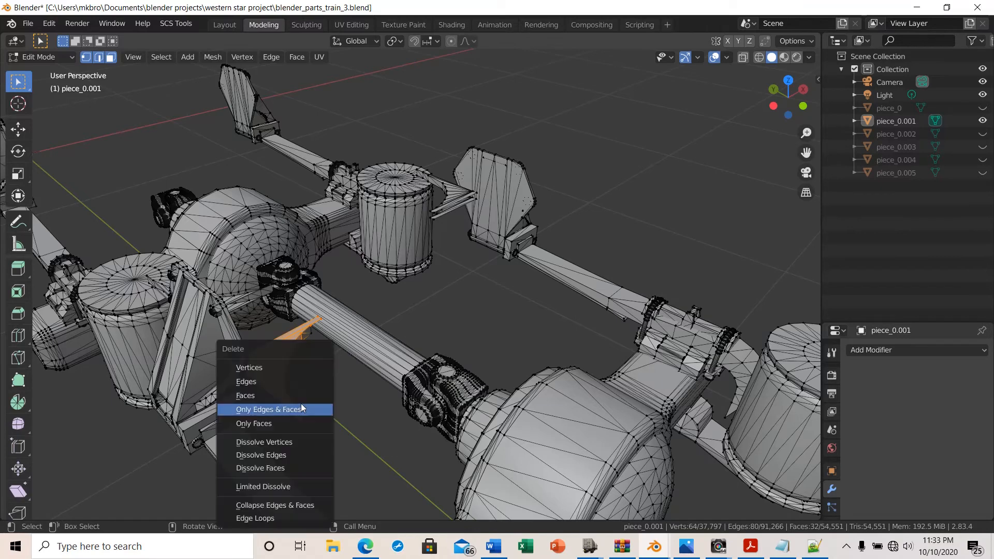
pyautogui.click(272, 366)
pyautogui.moveTo(261, 342); pyautogui.dragTo(304, 411)
pyautogui.press('x')
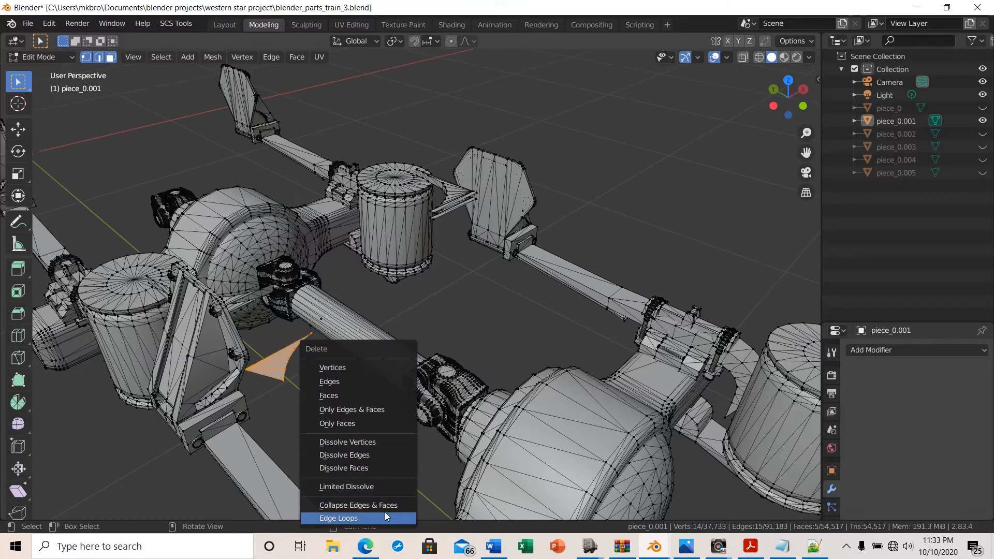
pyautogui.click(343, 368)
# Delete the protruding edge strips beside the bracket behind the differential housing
pyautogui.moveTo(343, 369); pyautogui.dragTo(255, 332, button='middle')
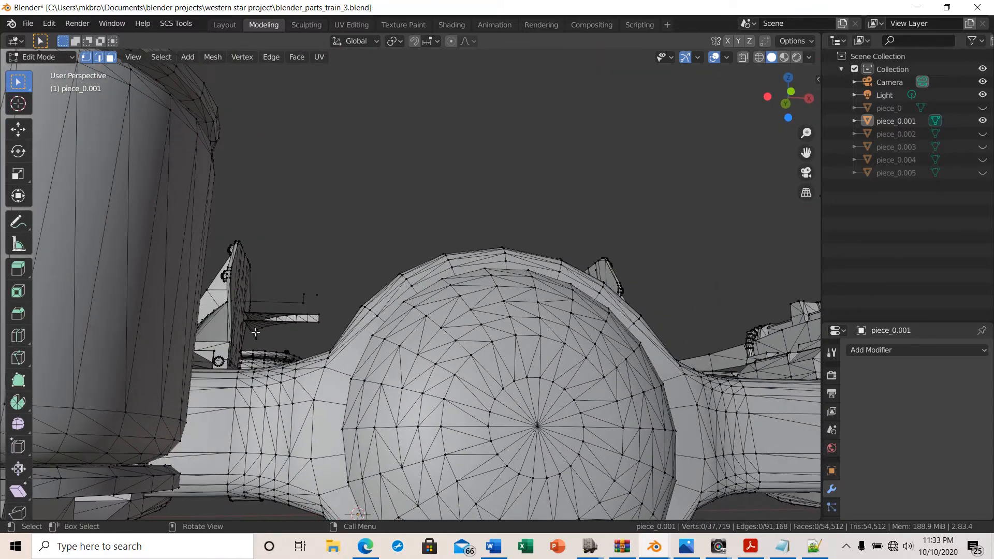
pyautogui.moveTo(259, 284); pyautogui.dragTo(325, 329)
pyautogui.press('x')
pyautogui.click(326, 330)
pyautogui.moveTo(340, 277); pyautogui.dragTo(265, 335)
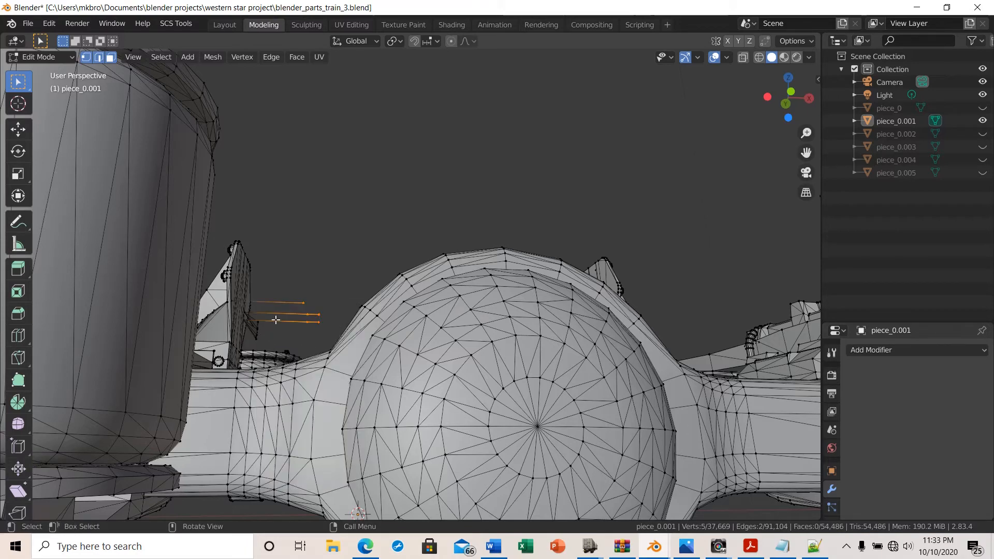
pyautogui.press('x')
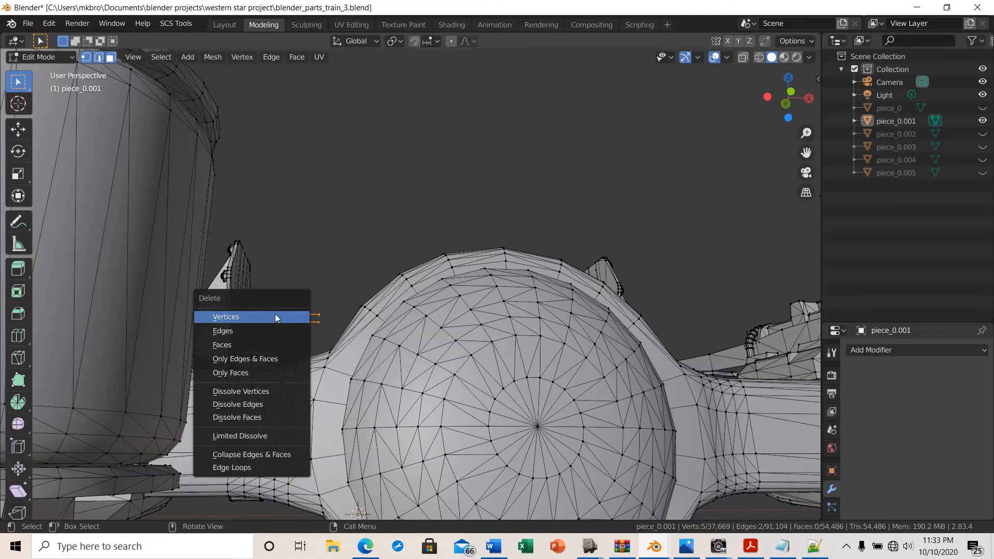
pyautogui.click(276, 314)
# Delete the remaining stray edges and the loose vertex at that same bracket
pyautogui.moveTo(269, 306); pyautogui.dragTo(247, 341)
pyautogui.press('x')
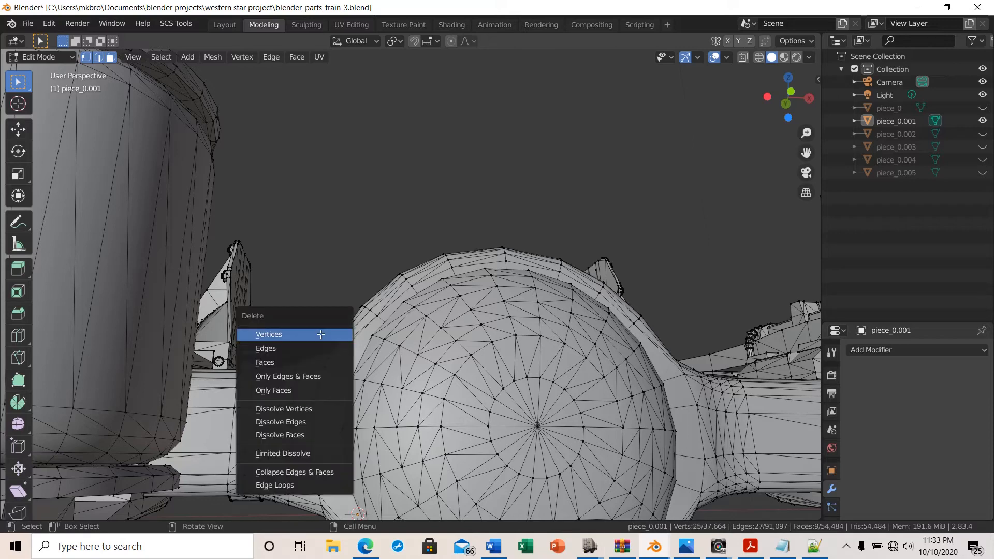
pyautogui.click(320, 334)
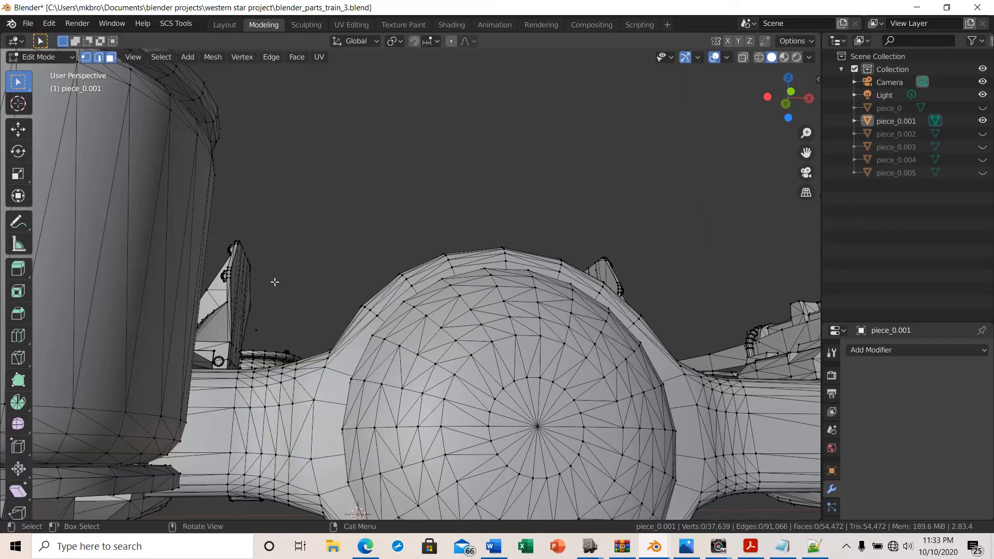
pyautogui.click(254, 328)
pyautogui.press('x')
pyautogui.click(278, 331)
# Delete the fan of stray faces and edges beside the upper hexagonal bracket in several passes
pyautogui.moveTo(277, 331); pyautogui.dragTo(575, 346, button='middle')
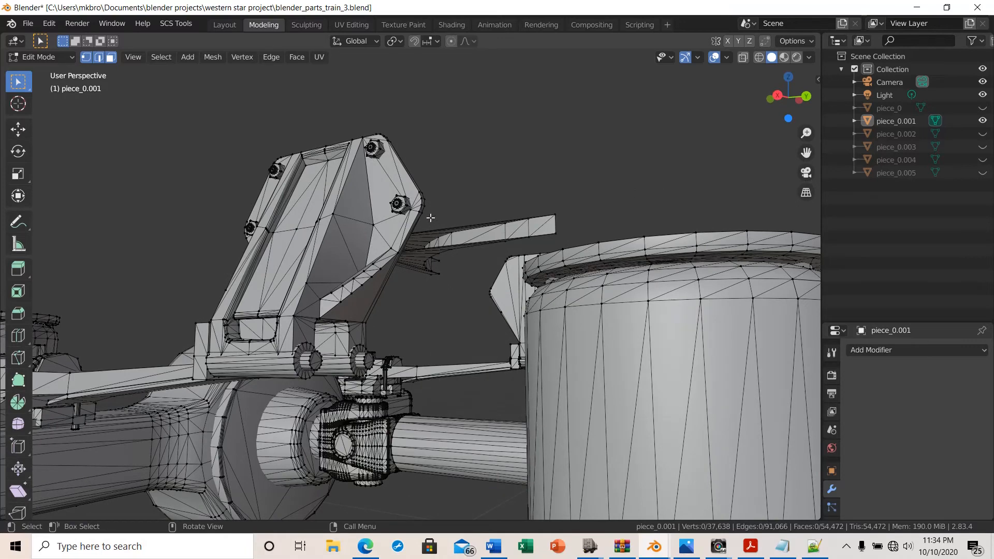
pyautogui.moveTo(430, 218); pyautogui.dragTo(479, 296)
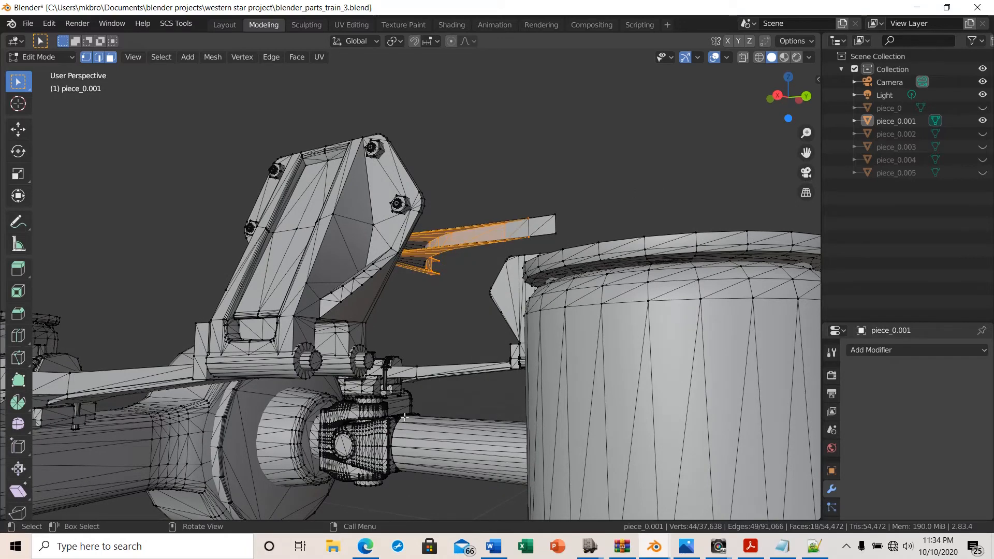
pyautogui.press('x')
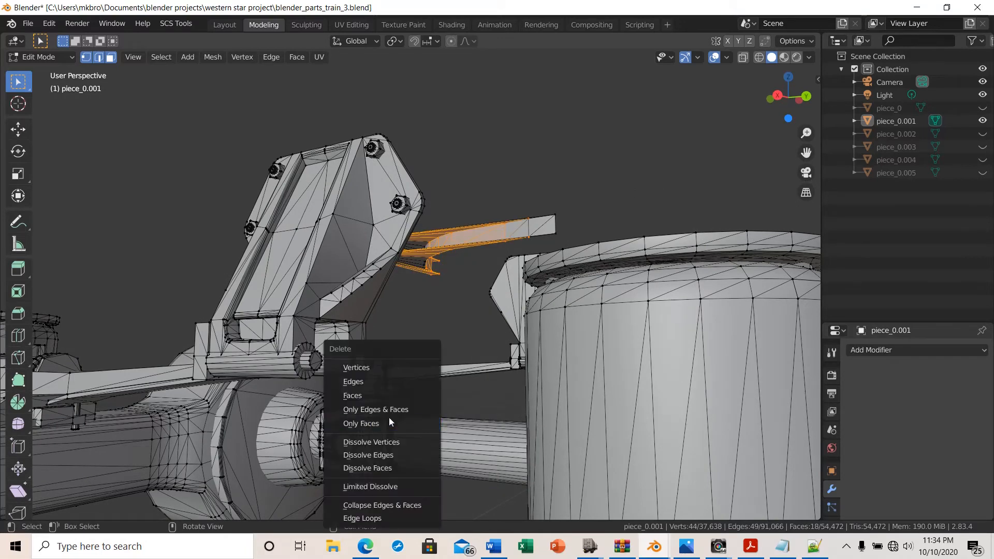
pyautogui.click(354, 372)
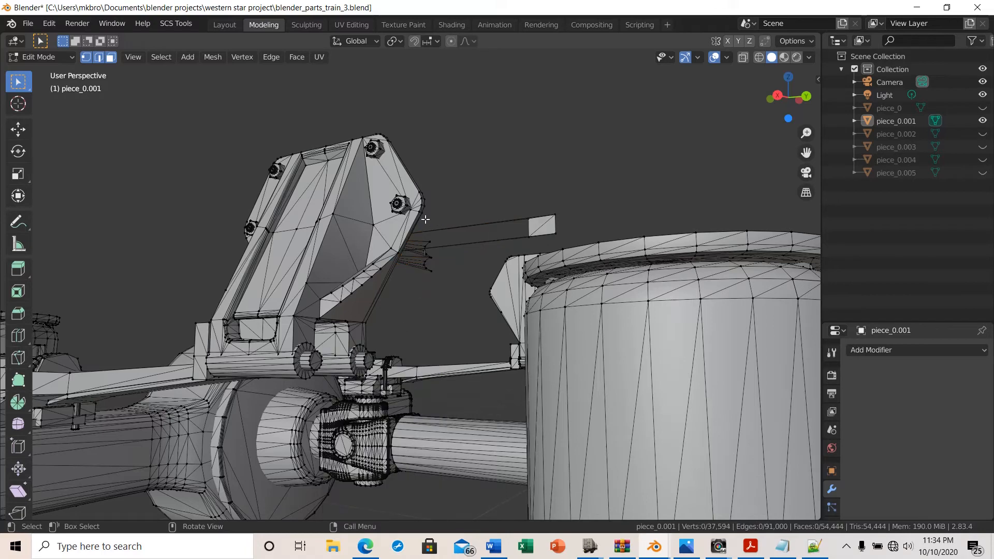
pyautogui.moveTo(425, 220); pyautogui.dragTo(467, 318)
pyautogui.press('x')
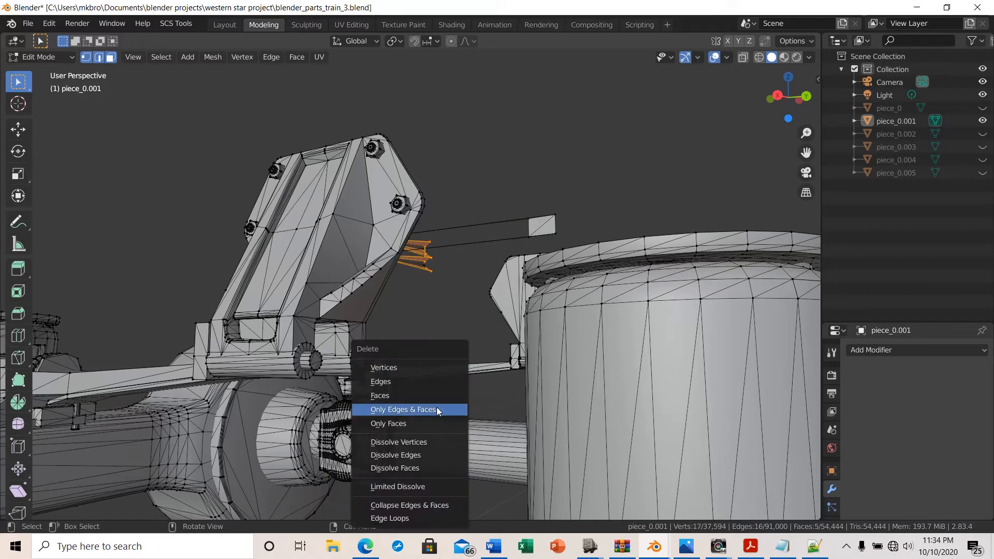
pyautogui.click(397, 369)
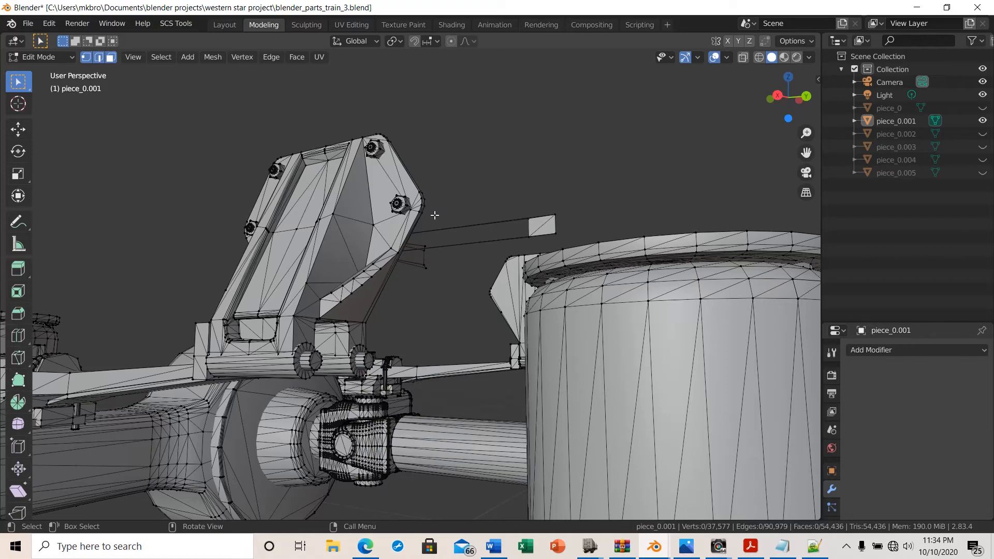
pyautogui.moveTo(422, 221); pyautogui.dragTo(462, 300)
pyautogui.press('x')
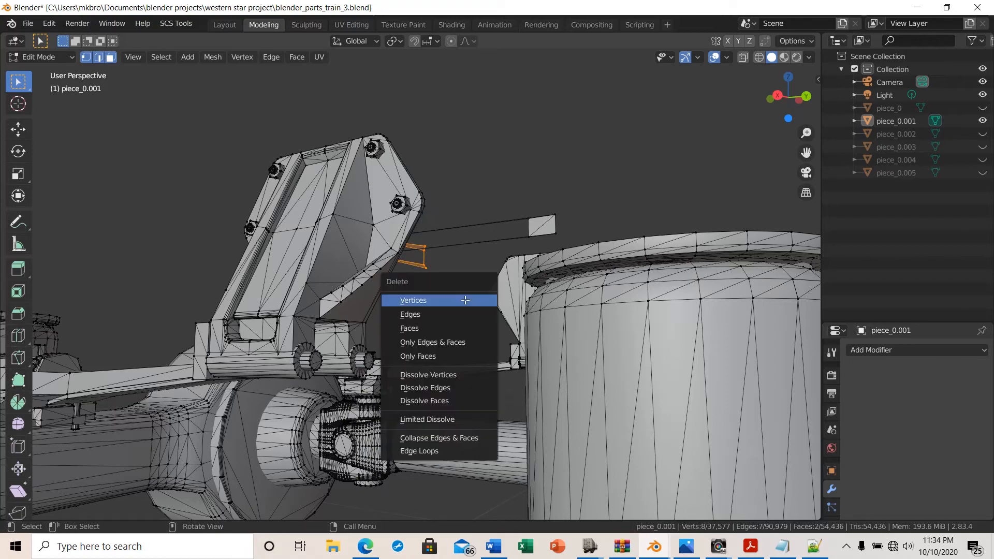
pyautogui.click(461, 300)
# Delete the thin bar strip extending from that bracket
pyautogui.moveTo(440, 213); pyautogui.dragTo(470, 272)
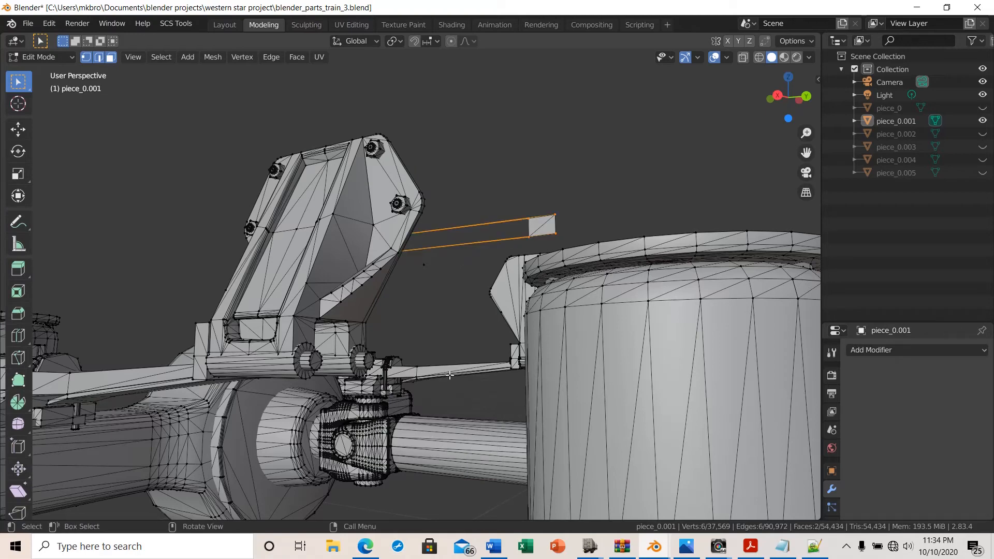
pyautogui.press('x')
pyautogui.click(452, 332)
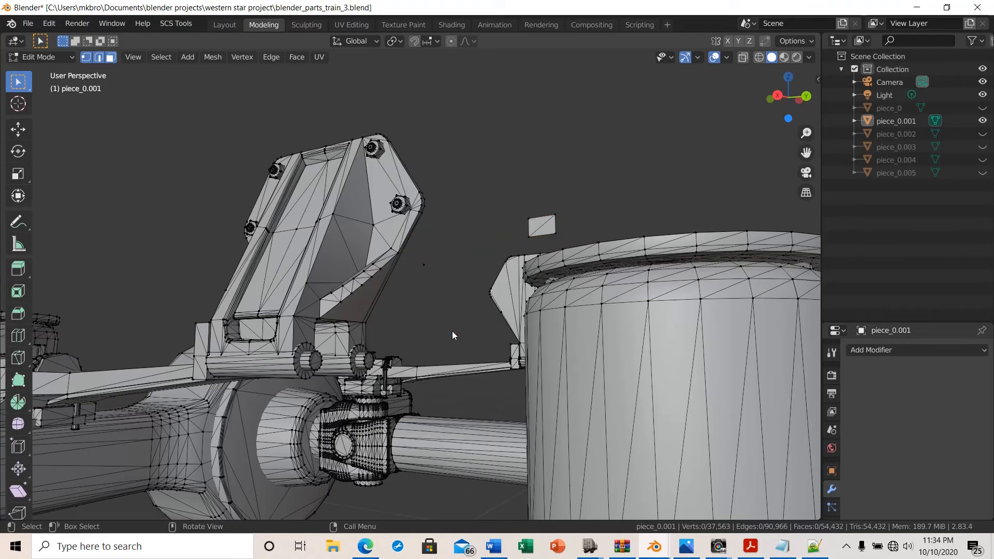
# Delete the small leftover square plate floating beside the bracket
pyautogui.moveTo(438, 281); pyautogui.dragTo(613, 272, button='middle')
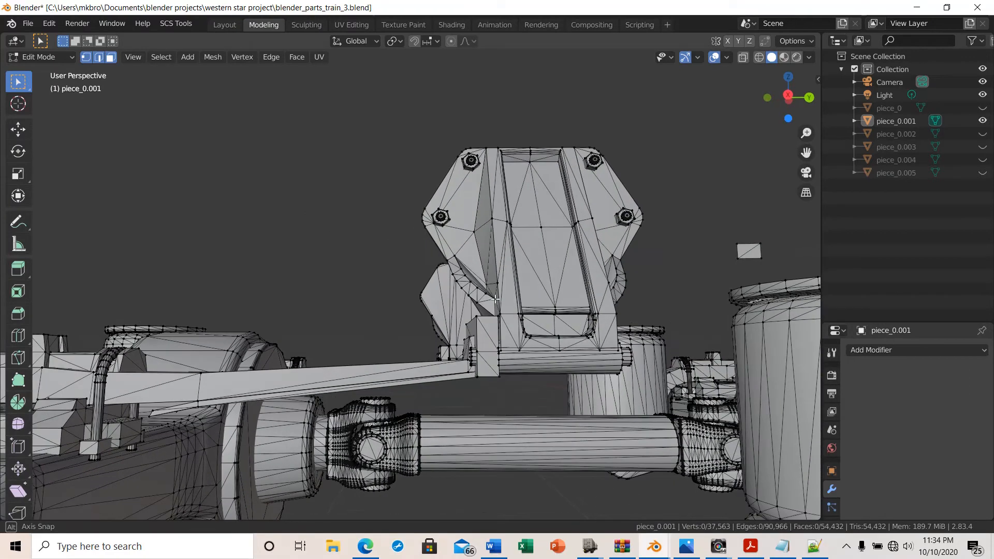
pyautogui.moveTo(728, 230); pyautogui.dragTo(777, 267)
pyautogui.press('x')
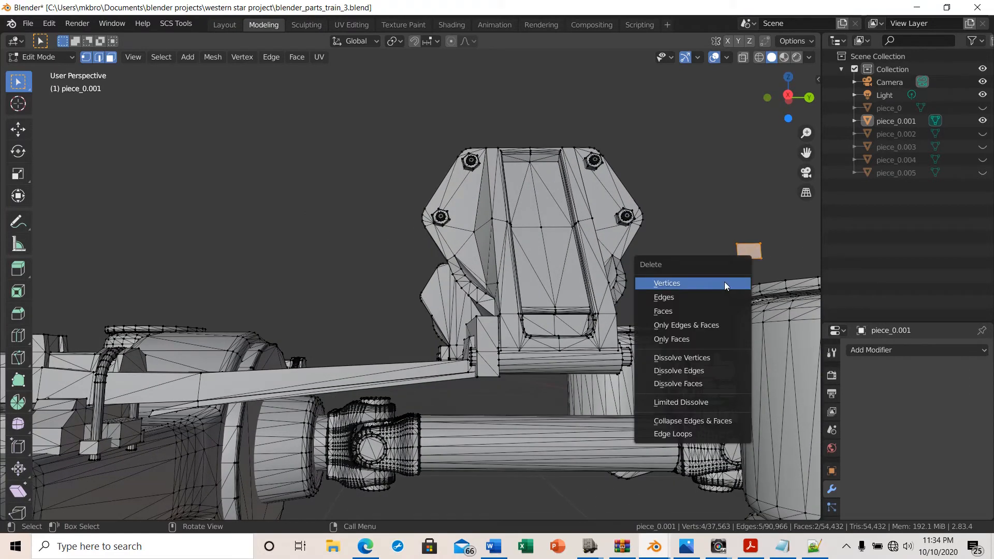
pyautogui.click(709, 287)
# Delete the stray single vertex floating above the axle housing
pyautogui.moveTo(704, 287); pyautogui.dragTo(580, 279, button='middle')
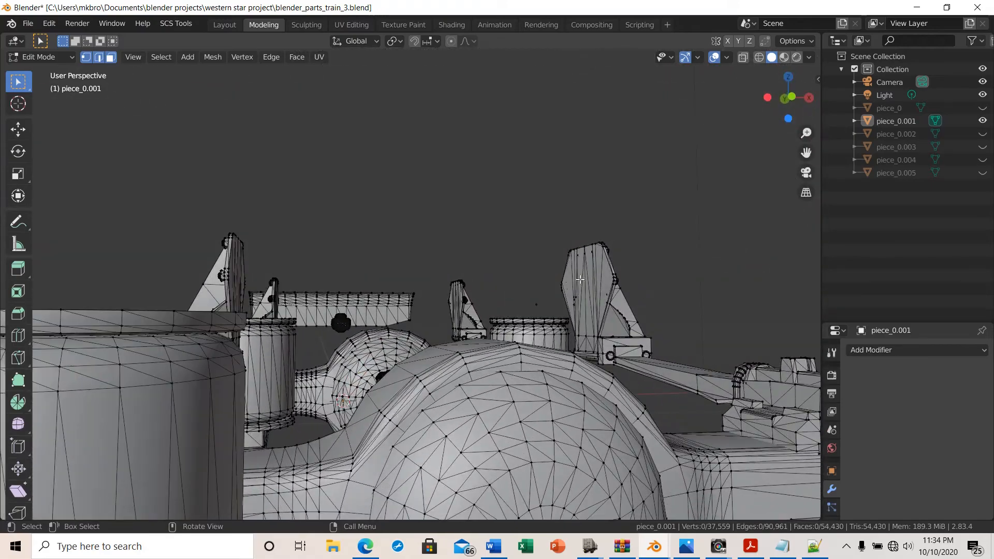
pyautogui.click(535, 302)
pyautogui.press('x')
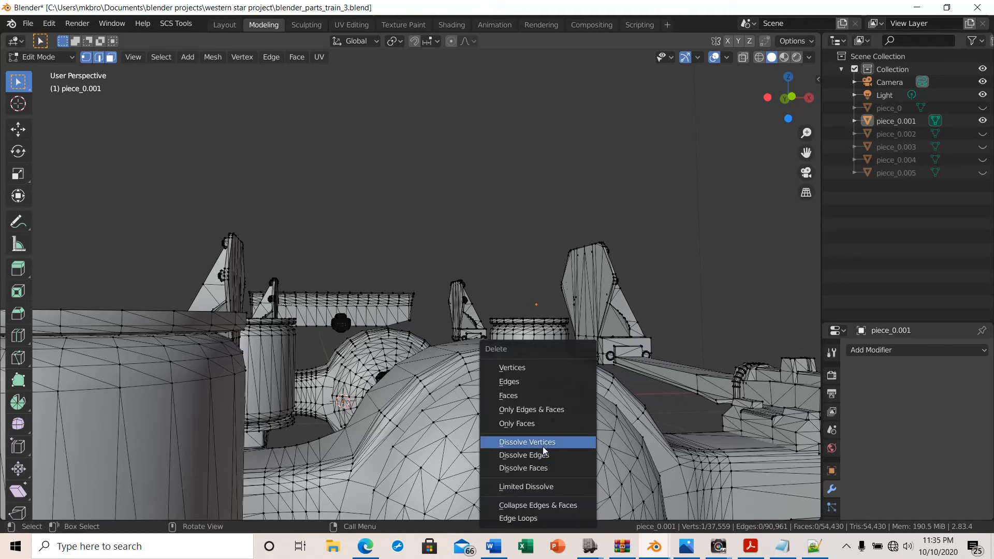
pyautogui.click(521, 371)
# Turn on X-ray, select the whole mesh, duplicate it in place and separate the duplicate into a new object
pyautogui.moveTo(549, 371); pyautogui.dragTo(662, 392, button='middle')
pyautogui.scroll(-5, 590, 390)
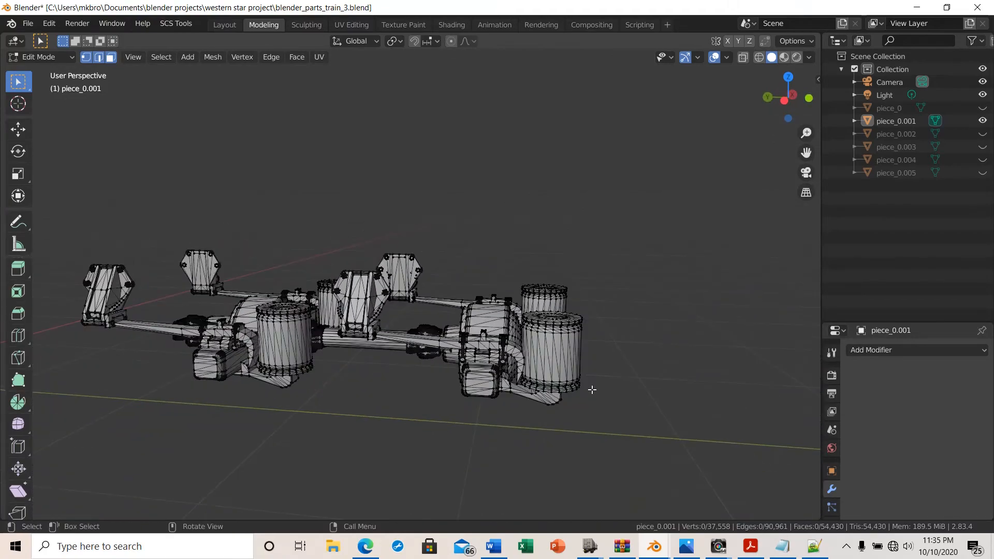
pyautogui.moveTo(590, 389); pyautogui.dragTo(663, 402, button='middle')
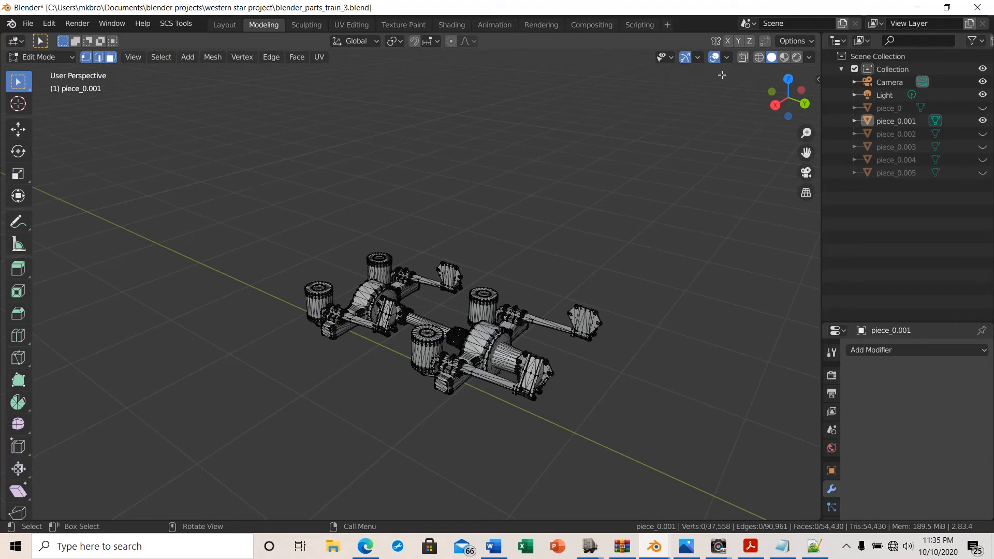
pyautogui.click(743, 57)
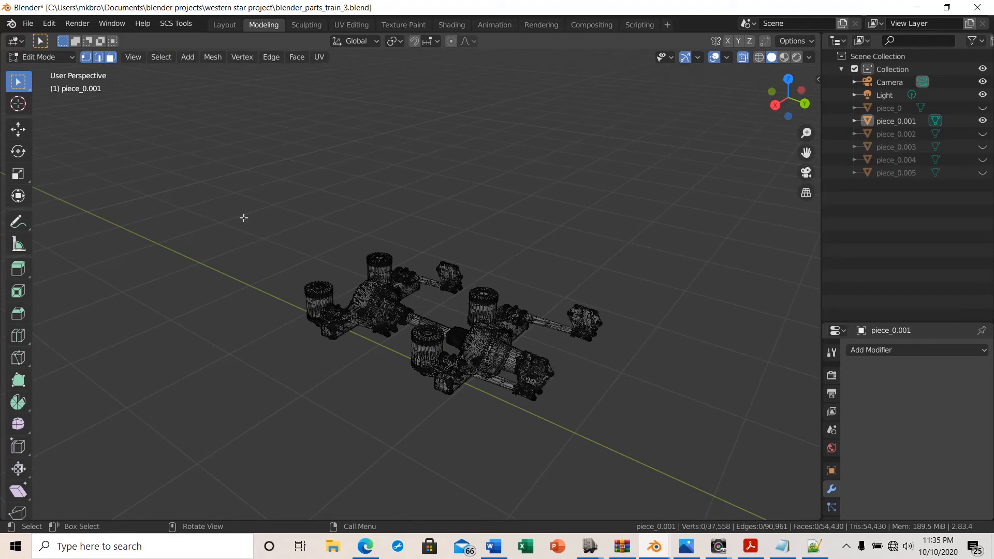
pyautogui.moveTo(243, 218); pyautogui.dragTo(663, 448)
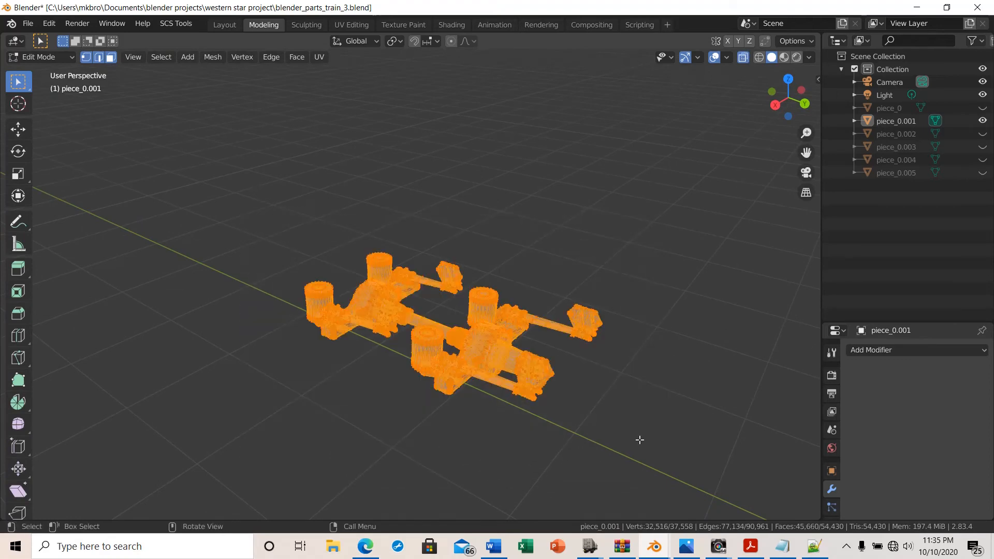
pyautogui.moveTo(640, 440); pyautogui.dragTo(616, 421, button='middle')
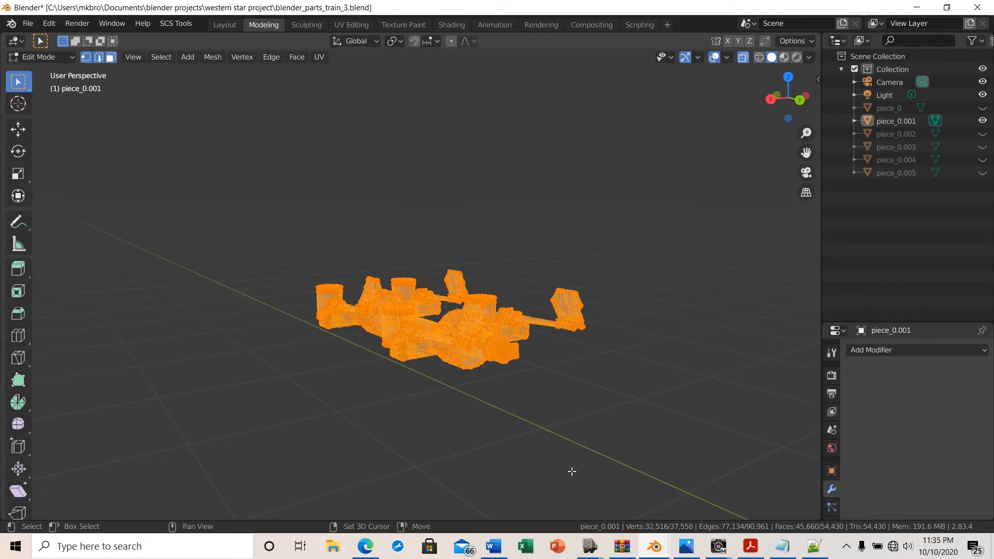
pyautogui.hotkey('shift', 'd')
pyautogui.click(572, 471)
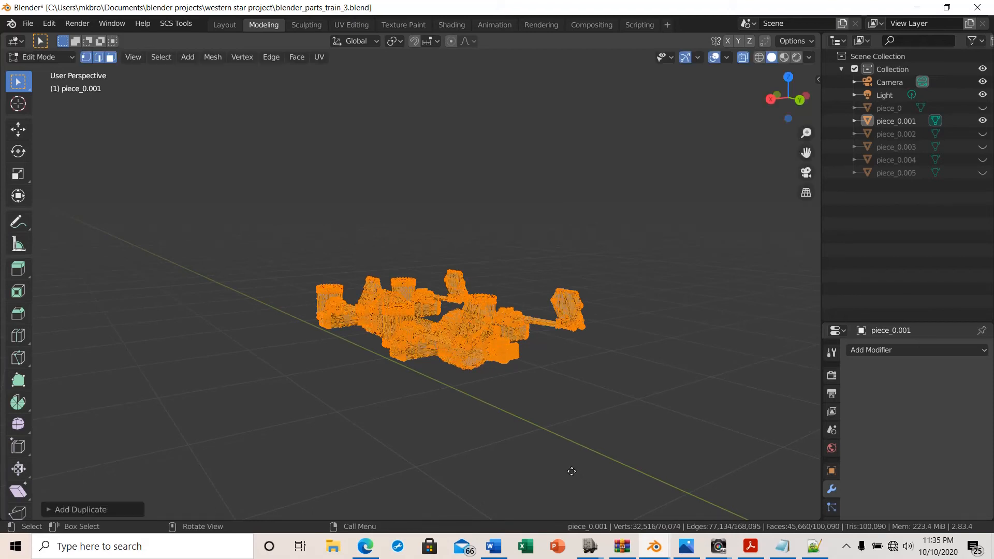
pyautogui.press('p')
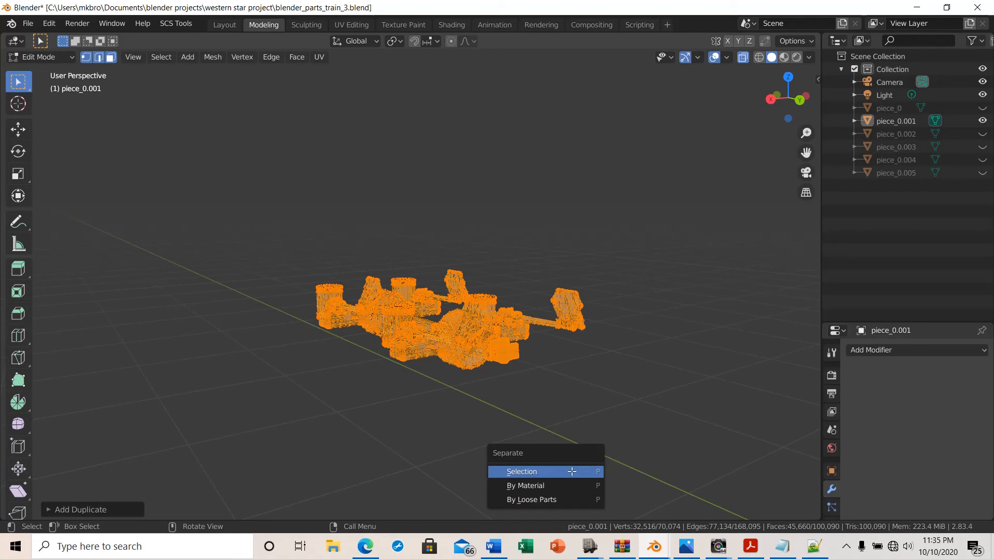
pyautogui.click(571, 471)
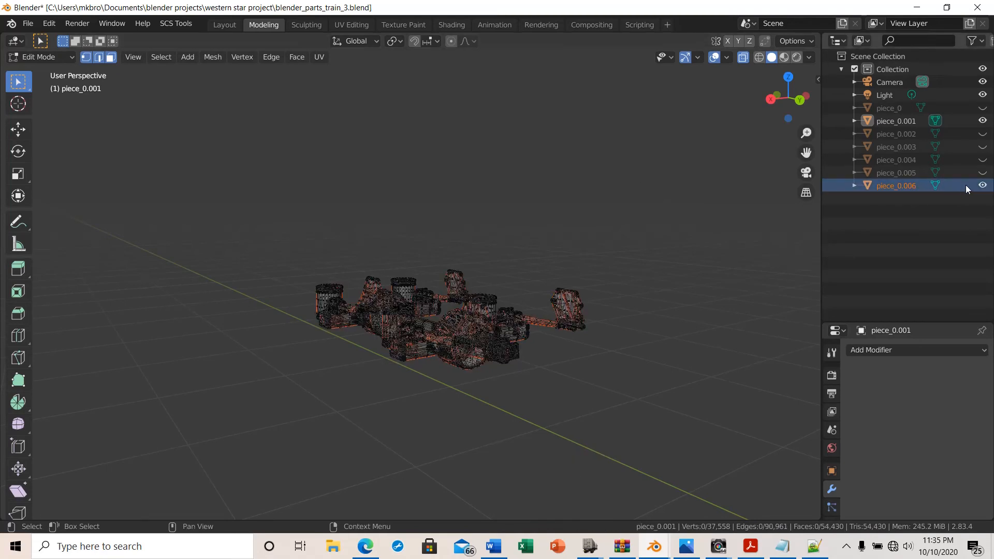
# Hide the original piece_0.001 object and turn off X-ray to view the separated copy
pyautogui.click(934, 219)
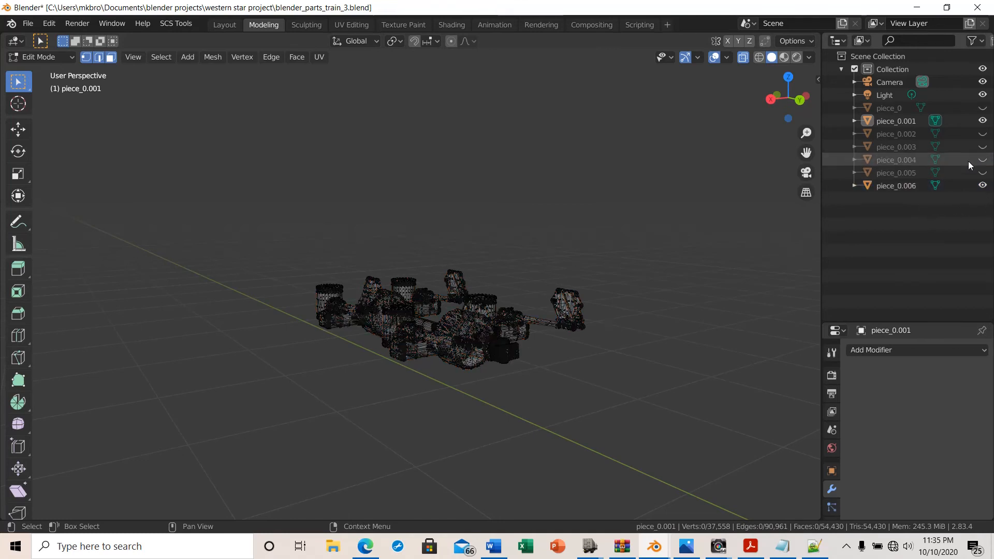
pyautogui.click(982, 121)
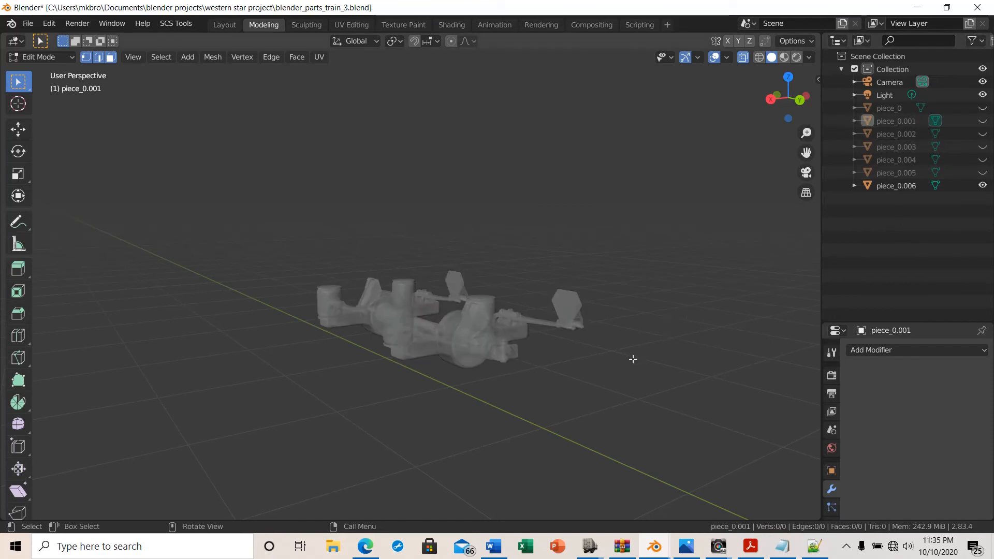
pyautogui.moveTo(632, 357); pyautogui.dragTo(632, 416, button='middle')
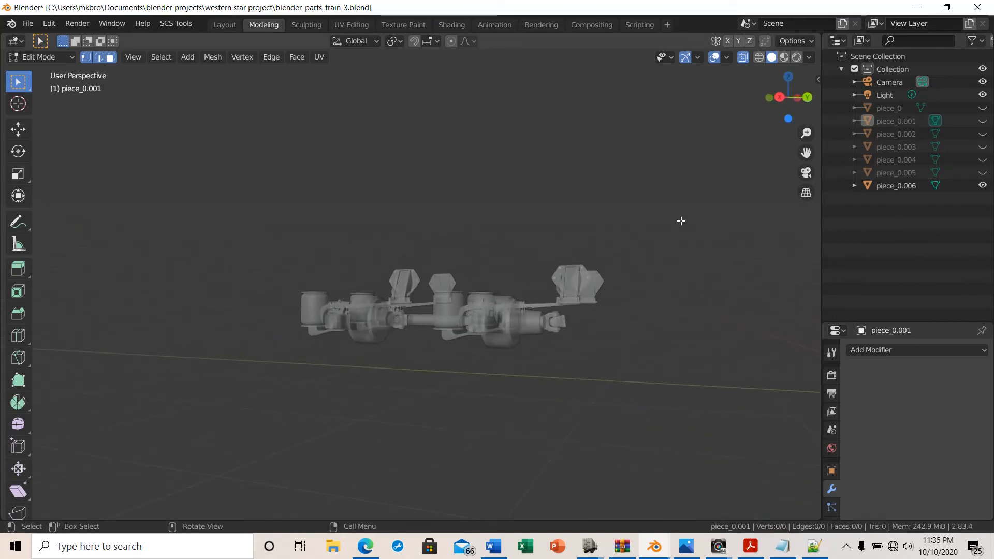
pyautogui.click(743, 59)
pyautogui.moveTo(686, 376); pyautogui.dragTo(625, 402, button='middle')
pyautogui.scroll(-3, 677, 421)
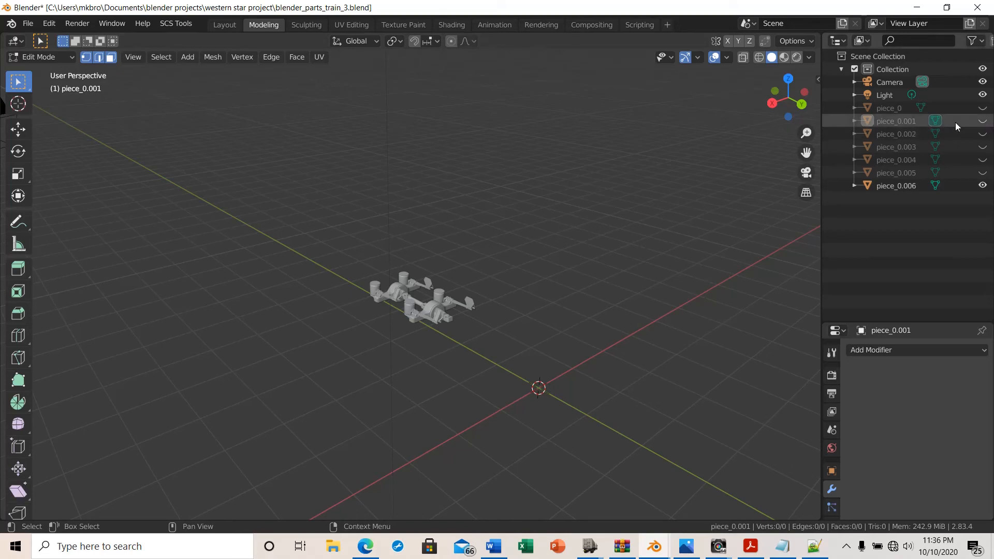
# Unhide piece_0.001, return to Object Mode and unhide the remaining hidden pieces piece_0.002 through piece_0.004
pyautogui.click(983, 121)
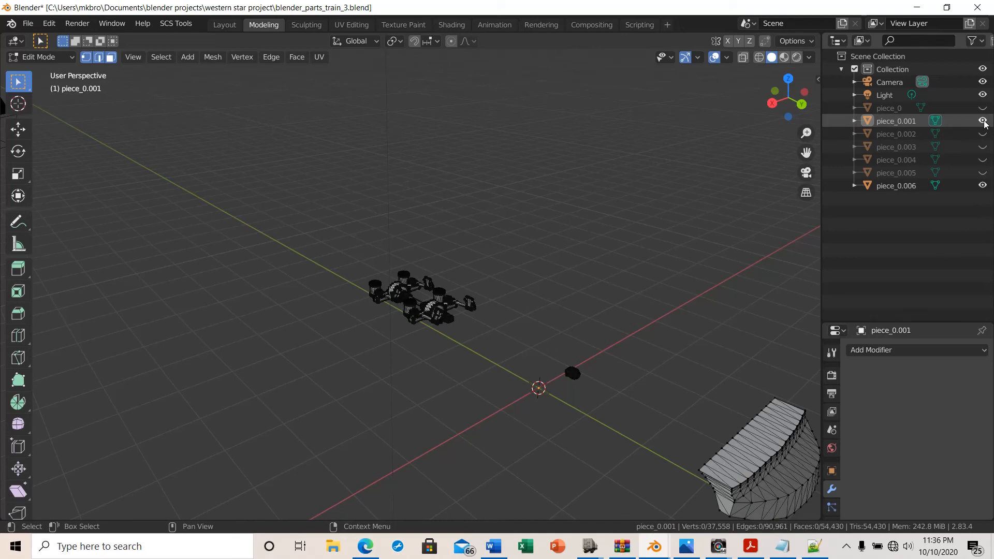
pyautogui.press('Tab')
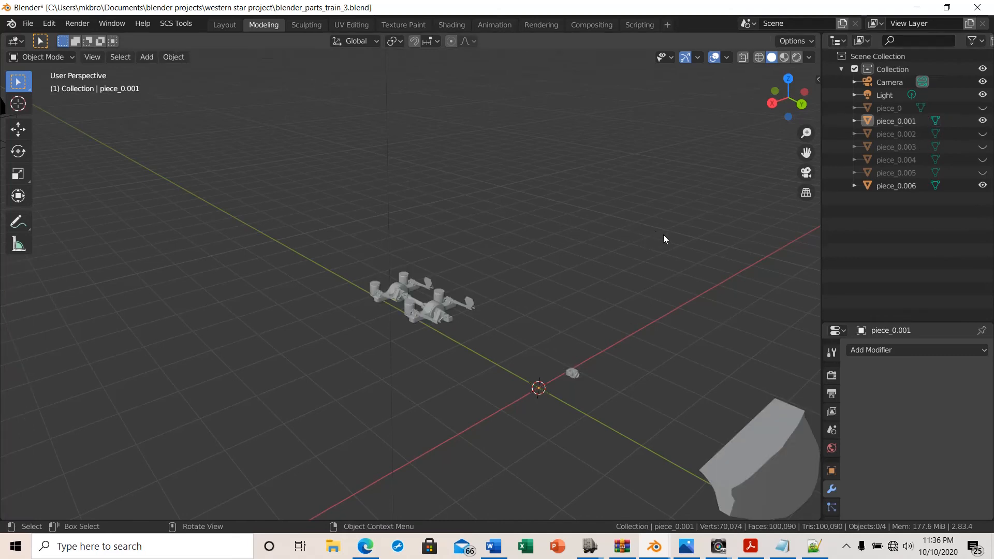
pyautogui.scroll(-4, 653, 223)
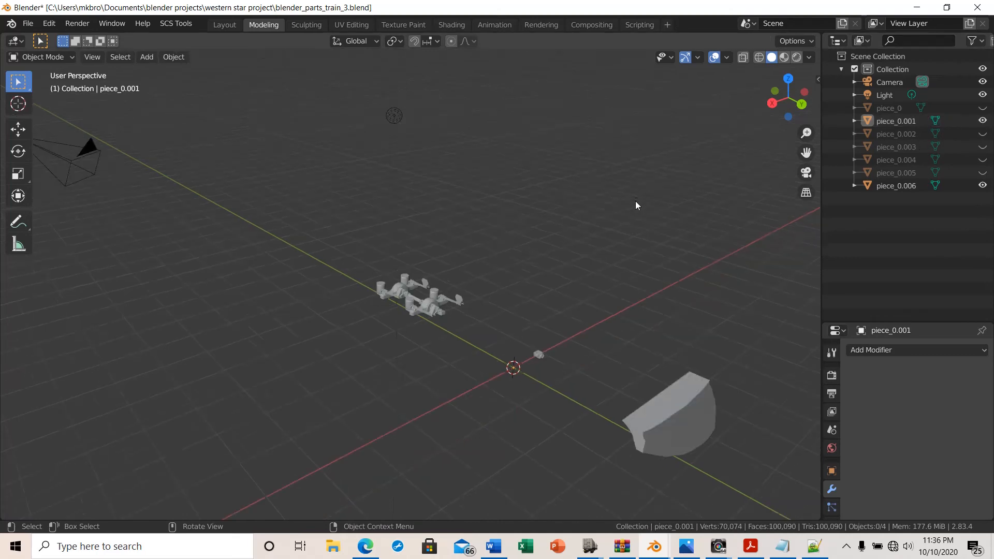
pyautogui.click(983, 133)
pyautogui.click(982, 146)
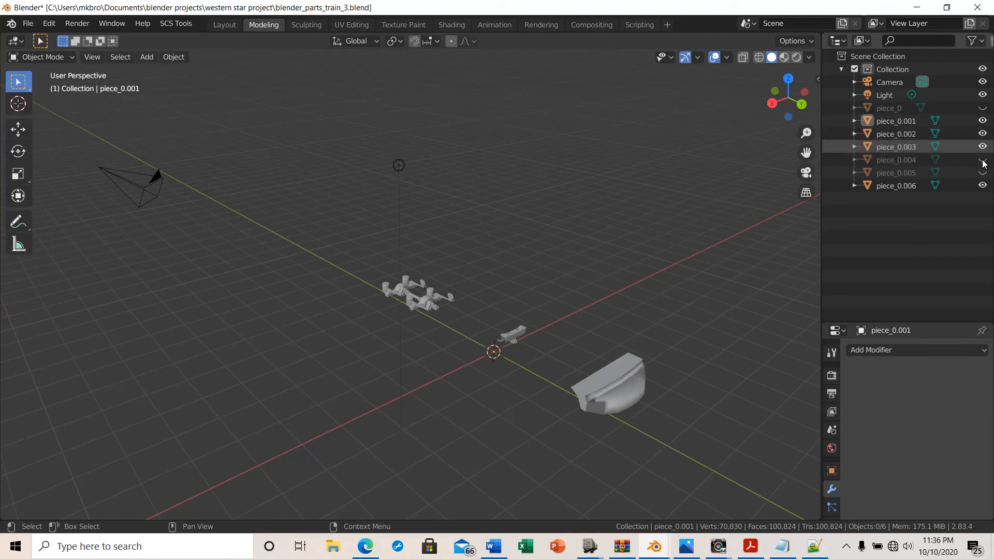
pyautogui.click(983, 161)
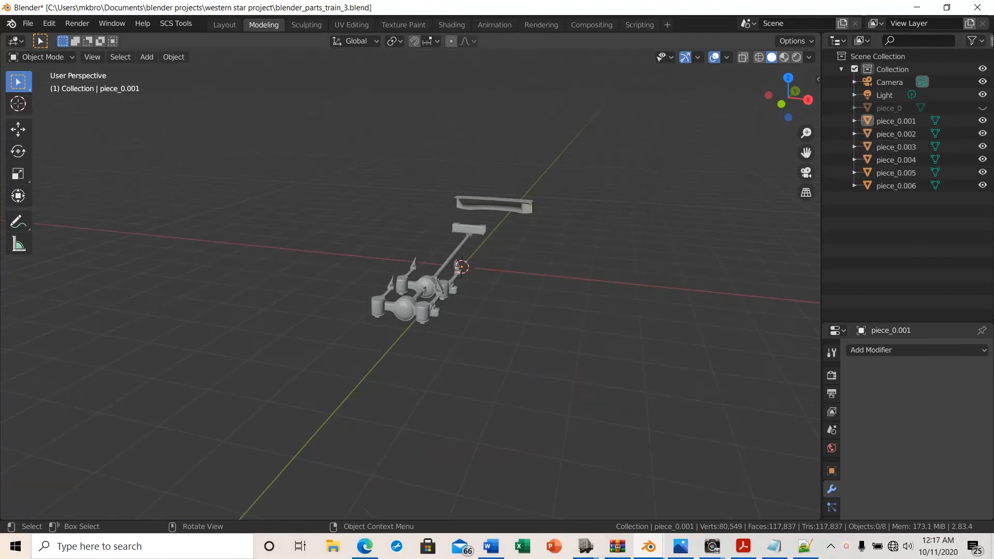
# Select all chassis pieces, piece_0.001 through piece_0.006, together in the outliner
pyautogui.moveTo(563, 389); pyautogui.dragTo(417, 366, button='middle')
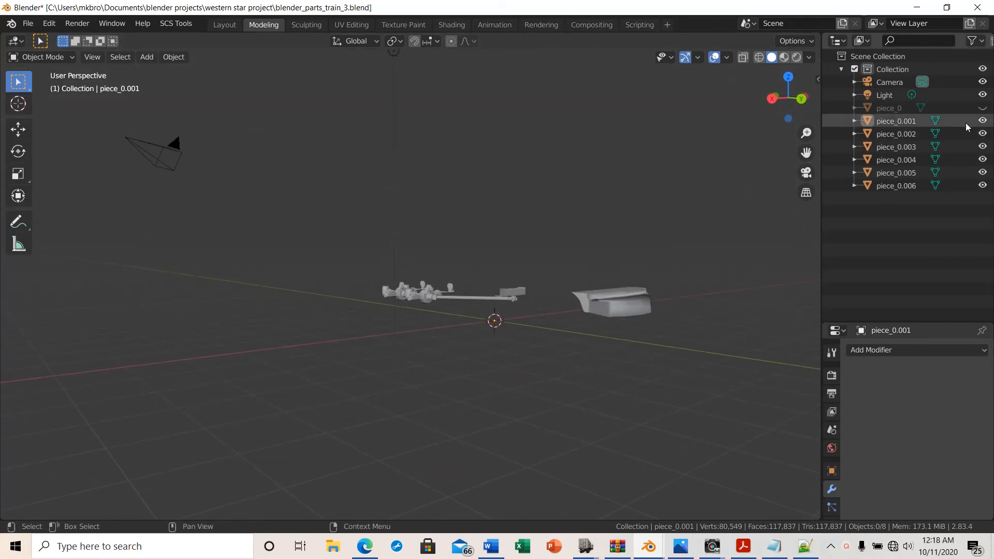
pyautogui.moveTo(446, 274); pyautogui.dragTo(435, 299, button='middle')
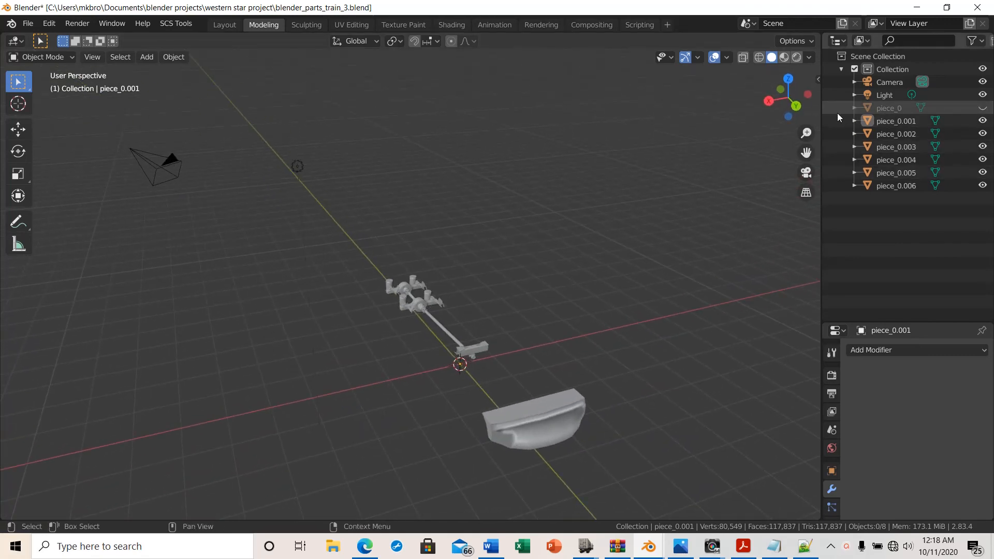
pyautogui.moveTo(839, 121); pyautogui.dragTo(964, 209)
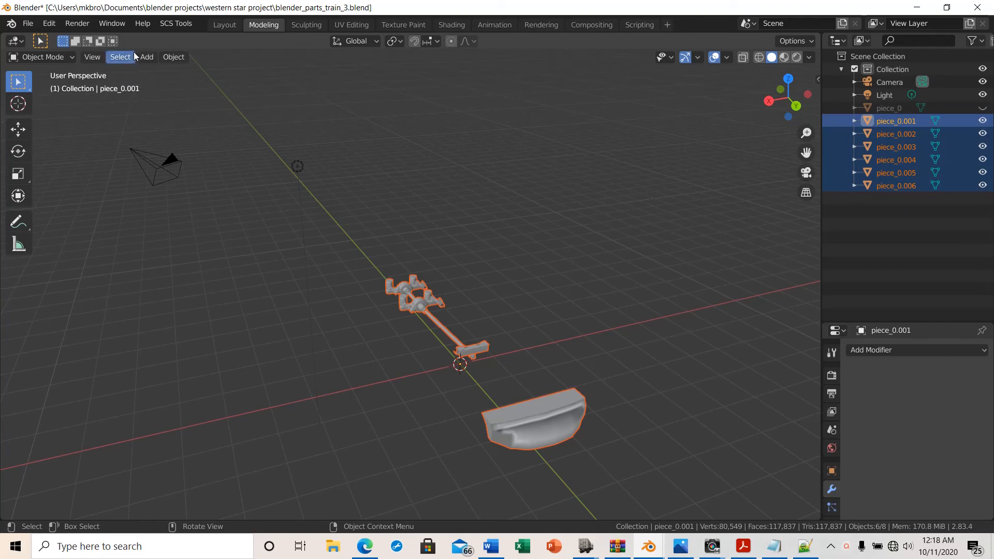
# Add an SCS root object for the selected pieces with SCS Tools
pyautogui.click(178, 23)
pyautogui.moveTo(181, 38)
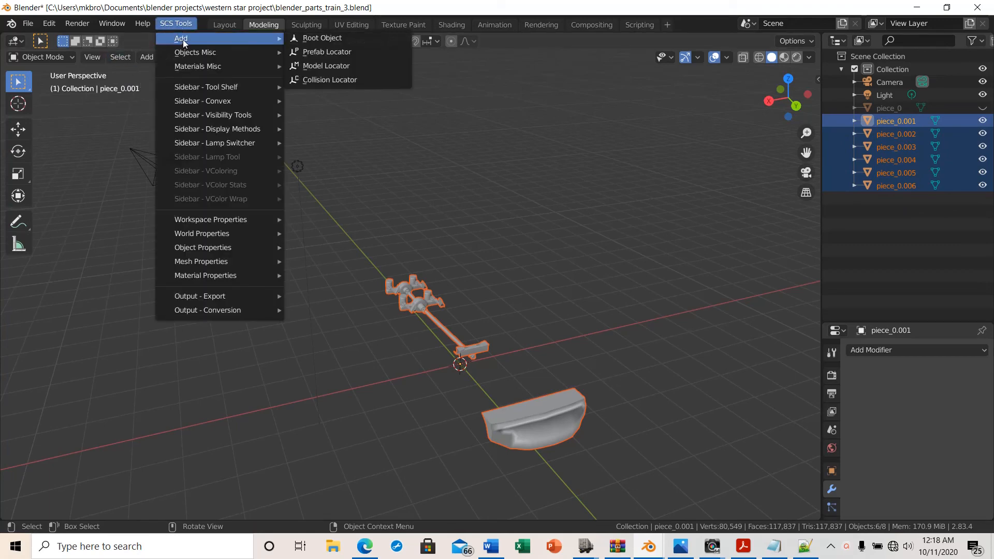
pyautogui.click(342, 42)
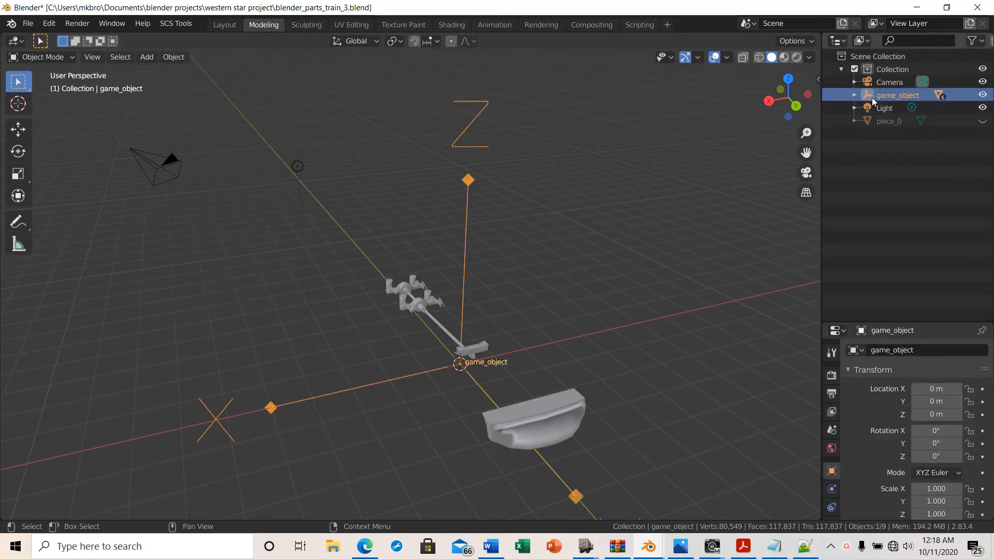
# Expand the new root object in the outliner and rename it to chassis
pyautogui.click(854, 96)
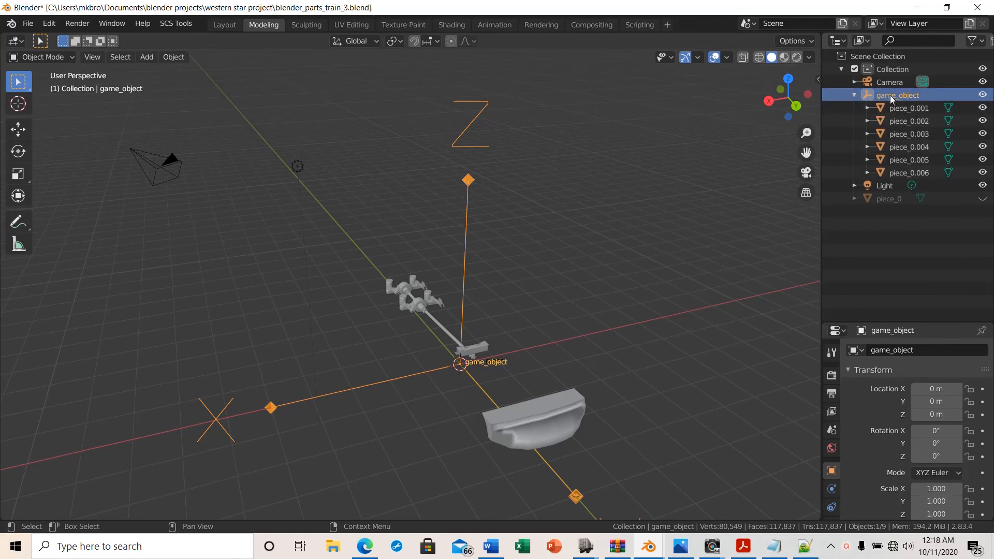
pyautogui.doubleClick(890, 96)
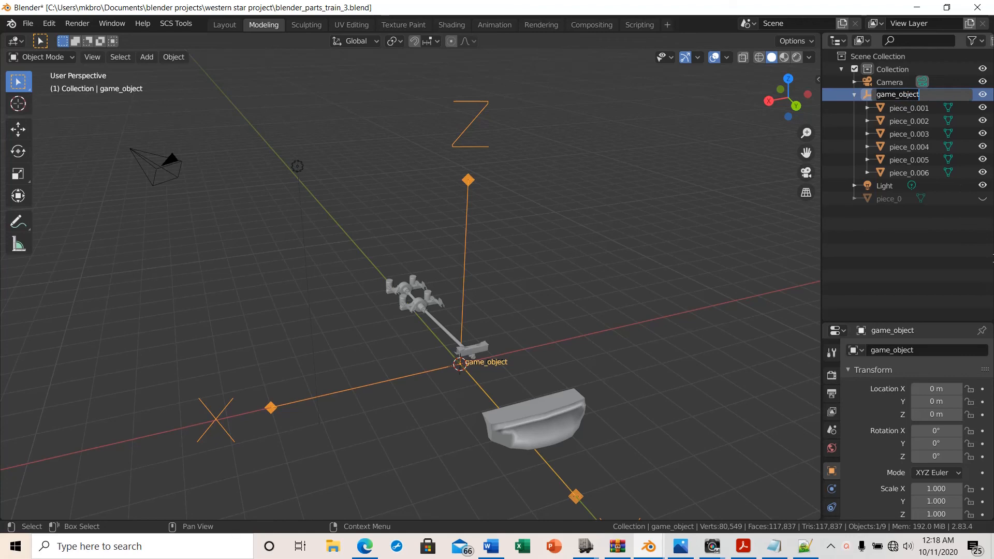
pyautogui.write('ch')
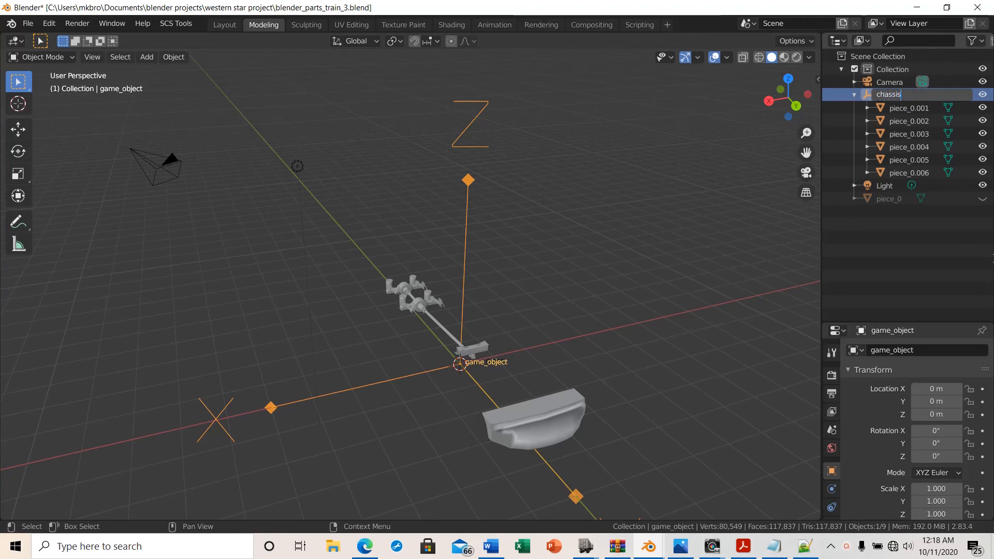
pyautogui.write('assis')
pyautogui.press('Return')
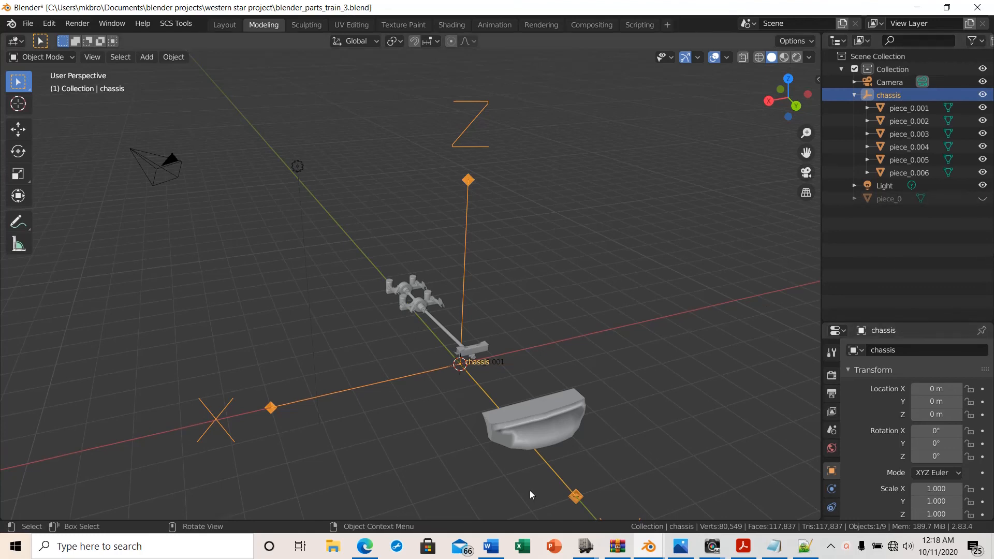
pyautogui.moveTo(558, 413); pyautogui.dragTo(592, 395, button='middle')
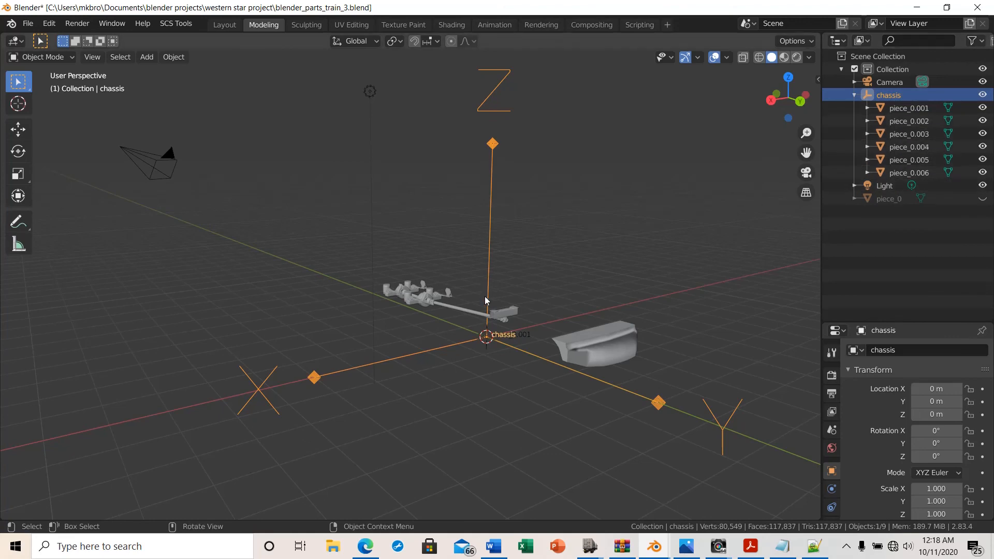
pyautogui.scroll(-4, 480, 291)
pyautogui.moveTo(518, 290); pyautogui.dragTo(552, 394, button='middle')
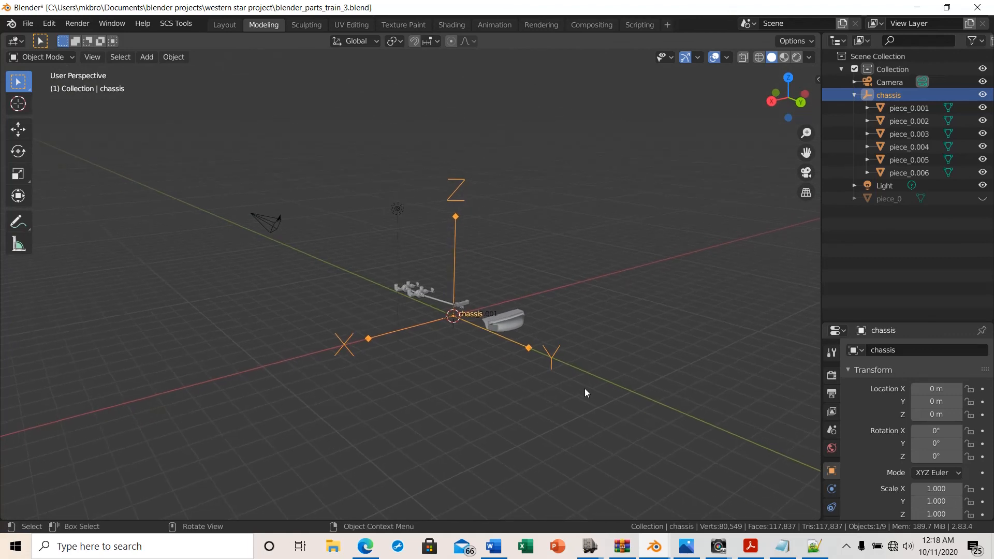
pyautogui.moveTo(585, 389); pyautogui.dragTo(551, 399, button='middle')
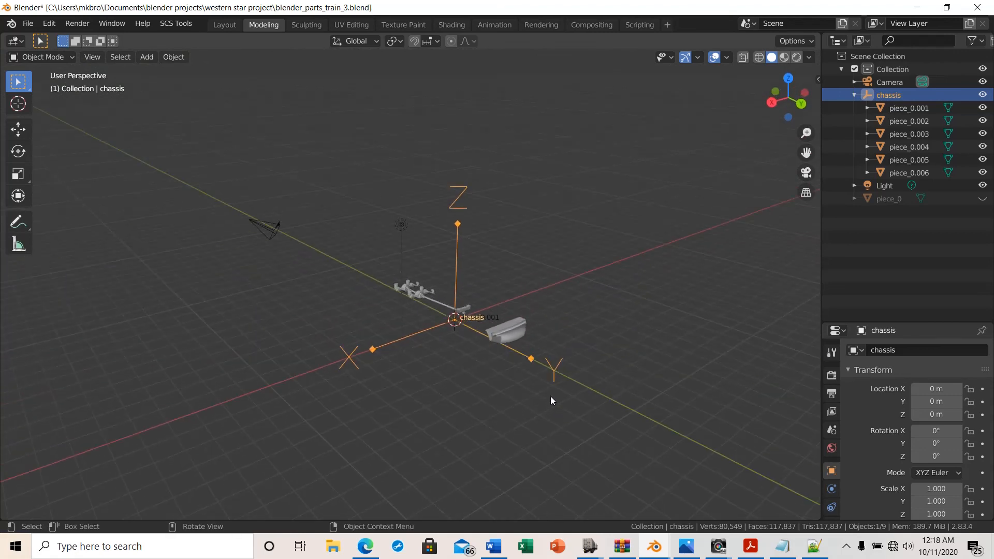
pyautogui.scroll(4, 545, 396)
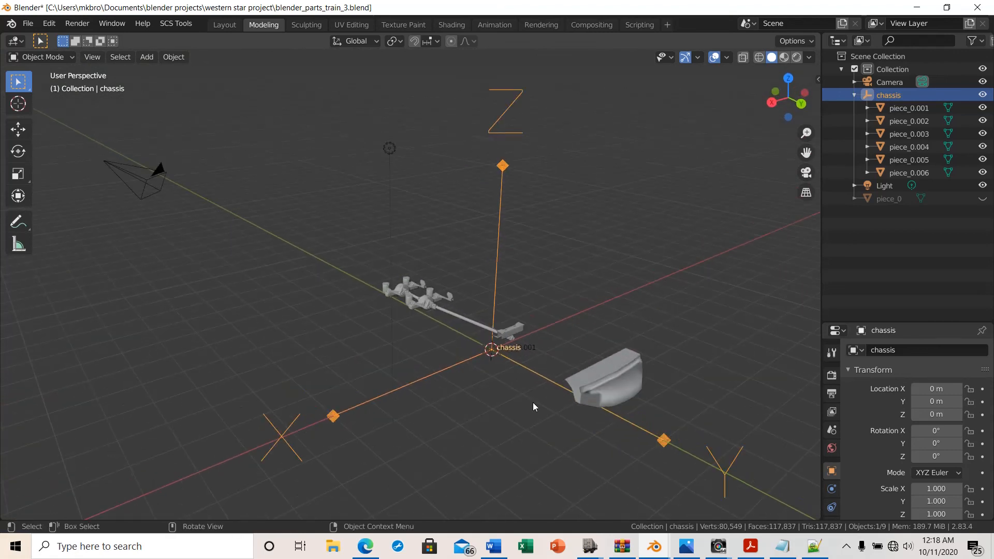